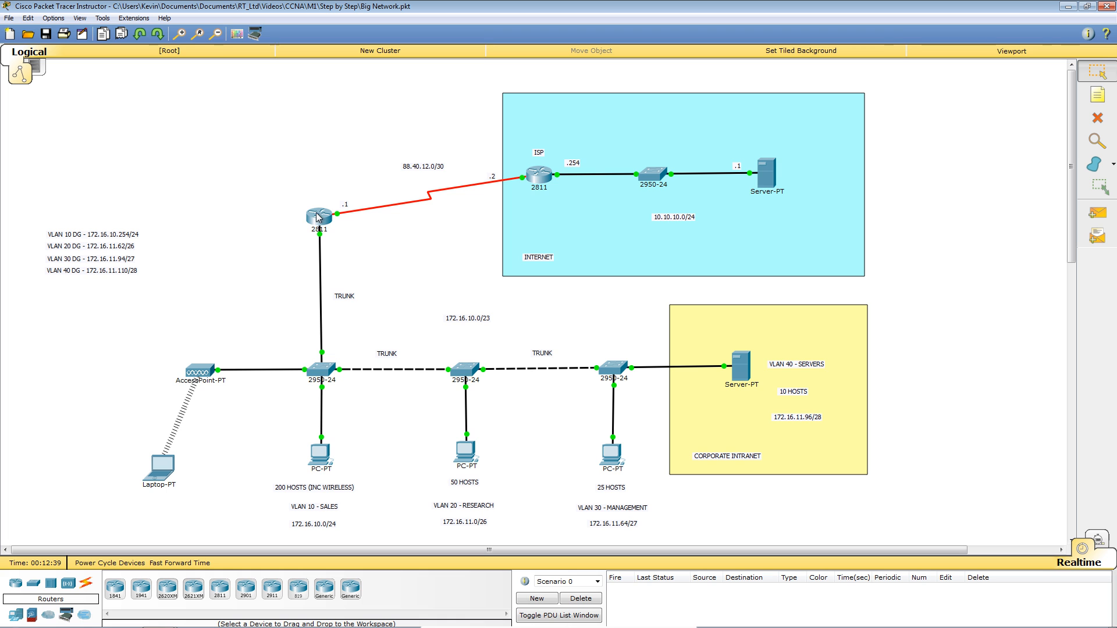
# Open the command line of the 2811 router R1 that links the LAN to the ISP.
pyautogui.moveTo(320, 220)
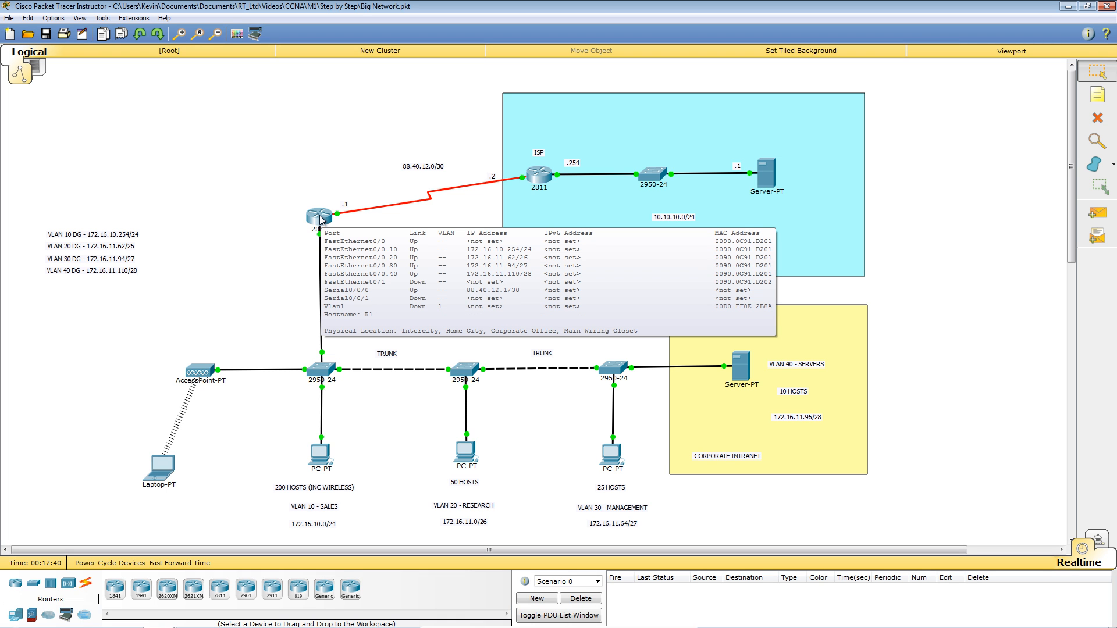
pyautogui.click(321, 220)
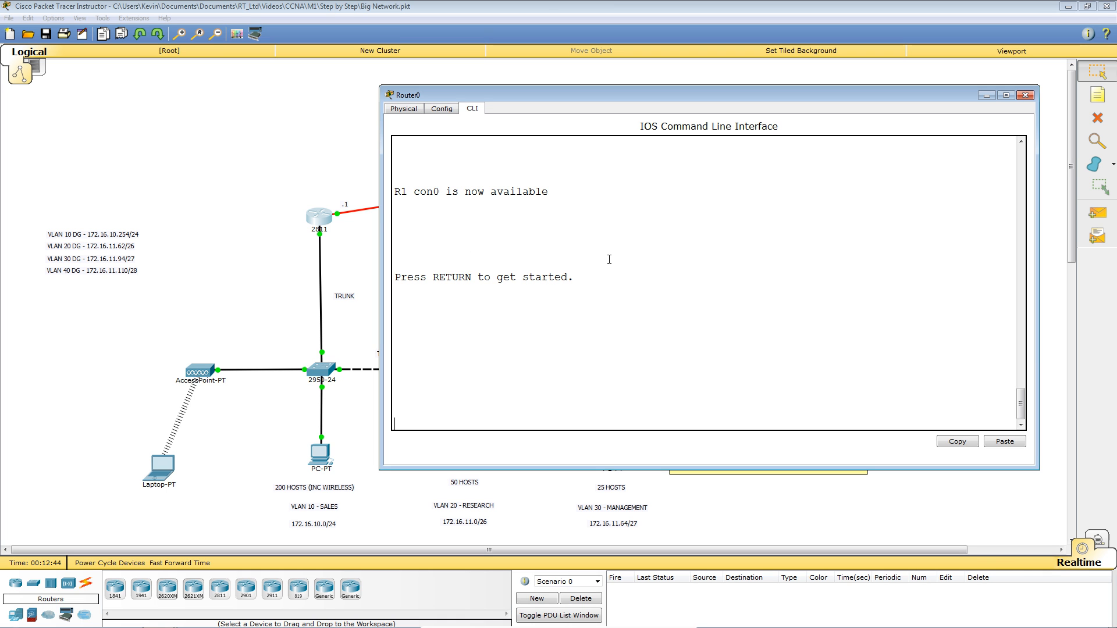
# Get the R1> prompt, list the user-mode commands with ?, and show the clock.
pyautogui.press('Return')
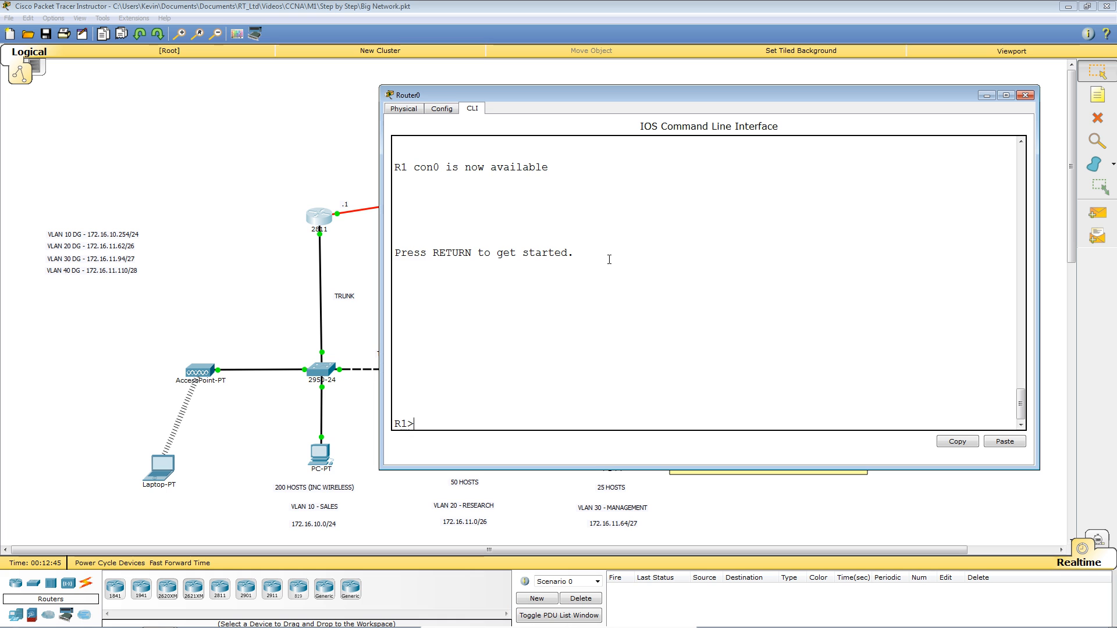
pyautogui.press('Return')
pyautogui.press('Return')
pyautogui.press('Return')
pyautogui.press('Return')
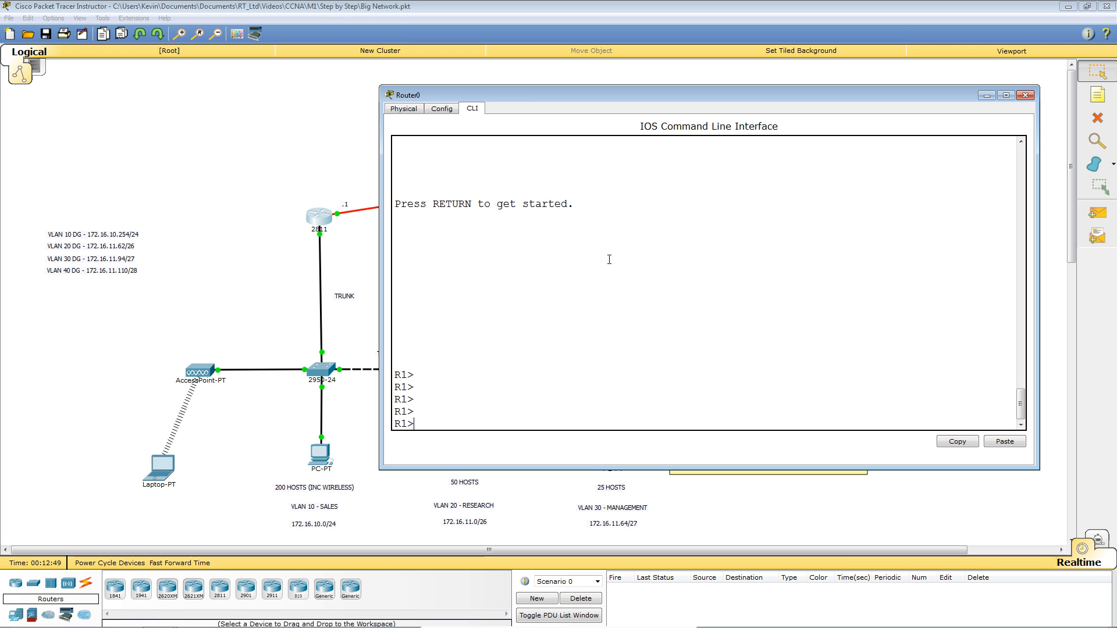
pyautogui.write('?')
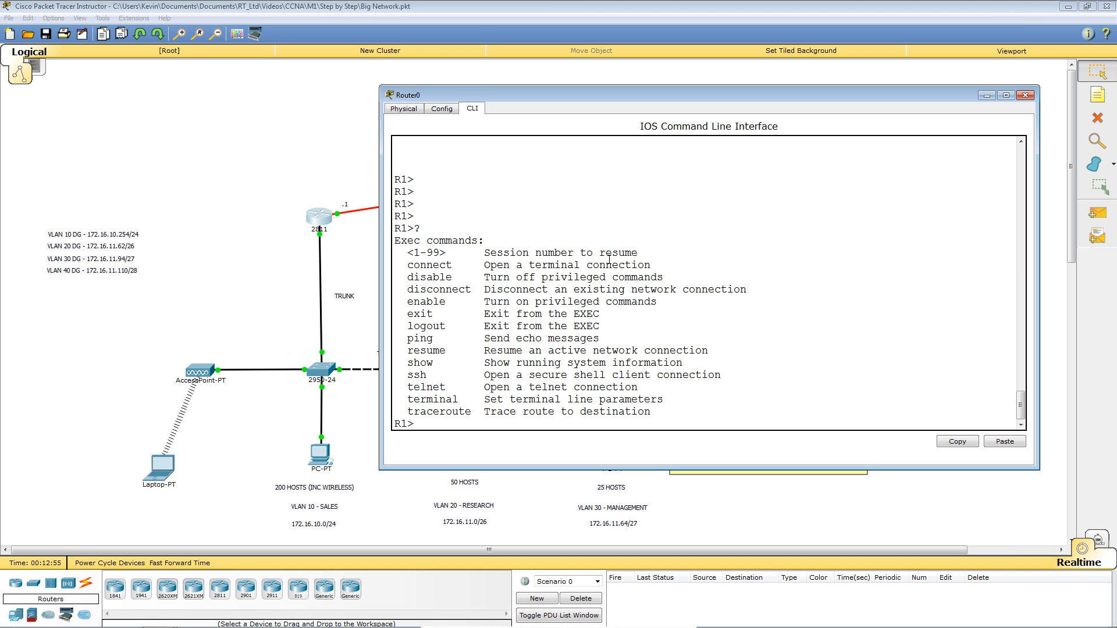
pyautogui.write('show clock')
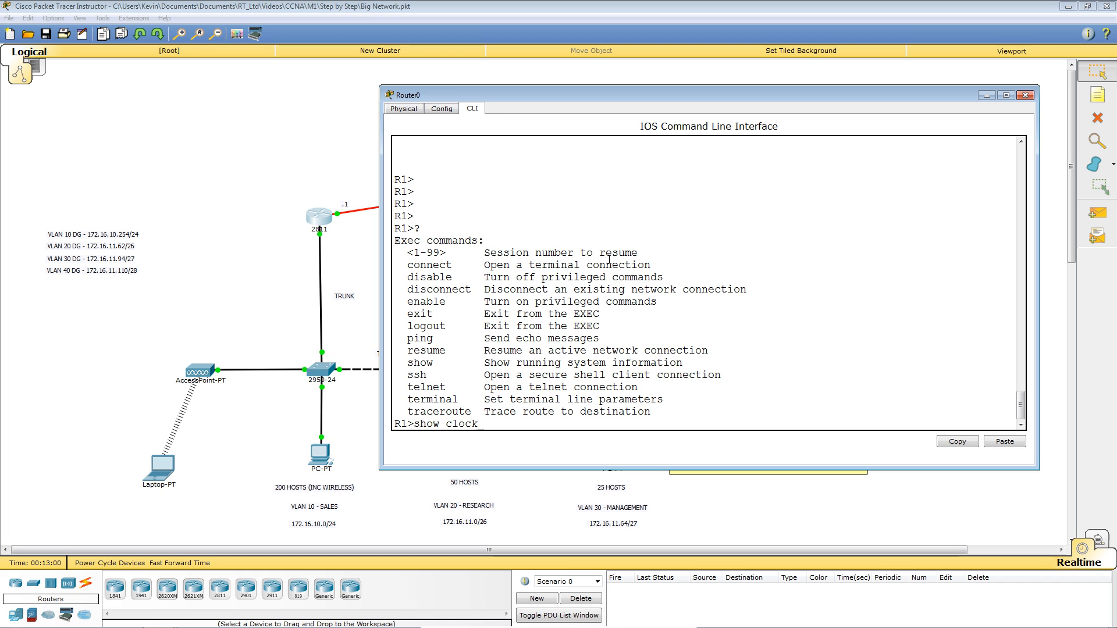
pyautogui.press('Return')
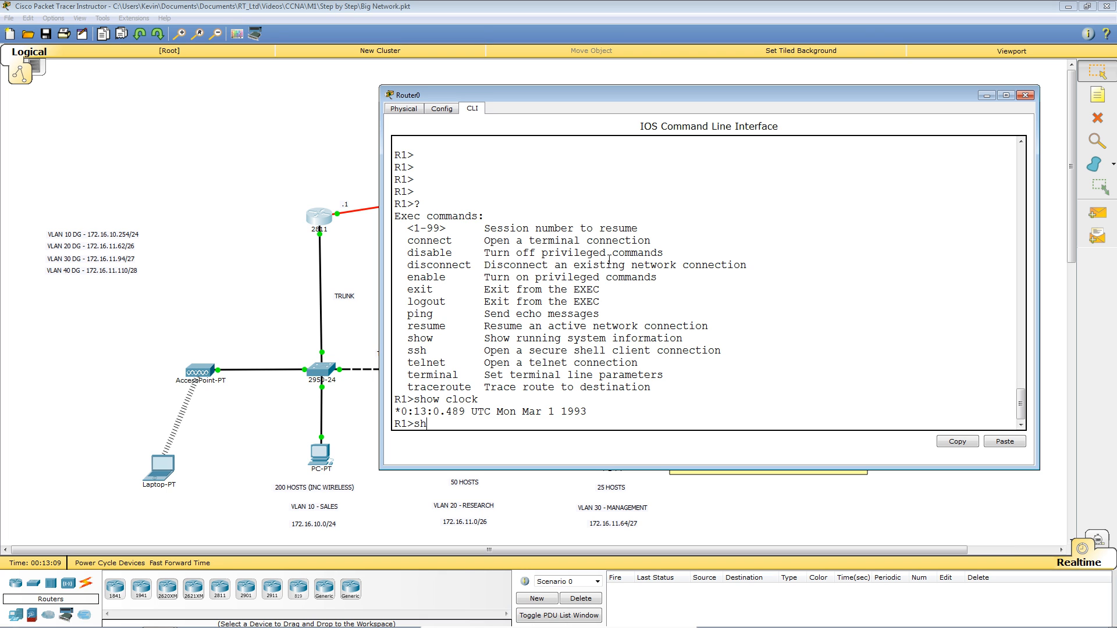
# Try show run and show start in user mode and see both rejected.
pyautogui.write('how run')
pyautogui.press('Return')
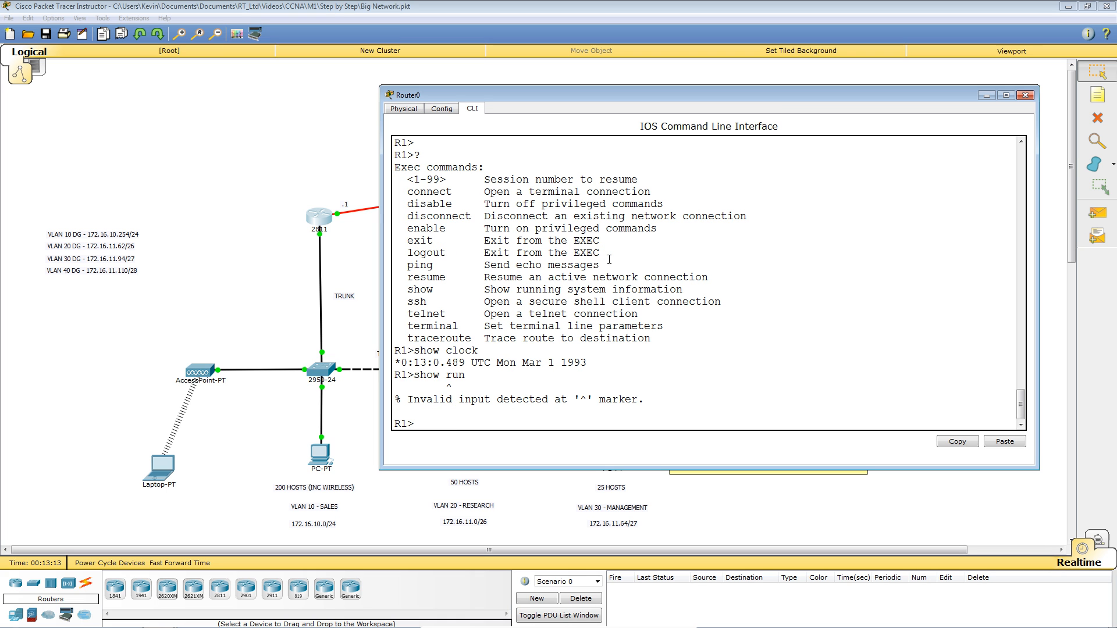
pyautogui.press('Up')
pyautogui.press('Tab')
pyautogui.press('BackSpace')
pyautogui.press('BackSpace')
pyautogui.press('BackSpace')
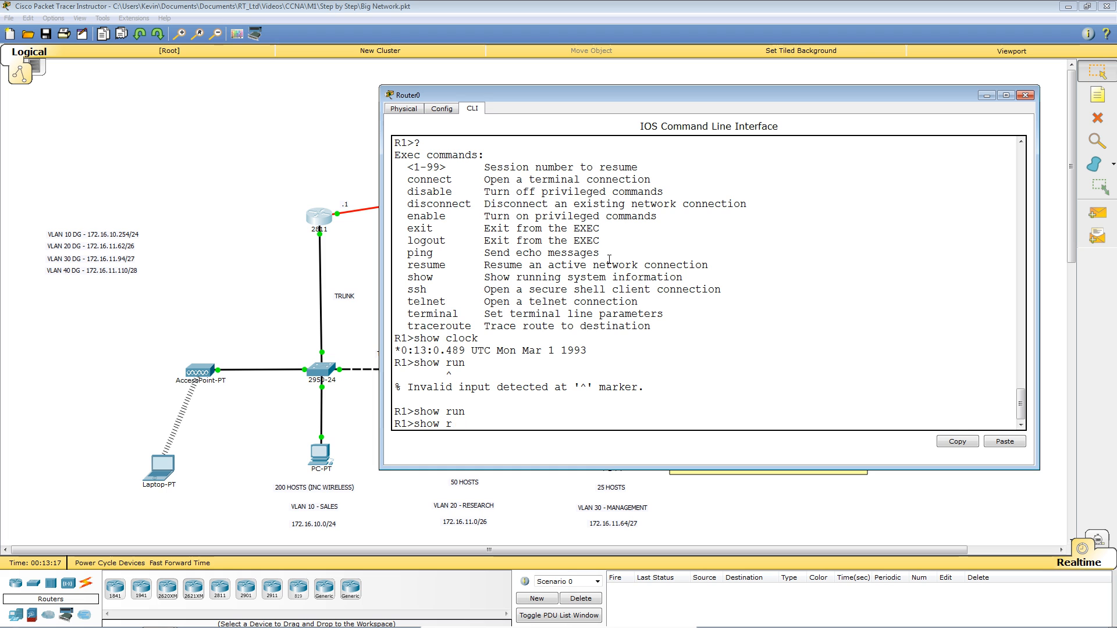
pyautogui.write('start')
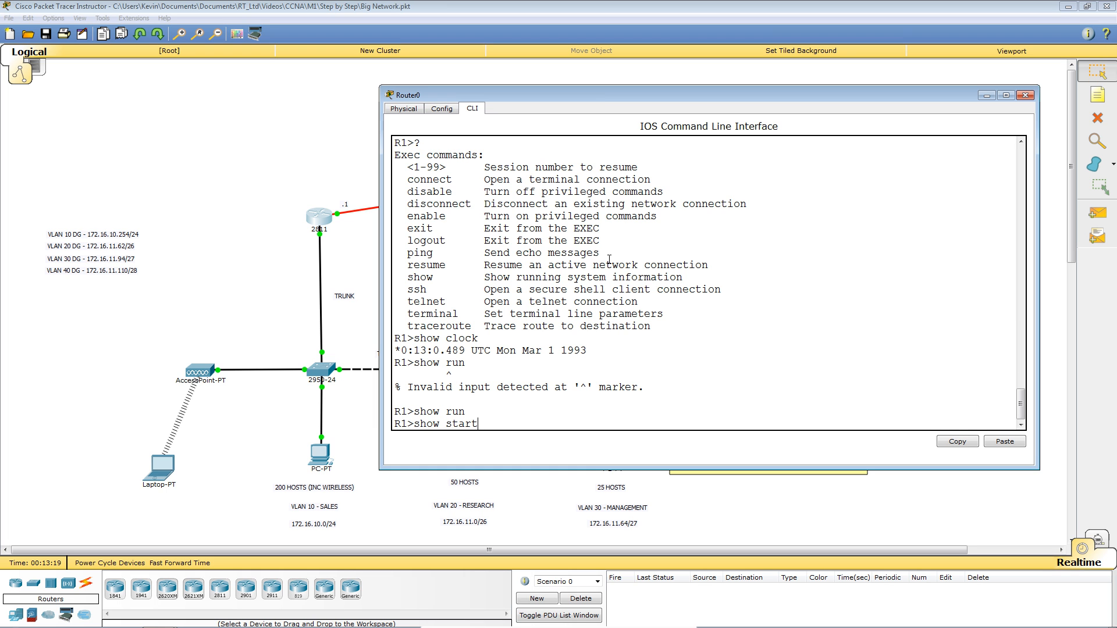
pyautogui.press('Return')
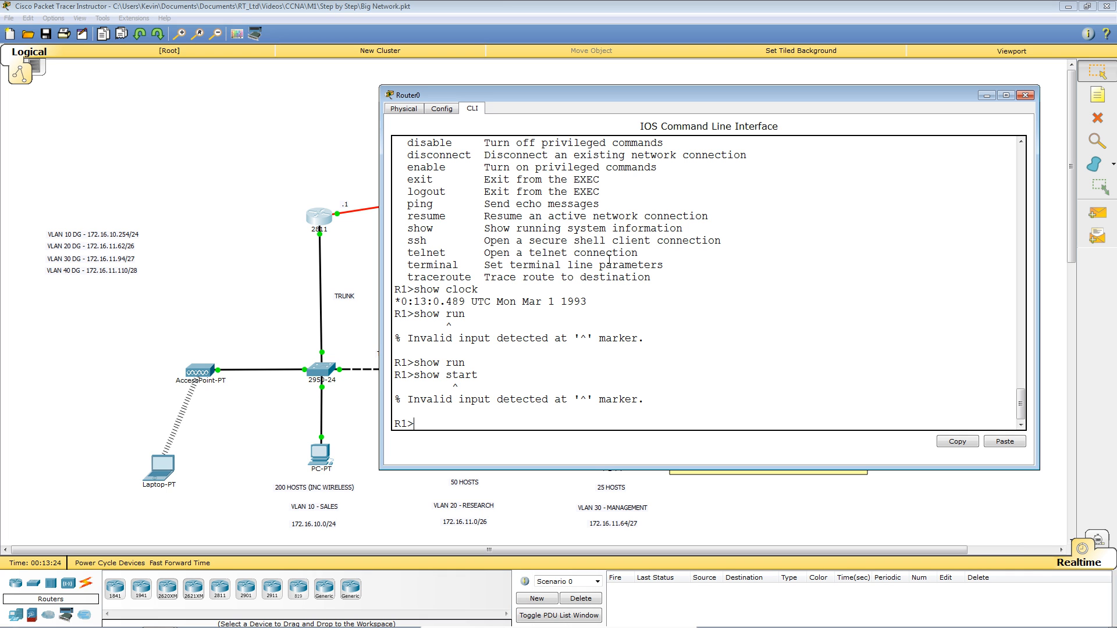
# Try show privilege in user mode, then clear the line and query ? for enable.
pyautogui.write('show priviliges')
pyautogui.press('BackSpace')
pyautogui.press('Return')
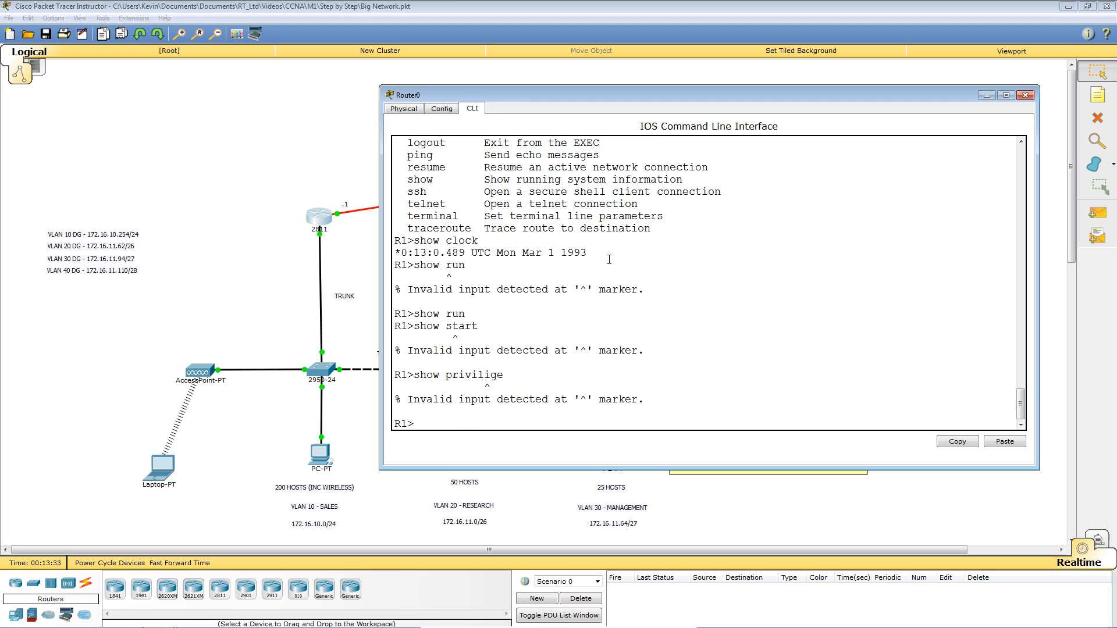
pyautogui.press('Up')
pyautogui.press('BackSpace')
pyautogui.press('BackSpace')
pyautogui.press('BackSpace')
pyautogui.press('BackSpace')
pyautogui.press('BackSpace')
pyautogui.press('BackSpace')
pyautogui.press('BackSpace')
pyautogui.press('BackSpace')
pyautogui.press('BackSpace')
pyautogui.press('BackSpace')
pyautogui.press('BackSpace')
pyautogui.press('BackSpace')
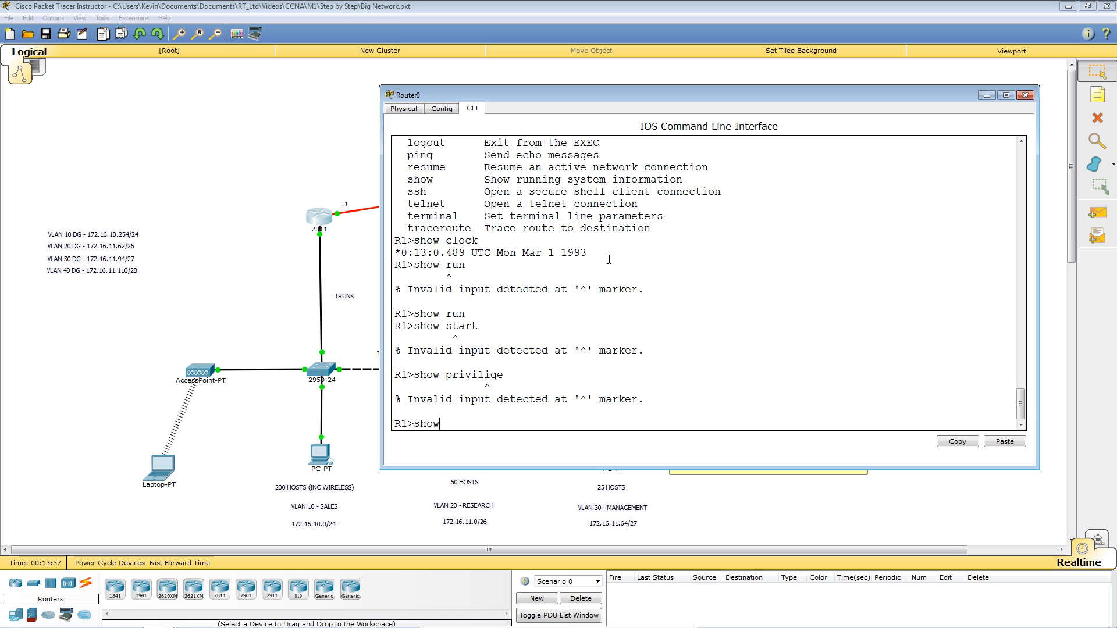
pyautogui.press('BackSpace')
pyautogui.write('?')
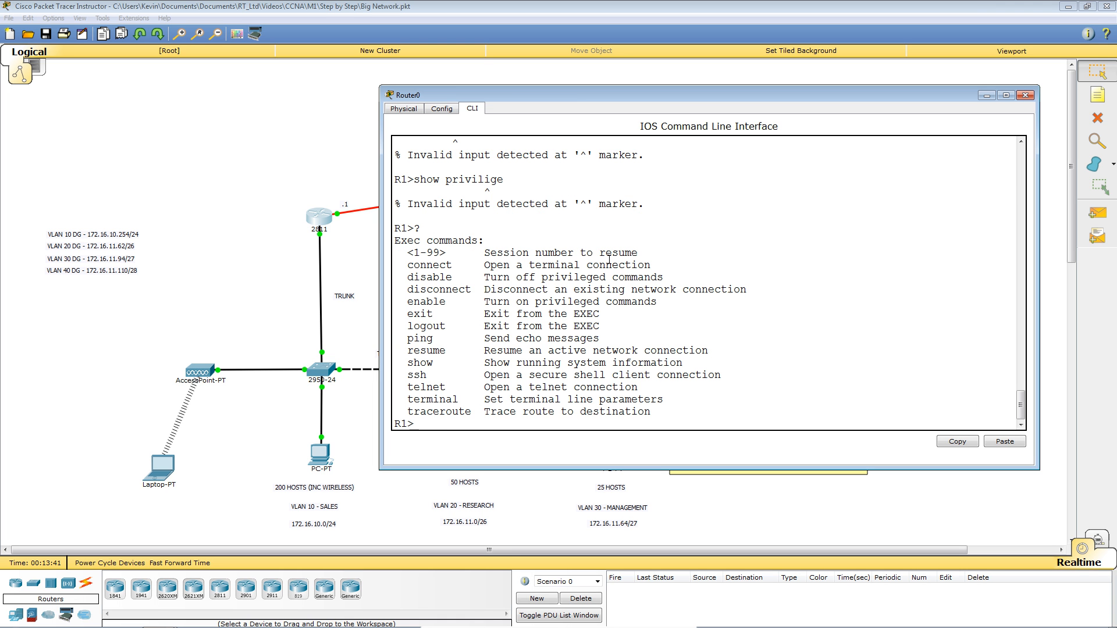
pyautogui.write('enable')
# Switch R1 to privileged mode with enable and confirm show privilege reports level 15.
pyautogui.press('Return')
pyautogui.press('Return')
pyautogui.press('Return')
pyautogui.press('Return')
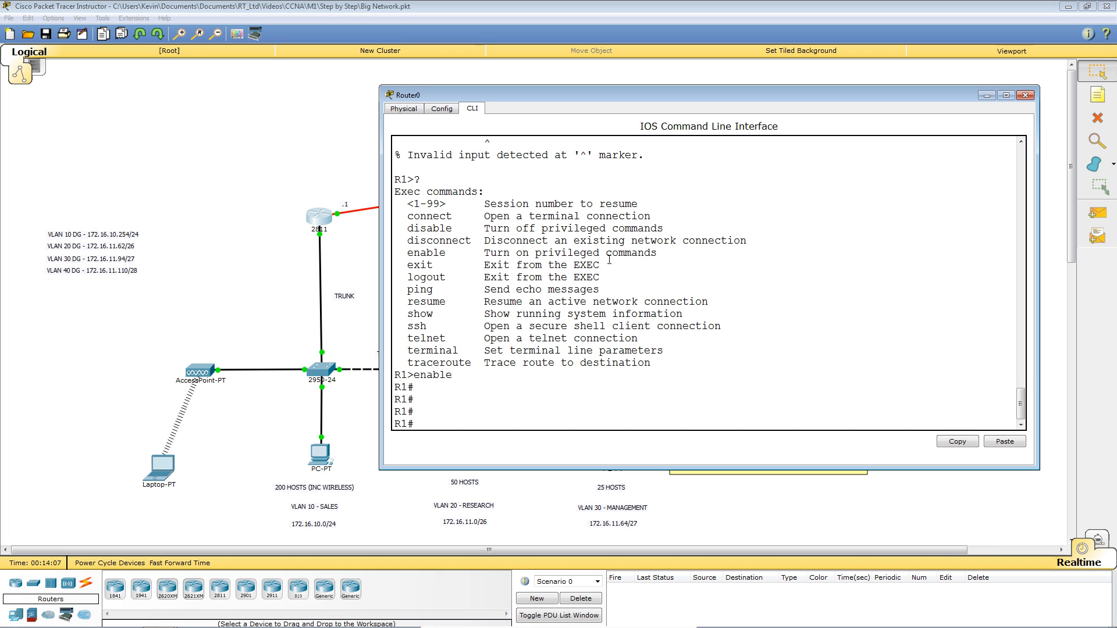
pyautogui.write('show privi')
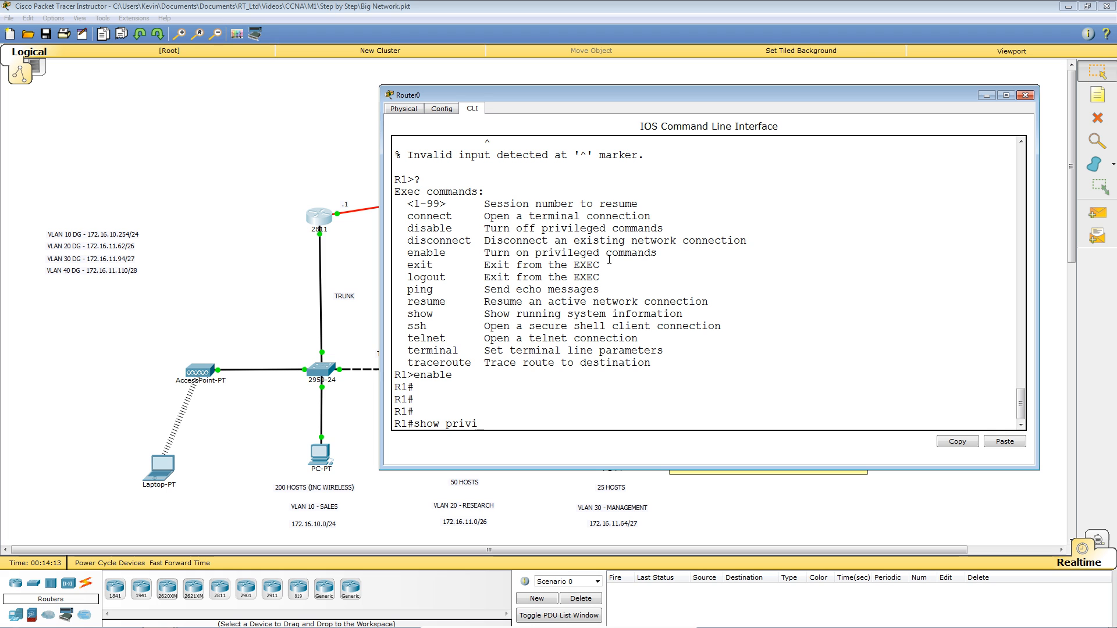
pyautogui.write('lege')
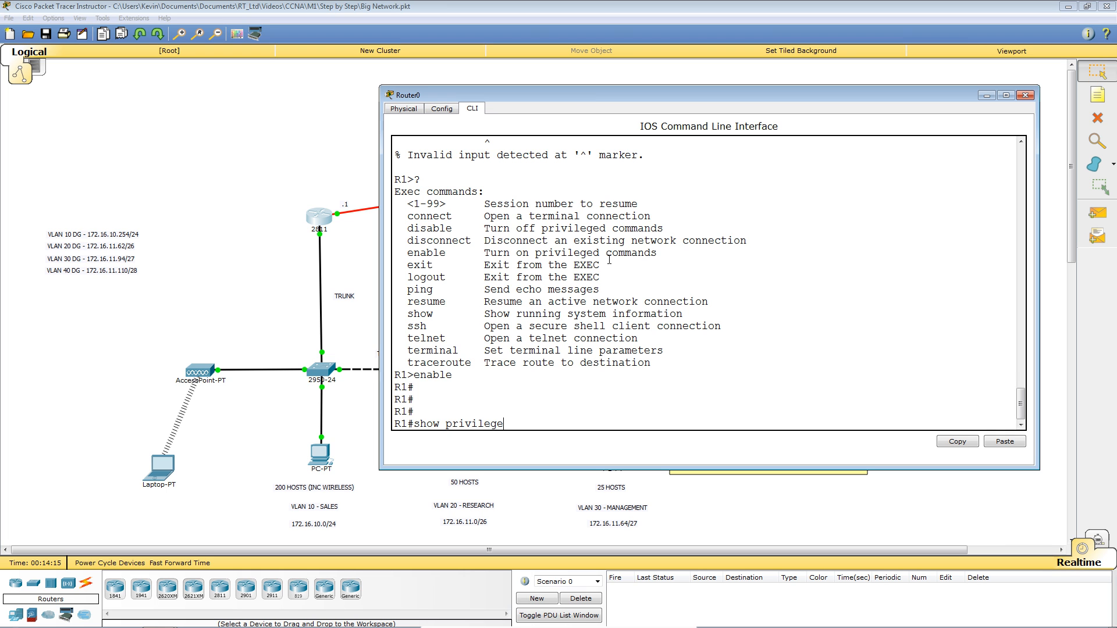
pyautogui.press('Return')
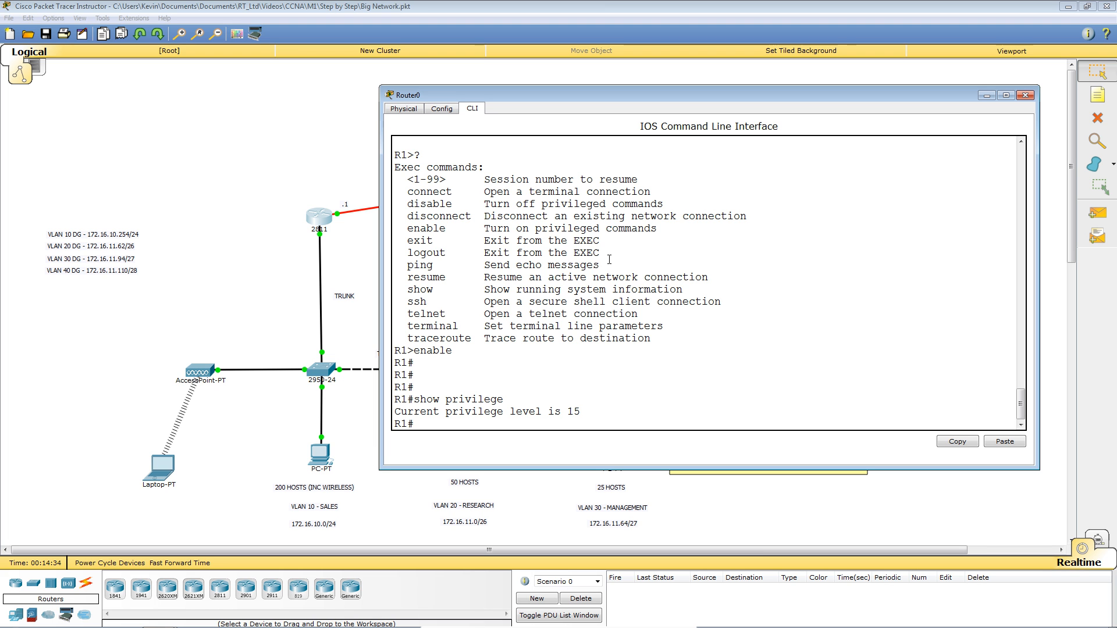
pyautogui.press('Return')
pyautogui.press('Return')
pyautogui.press('Return')
pyautogui.press('Return')
pyautogui.press('Return')
pyautogui.press('Return')
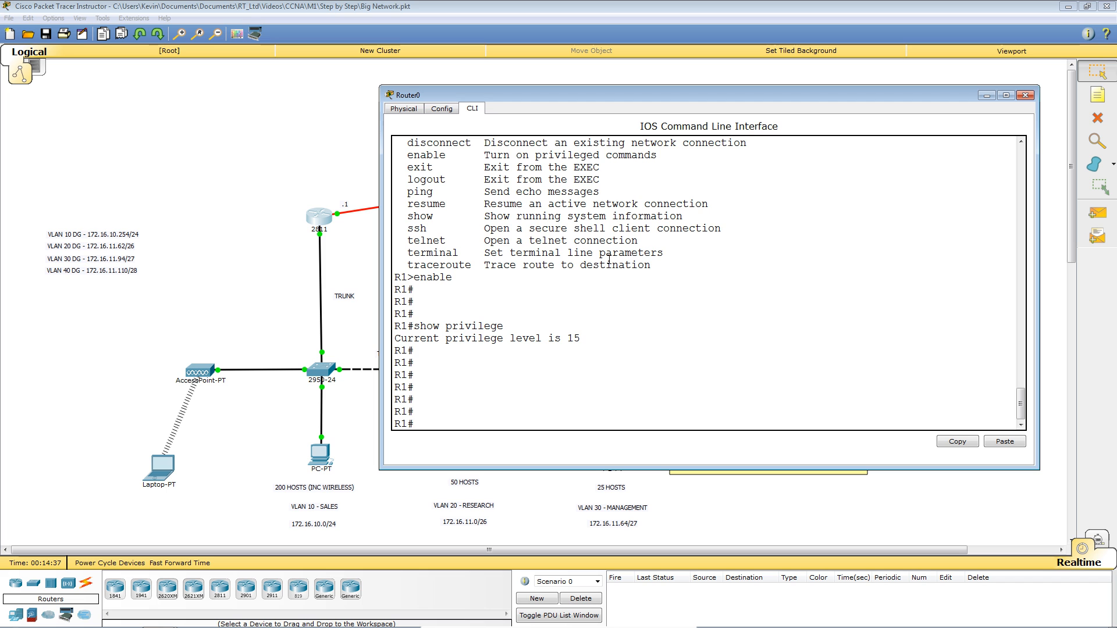
# Enter global configuration mode with conf t and open line console 0.
pyautogui.write('conf t')
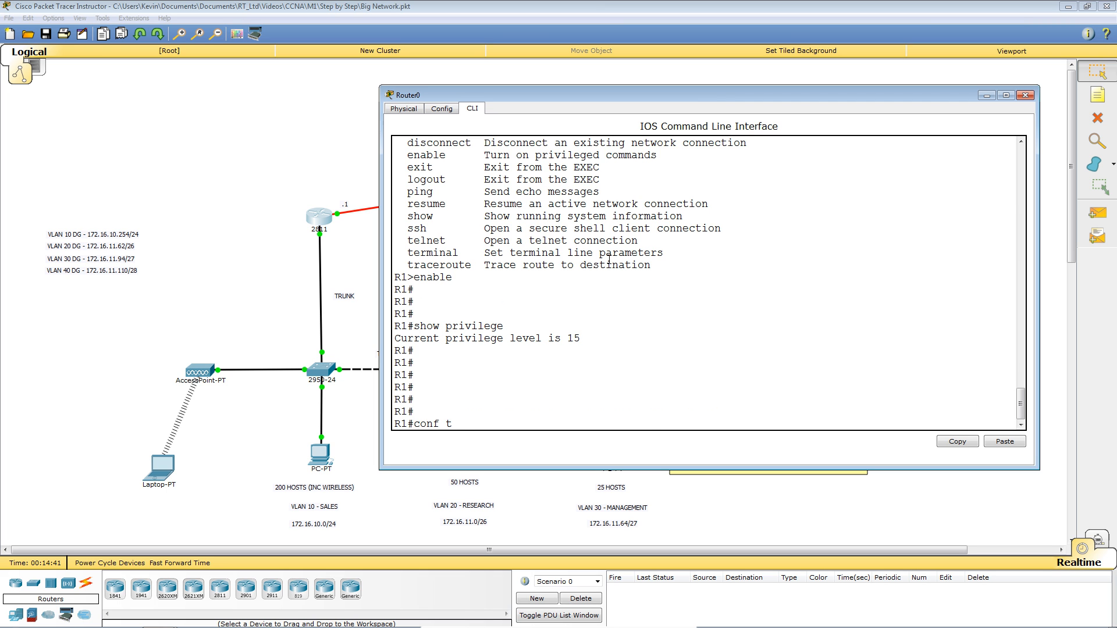
pyautogui.press('Return')
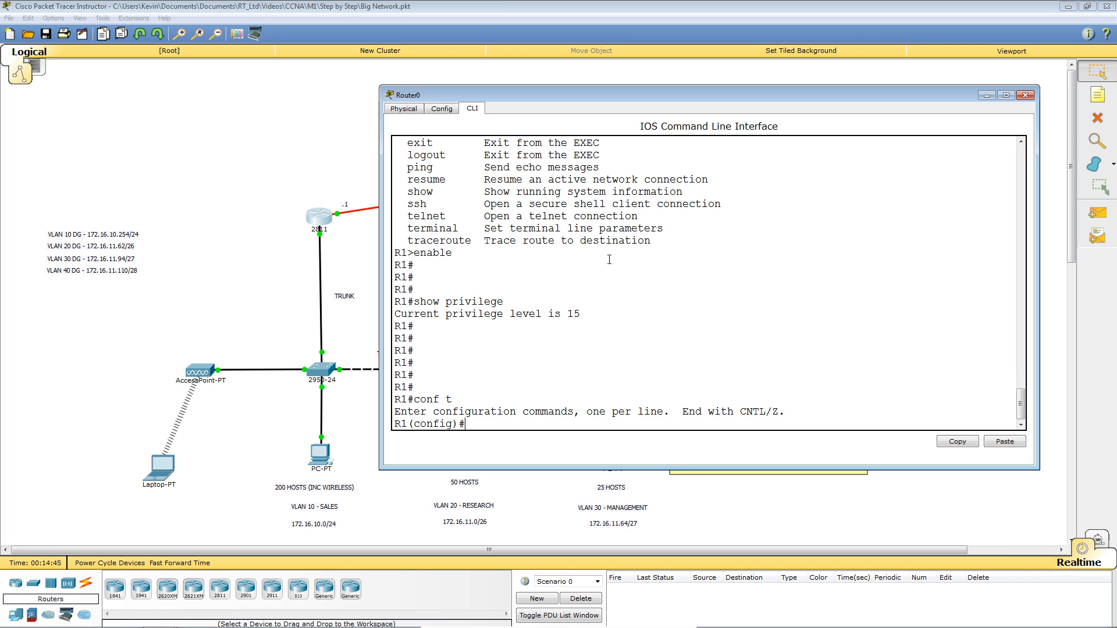
pyautogui.write('passw')
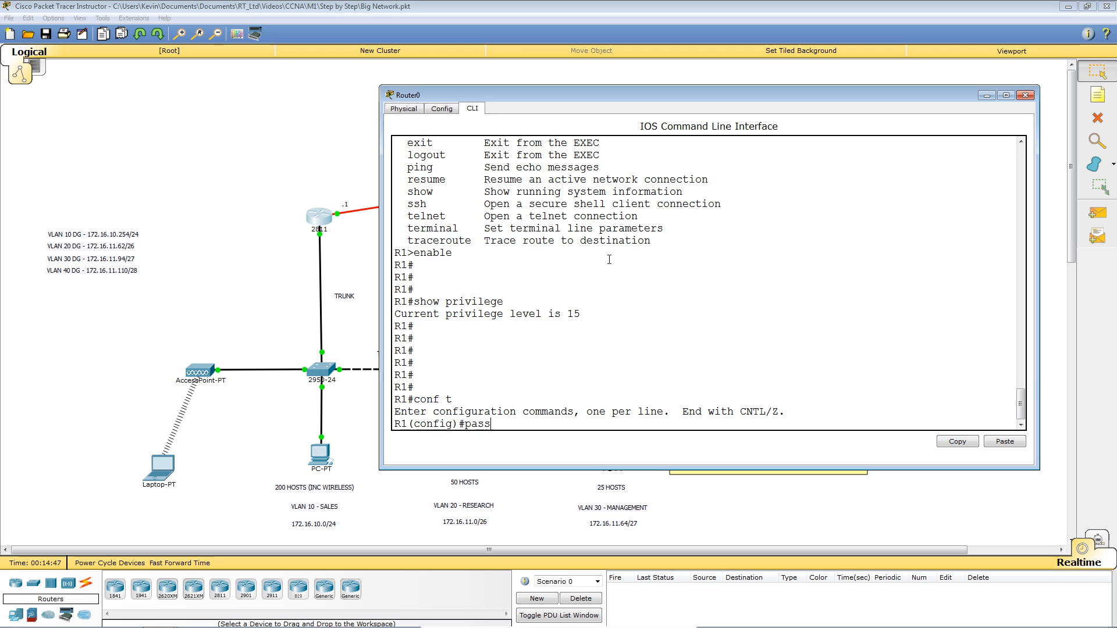
pyautogui.press('Tab')
pyautogui.press('BackSpace')
pyautogui.press('BackSpace')
pyautogui.press('BackSpace')
pyautogui.press('BackSpace')
pyautogui.press('BackSpace')
pyautogui.write('l')
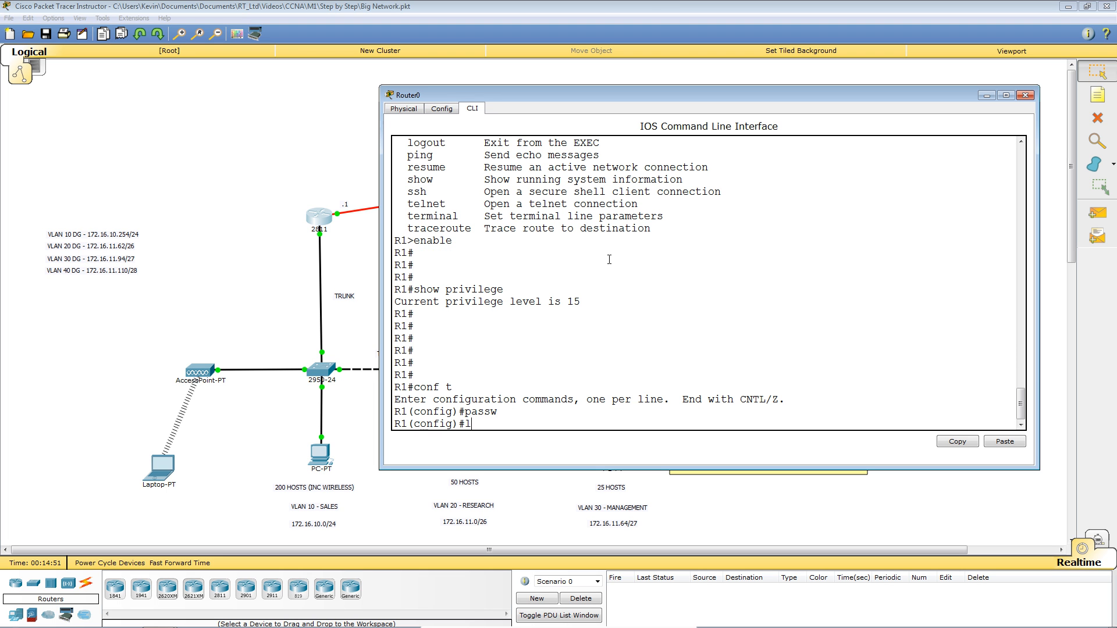
pyautogui.write('ine console 0')
pyautogui.press('BackSpace')
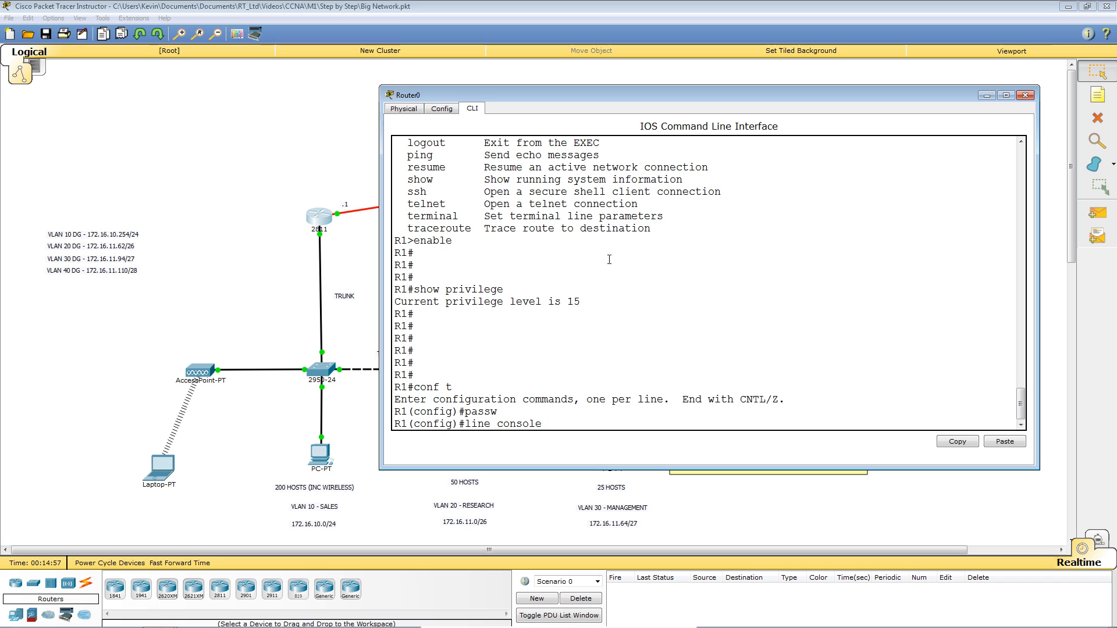
pyautogui.write('?')
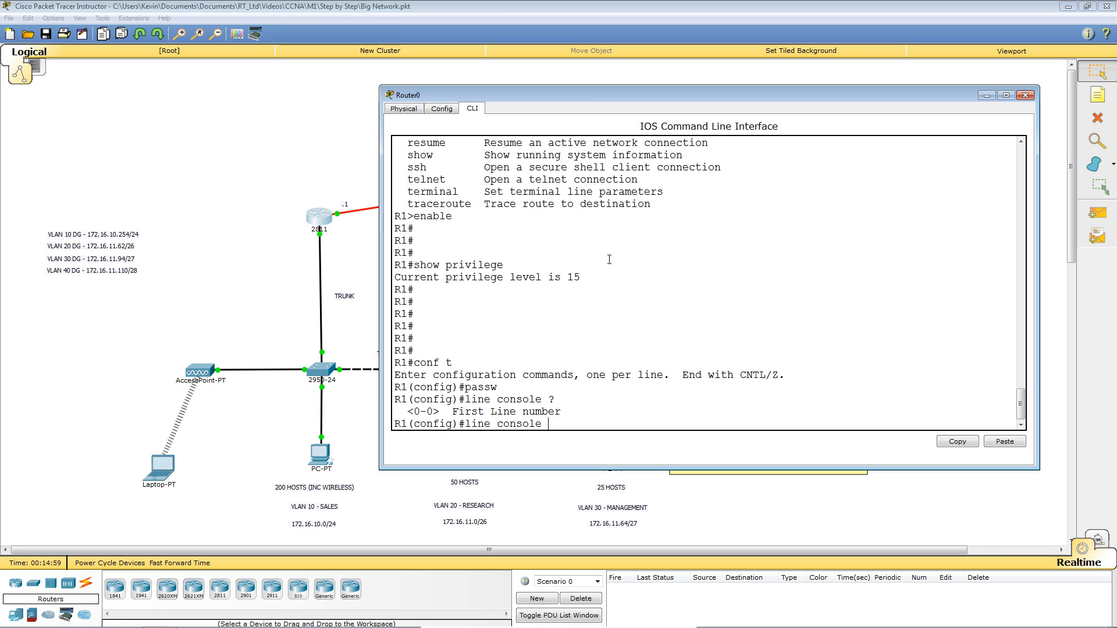
pyautogui.write('0')
pyautogui.press('Return')
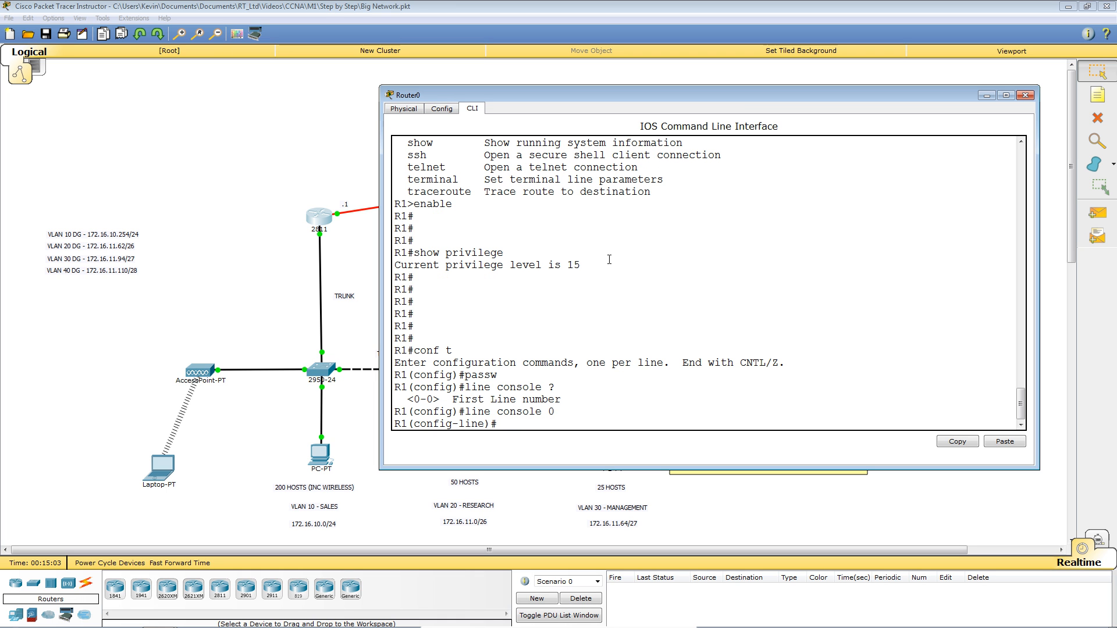
# Set a console line password, require login, and exit configuration mode with Ctrl+Z.
pyautogui.write('pass')
pyautogui.press('Tab')
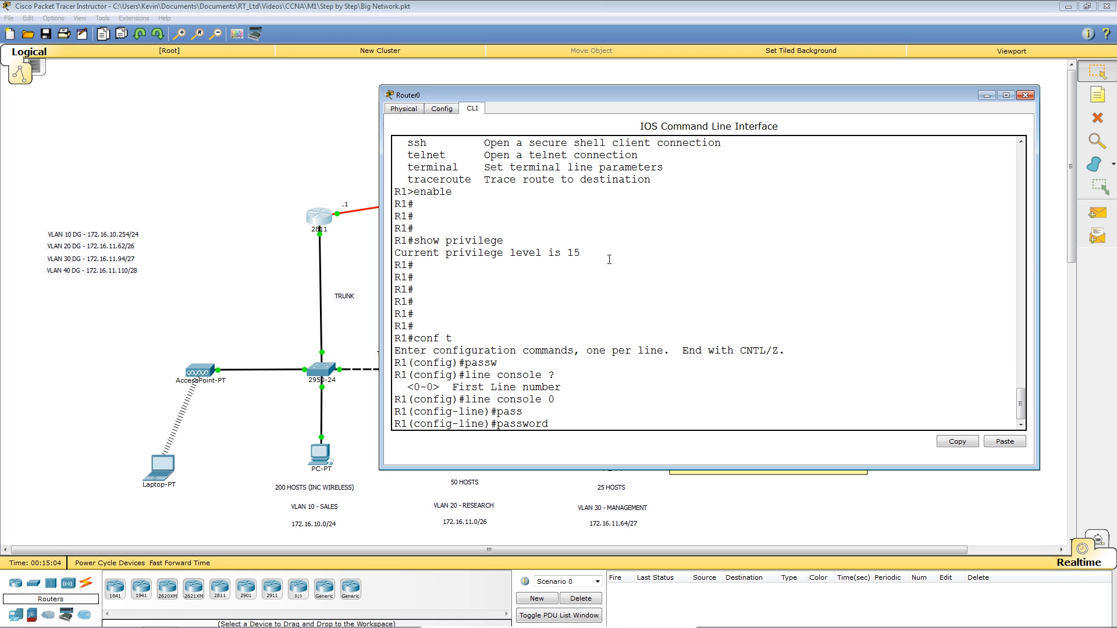
pyautogui.write('sco')
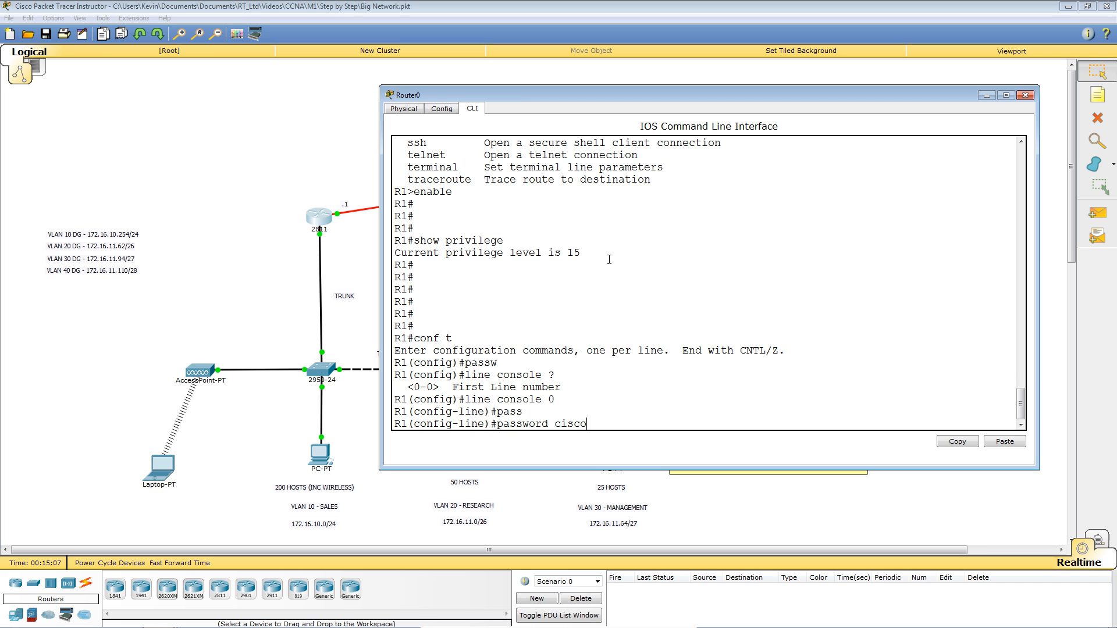
pyautogui.press('Return')
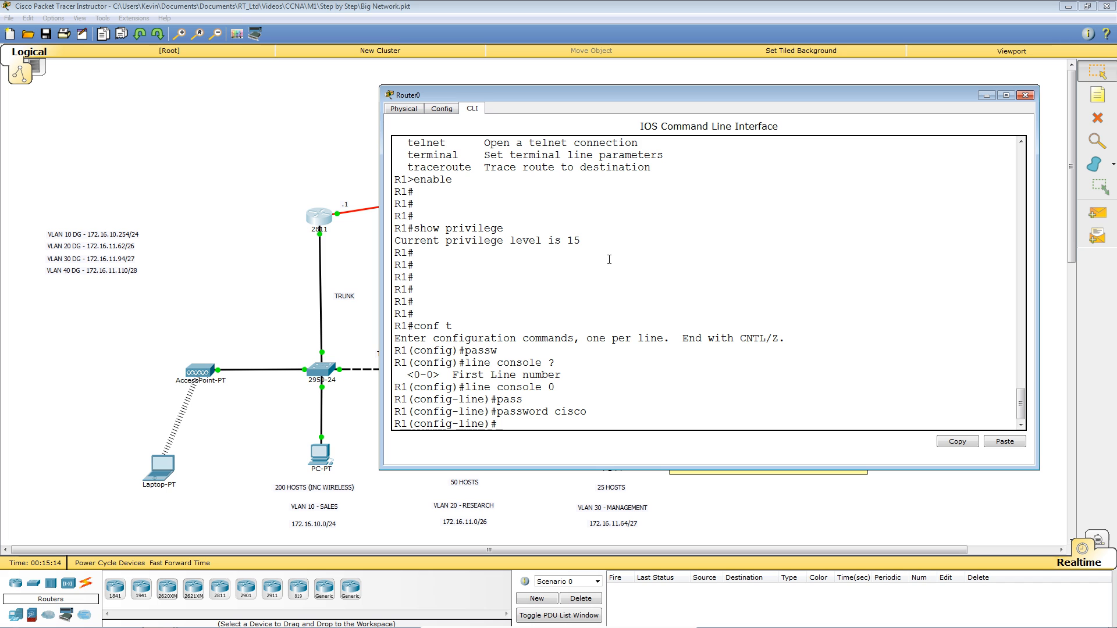
pyautogui.write('login')
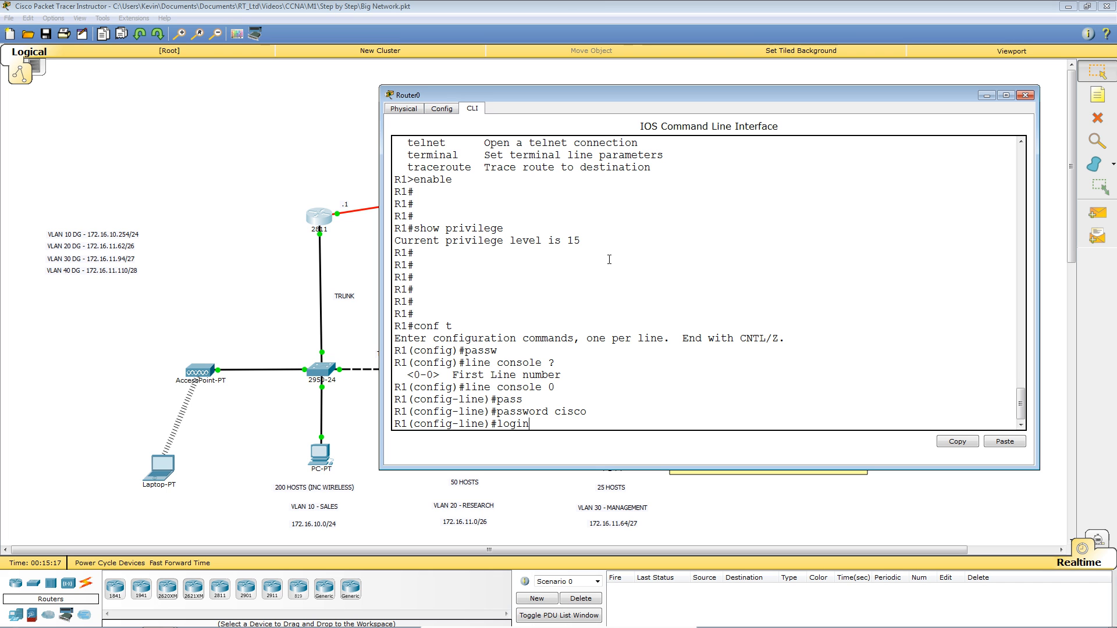
pyautogui.press('Return')
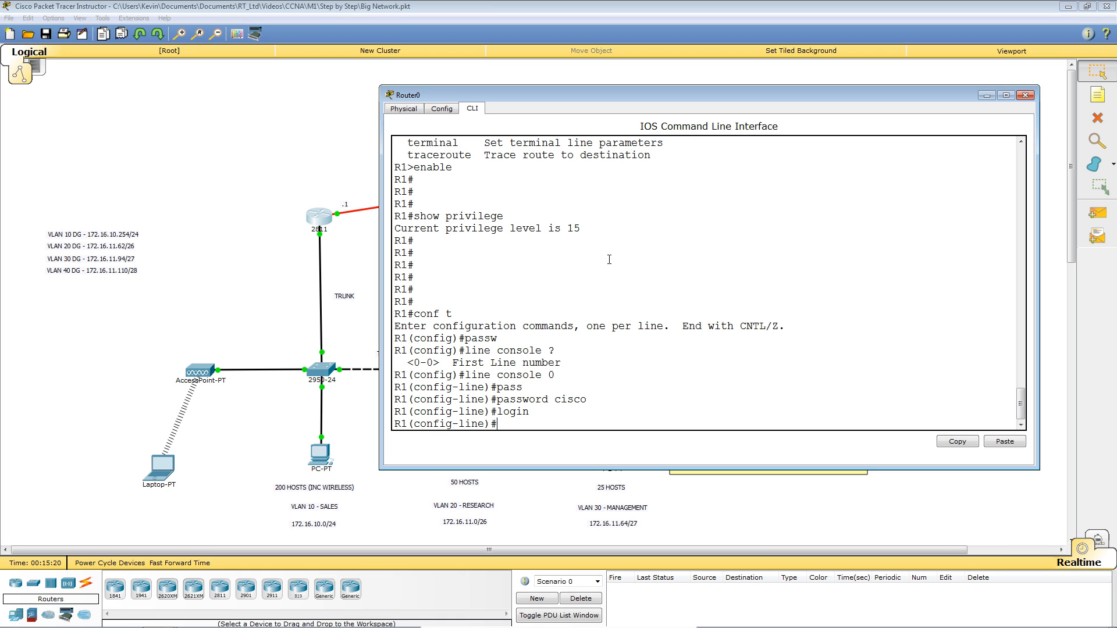
pyautogui.hotkey('ctrl', 'z')
pyautogui.press('Return')
pyautogui.press('Return')
pyautogui.press('Return')
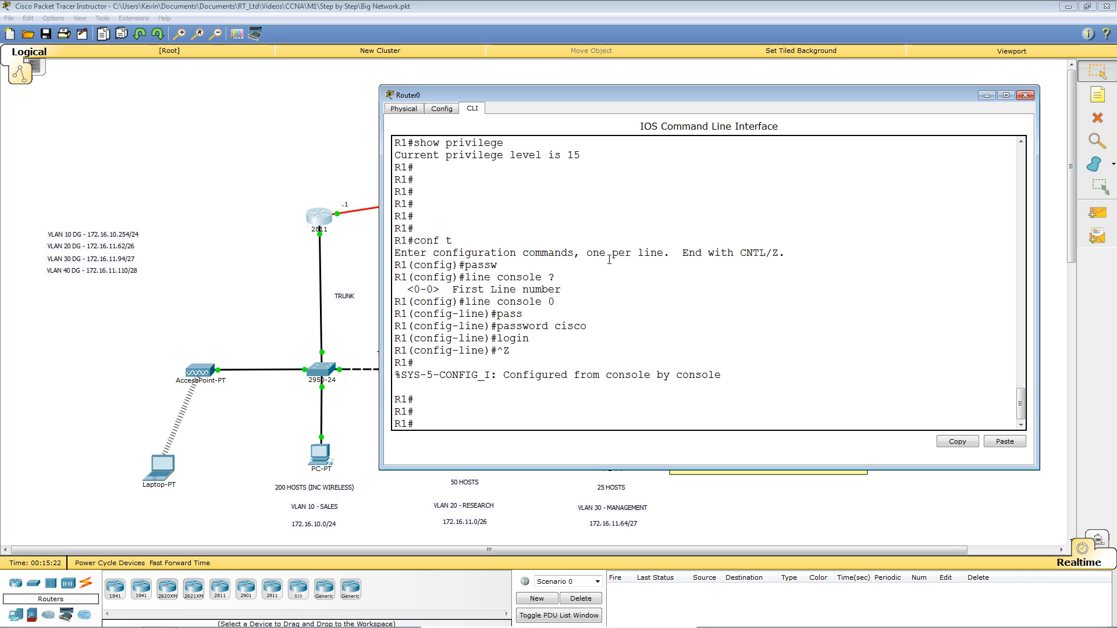
# Log out of R1's console and log back in with the console password.
pyautogui.write('lo')
pyautogui.press('Return')
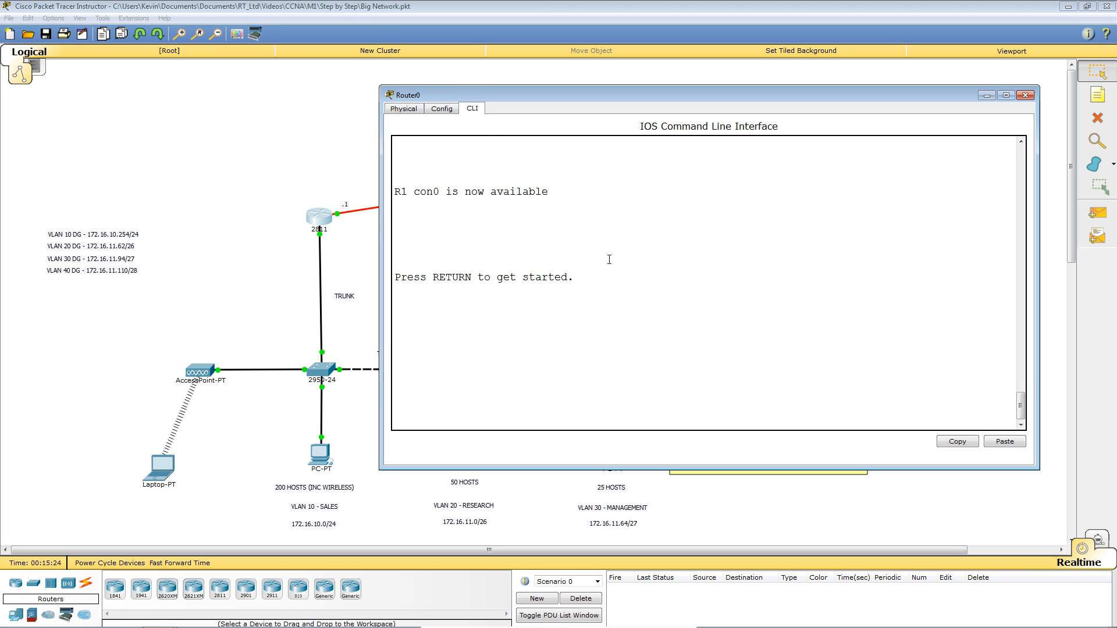
pyautogui.press('Return')
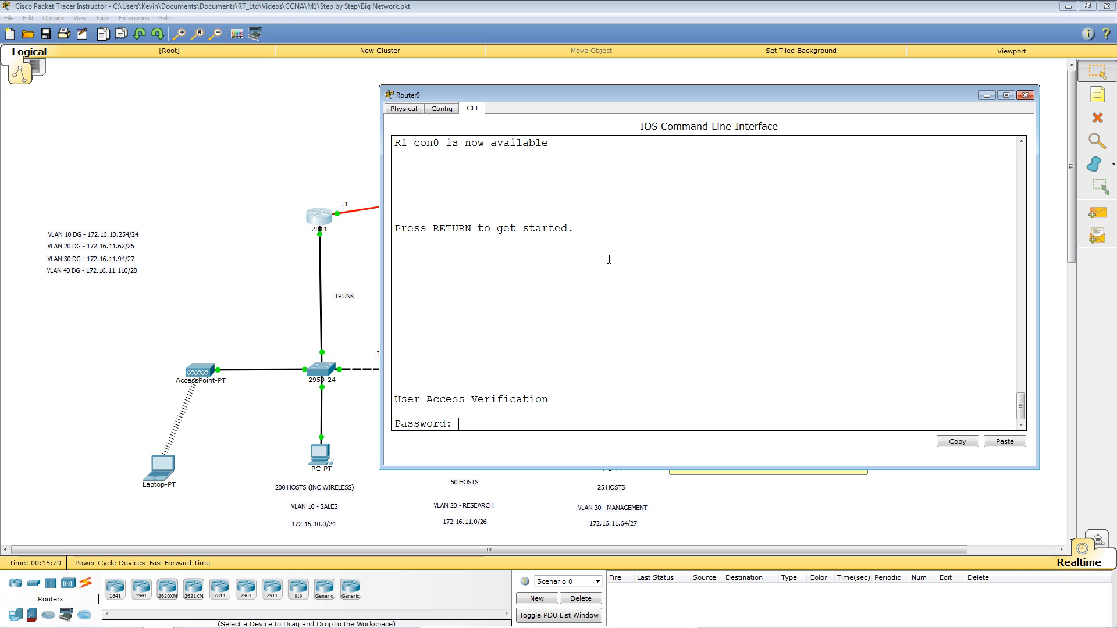
pyautogui.press('Return')
# Return to global configuration mode with enable and conf t.
pyautogui.write('ena')
pyautogui.press('Return')
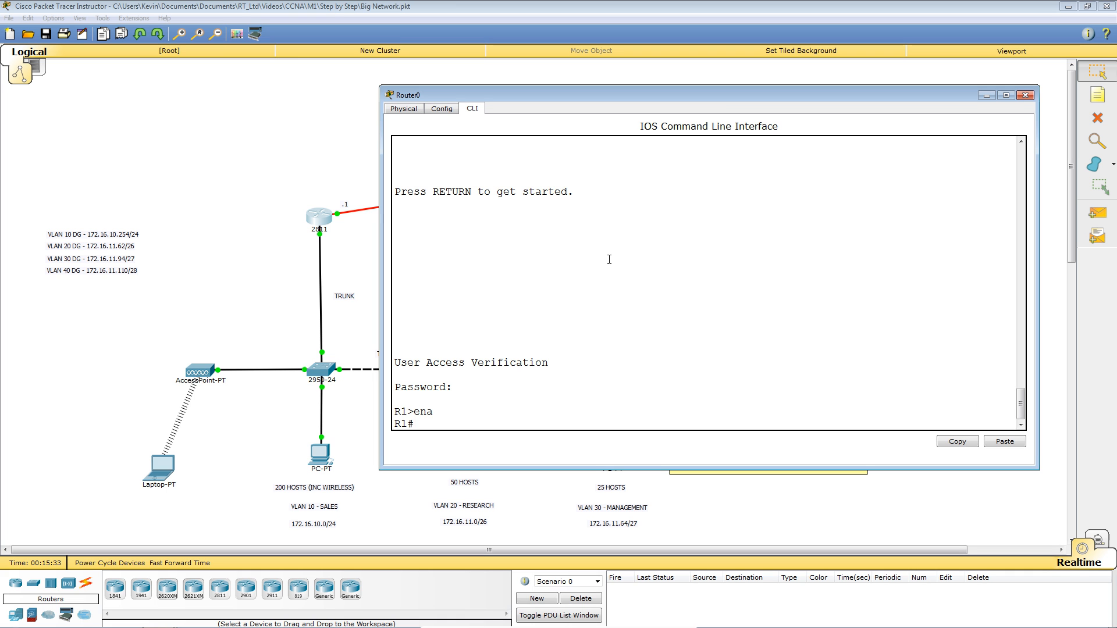
pyautogui.write('conf t')
pyautogui.press('Return')
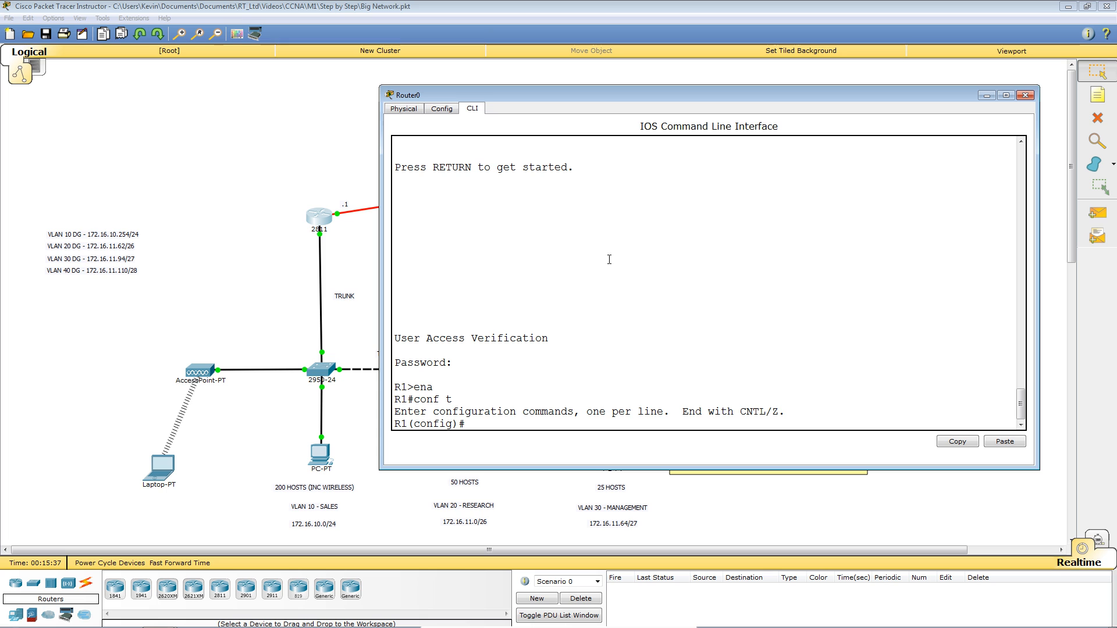
pyautogui.write('1(config)#line')
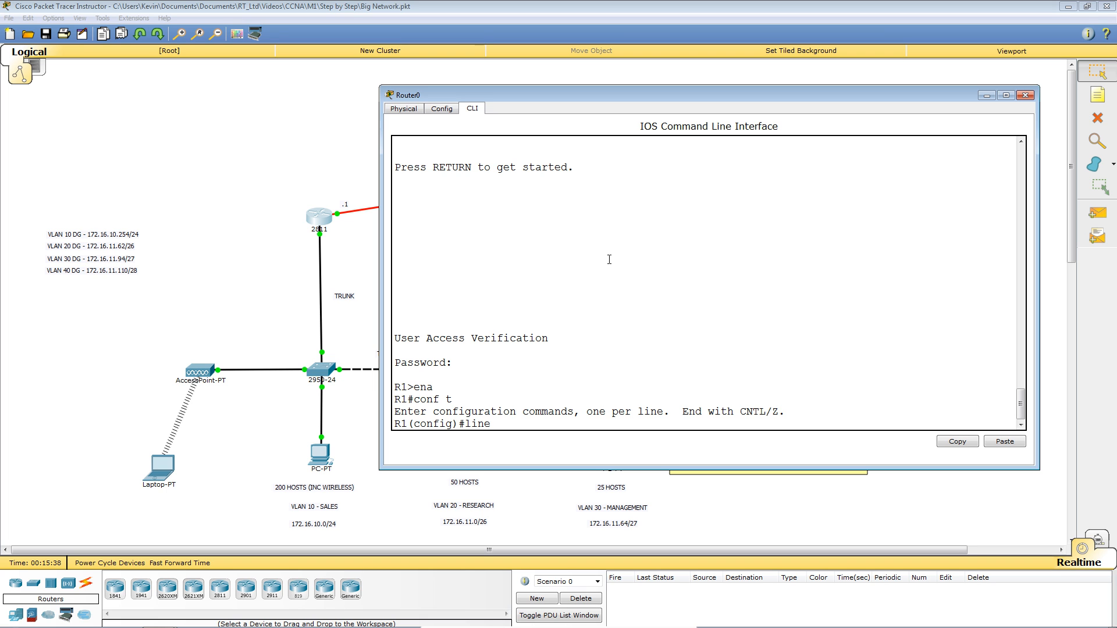
pyautogui.write(' con 0')
# Remove the console line 0 password with no password and exit to global configuration.
pyautogui.press('Return')
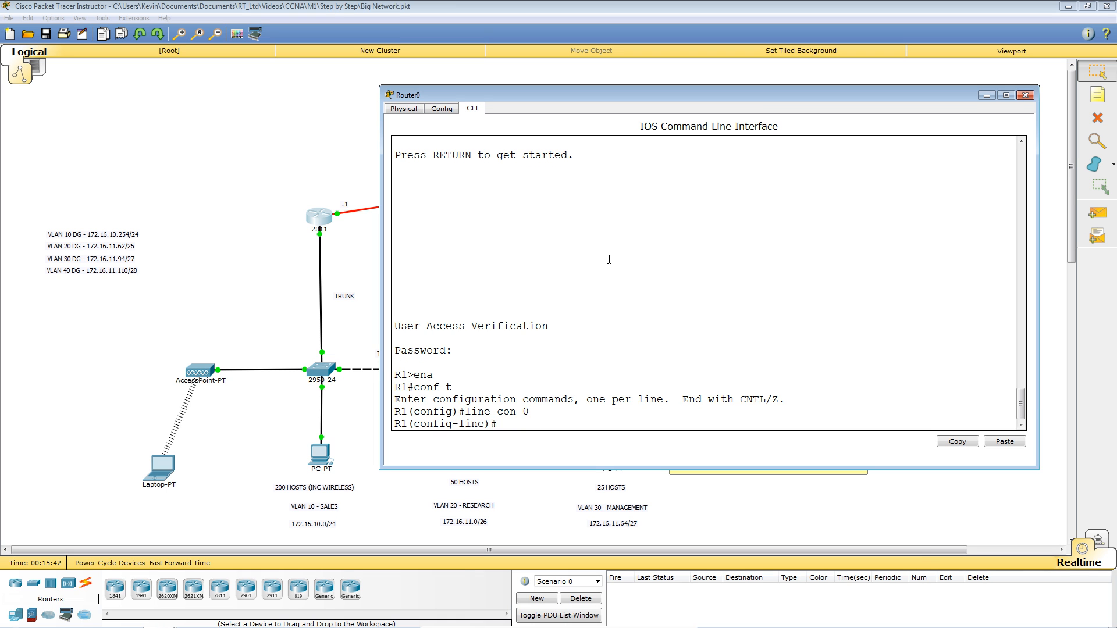
pyautogui.write('no password cisco')
pyautogui.press('Return')
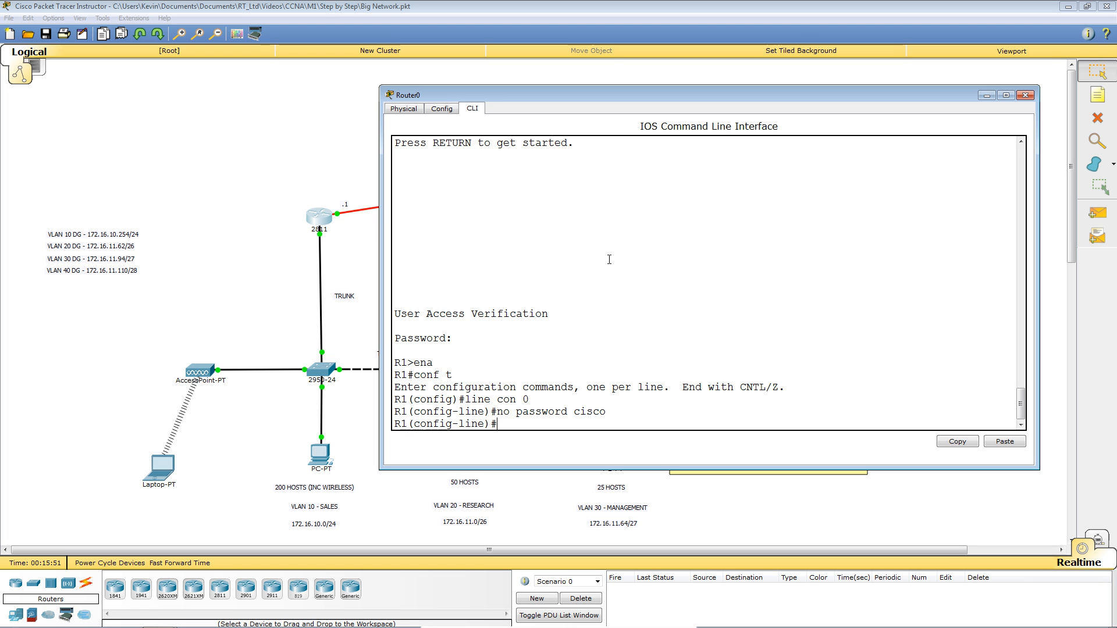
pyautogui.press('Return')
pyautogui.press('Return')
pyautogui.press('Return')
pyautogui.press('Return')
pyautogui.press('Return')
pyautogui.press('Return')
pyautogui.write('exit')
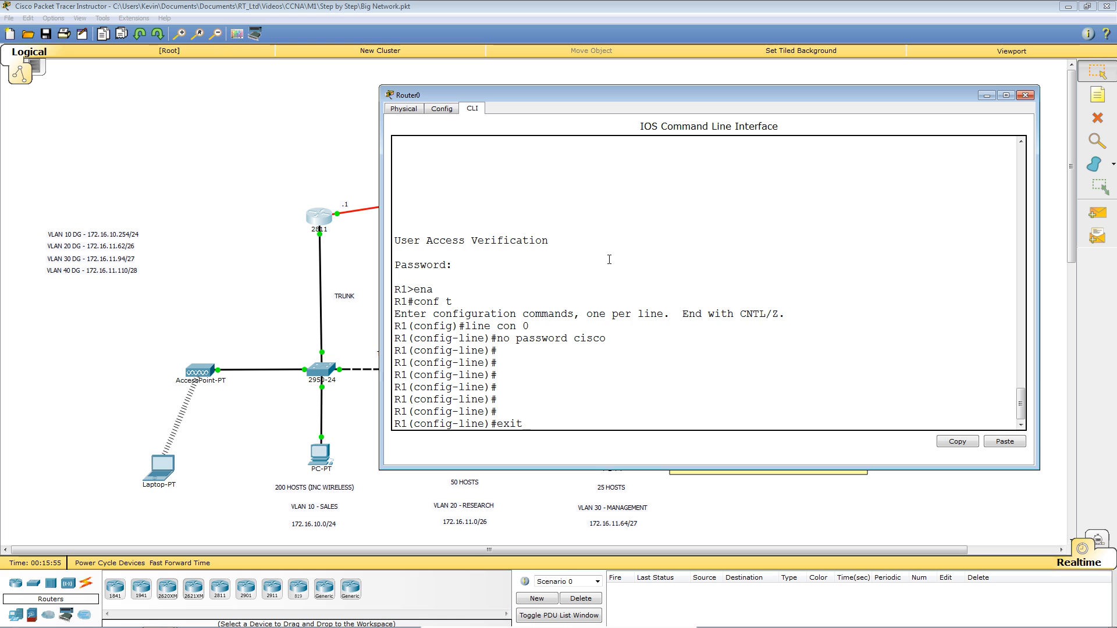
pyautogui.press('Return')
pyautogui.press('Return')
pyautogui.press('Return')
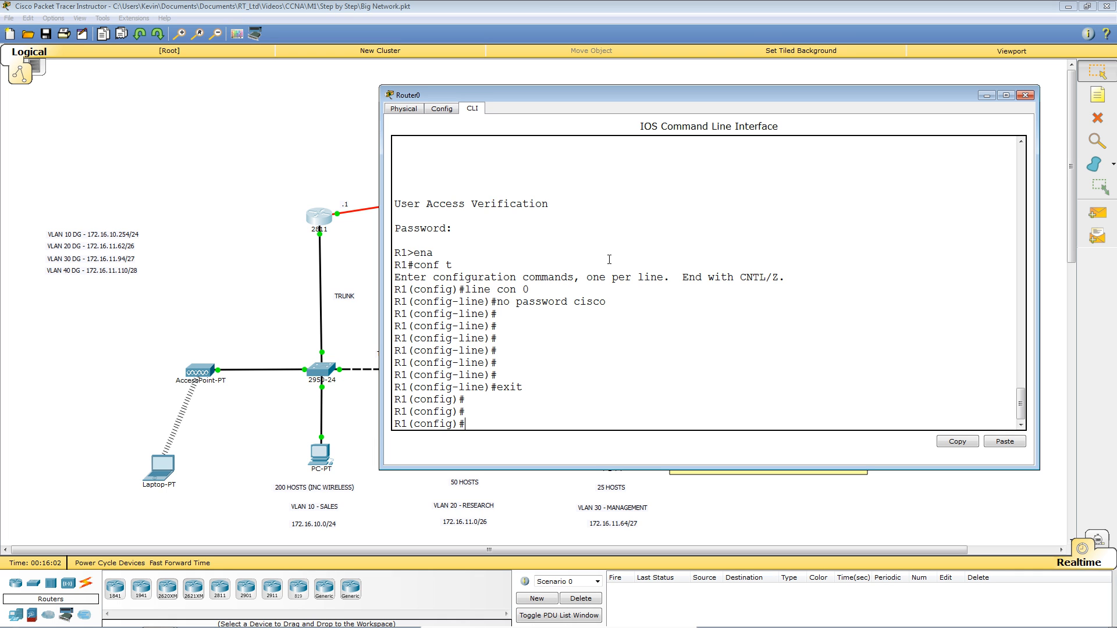
pyautogui.write('s')
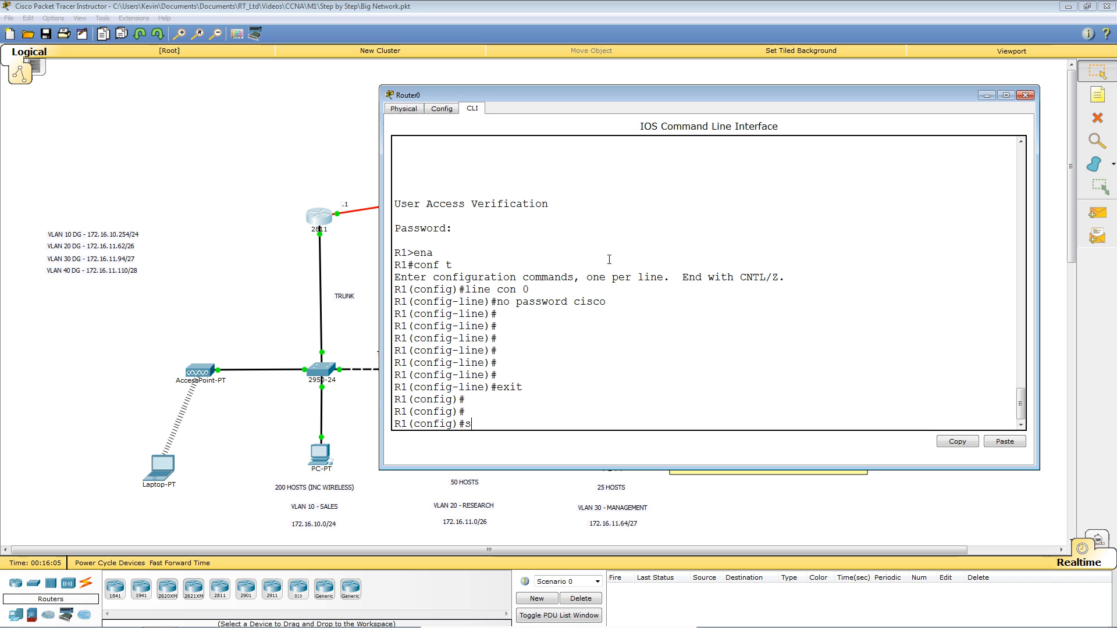
pyautogui.write('ec')
# Enter security passwords min-length 8 using Tab completion and ? help.
pyautogui.press('Tab')
pyautogui.write('ur')
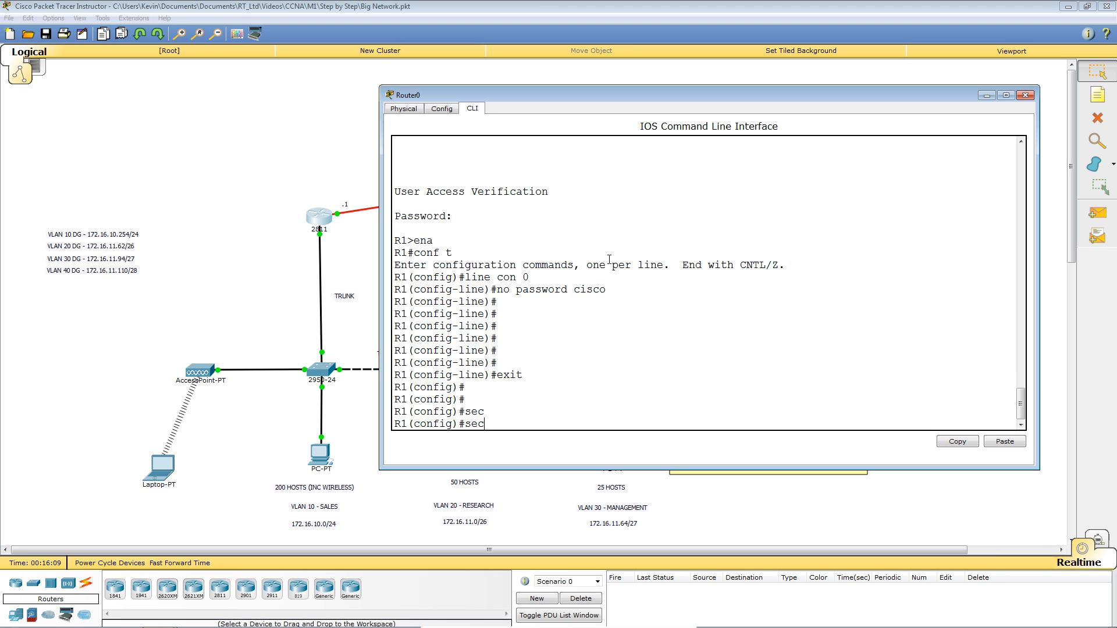
pyautogui.press('Tab')
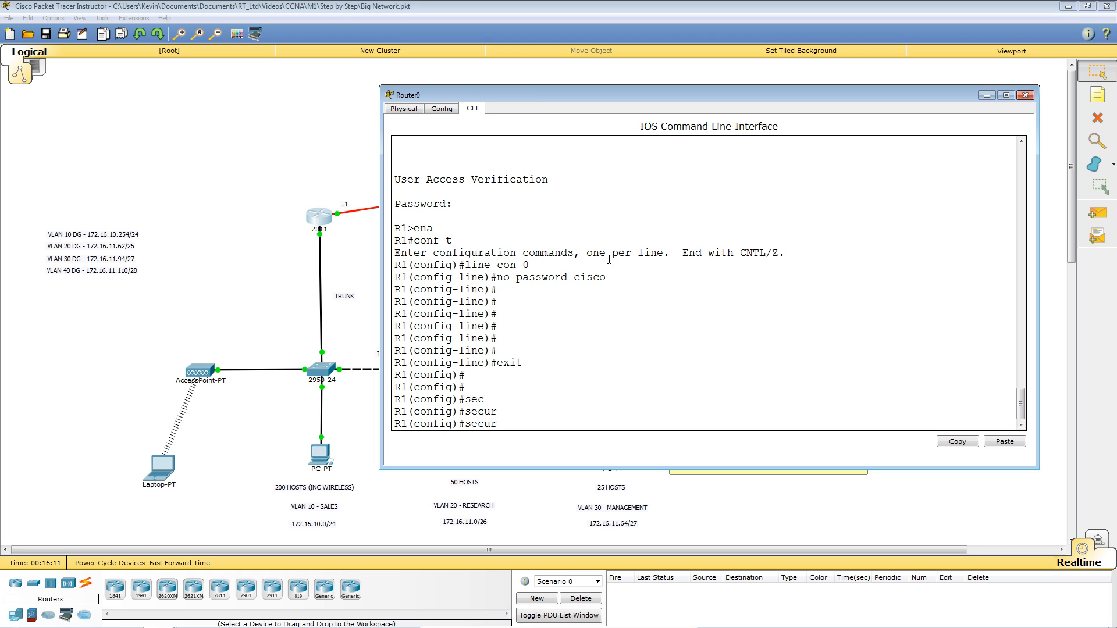
pyautogui.press('BackSpace')
pyautogui.press('BackSpace')
pyautogui.press('BackSpace')
pyautogui.write('curity')
pyautogui.write(' ?')
pyautogui.write('pass')
pyautogui.press('Tab')
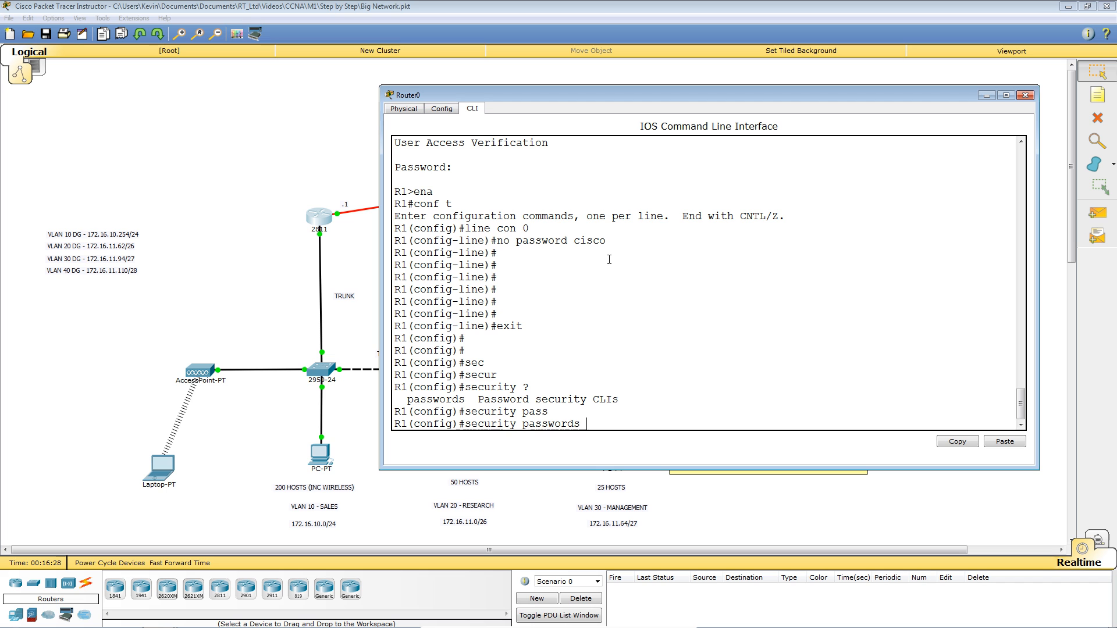
pyautogui.write('?')
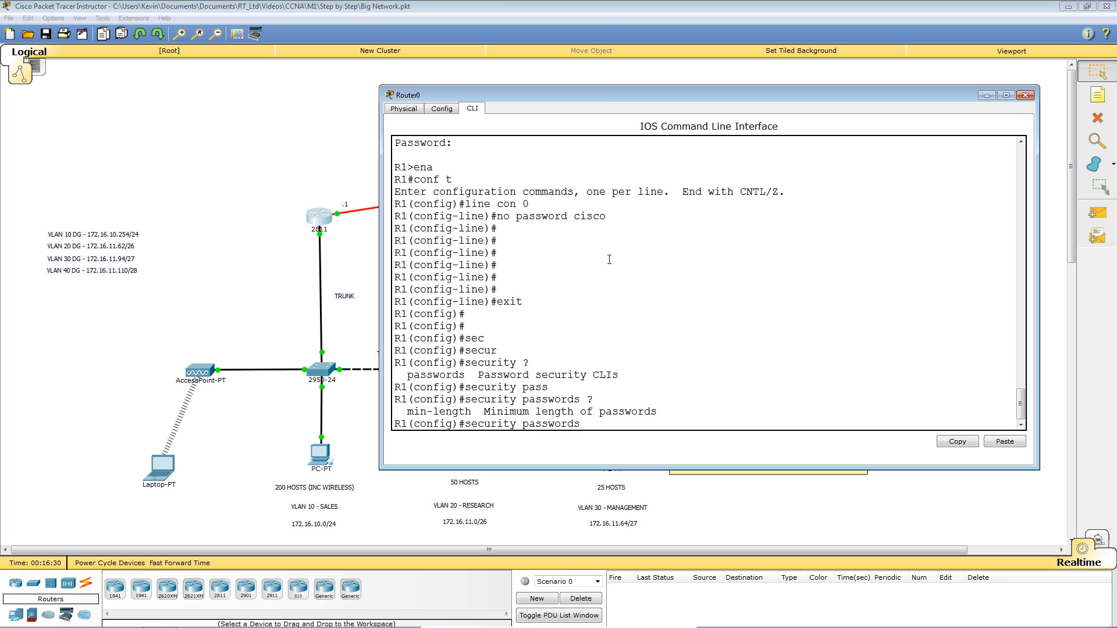
pyautogui.write('min-l')
pyautogui.press('Tab')
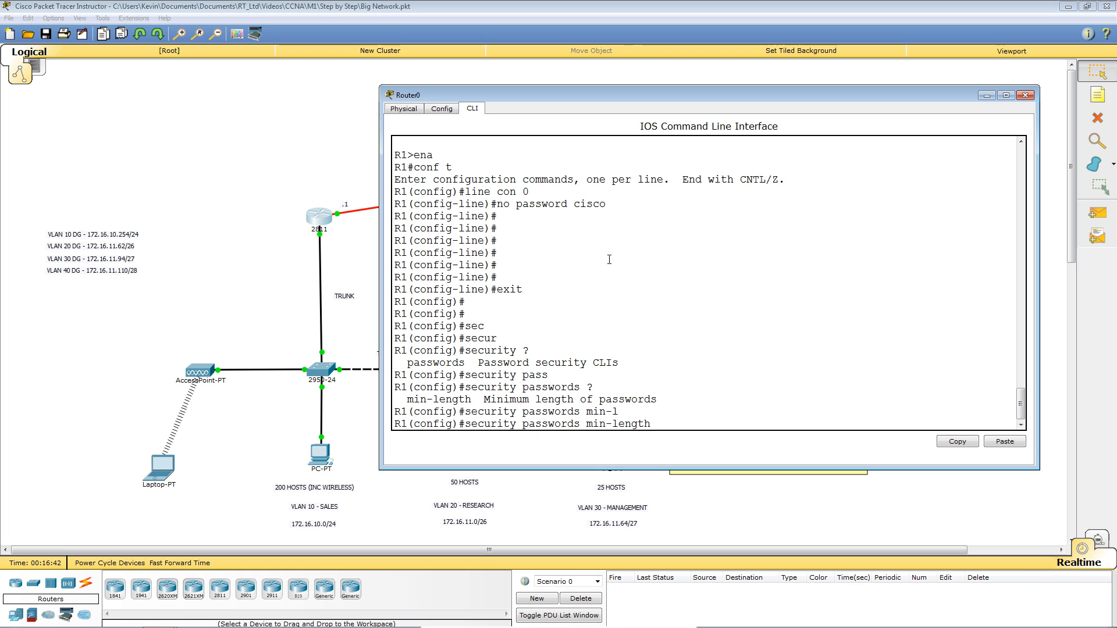
pyautogui.write('?')
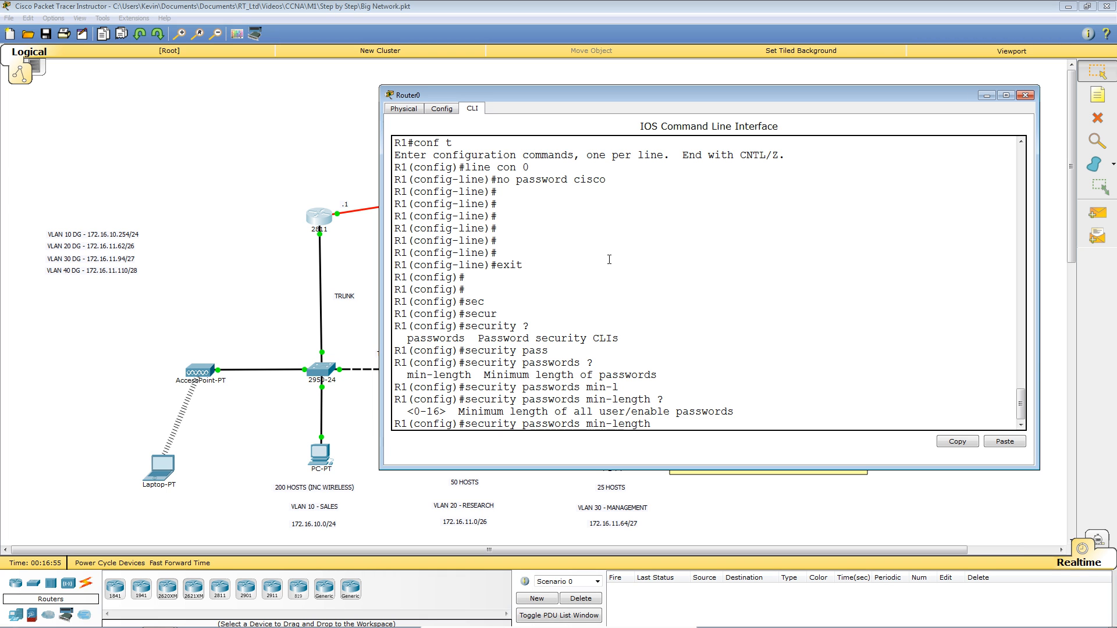
pyautogui.write('8')
pyautogui.press('Return')
pyautogui.press('Return')
pyautogui.press('Return')
pyautogui.press('Return')
pyautogui.press('Return')
pyautogui.press('Return')
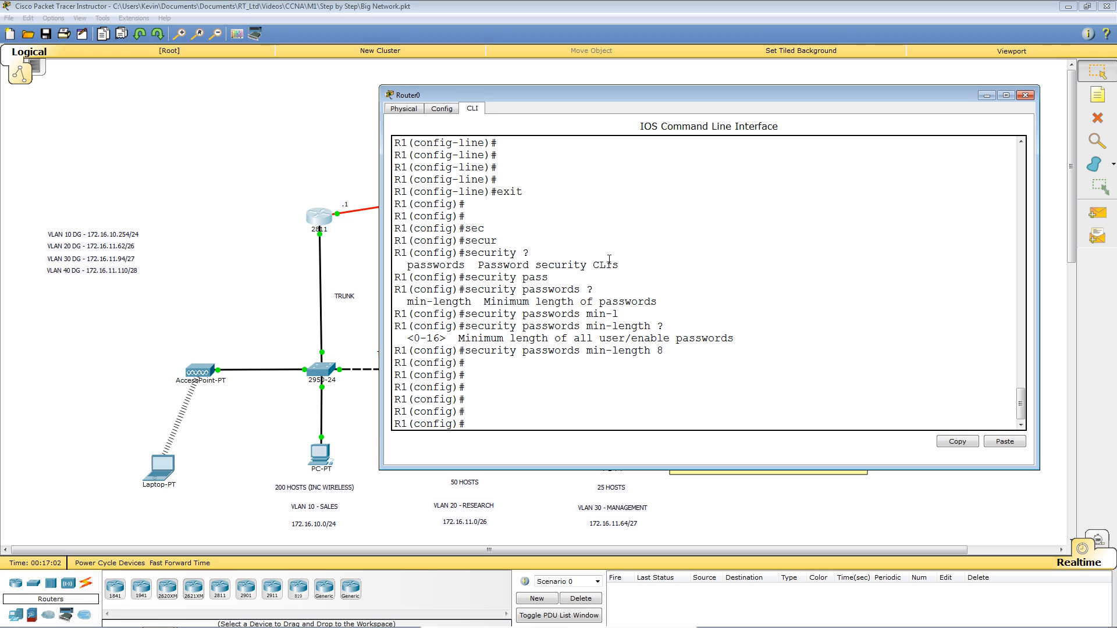
pyautogui.write('line console 0')
# Try a 5-character password on line console 0, see it rejected as too short, then exit.
pyautogui.press('Return')
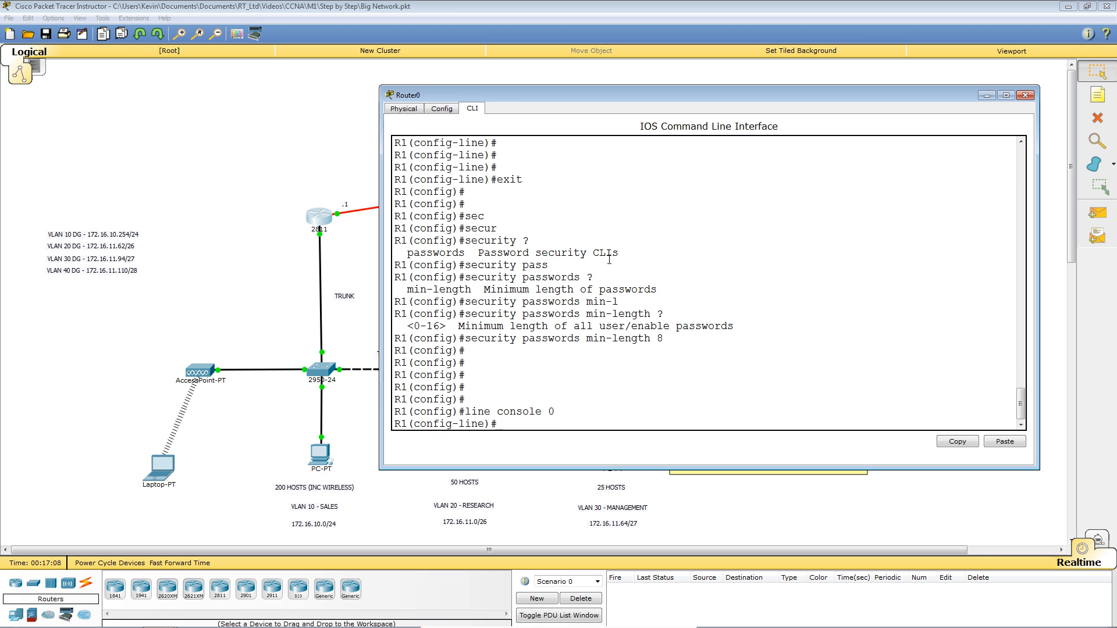
pyautogui.write('pass')
pyautogui.press('Tab')
pyautogui.write('cisco')
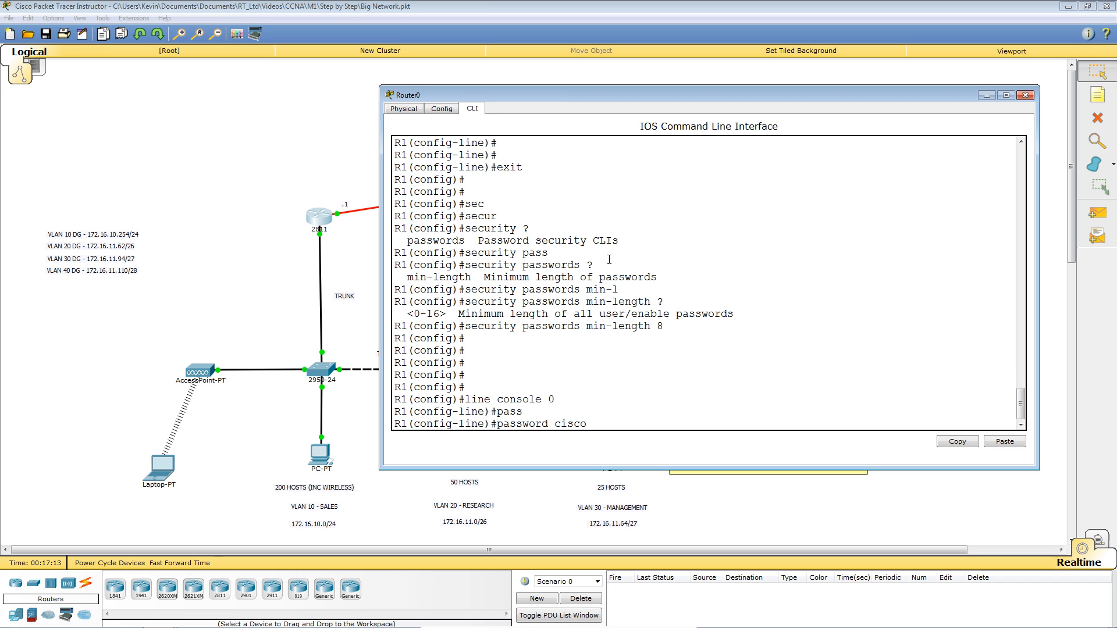
pyautogui.press('Return')
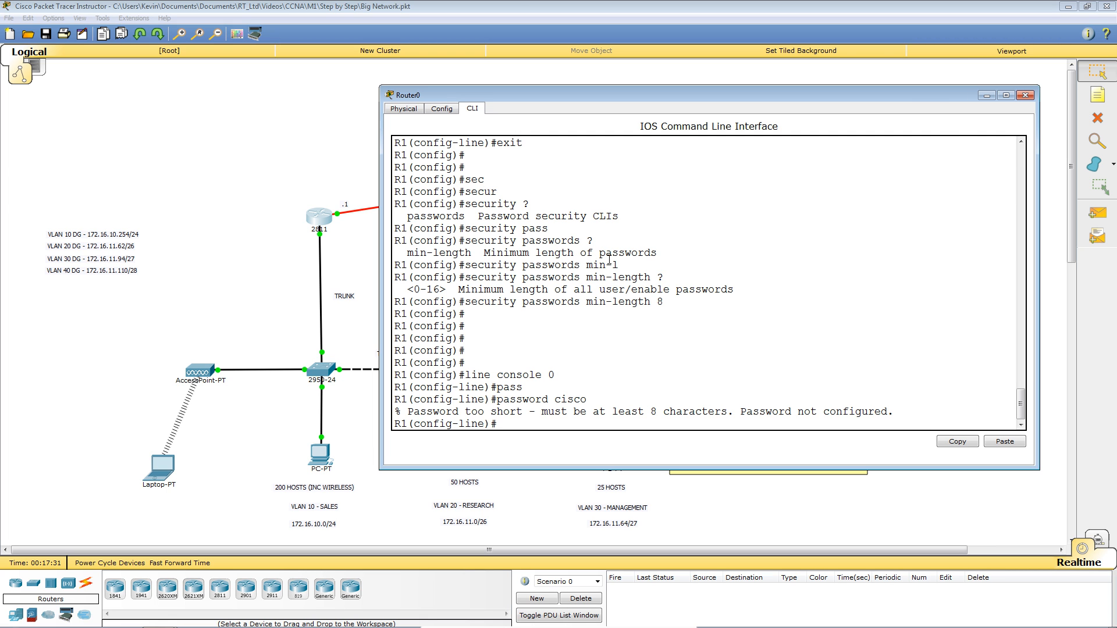
pyautogui.write('exit')
pyautogui.press('Return')
pyautogui.press('Return')
pyautogui.press('Return')
pyautogui.press('Return')
pyautogui.press('Return')
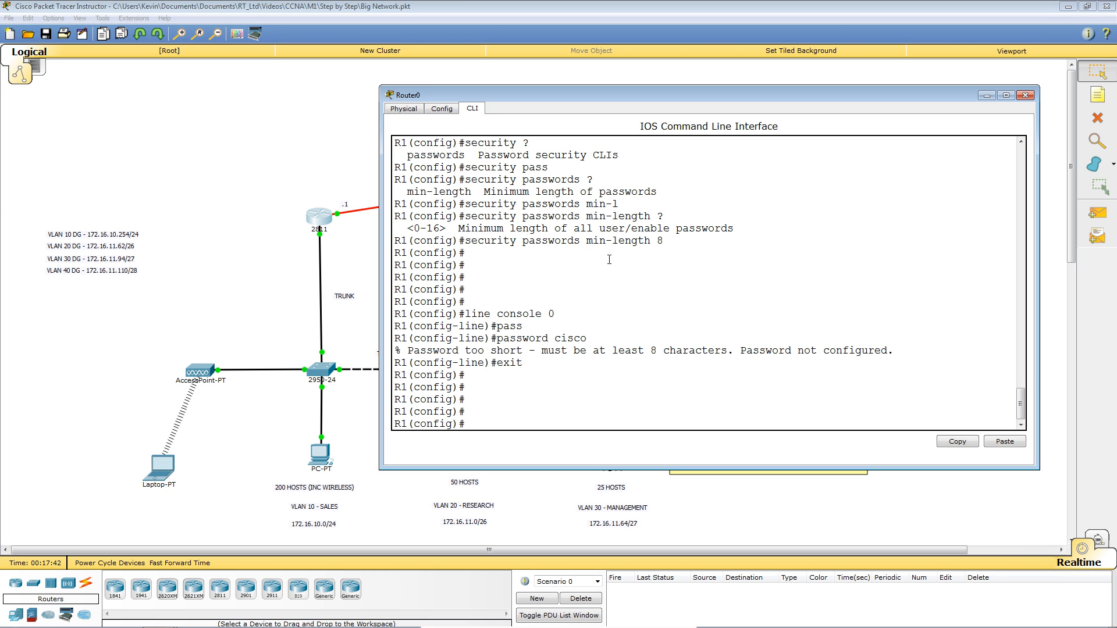
# Try creating a local user with a 5-character plaintext password and see it rejected.
pyautogui.write('user')
pyautogui.press('Tab')
pyautogui.write('kevin ')
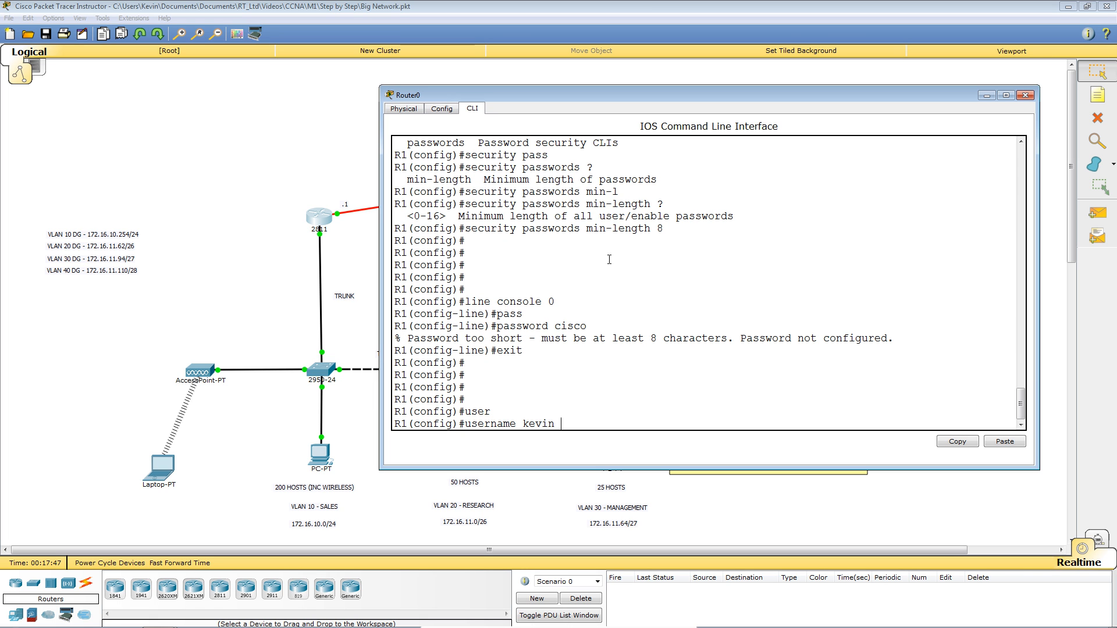
pyautogui.write('pas')
pyautogui.press('Tab')
pyautogui.write('cisco')
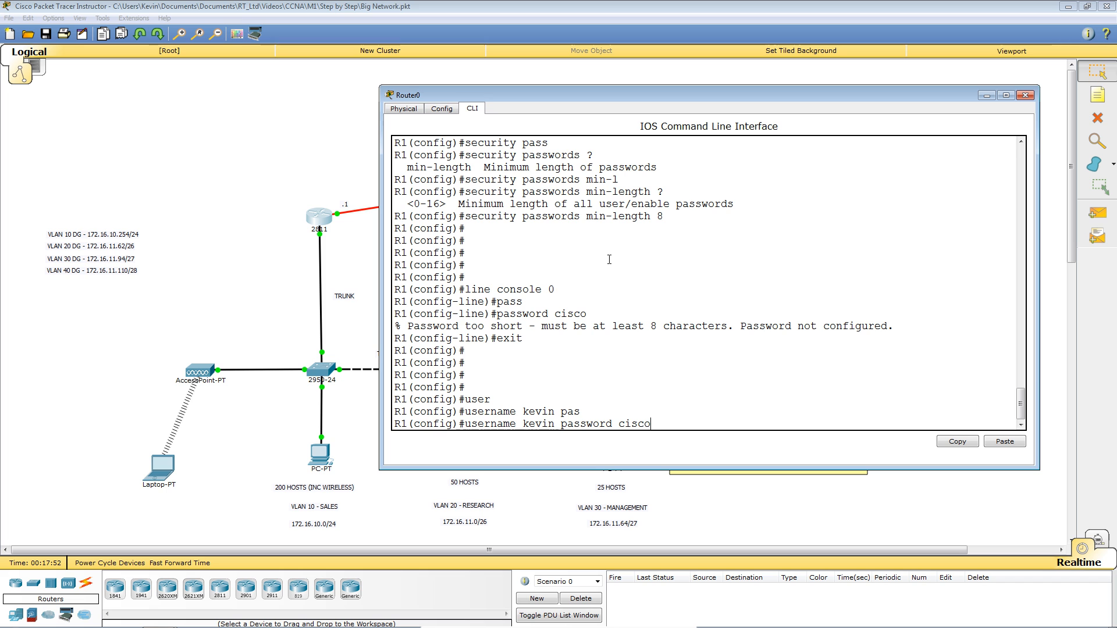
pyautogui.press('Return')
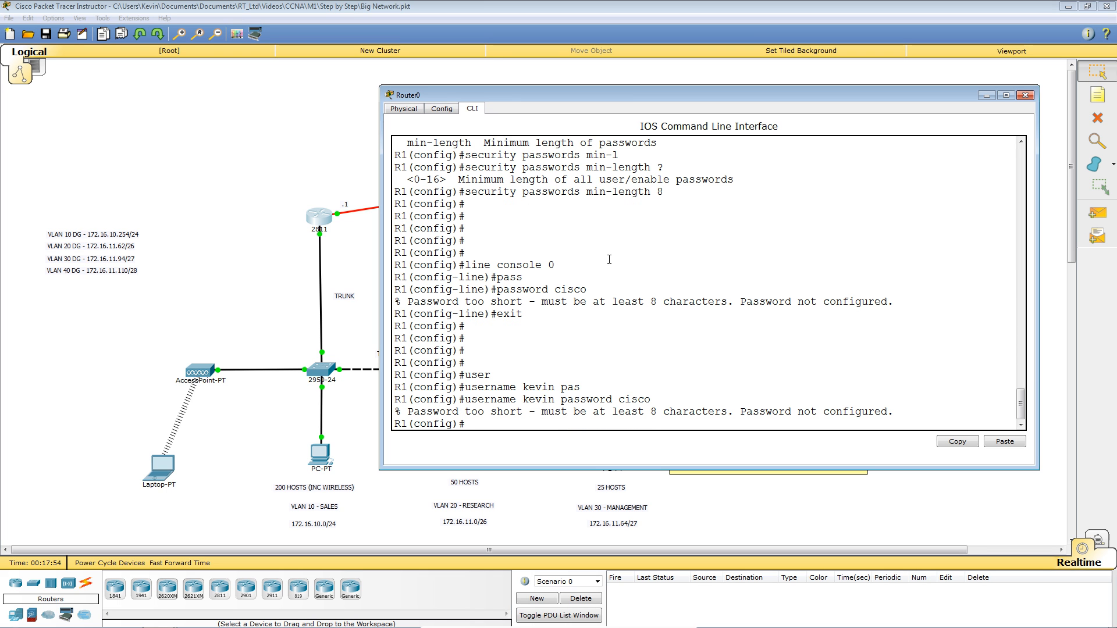
# Recreate the user with an 8-character password and leave configuration mode.
pyautogui.press('Up')
pyautogui.press('BackSpace')
pyautogui.press('BackSpace')
pyautogui.press('BackSpace')
pyautogui.press('BackSpace')
pyautogui.press('BackSpace')
pyautogui.write('december')
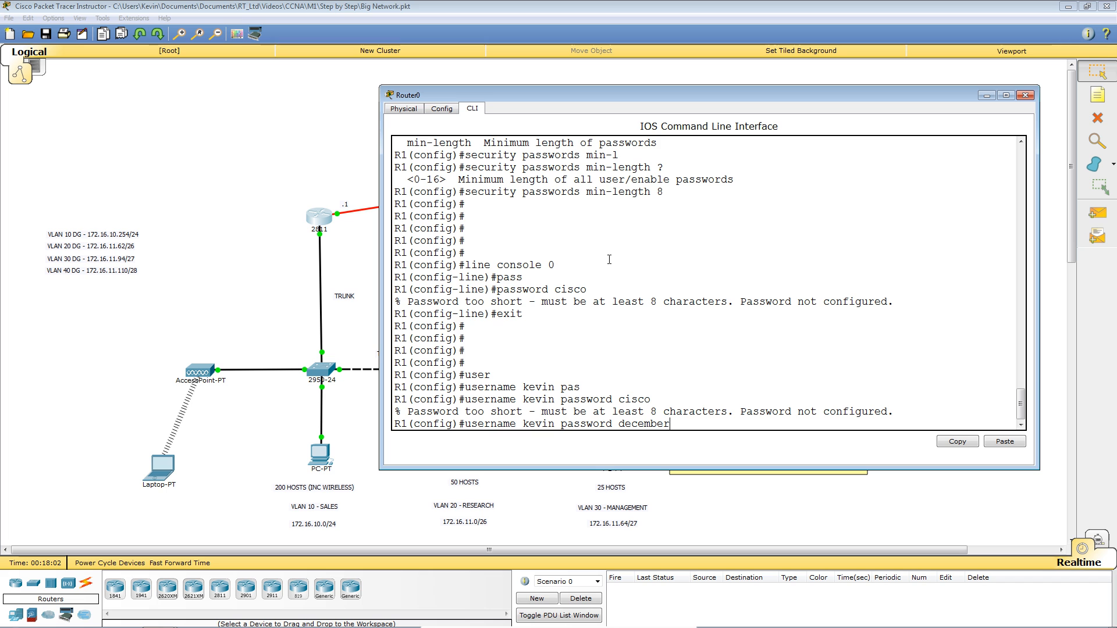
pyautogui.press('Return')
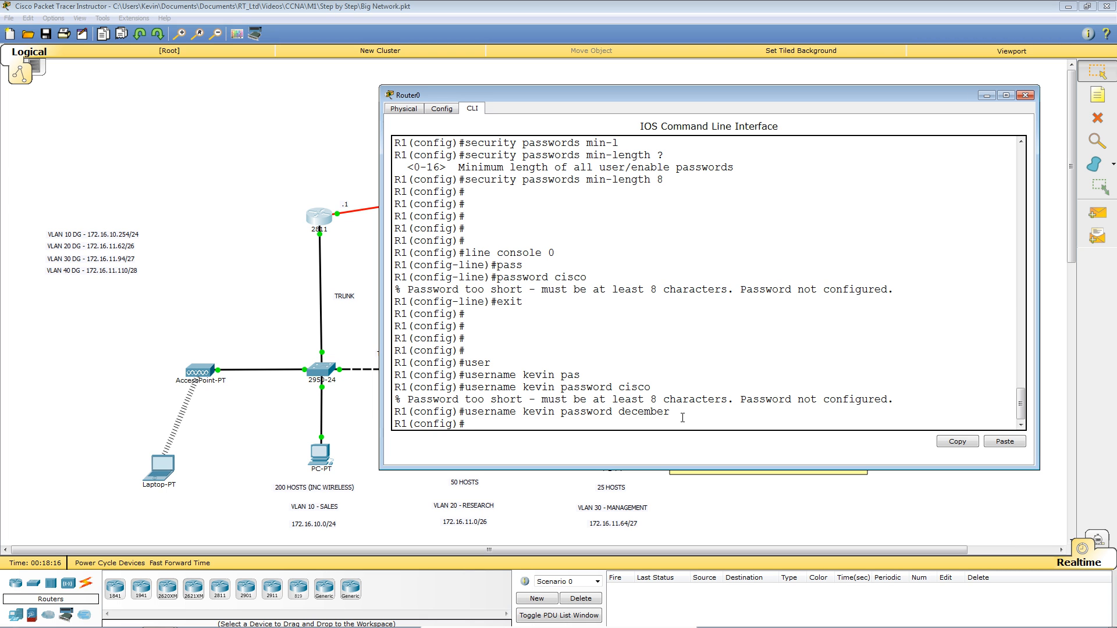
pyautogui.press('Return')
pyautogui.press('Return')
pyautogui.press('Return')
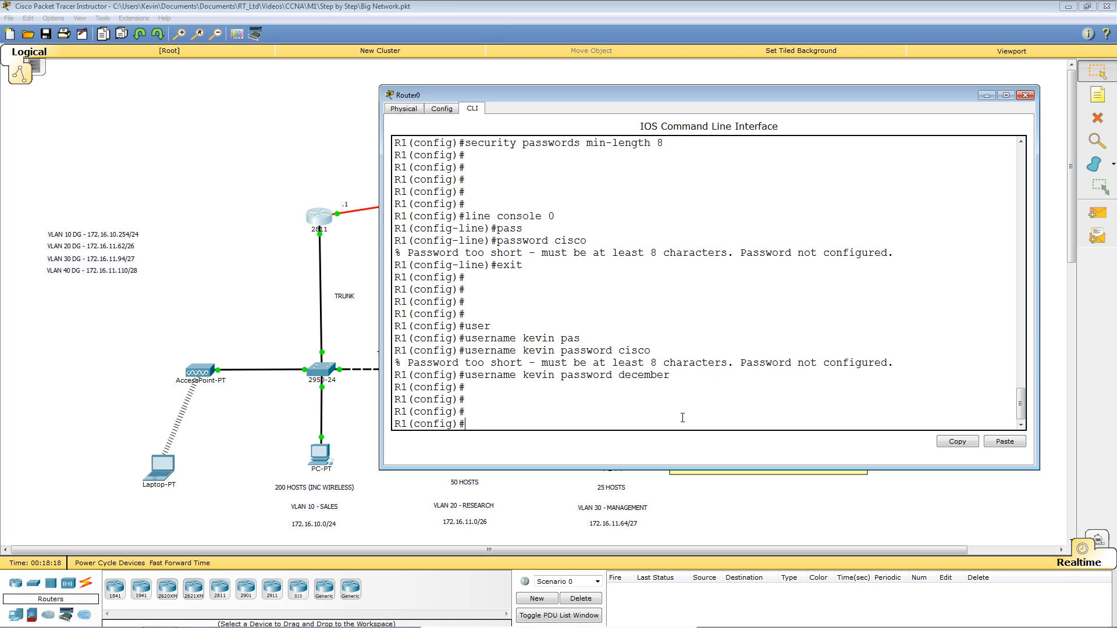
pyautogui.press('Return')
pyautogui.press('Return')
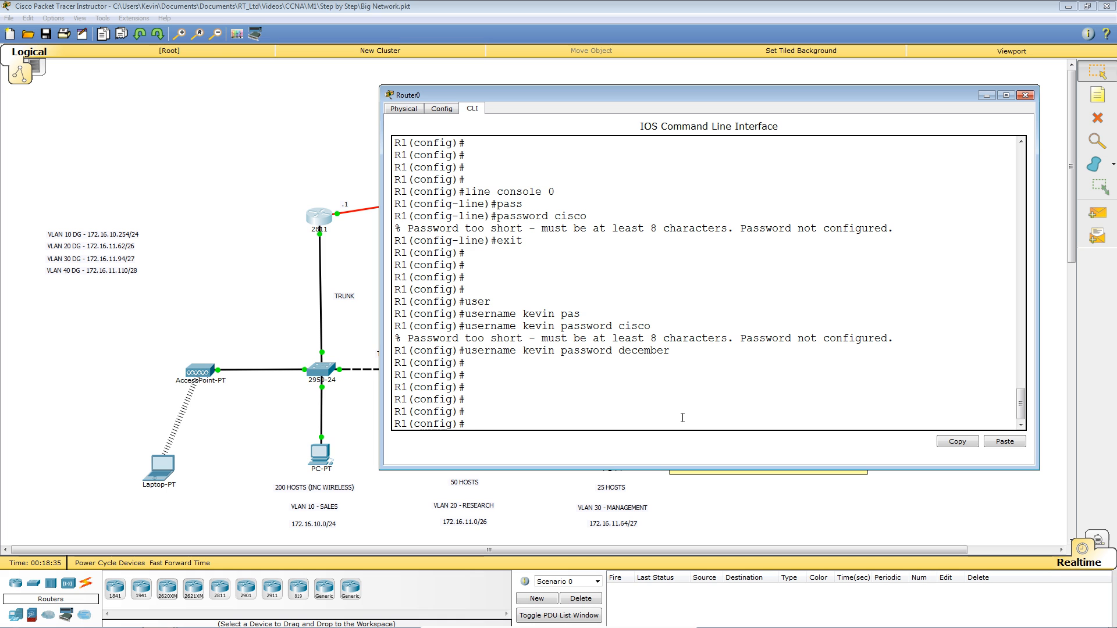
pyautogui.hotkey('ctrl', 'z')
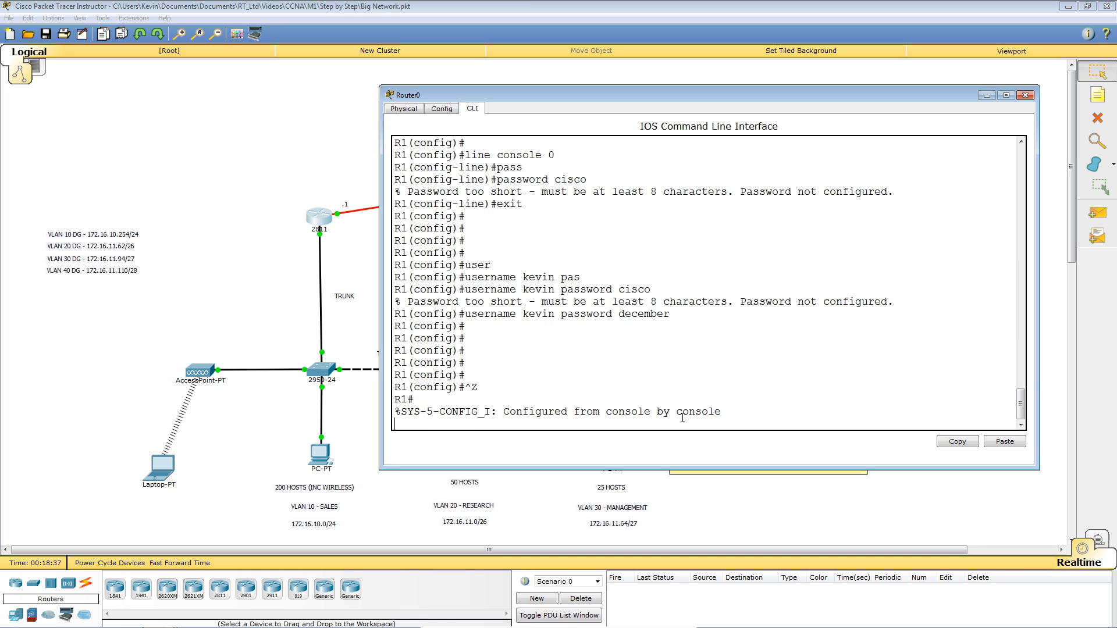
# Exit R1's console, start a fresh session, and run enable and conf t.
pyautogui.press('Return')
pyautogui.press('Return')
pyautogui.press('Return')
pyautogui.write('exit')
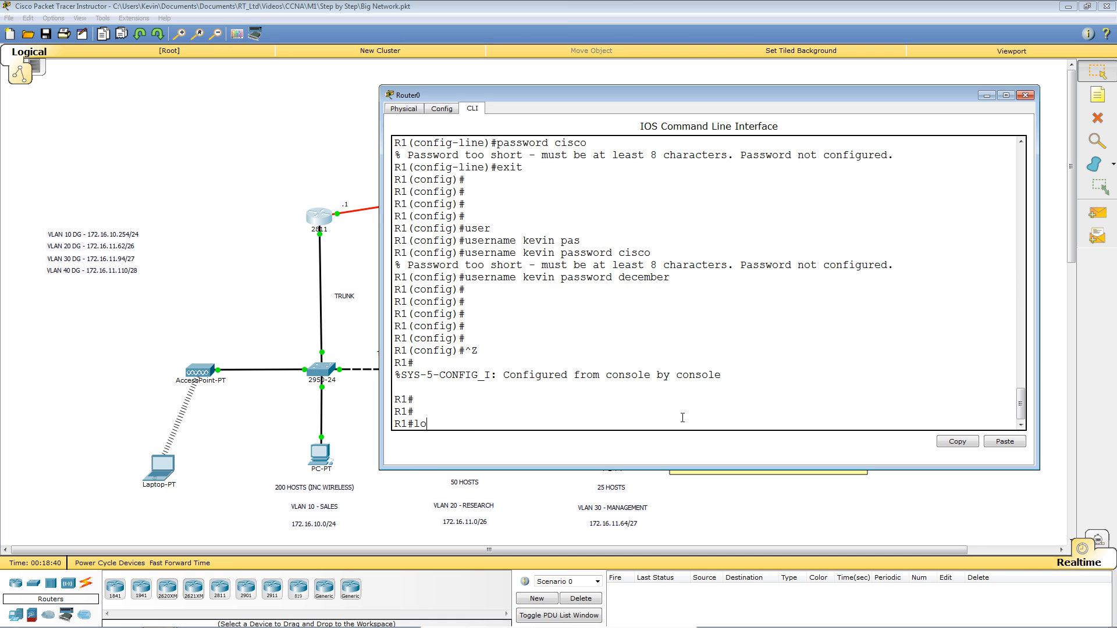
pyautogui.press('Return')
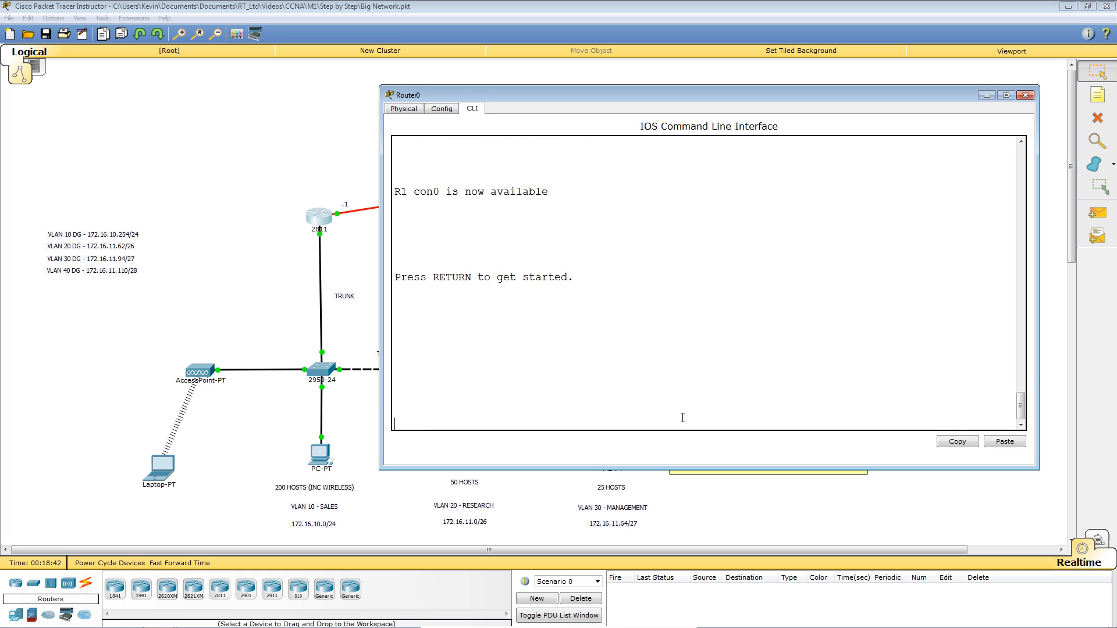
pyautogui.press('Return')
pyautogui.press('Return')
pyautogui.press('Return')
pyautogui.press('Return')
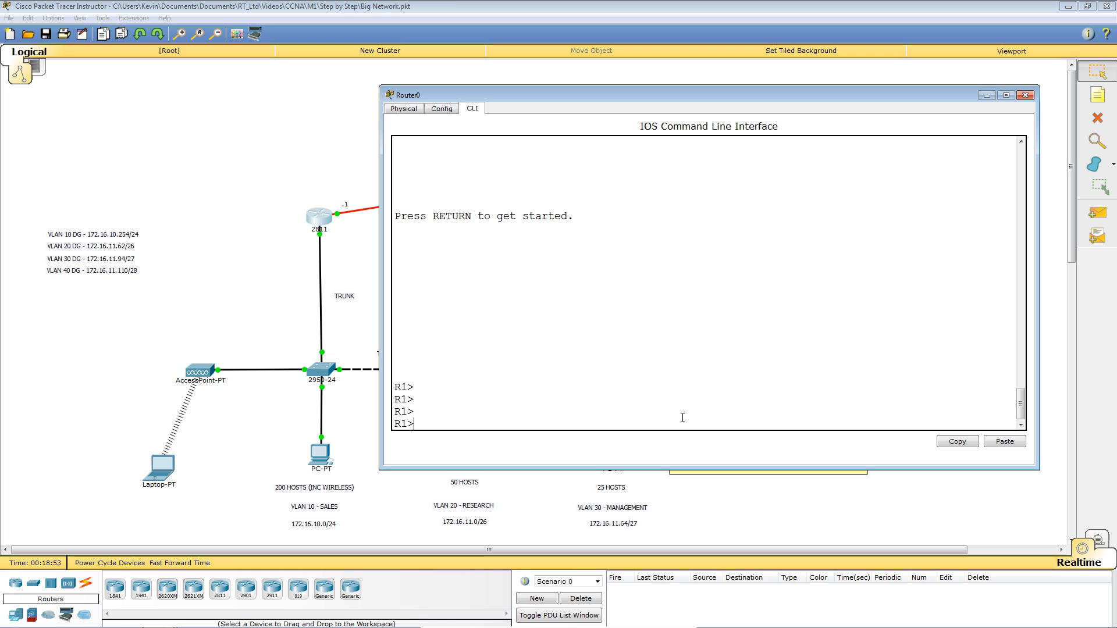
pyautogui.write('ena')
pyautogui.press('Return')
pyautogui.write('conf t')
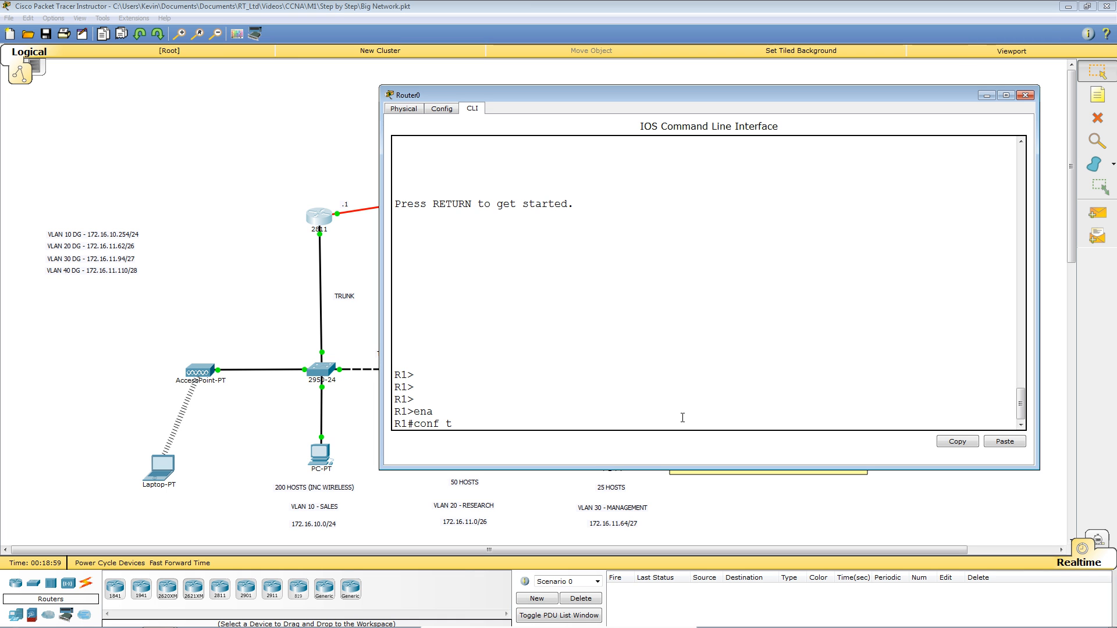
pyautogui.press('Return')
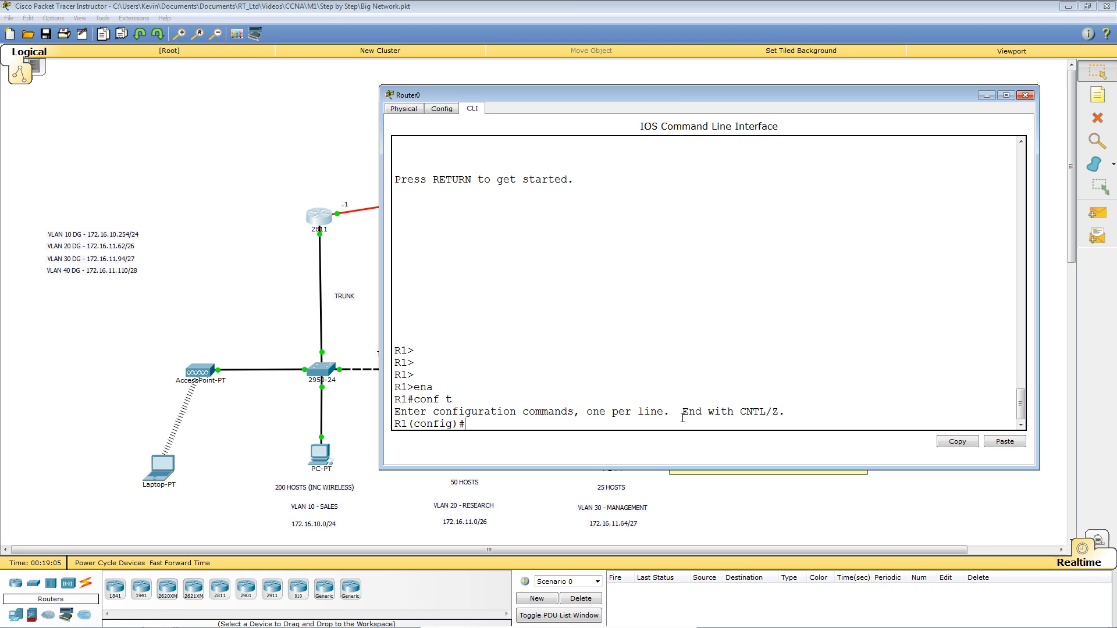
# Set console line 0 to 'login local' and exit configuration mode with Ctrl+Z.
pyautogui.write('lin')
pyautogui.press('Tab')
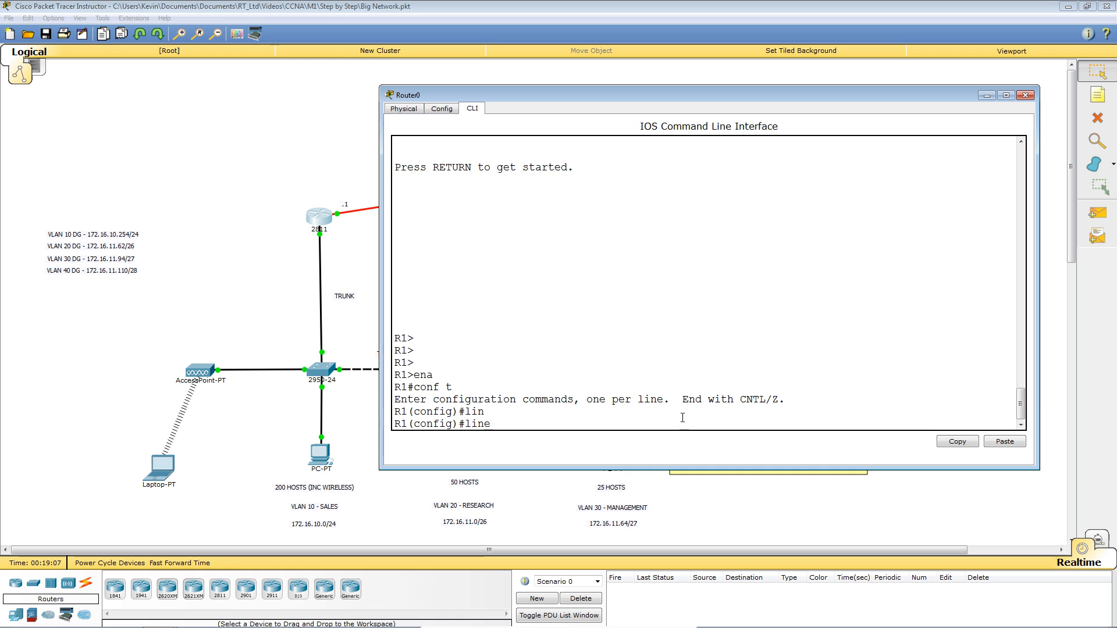
pyautogui.write('con')
pyautogui.press('Tab')
pyautogui.write('0')
pyautogui.press('Return')
pyautogui.write('login ?')
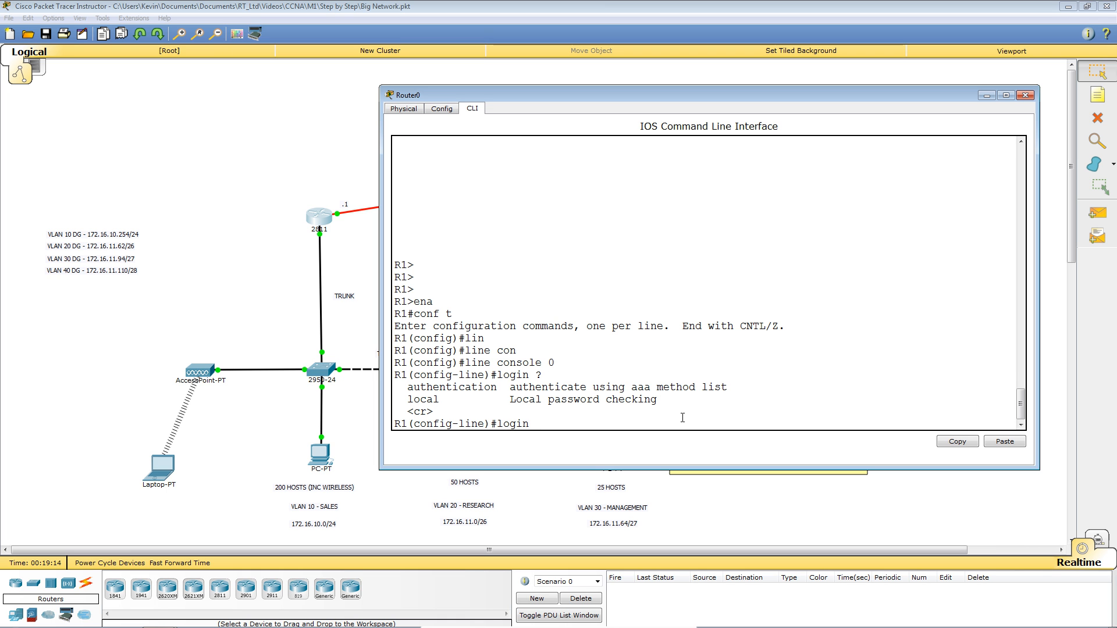
pyautogui.write('local')
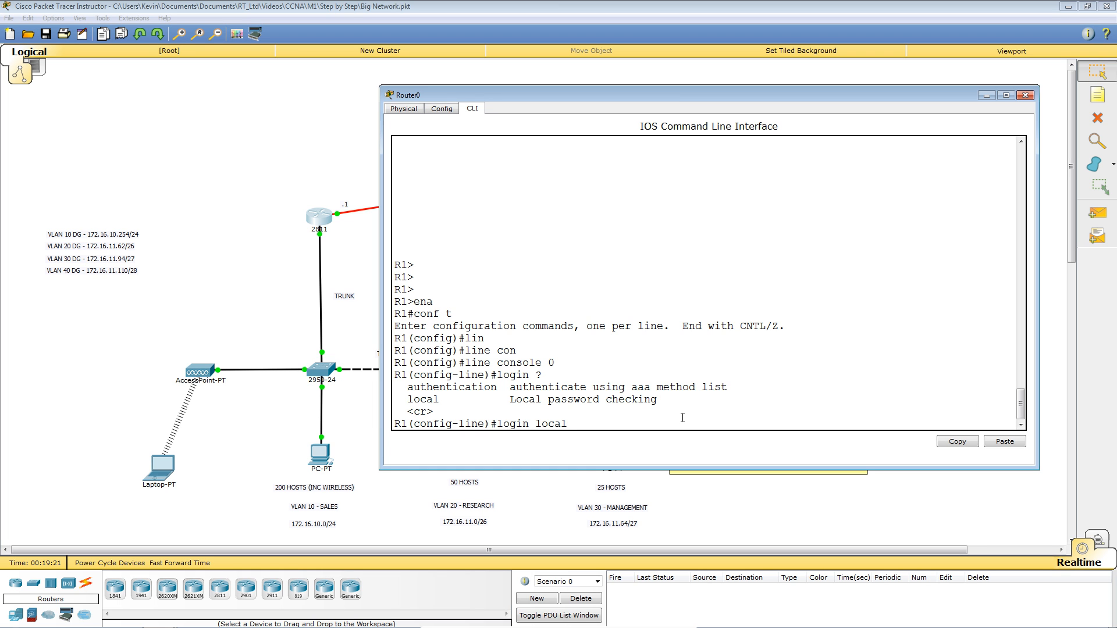
pyautogui.press('Return')
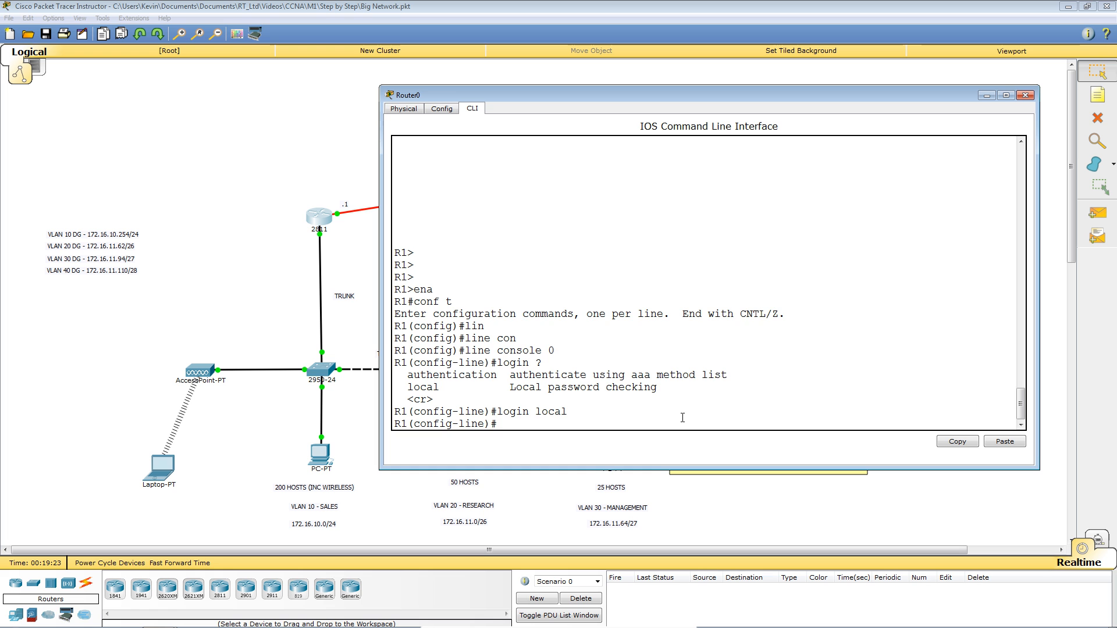
pyautogui.press('Return')
pyautogui.press('Return')
pyautogui.press('Return')
pyautogui.hotkey('ctrl', 'z')
pyautogui.press('Return')
pyautogui.press('Return')
pyautogui.press('Return')
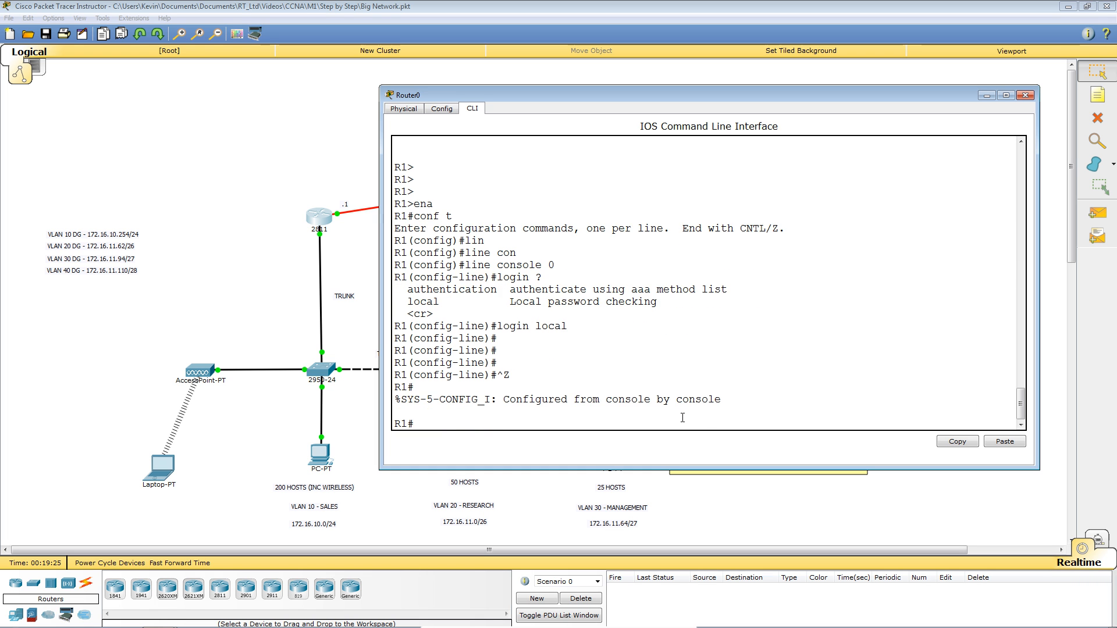
# Log out, then log back in at the console with the local user's username and password.
pyautogui.write('lo')
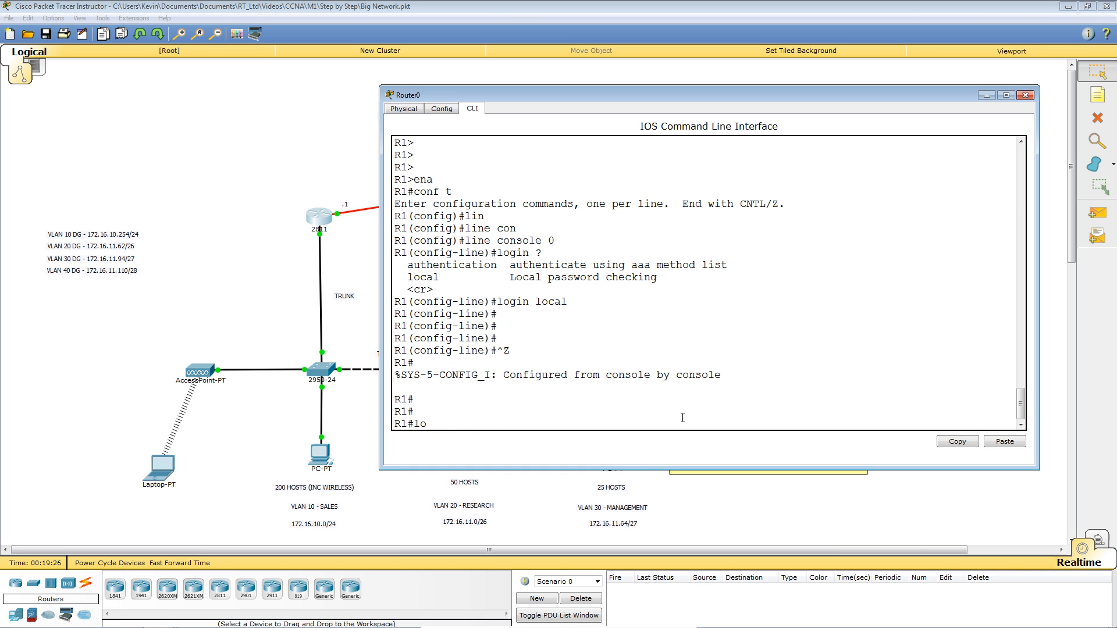
pyautogui.write('gout')
pyautogui.press('Return')
pyautogui.press('Return')
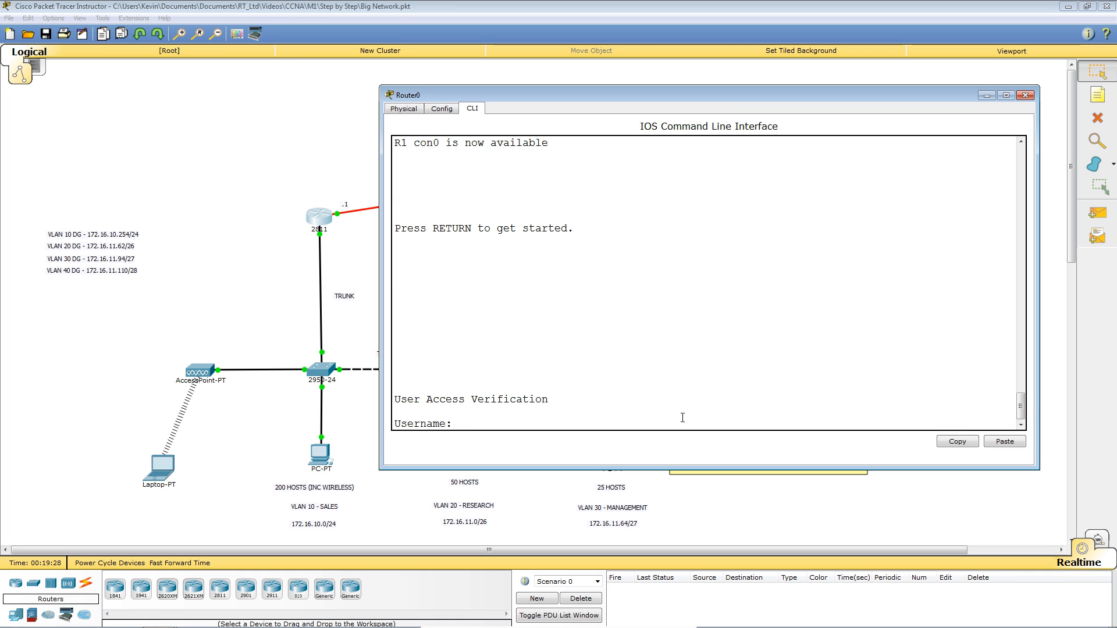
pyautogui.write('kevin')
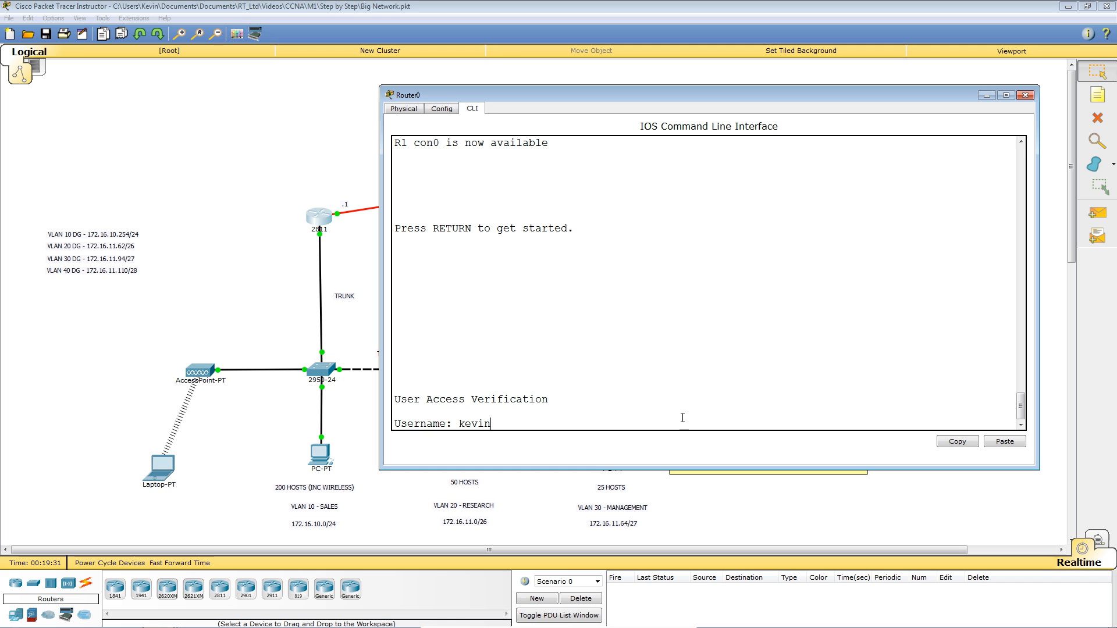
pyautogui.press('Return')
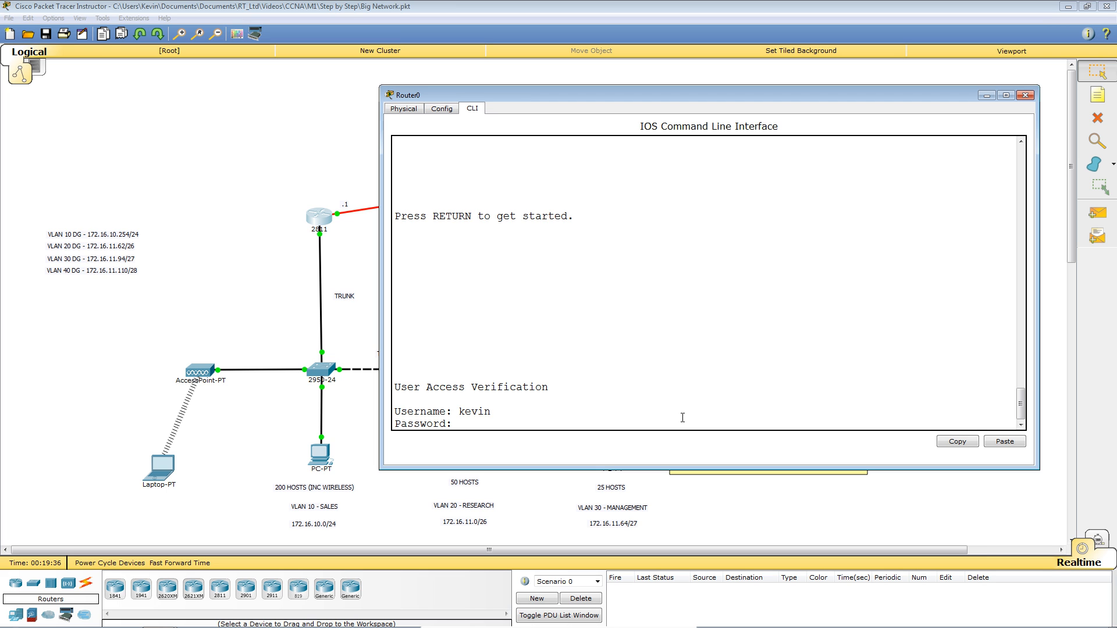
pyautogui.press('Return')
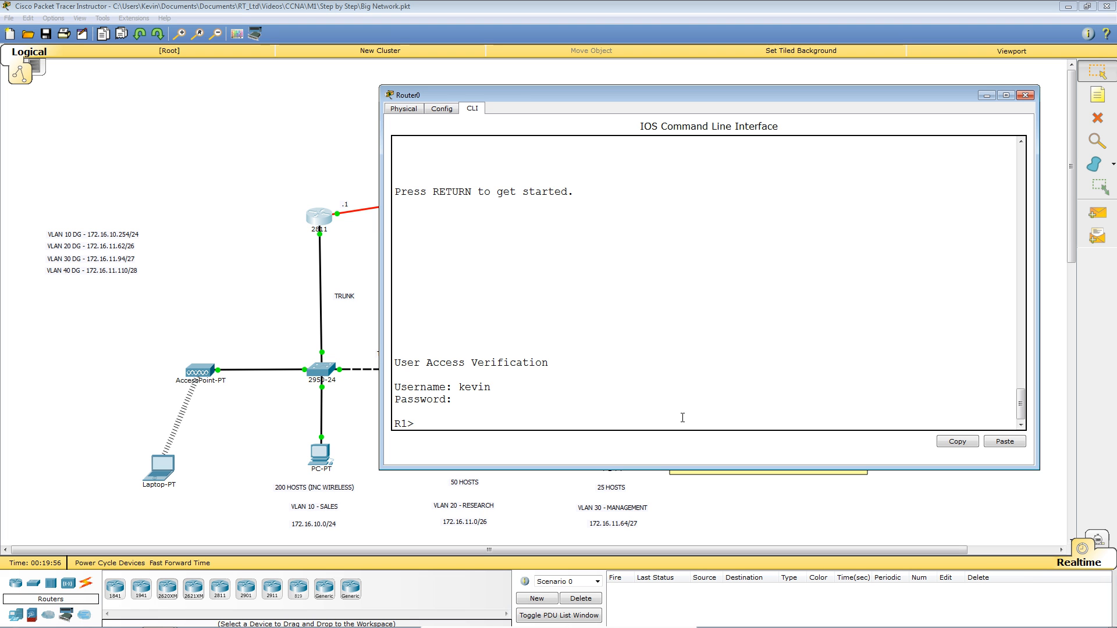
# Enter privileged EXEC mode with 'enable'.
pyautogui.press('Return')
pyautogui.press('Return')
pyautogui.press('Return')
pyautogui.press('Return')
pyautogui.press('Return')
pyautogui.press('Return')
pyautogui.press('Return')
pyautogui.press('Return')
pyautogui.press('Return')
pyautogui.press('Return')
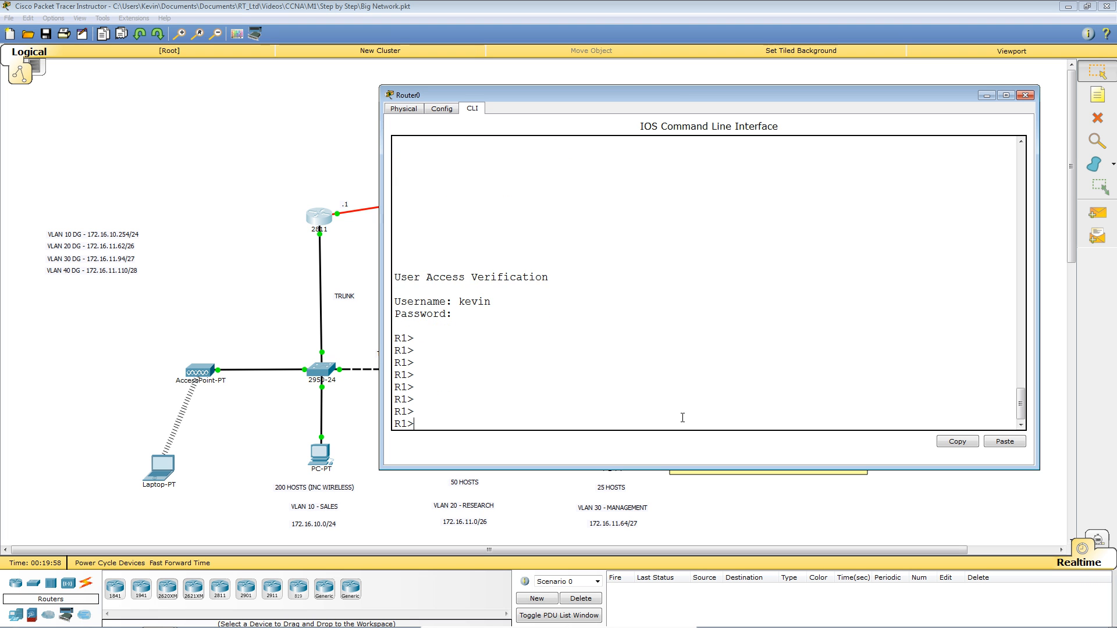
pyautogui.press('Return')
pyautogui.press('Return')
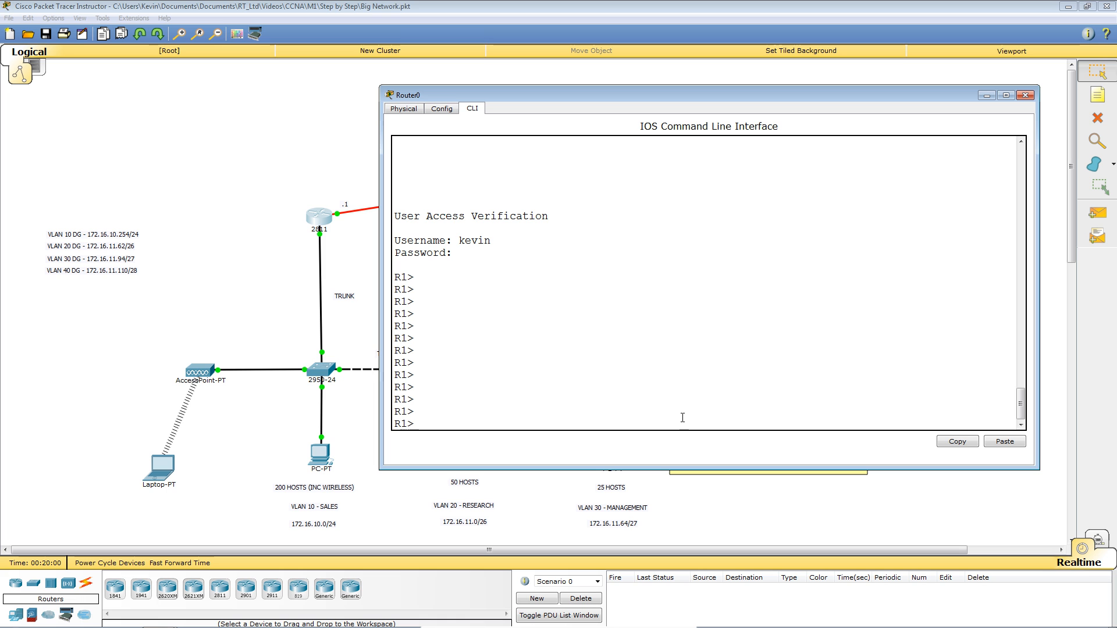
pyautogui.write('ena')
pyautogui.press('Return')
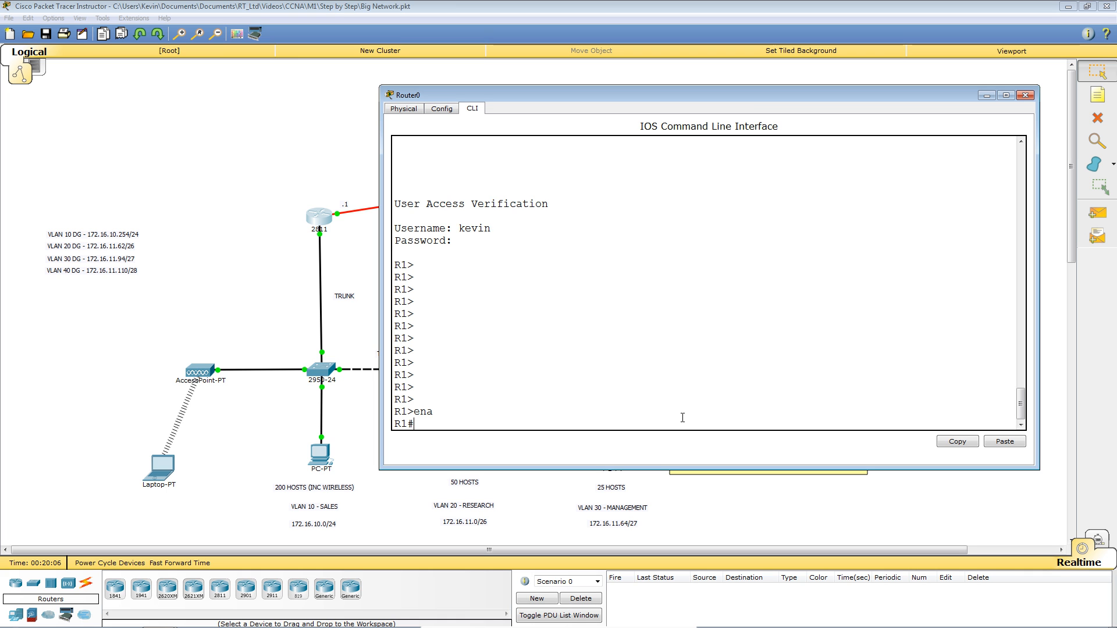
# Display R1's running configuration with 'show running-config' and page through it.
pyautogui.press('Return')
pyautogui.press('Return')
pyautogui.press('Return')
pyautogui.press('Return')
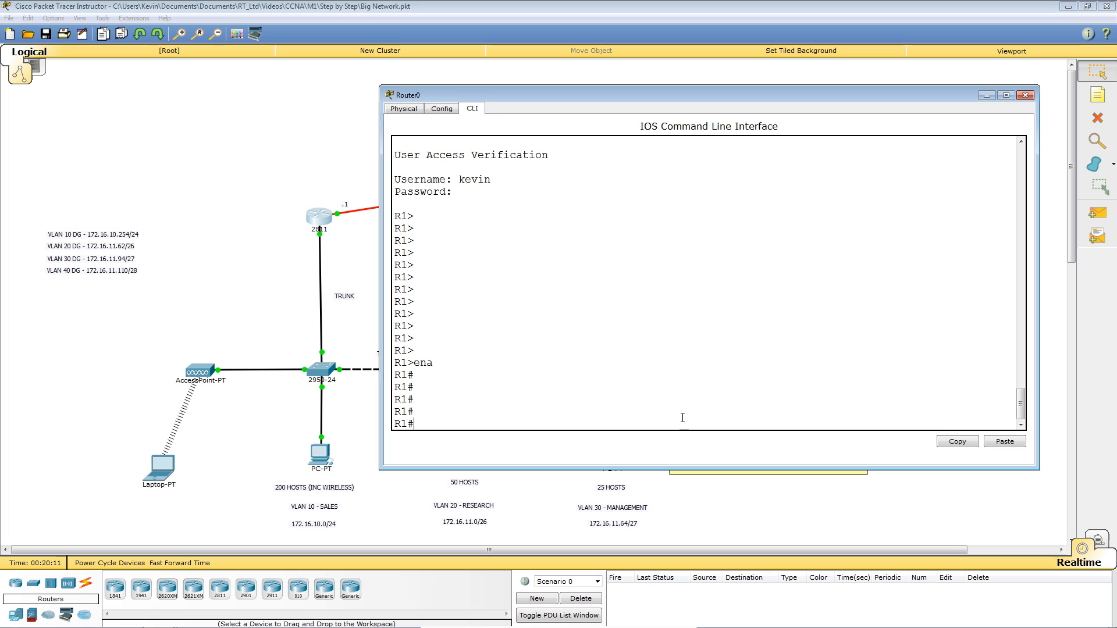
pyautogui.write('sh')
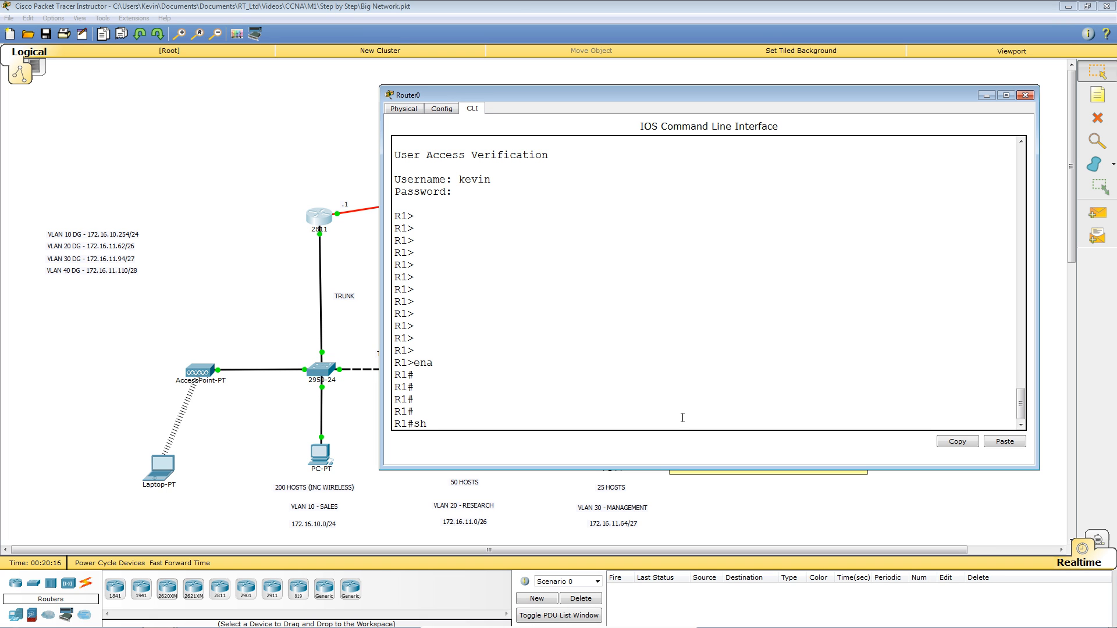
pyautogui.write(' run')
pyautogui.press('Tab')
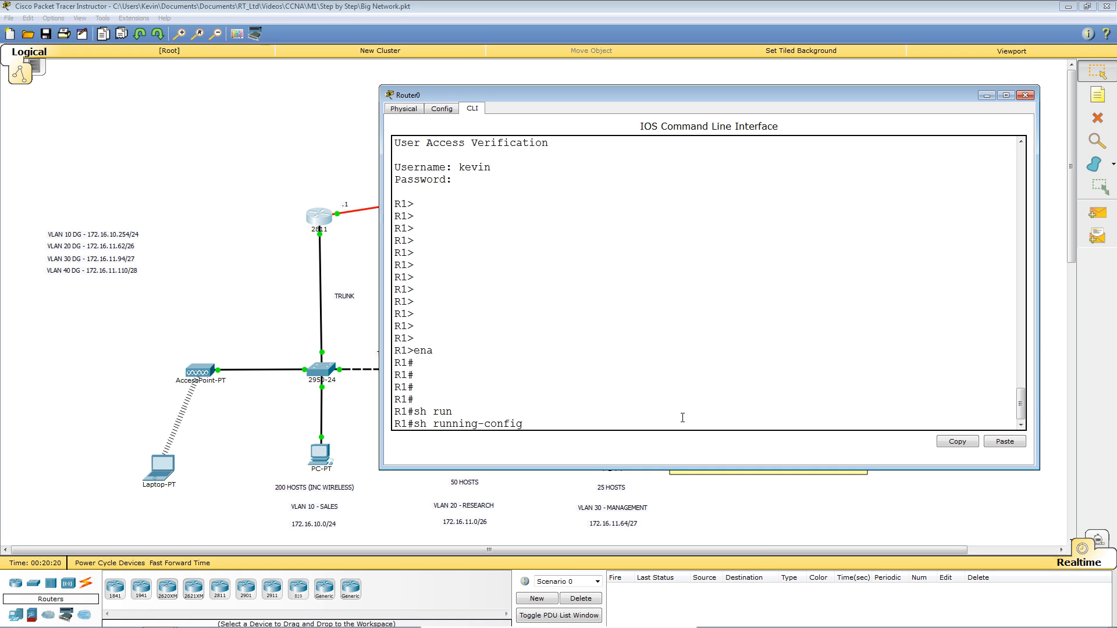
pyautogui.press('Return')
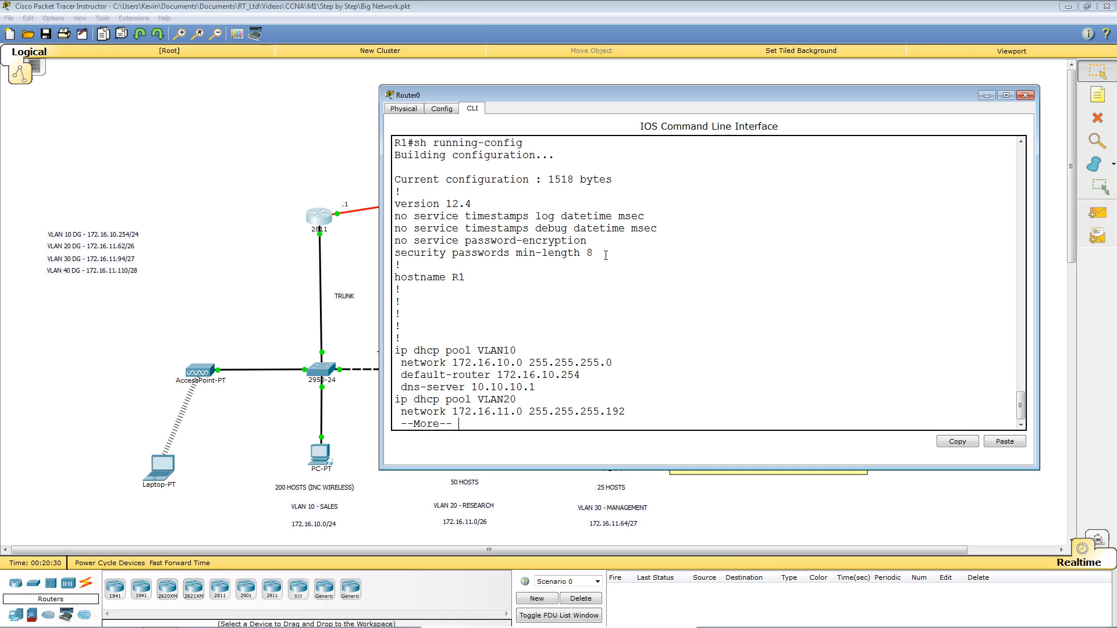
pyautogui.press('space')
pyautogui.press('space')
# Scroll back and highlight the local user's plaintext password in the username line.
pyautogui.scroll(5, 605, 256)
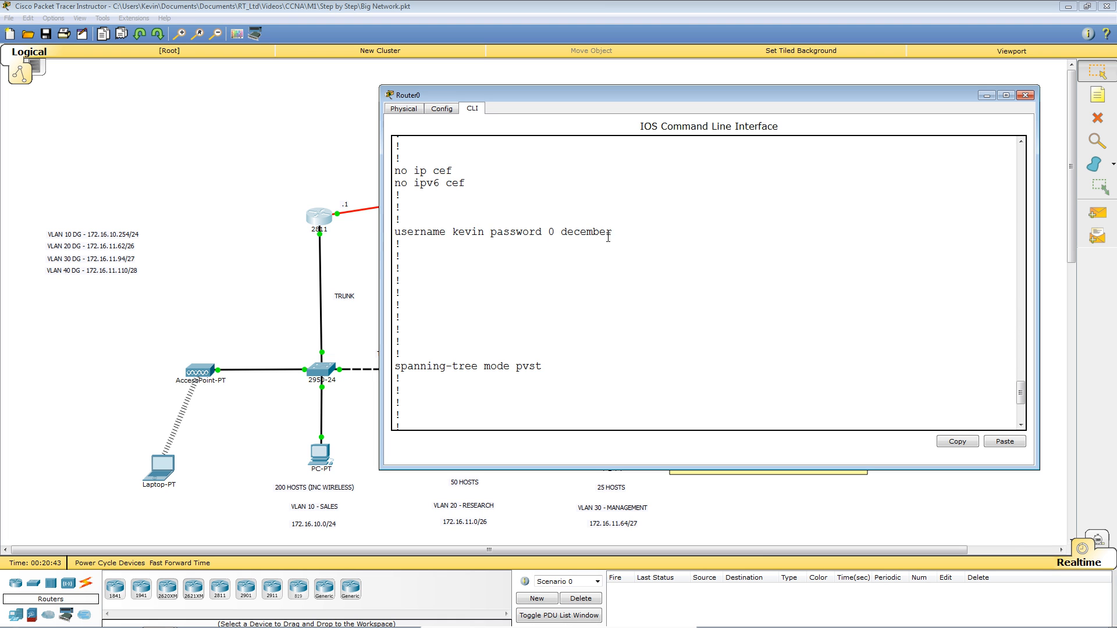
pyautogui.moveTo(562, 232); pyautogui.dragTo(611, 234)
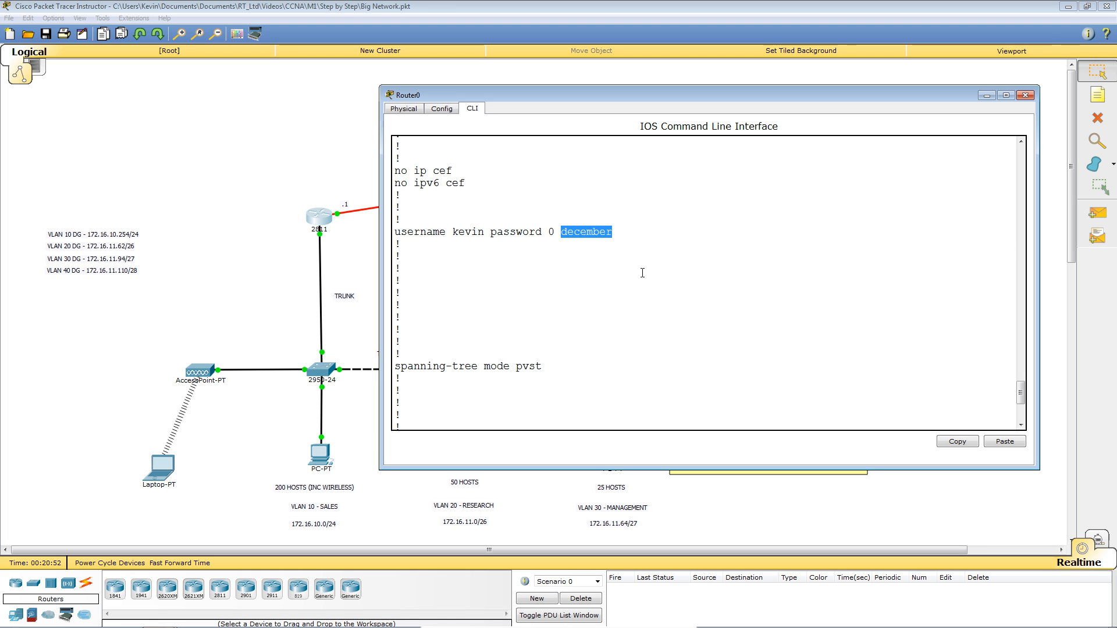
pyautogui.click(598, 253)
pyautogui.moveTo(562, 231); pyautogui.dragTo(613, 231)
pyautogui.click(676, 254)
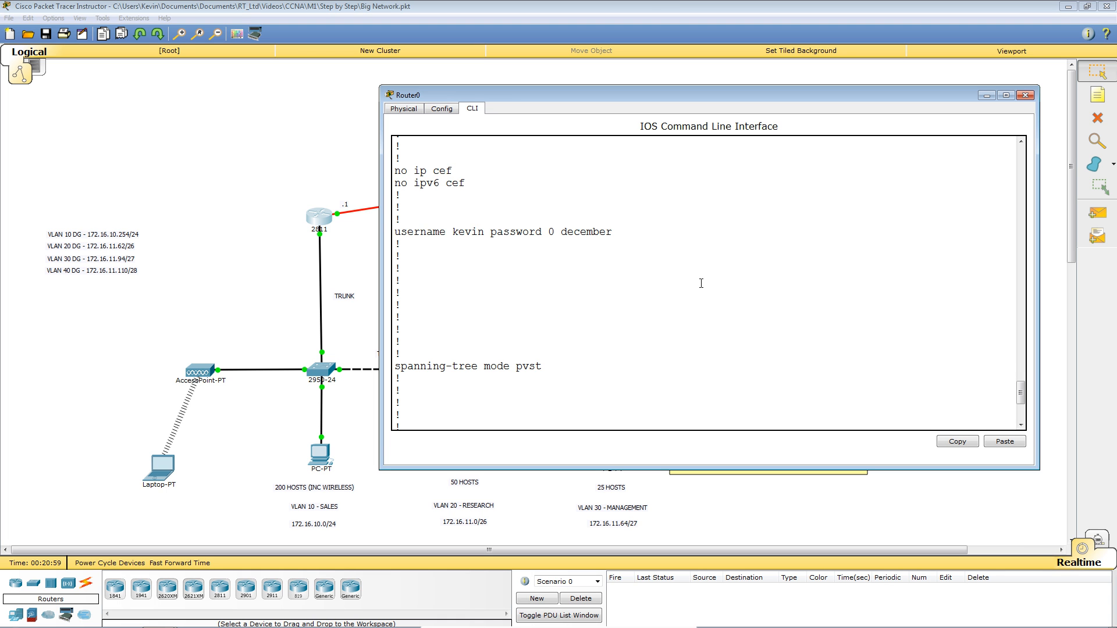
# Page to the end of the configuration and enter global configuration mode with 'conf t'.
pyautogui.press('space')
pyautogui.press('space')
pyautogui.press('space')
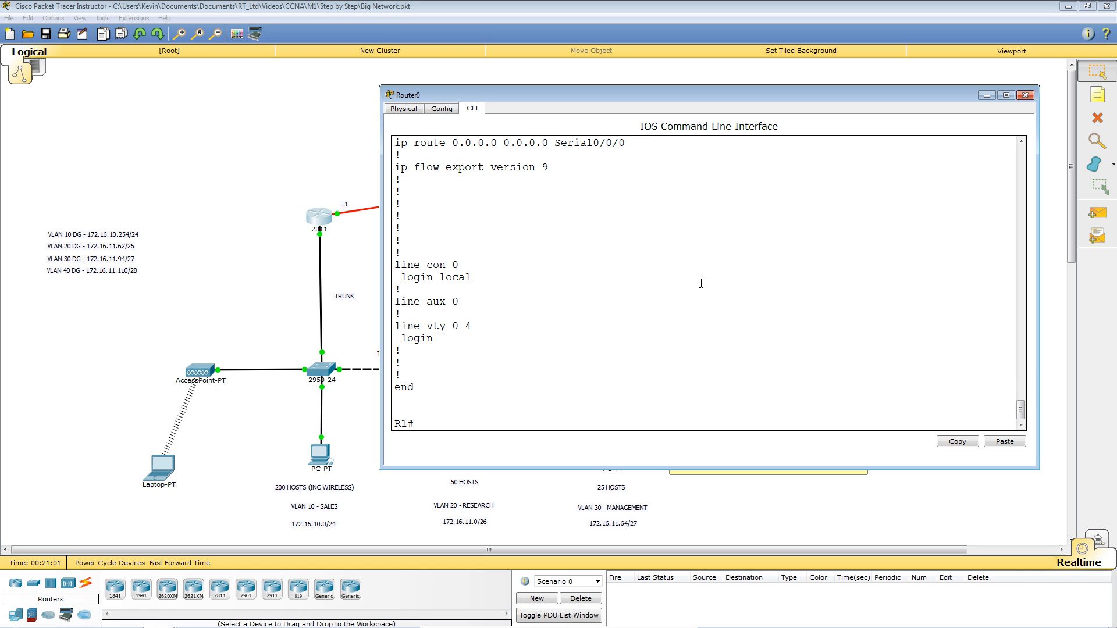
pyautogui.press('Return')
pyautogui.press('Return')
pyautogui.press('Return')
pyautogui.press('Return')
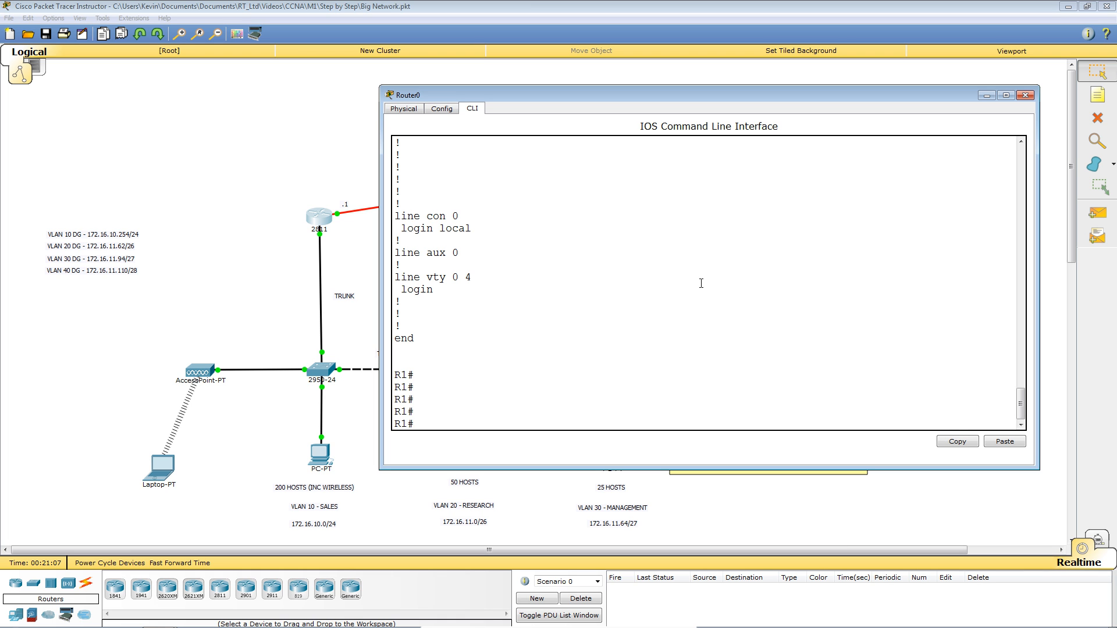
pyautogui.write('conf t')
pyautogui.press('Return')
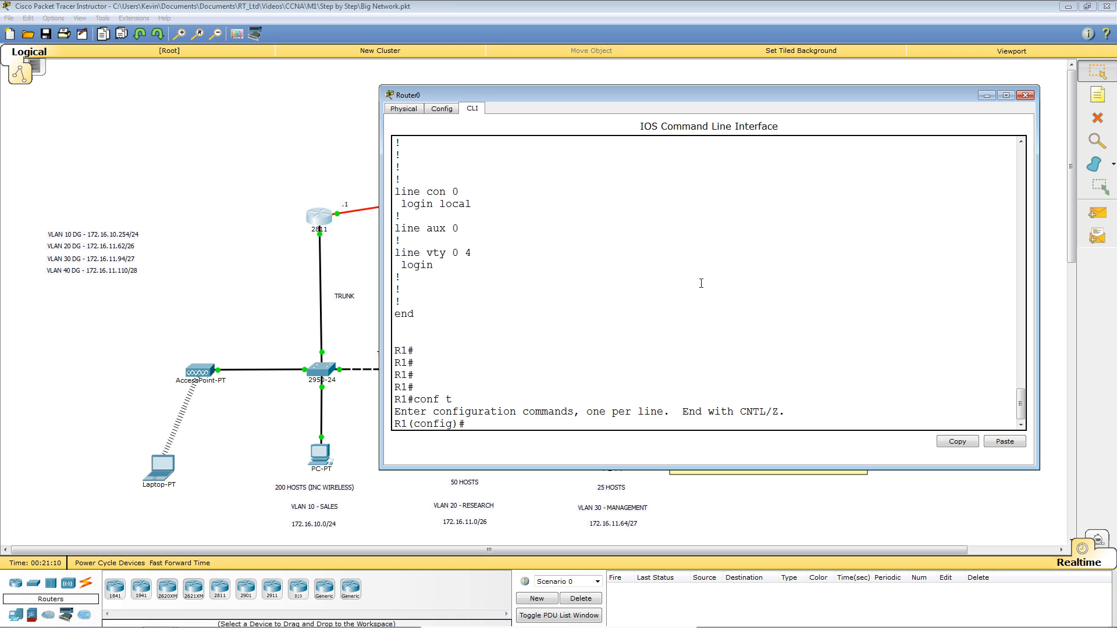
# Create a second local user with an encrypted 'secret' password and return to privileged EXEC.
pyautogui.write('user')
pyautogui.press('Tab')
pyautogui.write('bob')
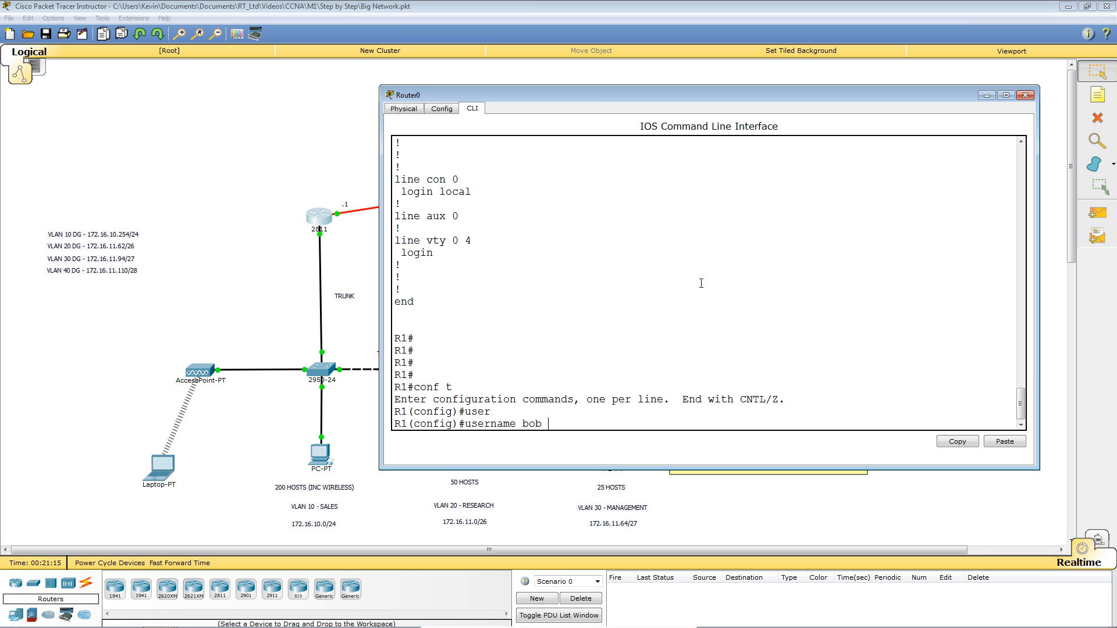
pyautogui.write(' secr')
pyautogui.press('Tab')
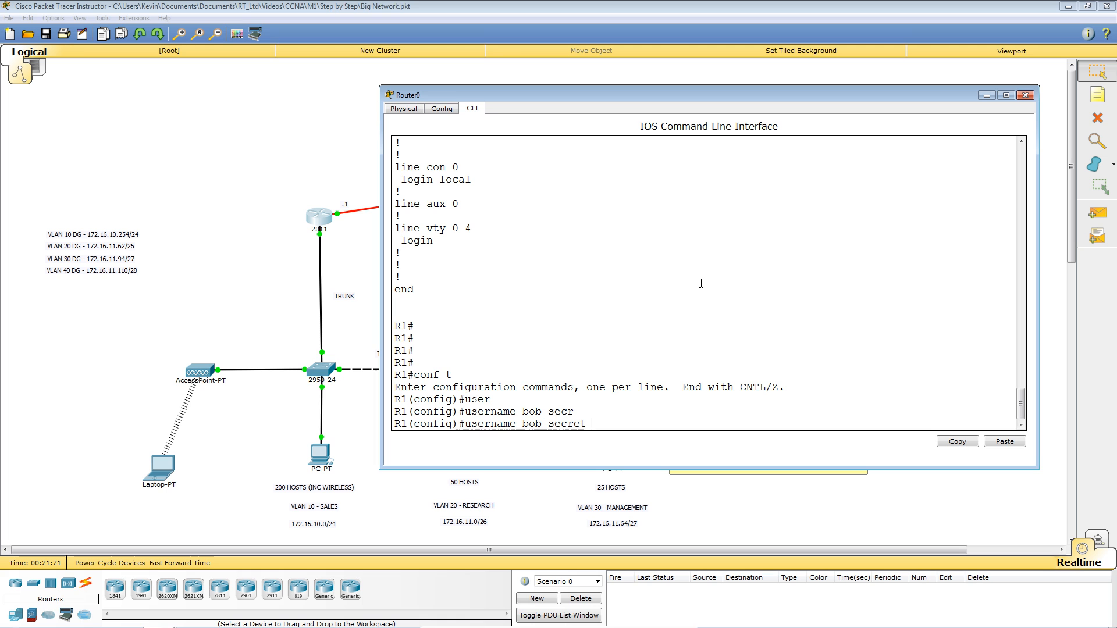
pyautogui.write('november')
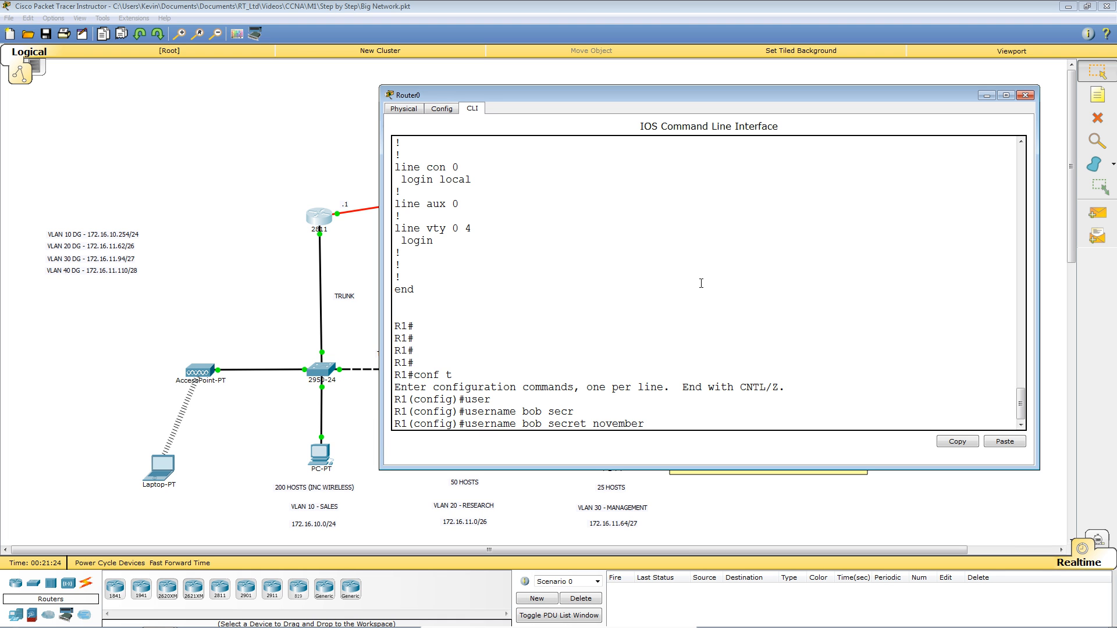
pyautogui.press('Return')
pyautogui.press('Return')
pyautogui.press('Return')
pyautogui.press('Return')
pyautogui.press('Return')
pyautogui.press('Return')
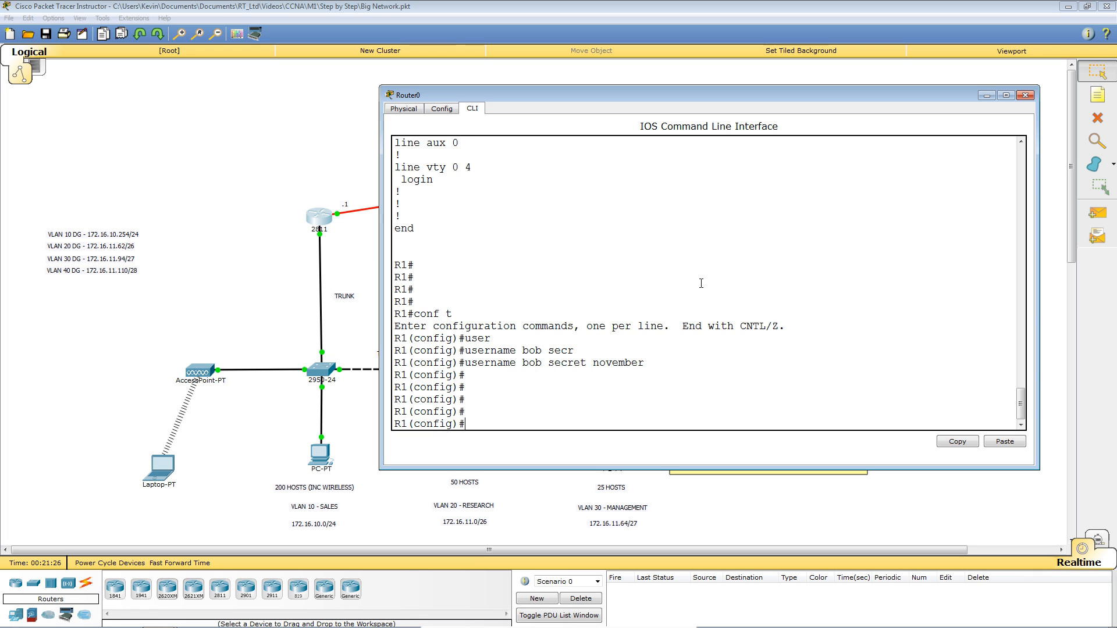
pyautogui.hotkey('ctrl', 'z')
pyautogui.press('Return')
pyautogui.press('Return')
pyautogui.press('Return')
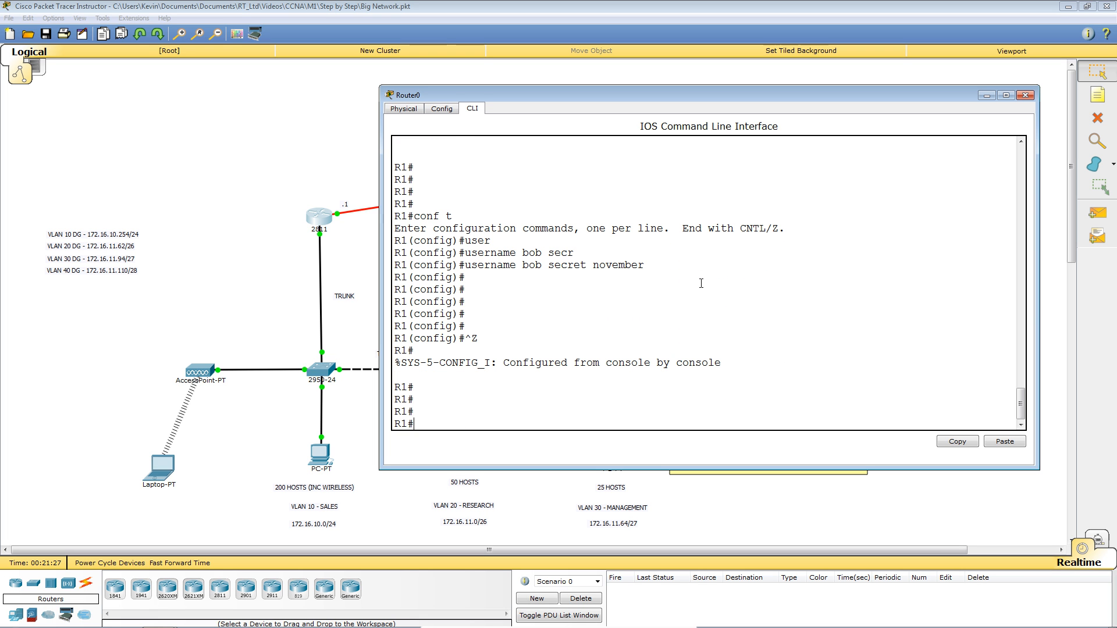
# Run 'show running-config' and page down to see the new user's secret as a type 5 hash.
pyautogui.write('s')
pyautogui.write('unn')
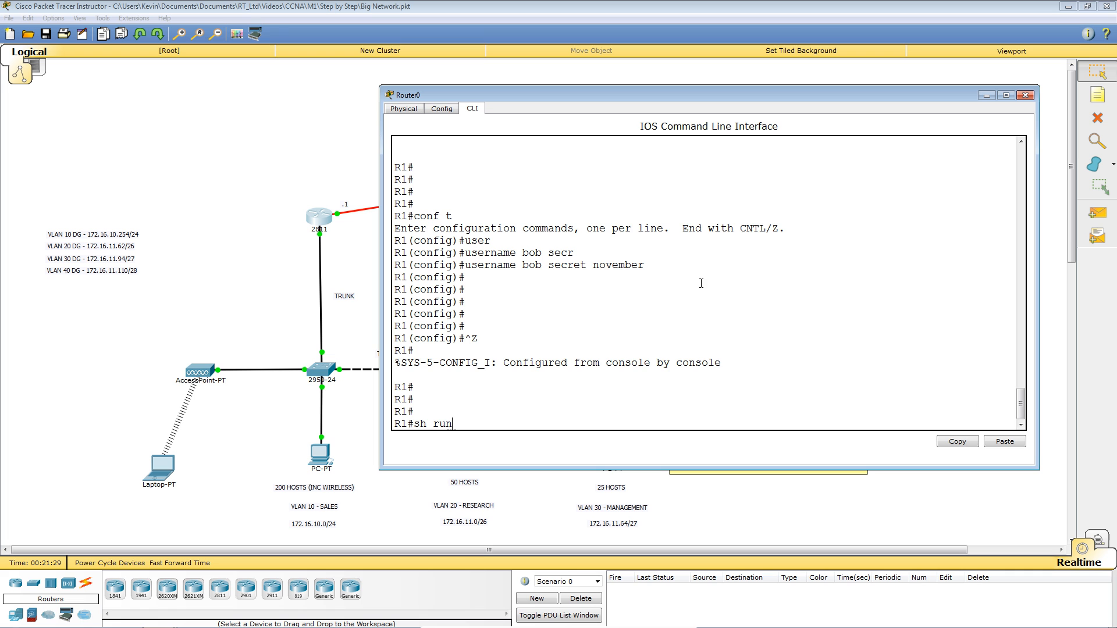
pyautogui.press('Tab')
pyautogui.press('Return')
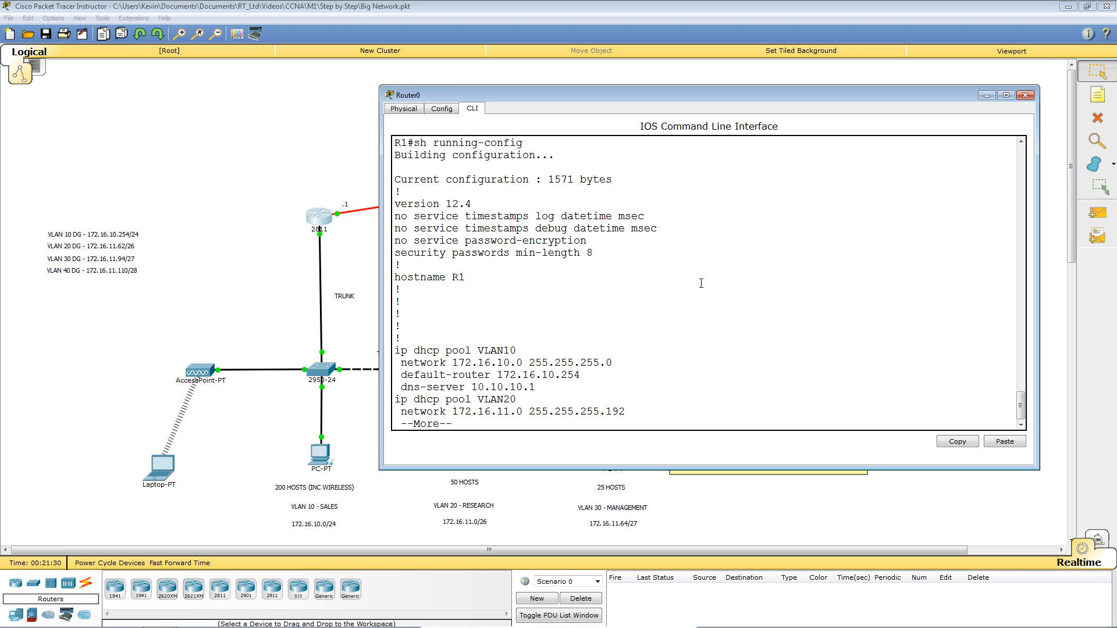
pyautogui.press('space')
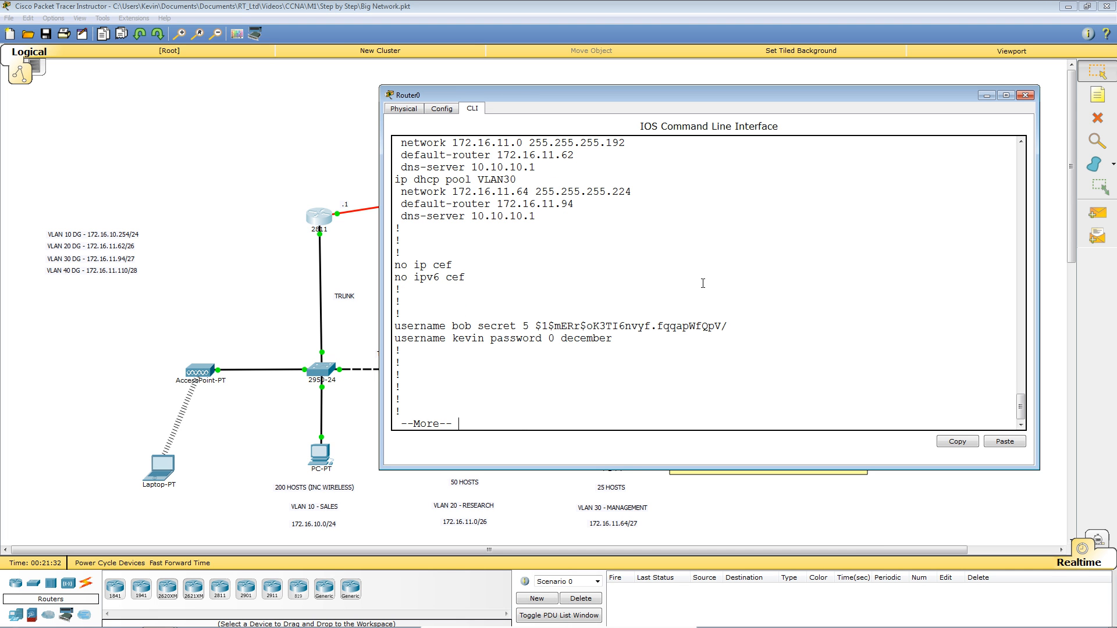
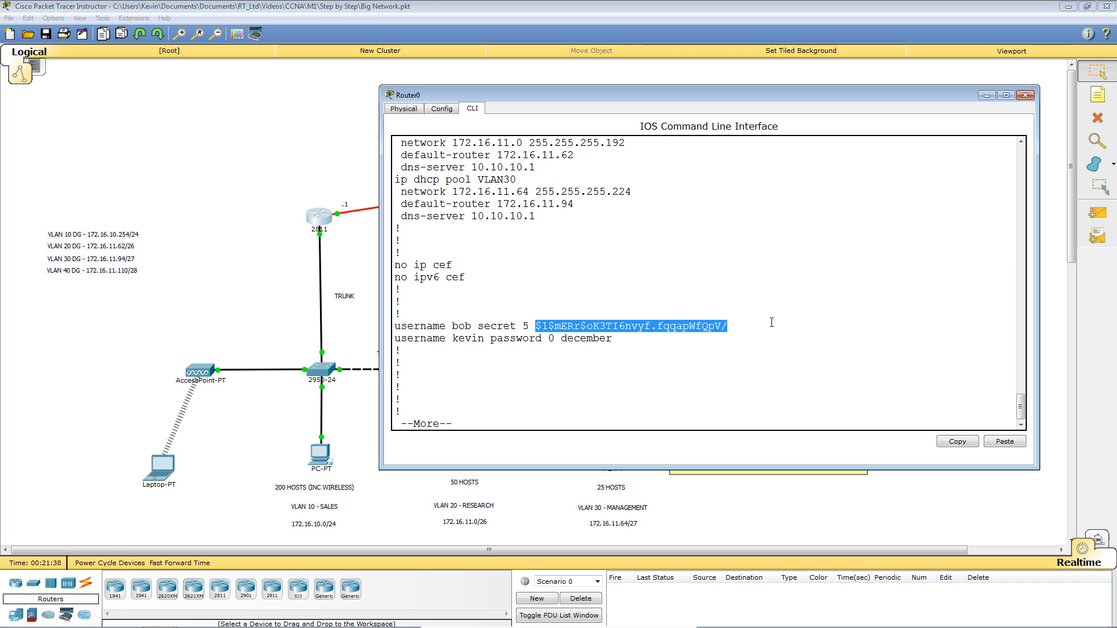
# Highlight the local user's type 5 secret hash, then end the running-config listing at R1#.
pyautogui.click(560, 358)
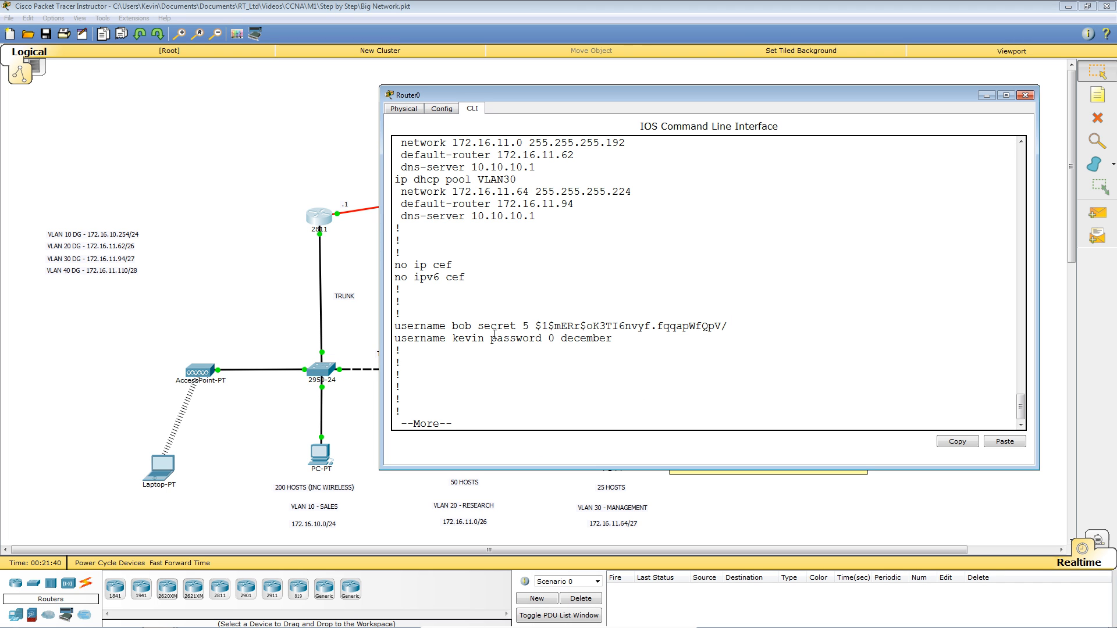
pyautogui.moveTo(538, 327); pyautogui.dragTo(728, 327)
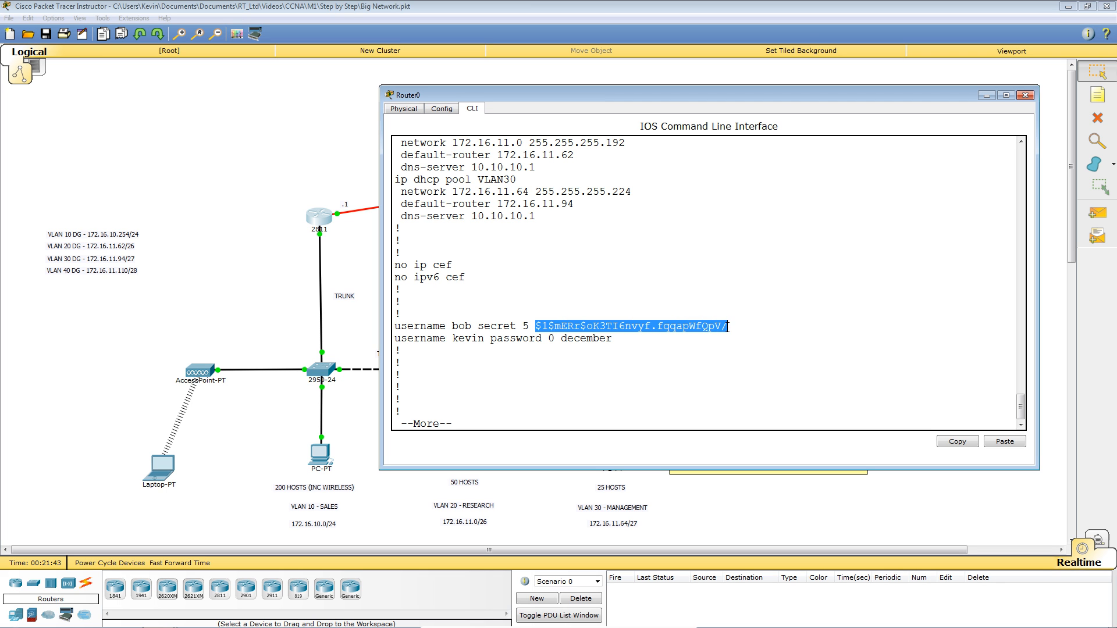
pyautogui.click(756, 375)
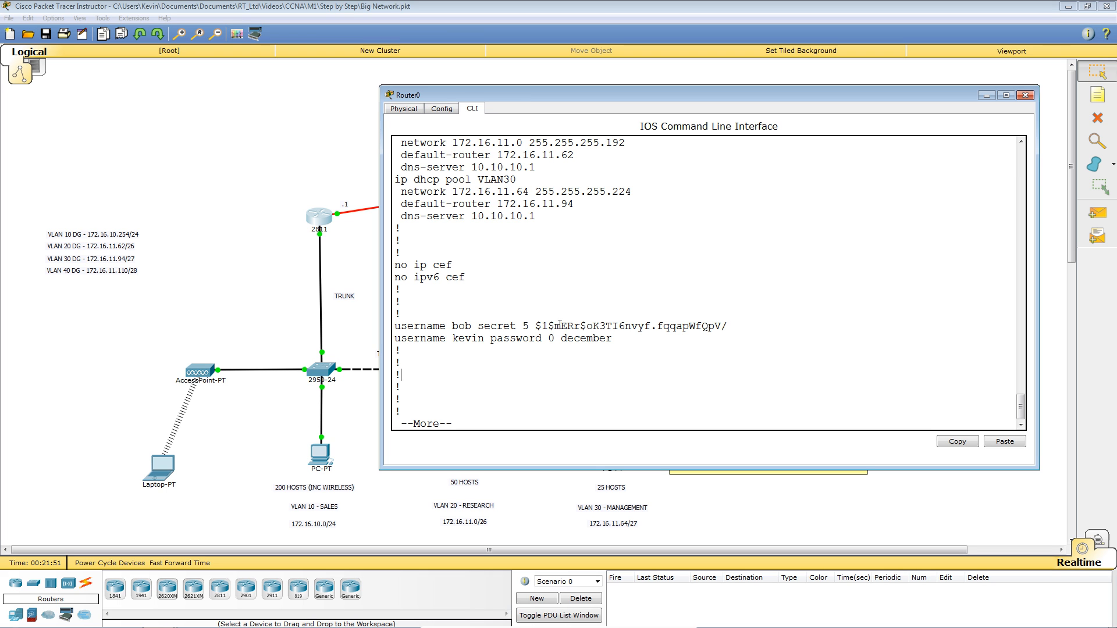
pyautogui.moveTo(534, 325); pyautogui.dragTo(713, 333)
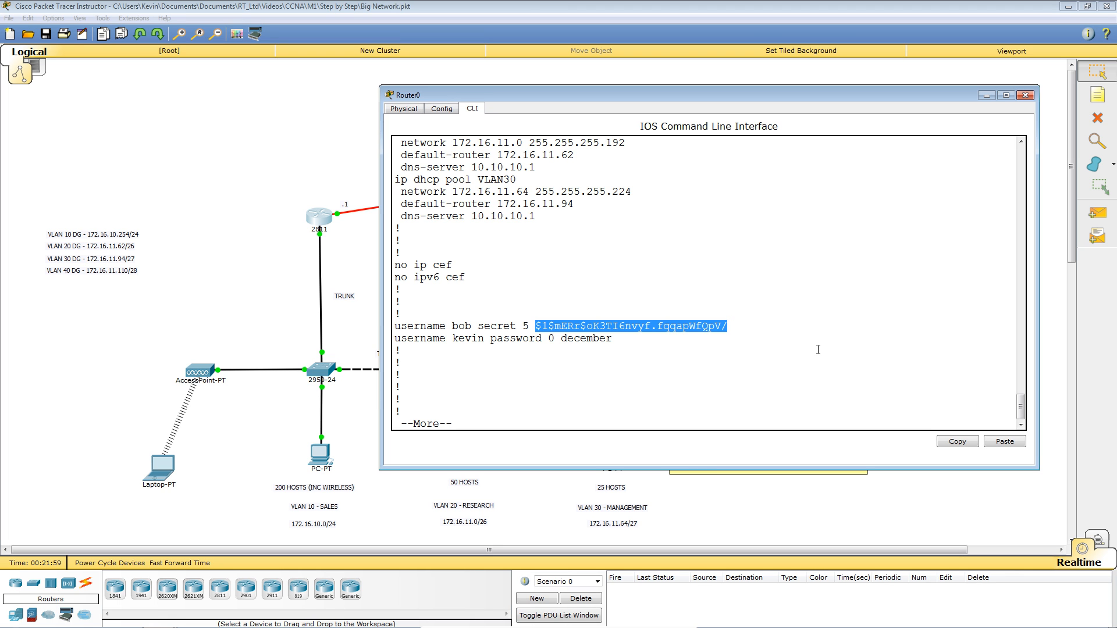
pyautogui.hotkey('ctrl', 'c')
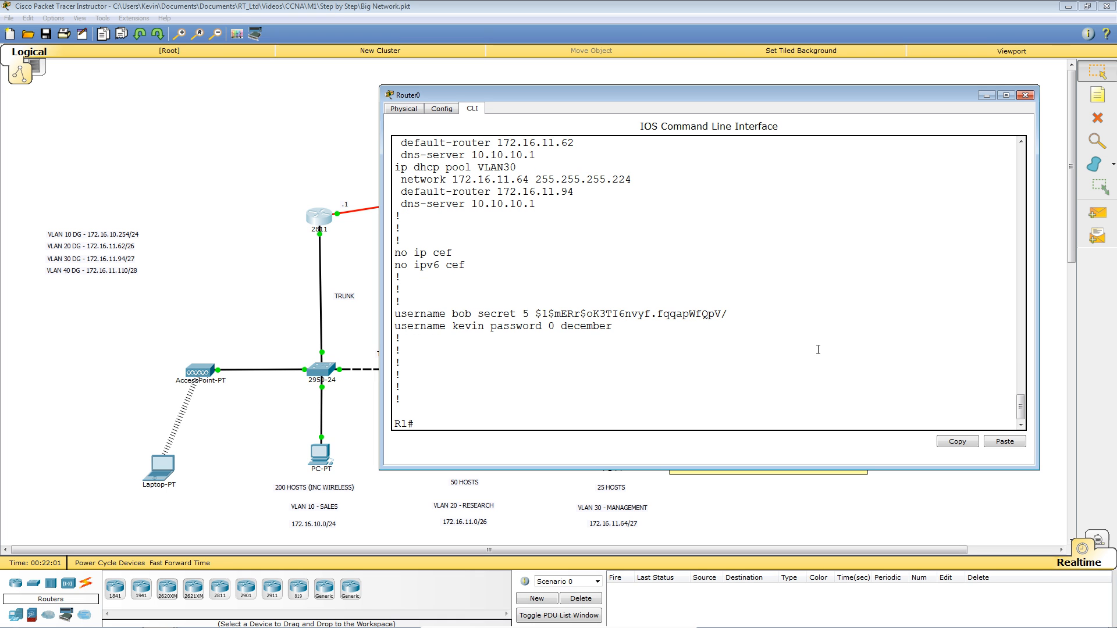
pyautogui.press('Return')
pyautogui.press('Return')
pyautogui.press('Return')
pyautogui.press('Return')
# Log out of R1 and log back in with the local username and its password.
pyautogui.write('l')
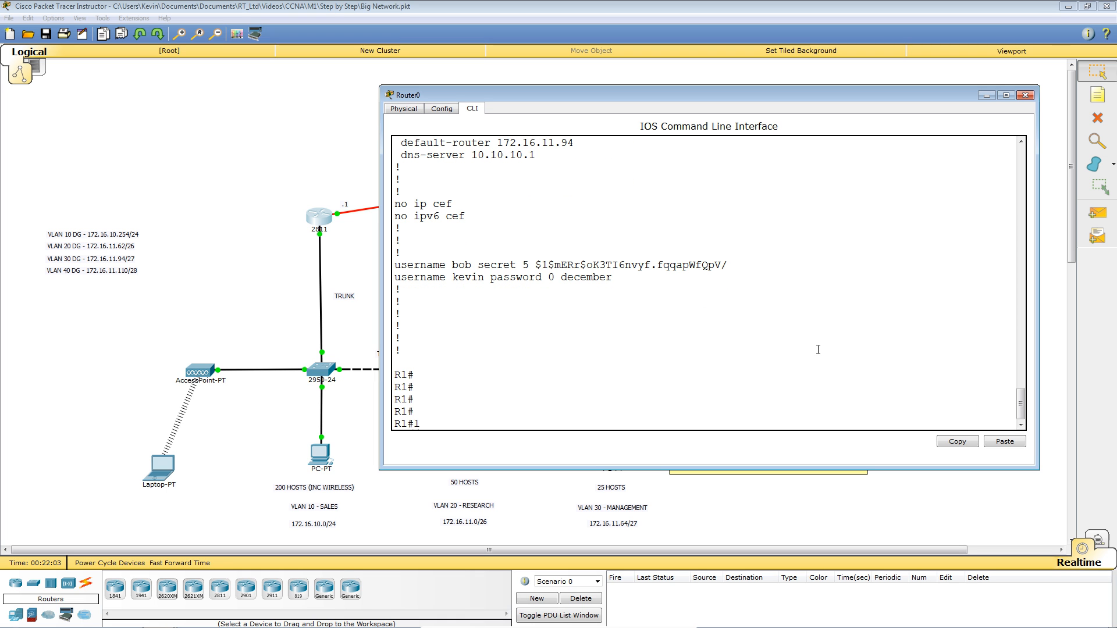
pyautogui.write('ogout')
pyautogui.press('Return')
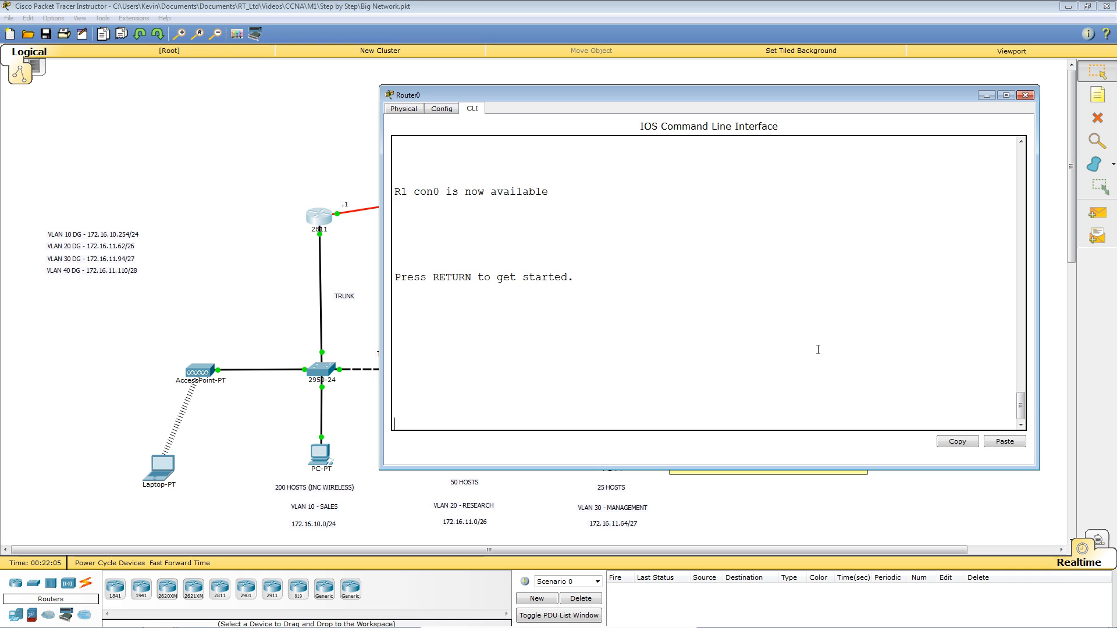
pyautogui.press('Return')
pyautogui.write('bob')
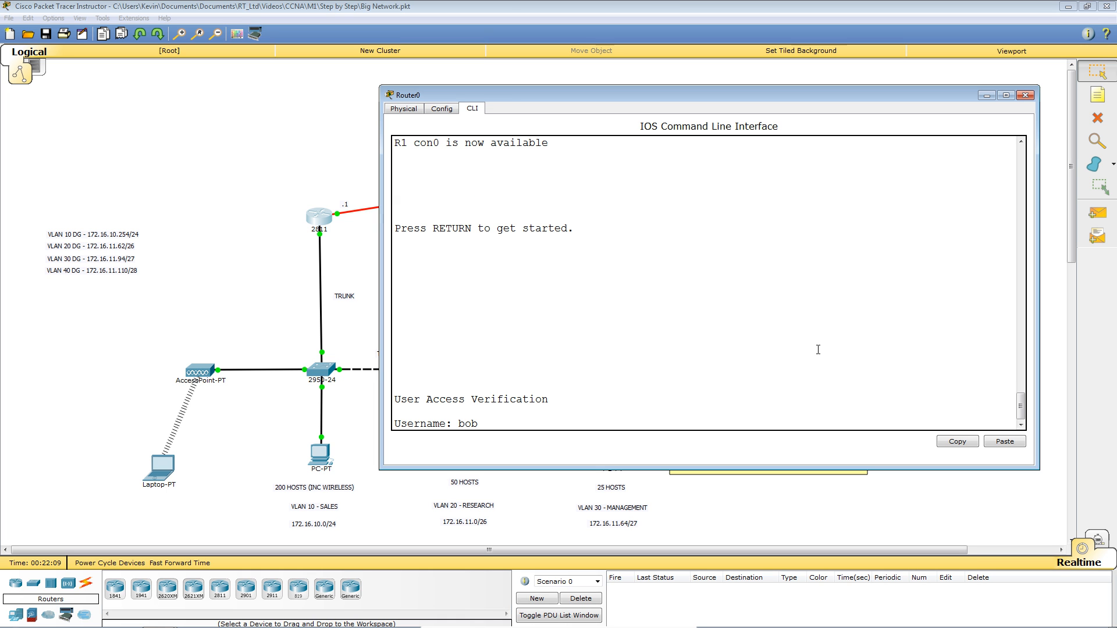
pyautogui.press('Return')
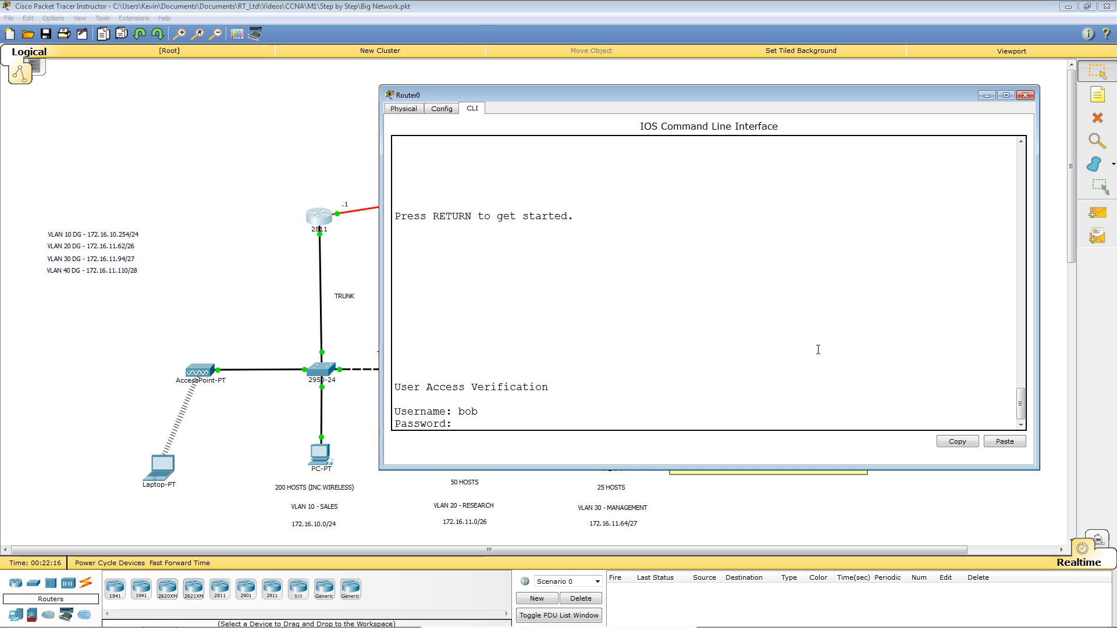
pyautogui.press('Return')
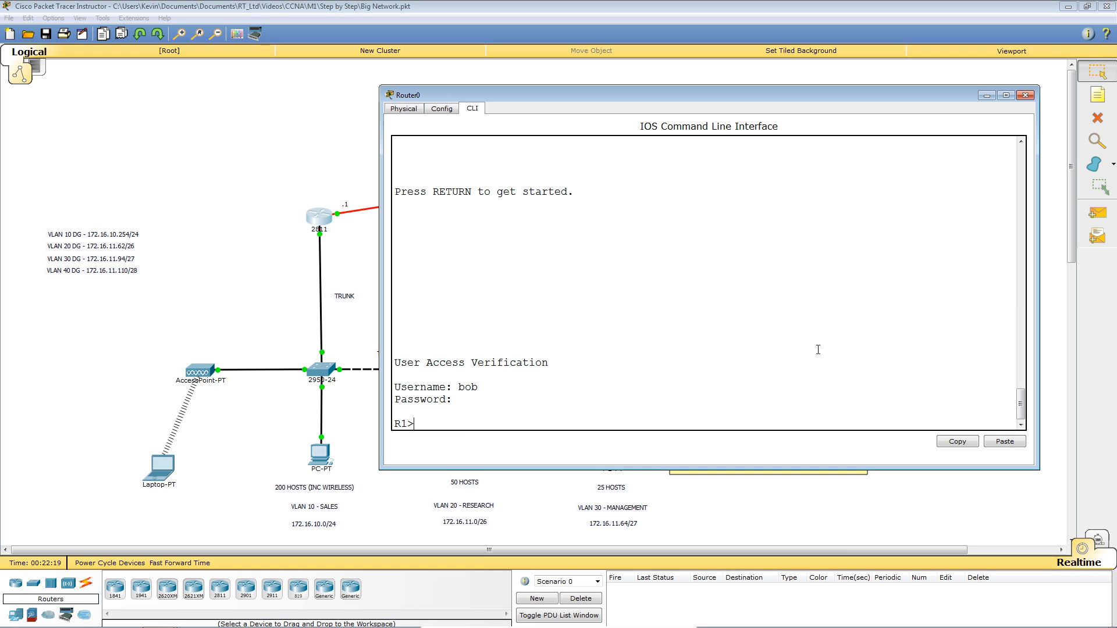
pyautogui.press('Return')
pyautogui.press('Return')
pyautogui.press('Return')
pyautogui.press('Return')
pyautogui.press('Return')
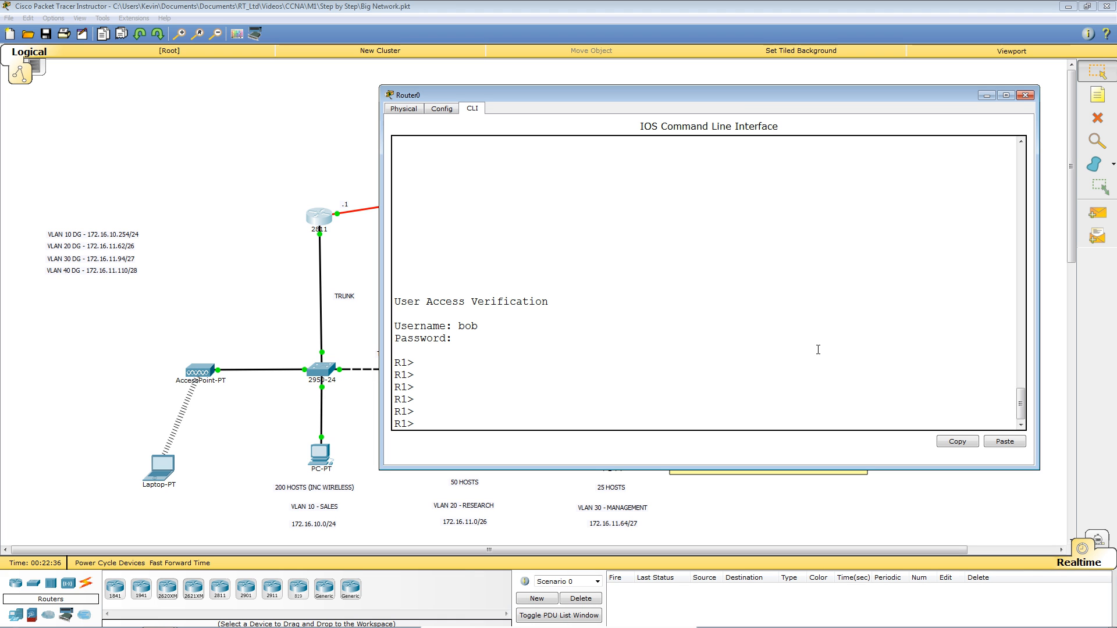
pyautogui.write('ena')
# Enter privileged and global configuration mode and set a plaintext enable password.
pyautogui.press('Return')
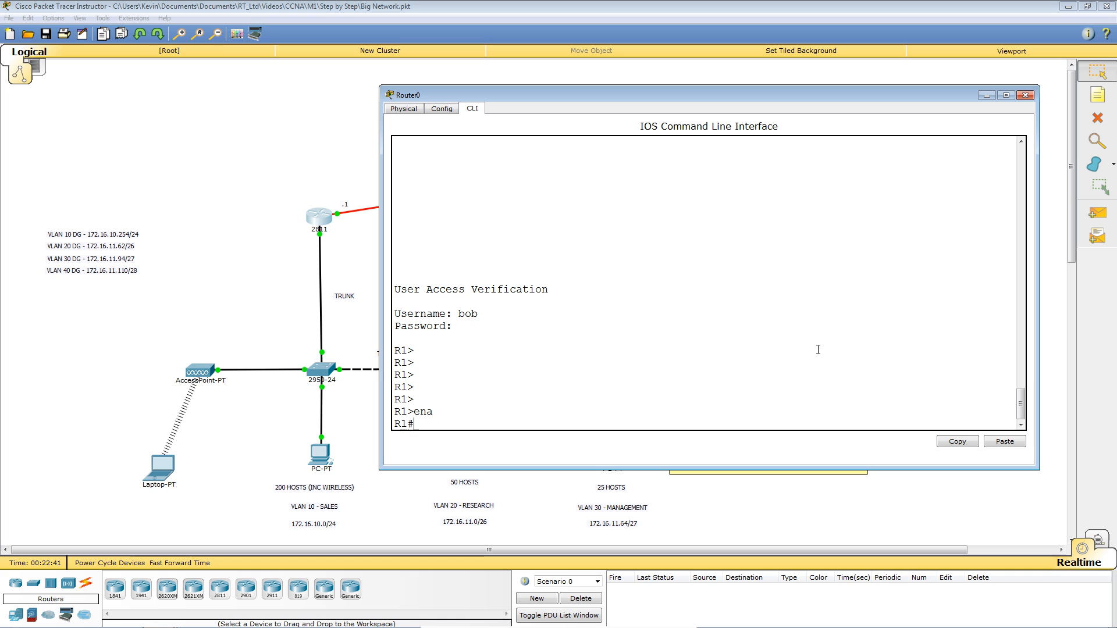
pyautogui.write('conf t')
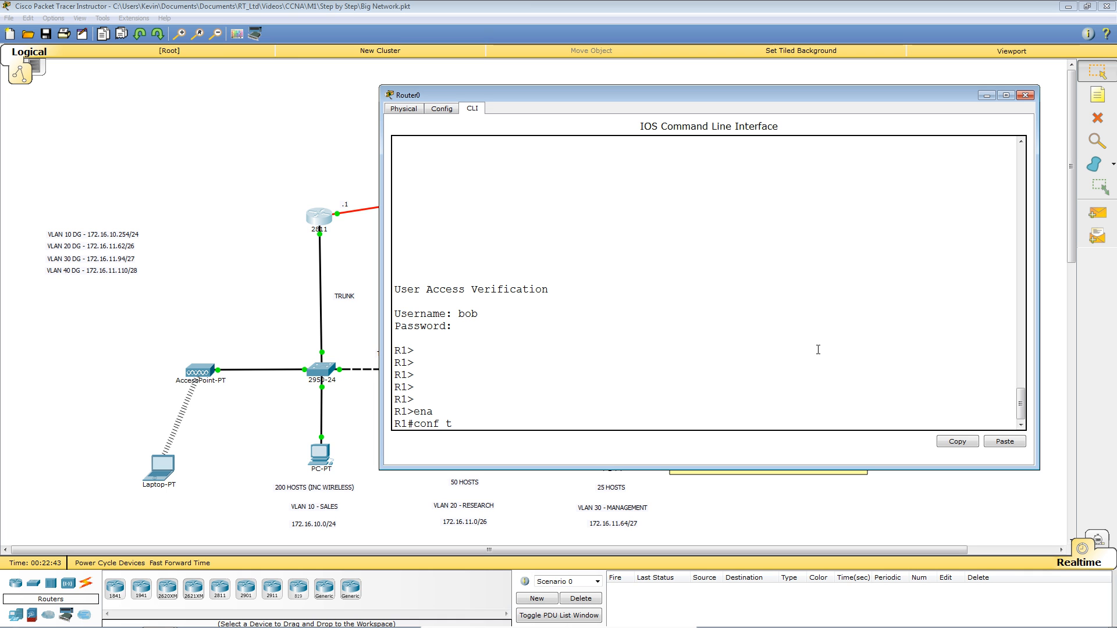
pyautogui.press('Return')
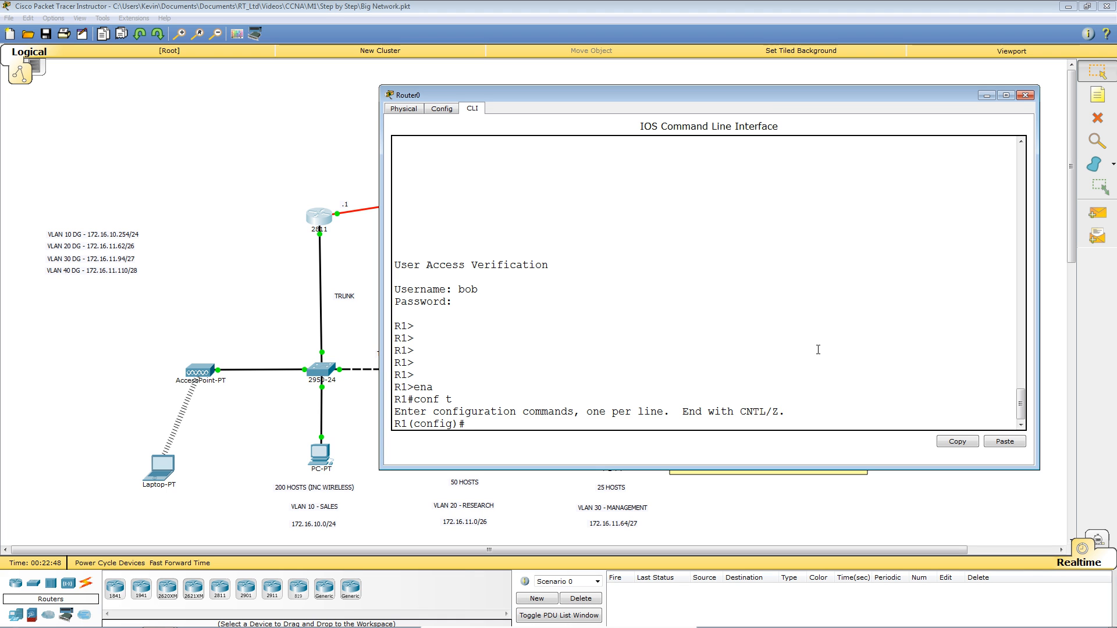
pyautogui.write('ena')
pyautogui.press('Tab')
pyautogui.write('pas')
pyautogui.press('Tab')
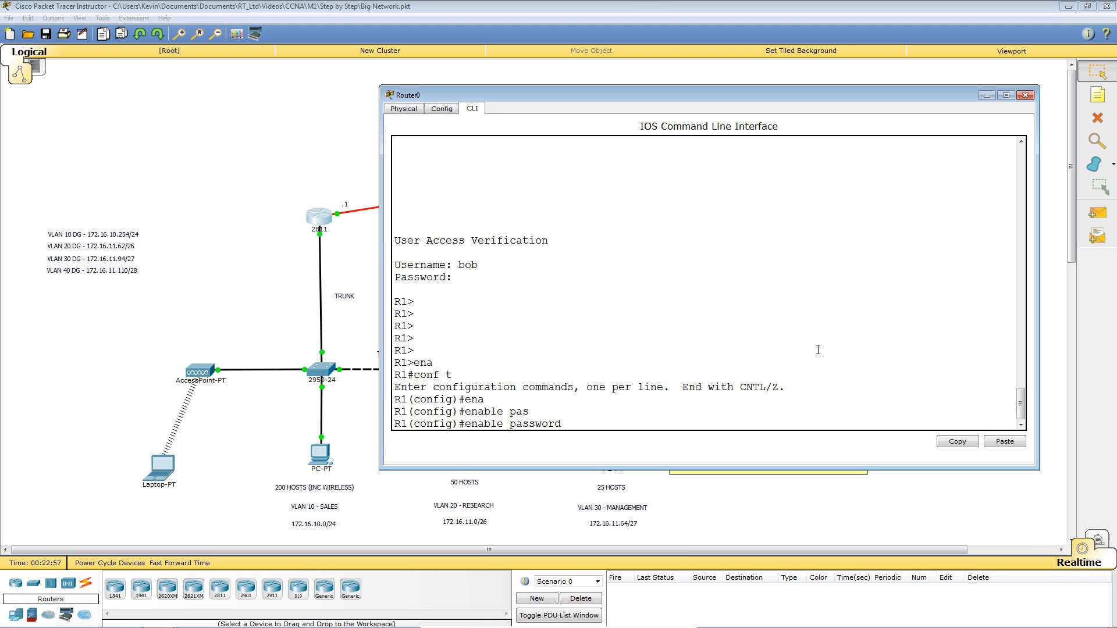
pyautogui.write('sept')
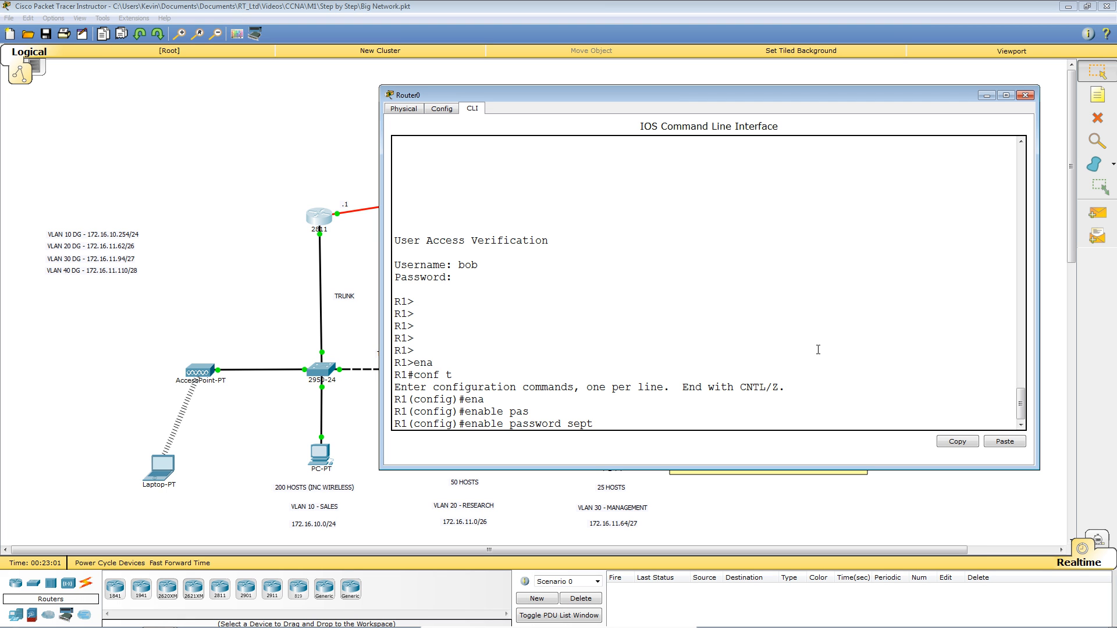
pyautogui.write('e')
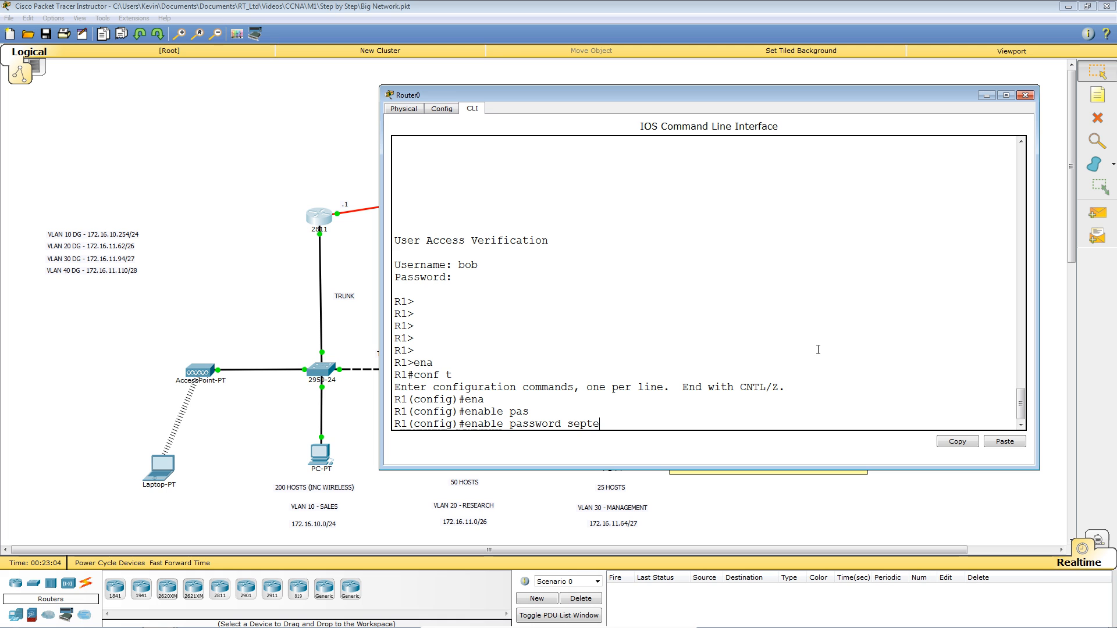
pyautogui.write('mber')
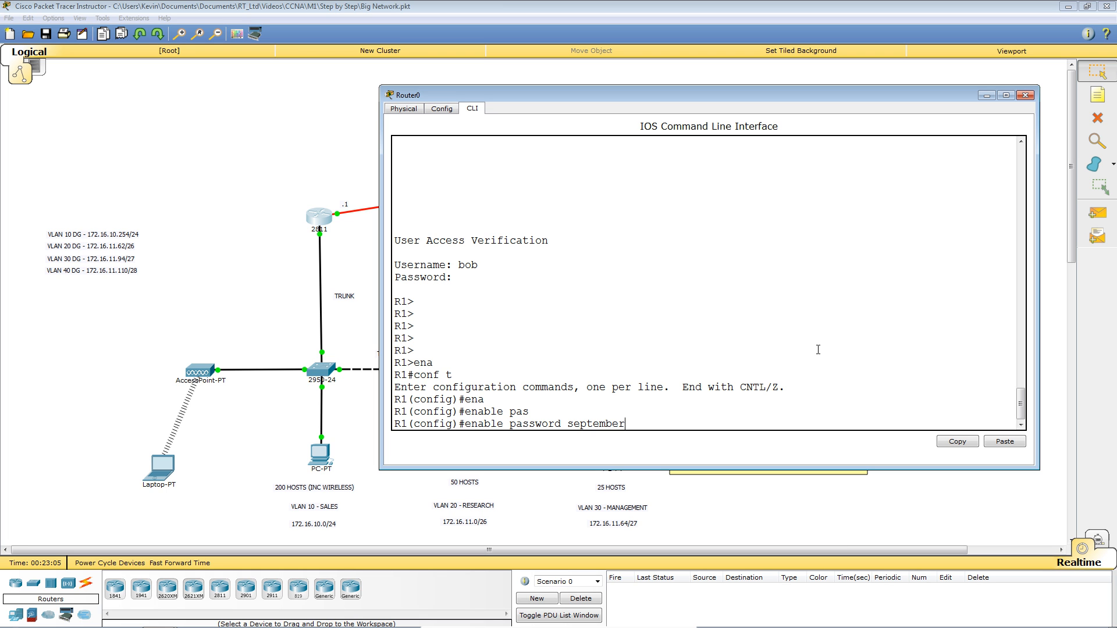
pyautogui.press('Return')
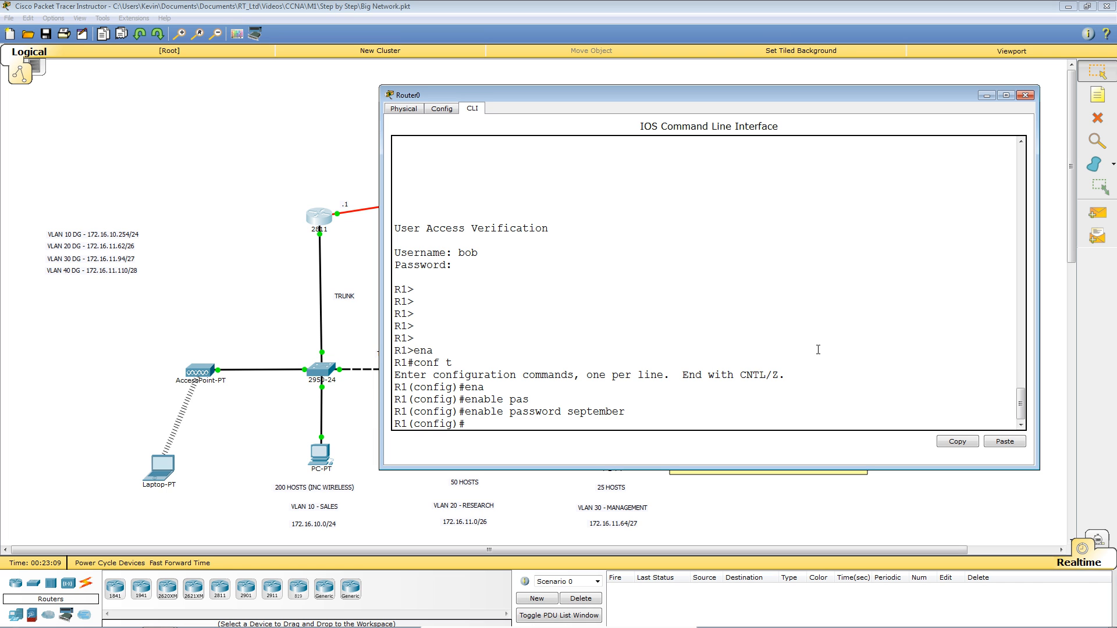
# Set an enable secret on R1 and exit configuration mode.
pyautogui.write('ena')
pyautogui.press('Tab')
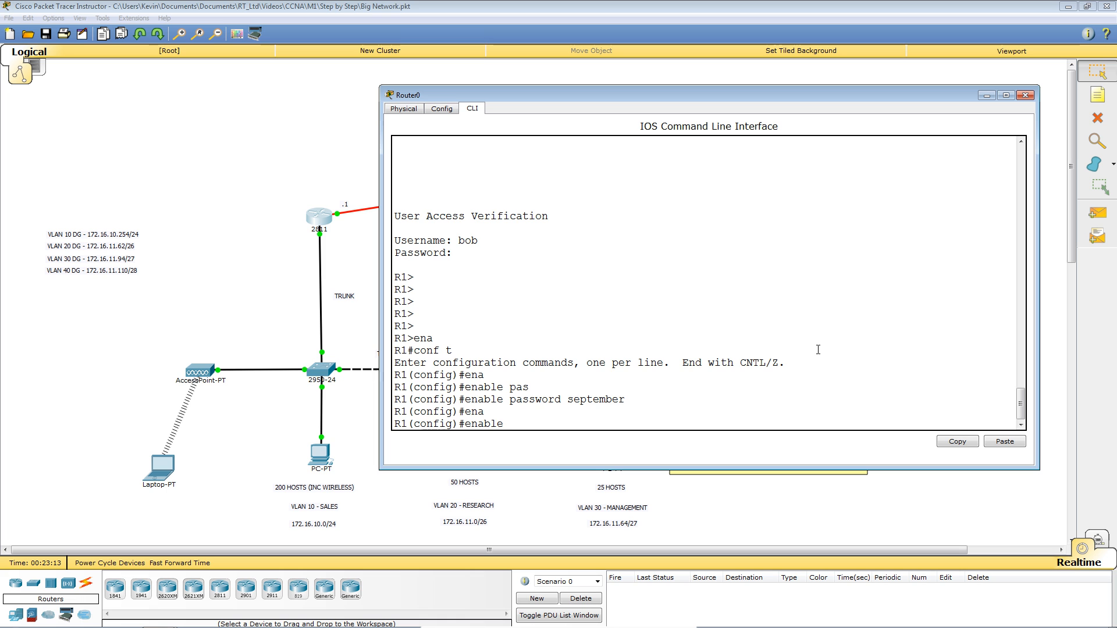
pyautogui.write('?')
pyautogui.write('secret')
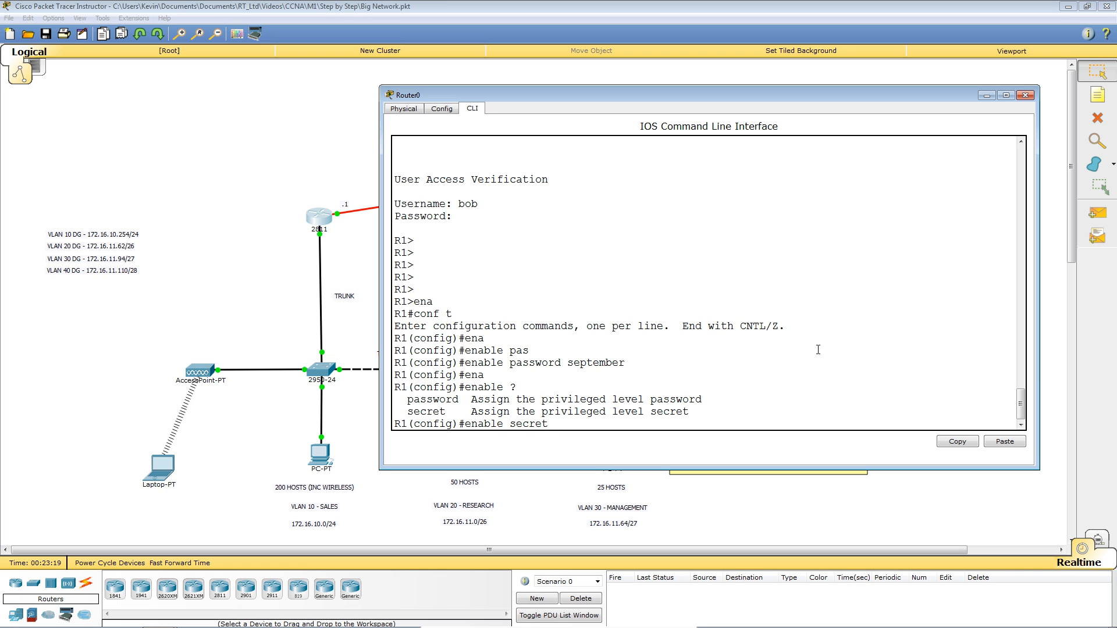
pyautogui.write('ciscocis')
pyautogui.press('Return')
pyautogui.press('Return')
pyautogui.press('Return')
pyautogui.press('Return')
pyautogui.press('Return')
pyautogui.press('Return')
pyautogui.press('Return')
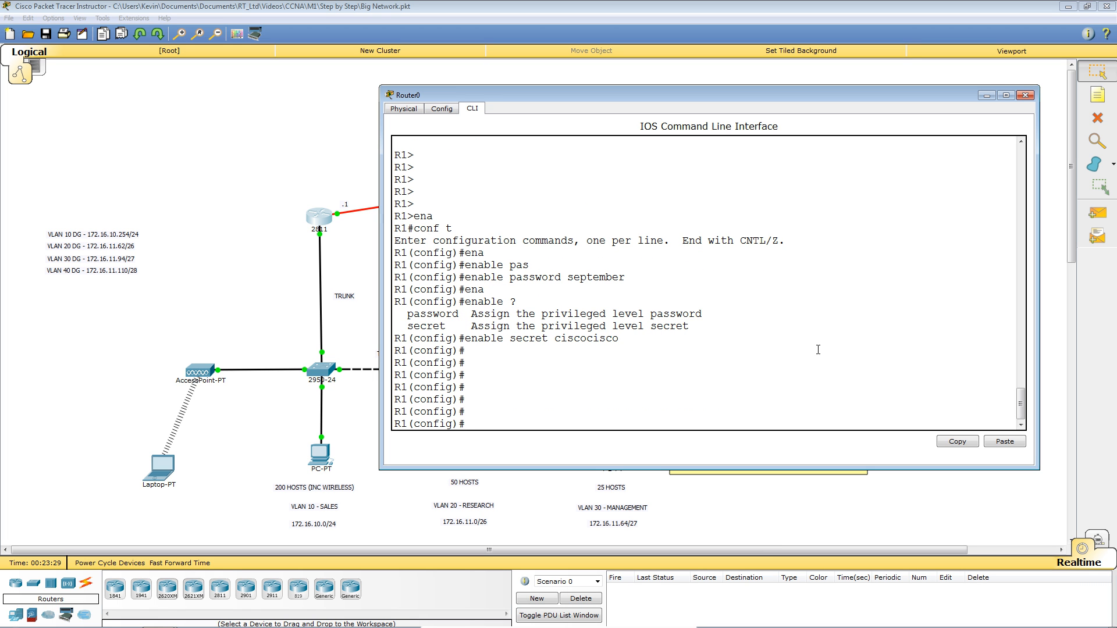
pyautogui.hotkey('ctrl', 'z')
pyautogui.press('Return')
pyautogui.press('Return')
pyautogui.press('Return')
pyautogui.press('Return')
# Display R1's running-config with 'sh run'.
pyautogui.write('sh run')
pyautogui.press('Tab')
pyautogui.press('Return')
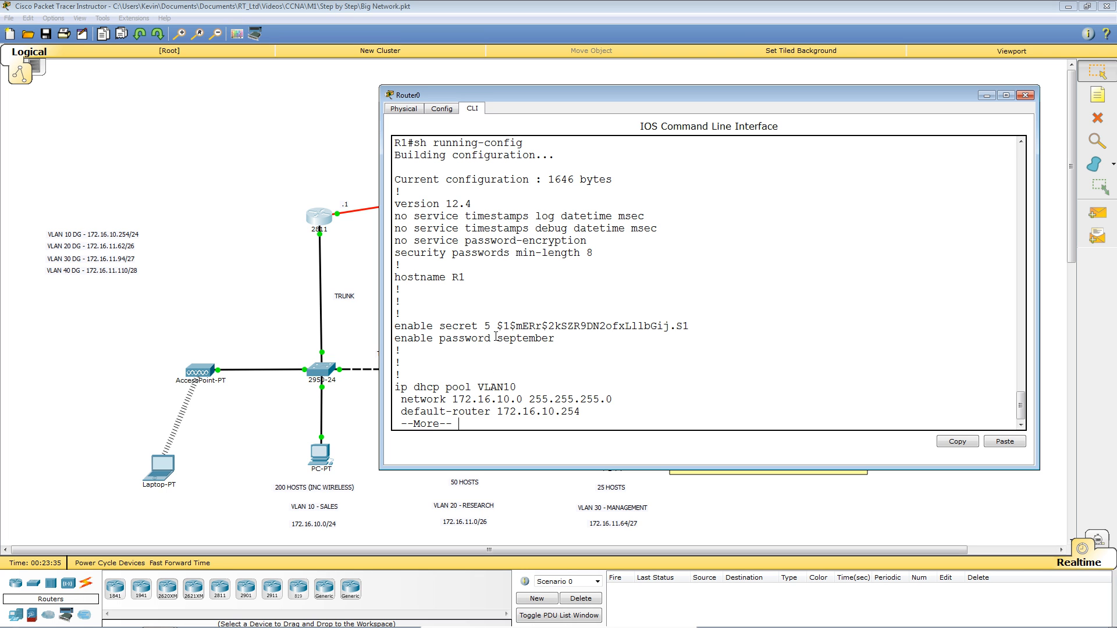
# Highlight the plaintext enable password and the enable secret hash to compare them.
pyautogui.moveTo(497, 337); pyautogui.dragTo(555, 338)
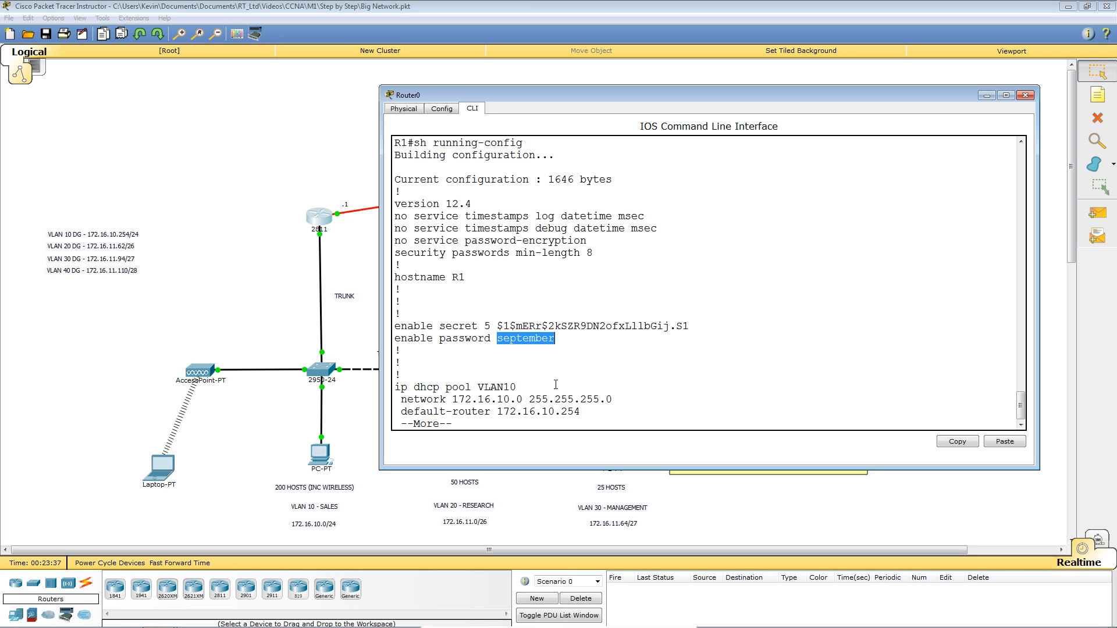
pyautogui.click(633, 367)
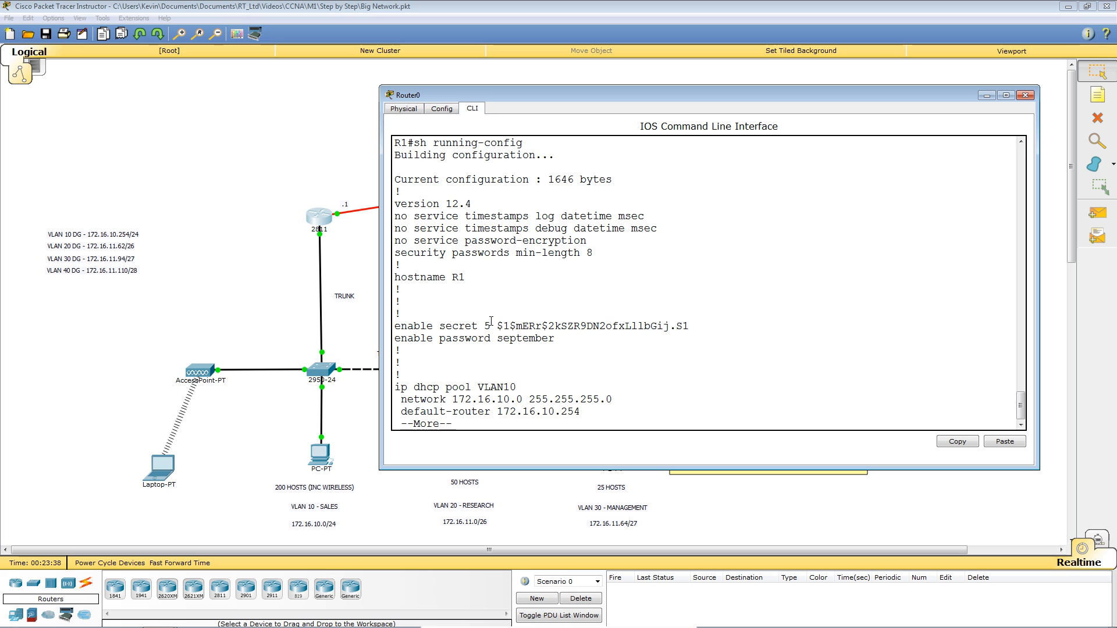
pyautogui.moveTo(496, 327); pyautogui.dragTo(689, 326)
pyautogui.click(787, 365)
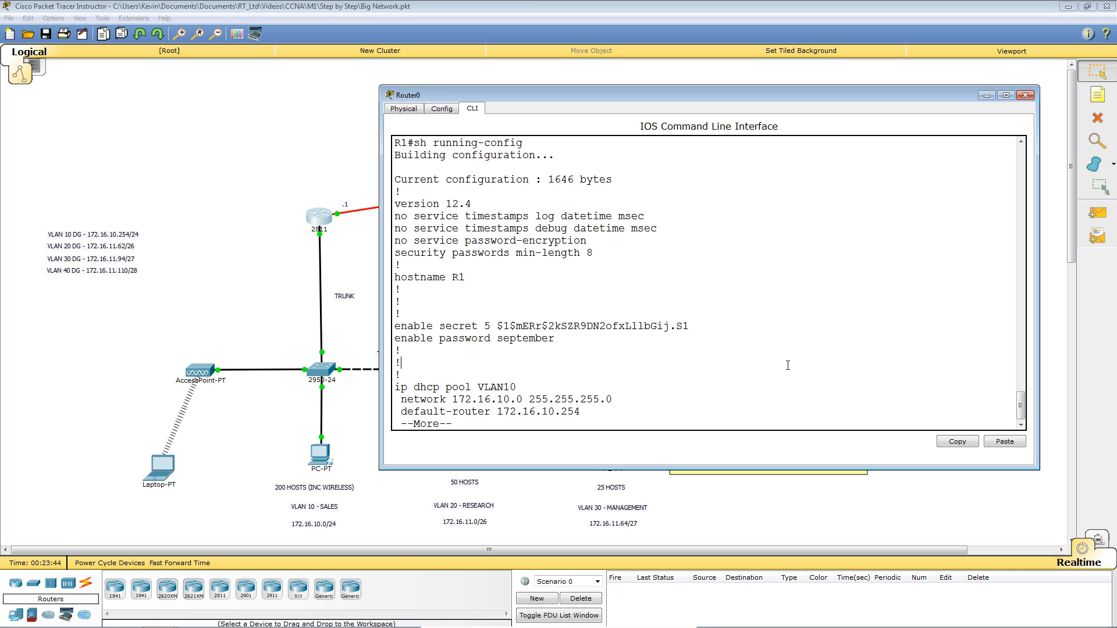
pyautogui.press('q')
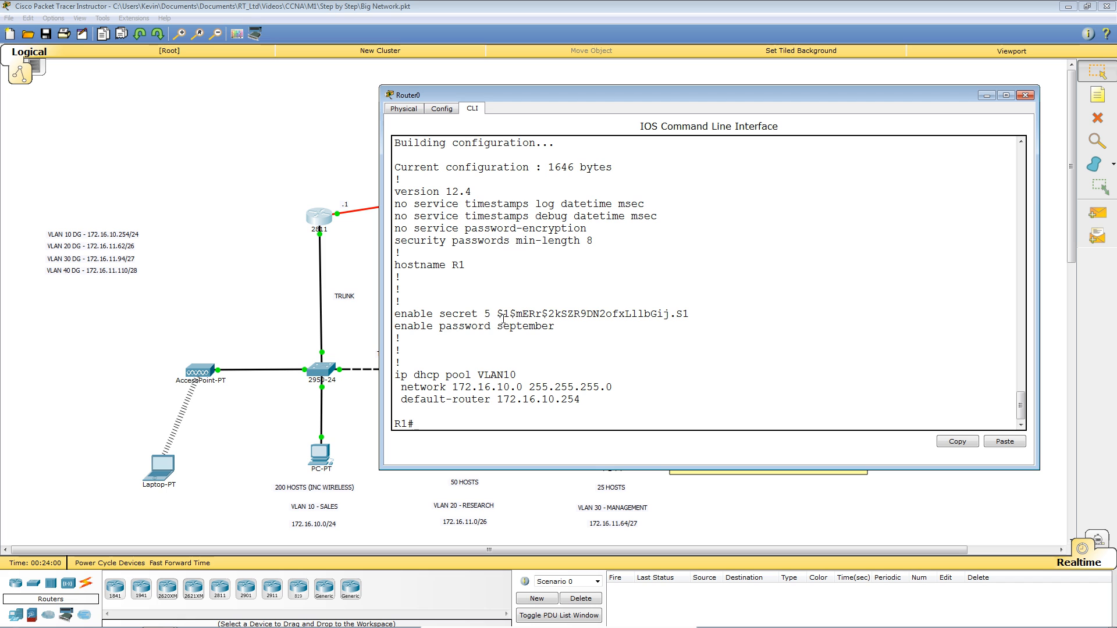
pyautogui.moveTo(498, 314); pyautogui.dragTo(685, 320)
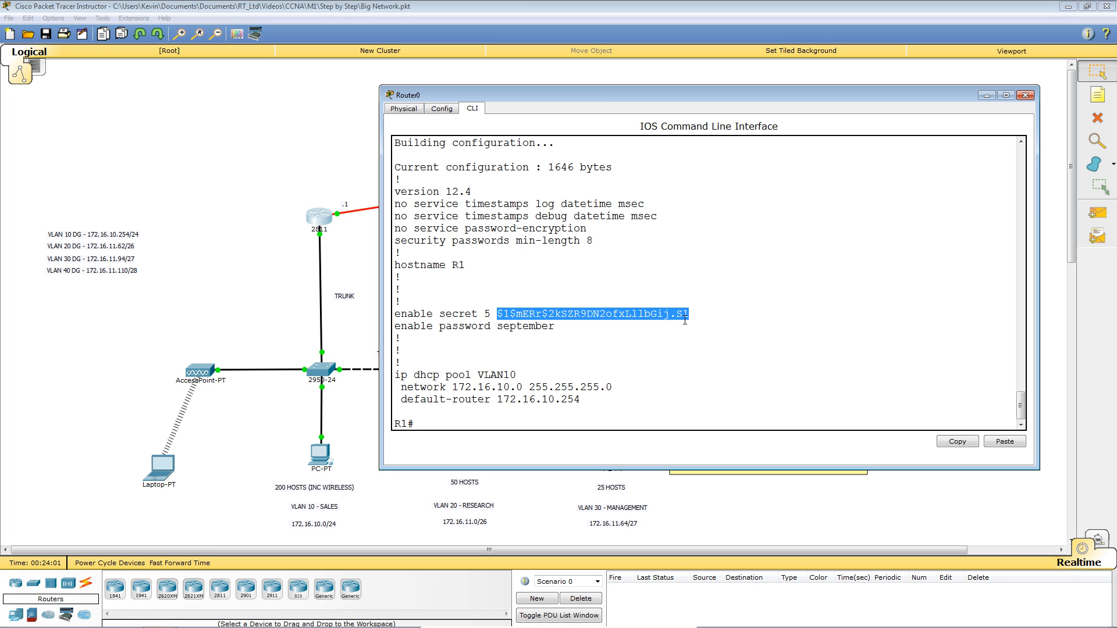
pyautogui.moveTo(498, 327); pyautogui.dragTo(554, 332)
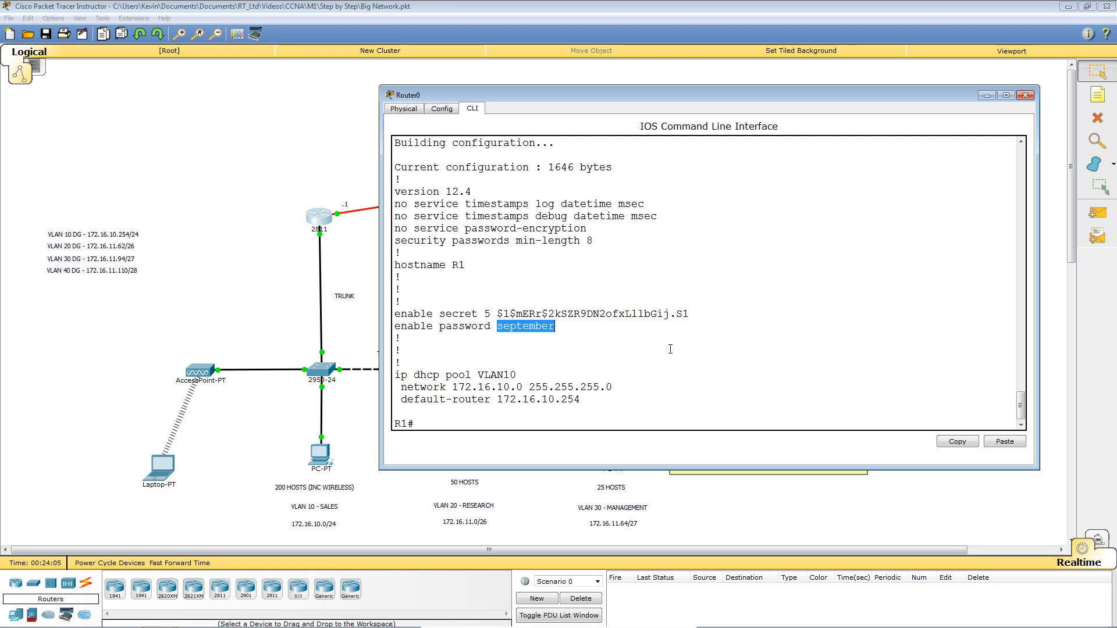
# Enable service password-encryption in global configuration mode, then return to privileged mode for 'sh run'.
pyautogui.click(777, 346)
pyautogui.write('conf t')
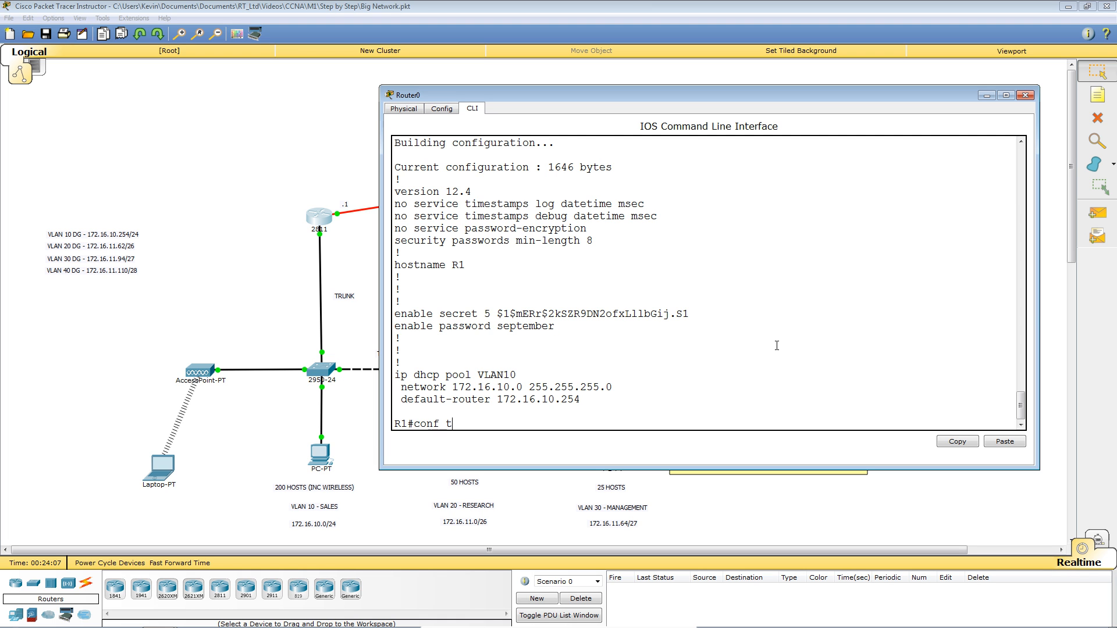
pyautogui.press('Return')
pyautogui.write('s')
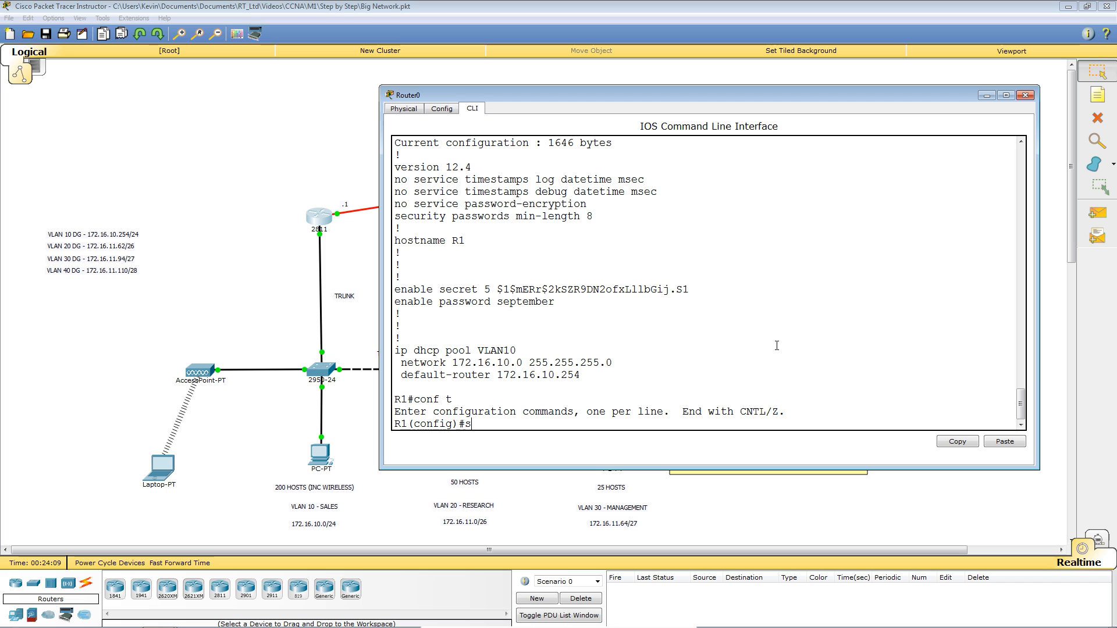
pyautogui.write('ervice p')
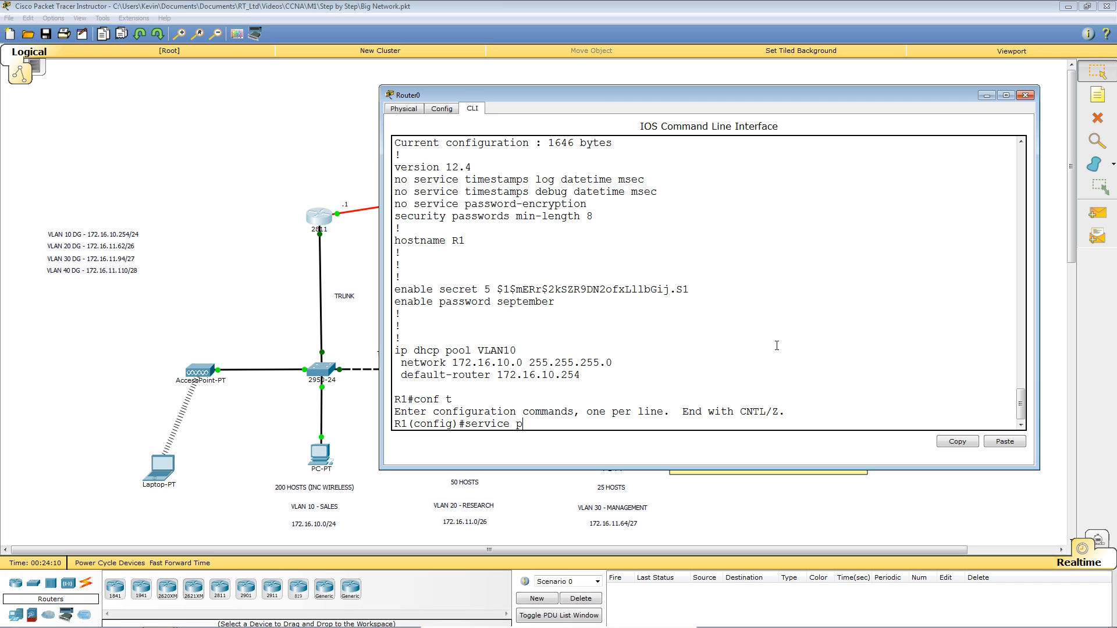
pyautogui.write('assw')
pyautogui.press('Tab')
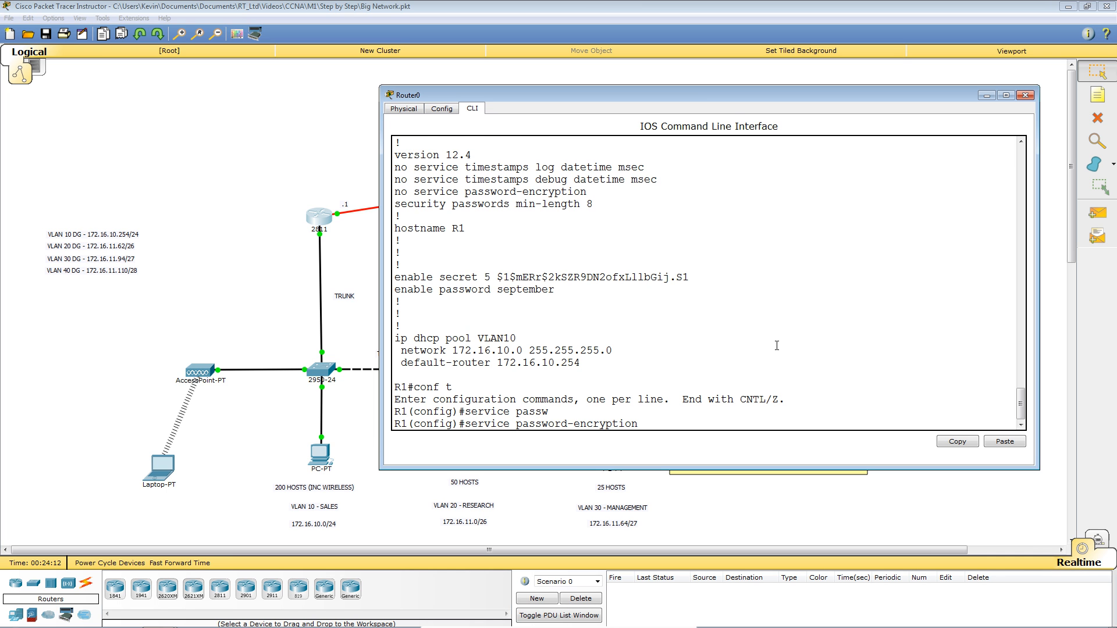
pyautogui.press('Return')
pyautogui.press('Return')
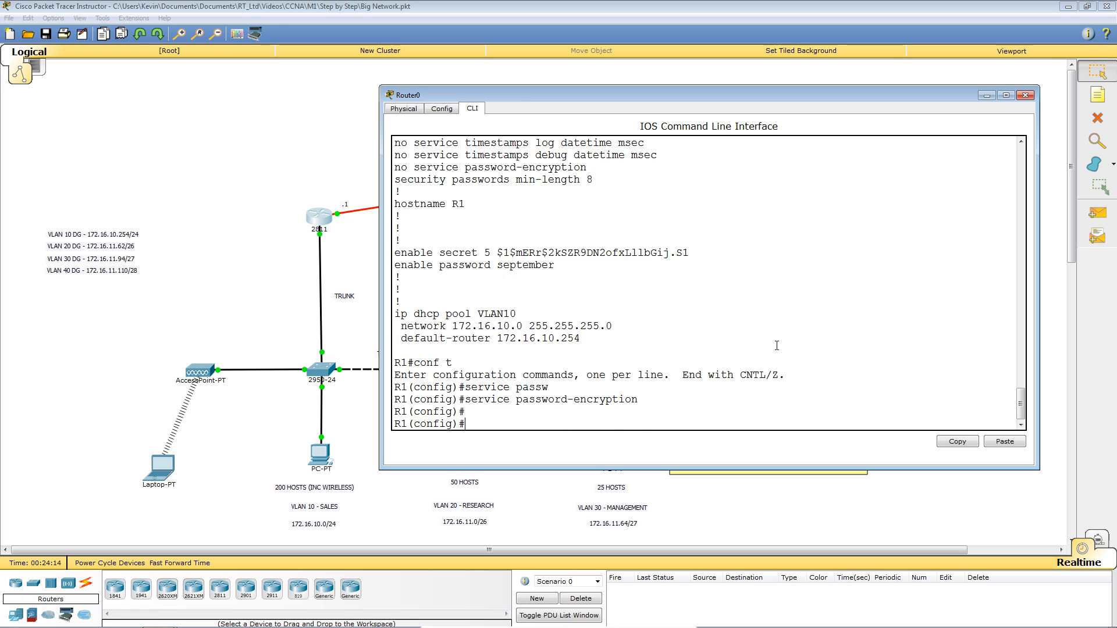
pyautogui.press('Return')
pyautogui.press('Return')
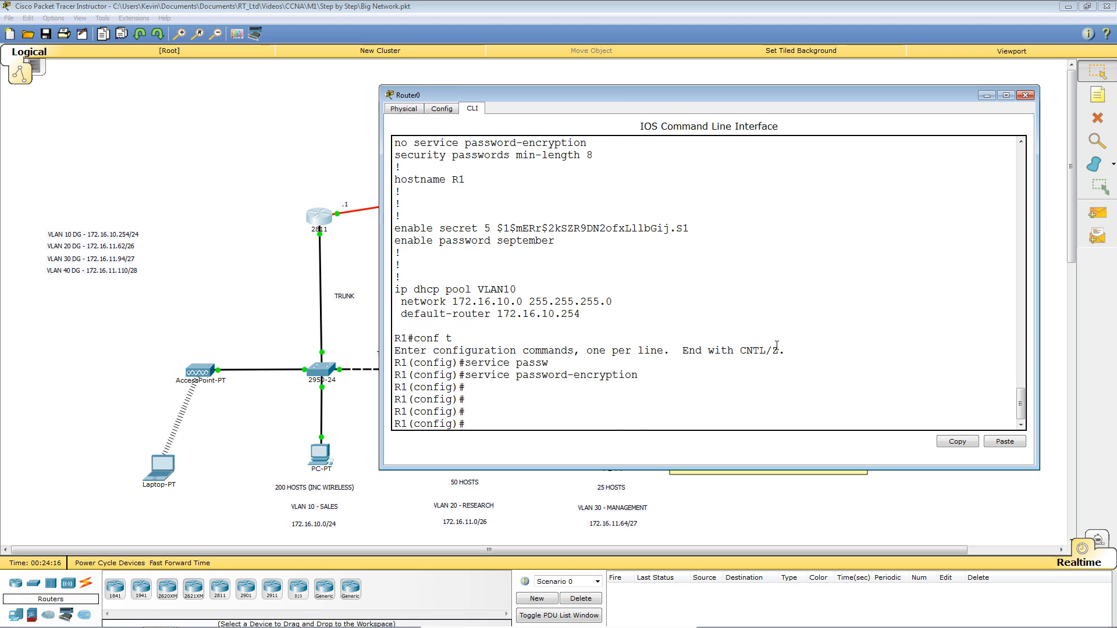
pyautogui.hotkey('ctrl', 'z')
pyautogui.press('Return')
pyautogui.press('Return')
pyautogui.press('Return')
pyautogui.press('Return')
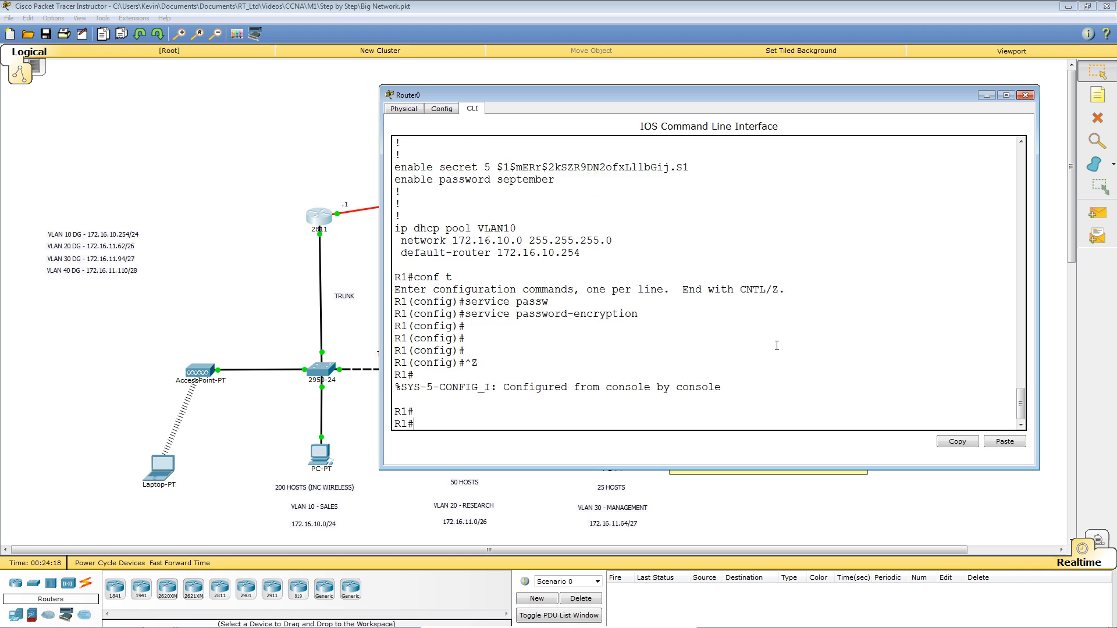
pyautogui.write('sh run')
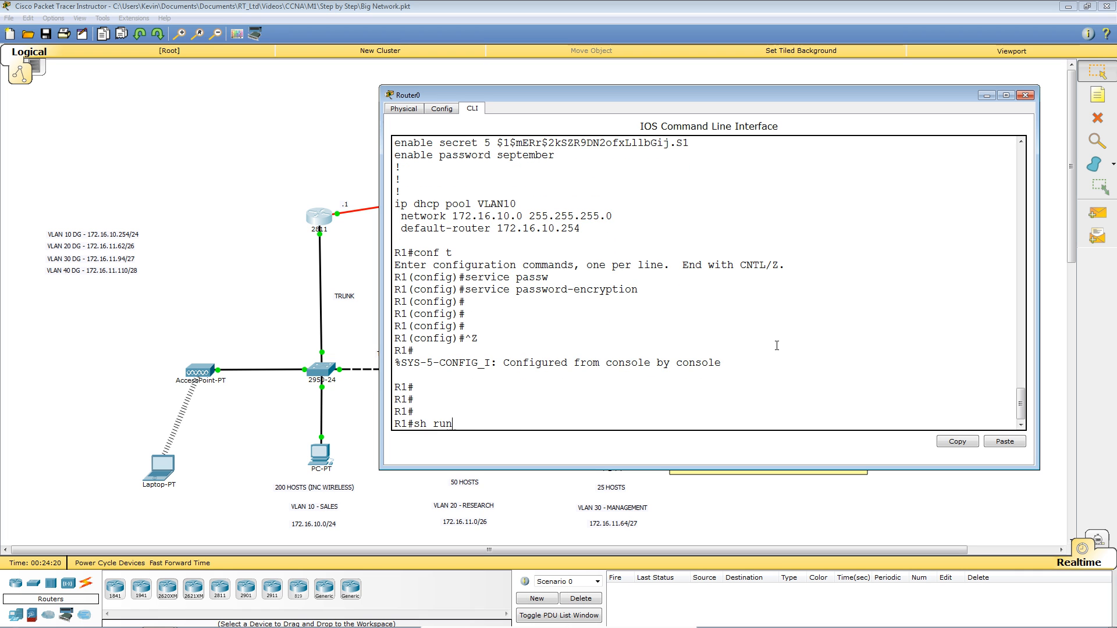
pyautogui.press('Tab')
# Show the updated running-config and point out the type 7 password and type 5 secret markers.
pyautogui.press('Return')
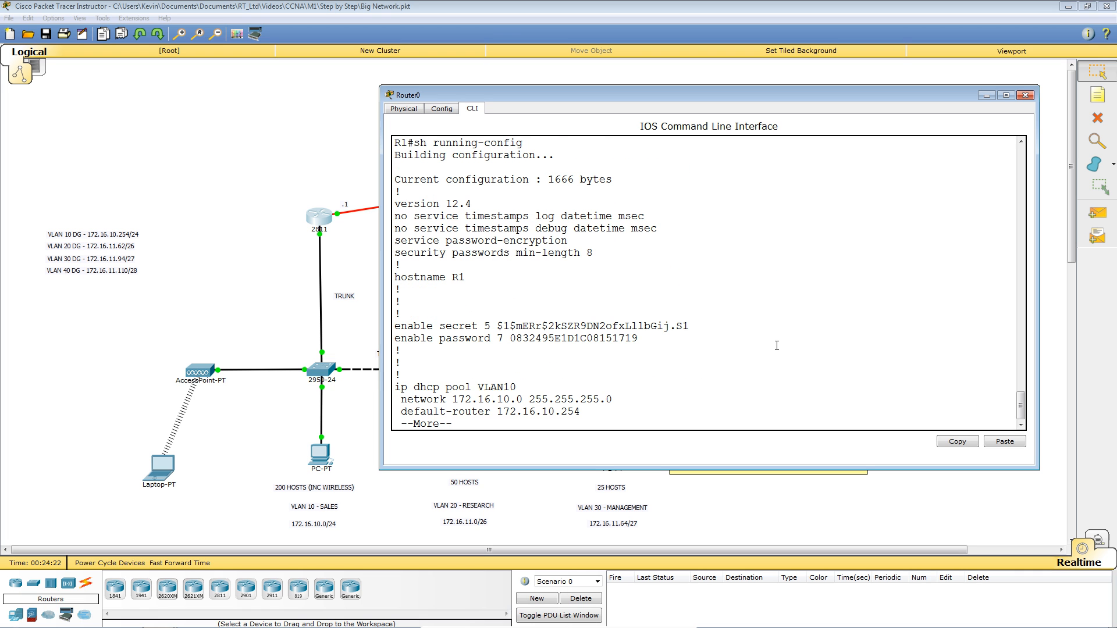
pyautogui.moveTo(512, 338); pyautogui.dragTo(640, 339)
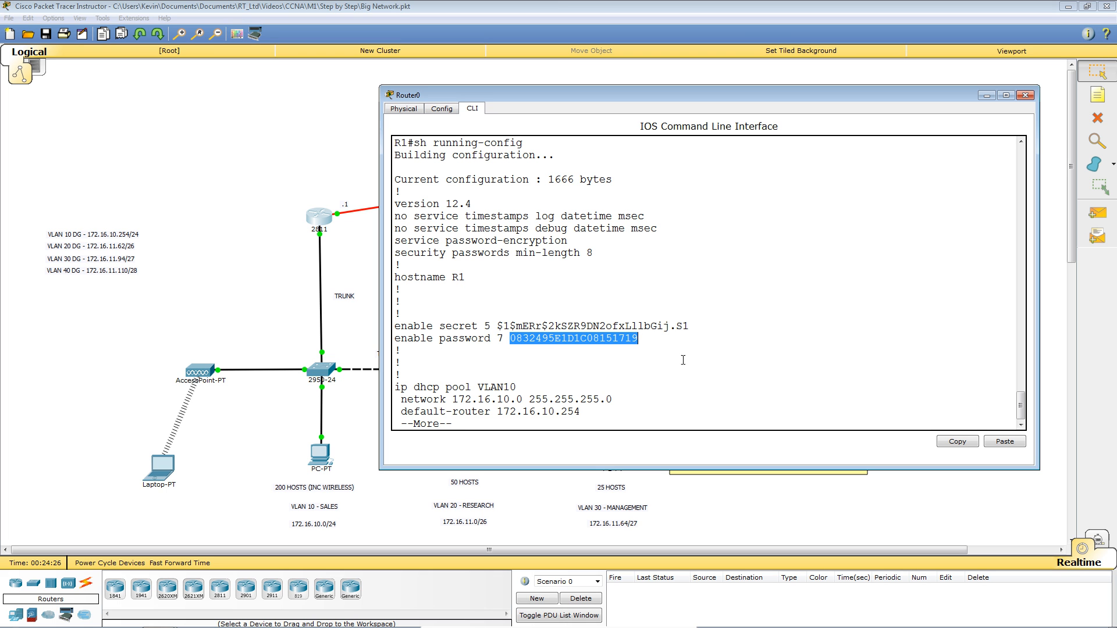
pyautogui.click(706, 362)
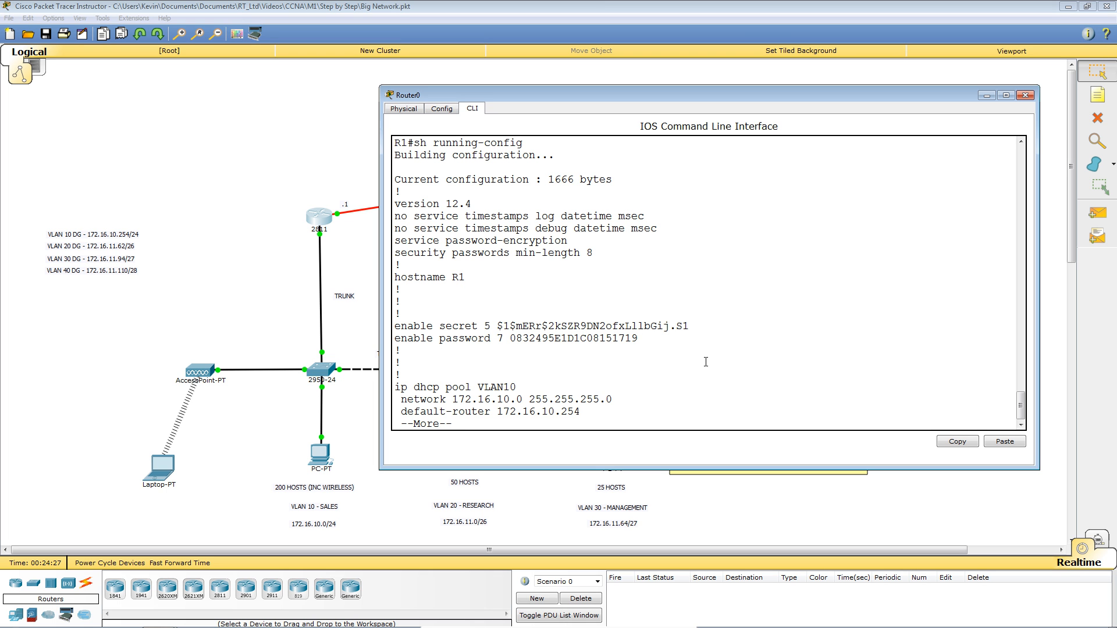
pyautogui.click(580, 338)
pyautogui.moveTo(499, 338); pyautogui.dragTo(504, 339)
pyautogui.click(562, 343)
pyautogui.doubleClick(487, 326)
pyautogui.click(587, 326)
# Compare the enable secret hash with the encrypted password, then copy the type 7 string.
pyautogui.moveTo(498, 326); pyautogui.dragTo(659, 333)
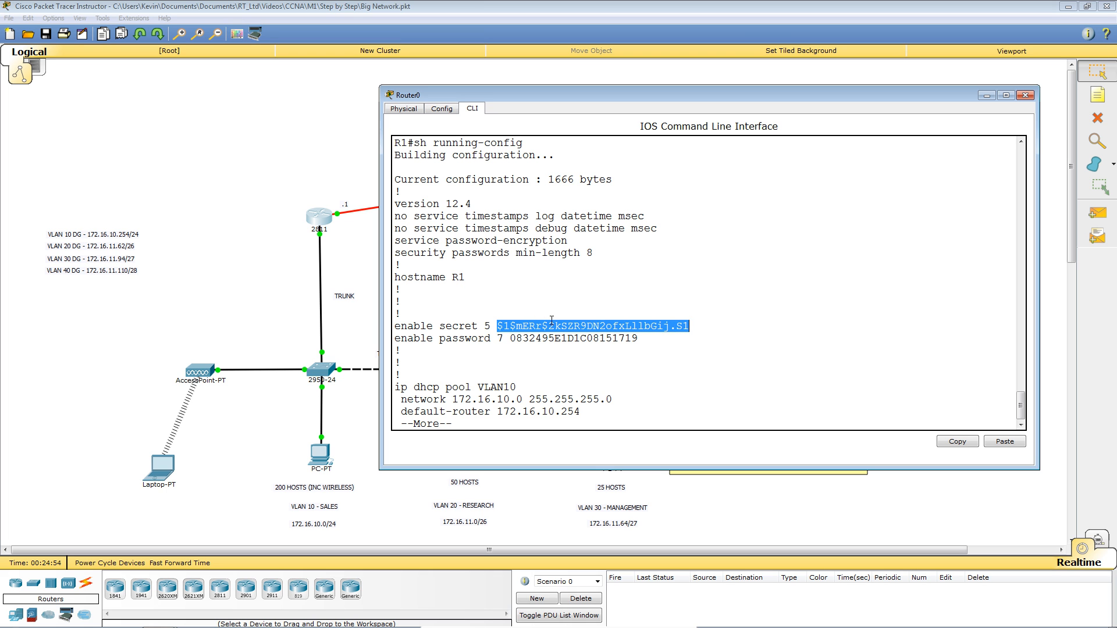
pyautogui.click(647, 354)
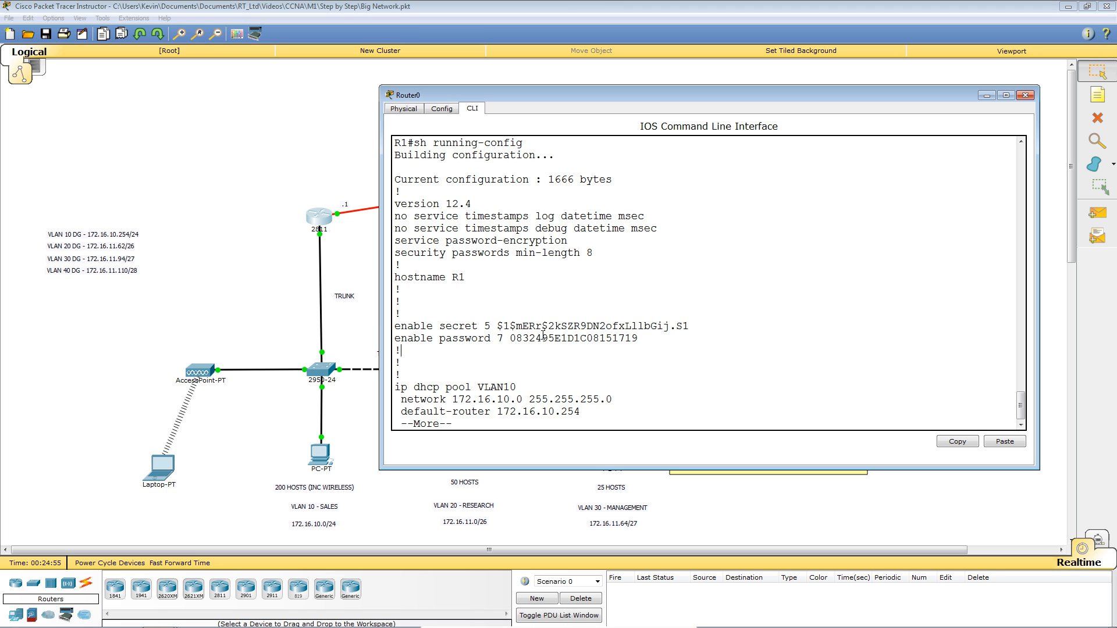
pyautogui.moveTo(510, 339); pyautogui.dragTo(643, 344)
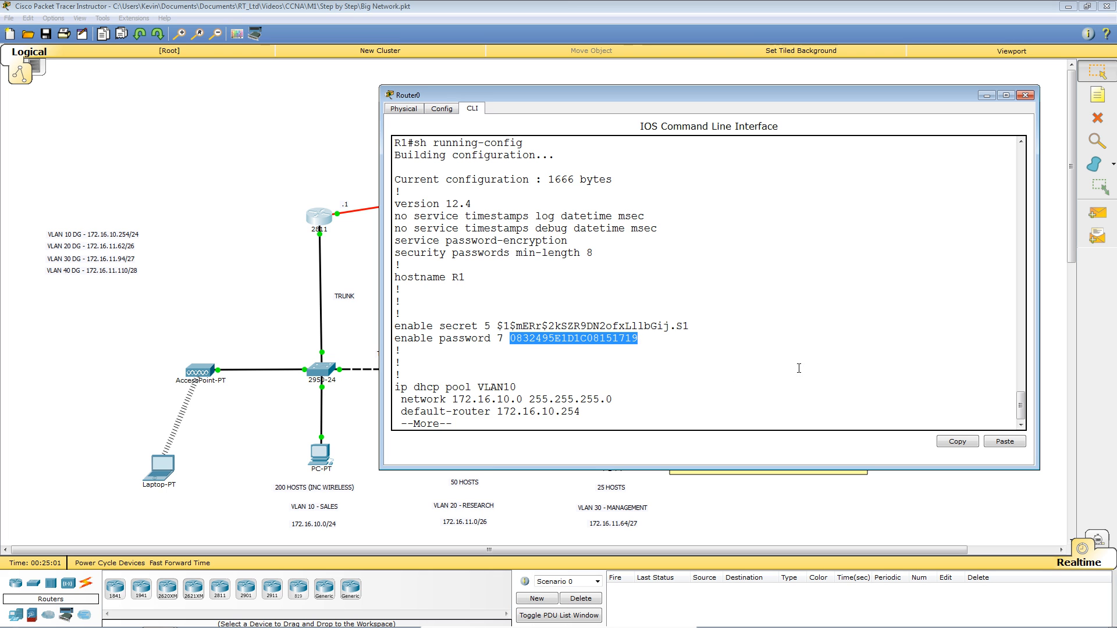
pyautogui.click(582, 358)
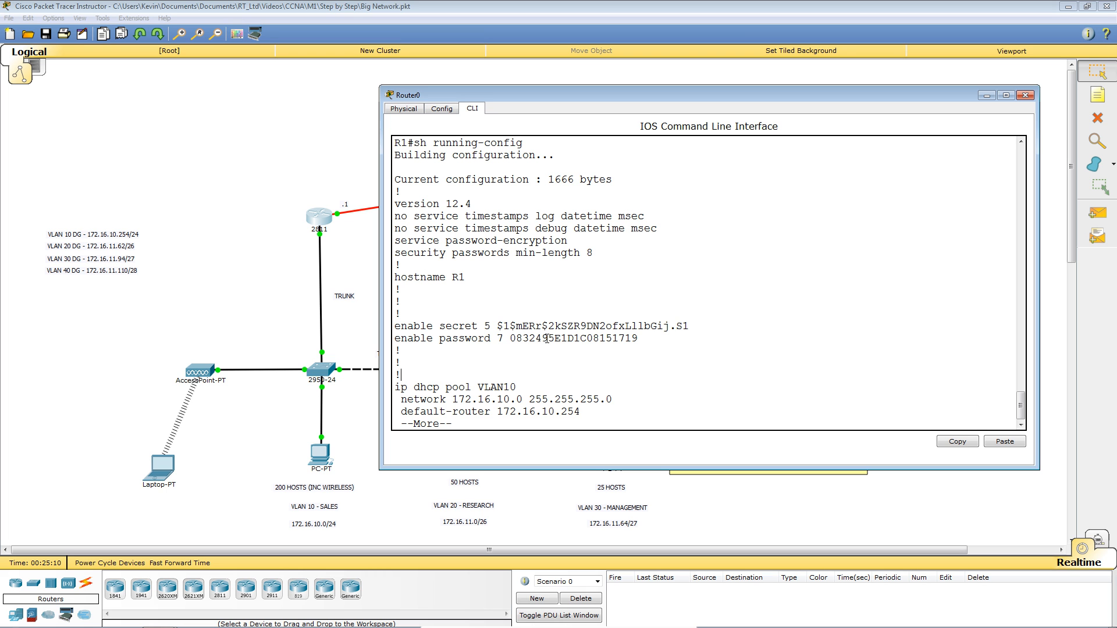
pyautogui.moveTo(514, 338); pyautogui.dragTo(640, 340)
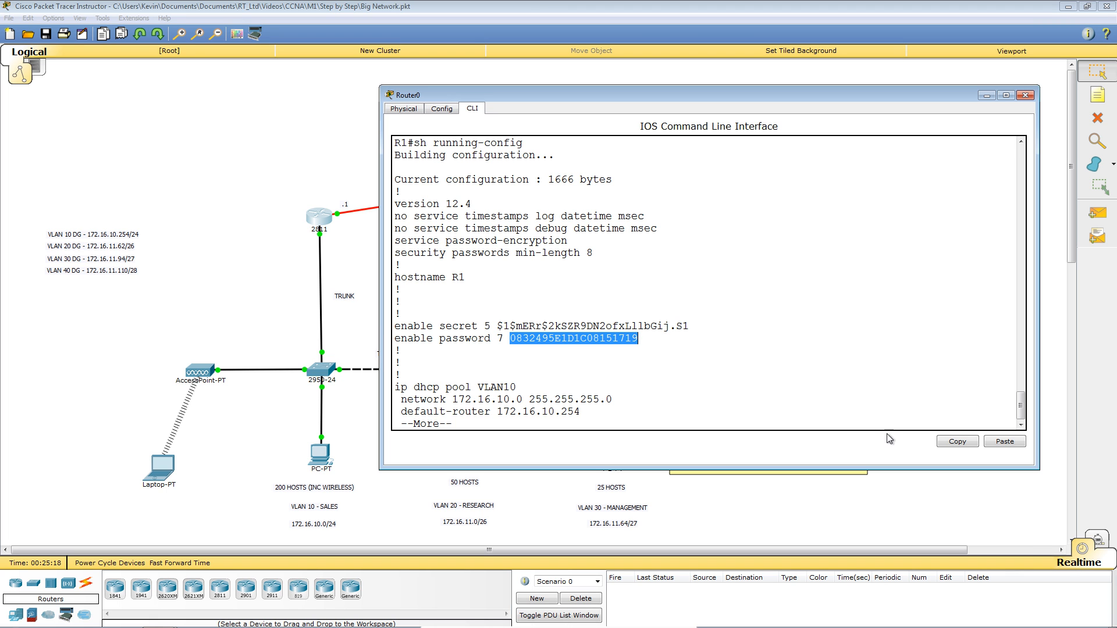
pyautogui.click(963, 442)
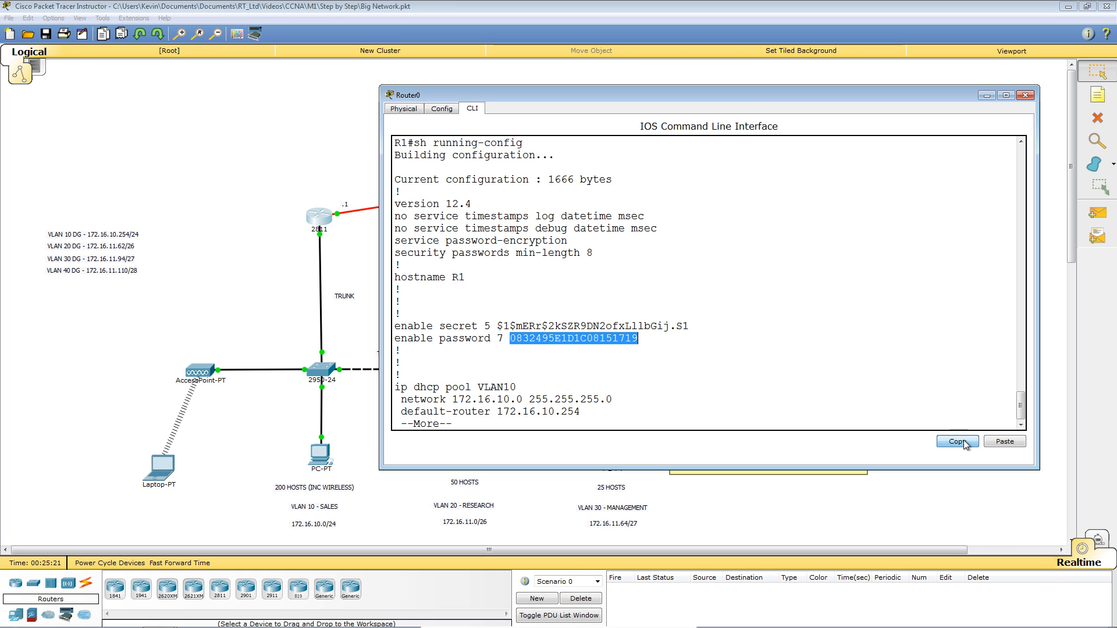
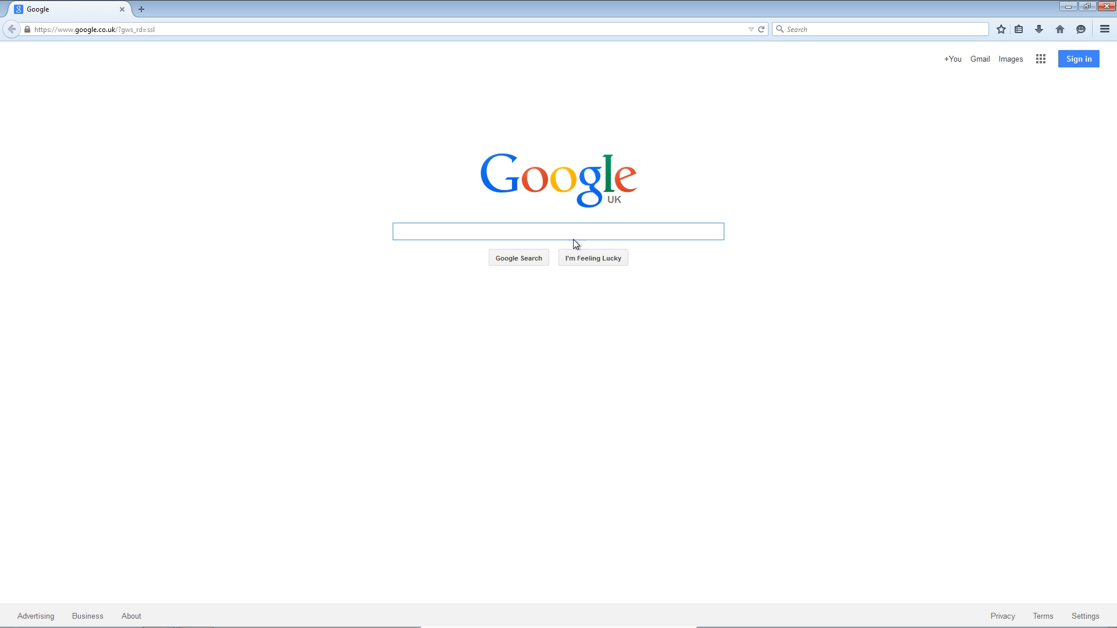
# Google 'cisco level 7 password' and open the 'Cisco Type 7 Reverser - PacketLife.net' result.
pyautogui.write('cis')
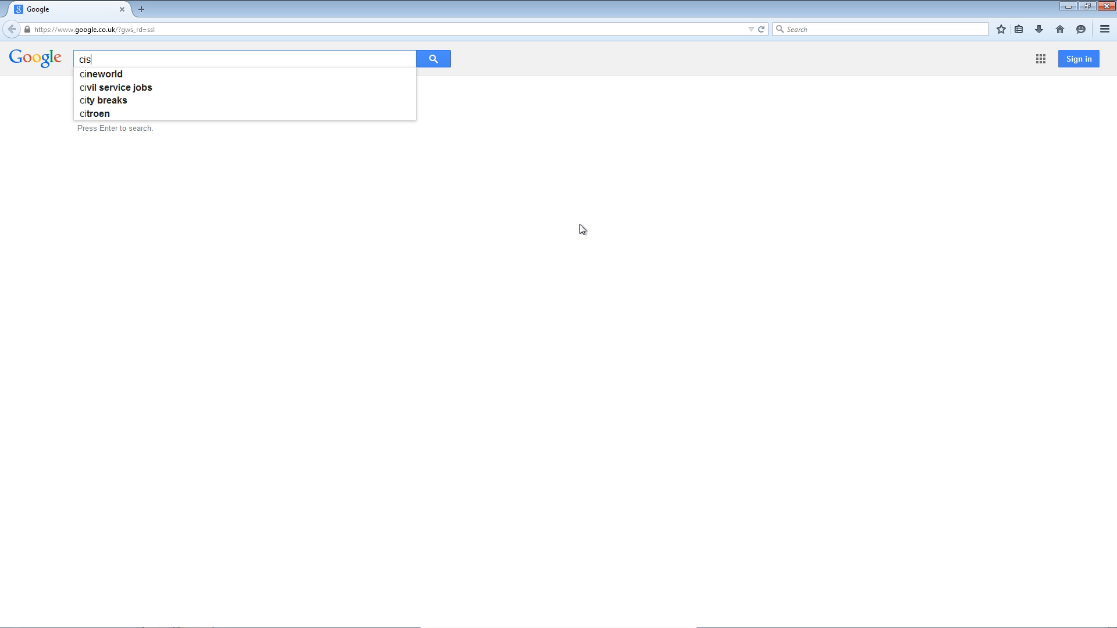
pyautogui.write('co level')
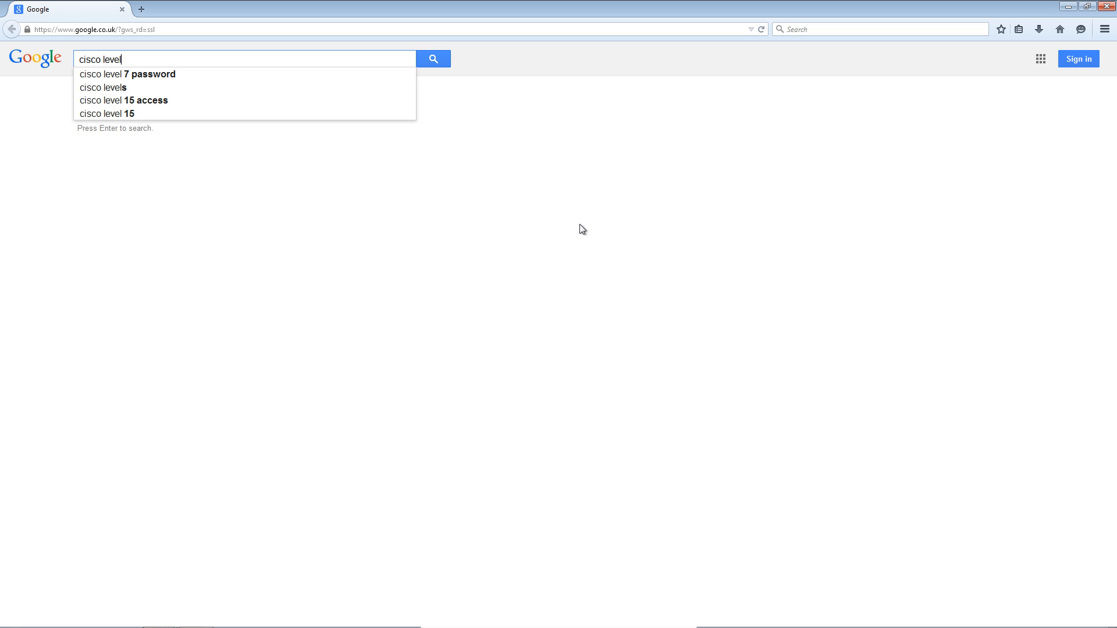
pyautogui.press('Down')
pyautogui.press('Return')
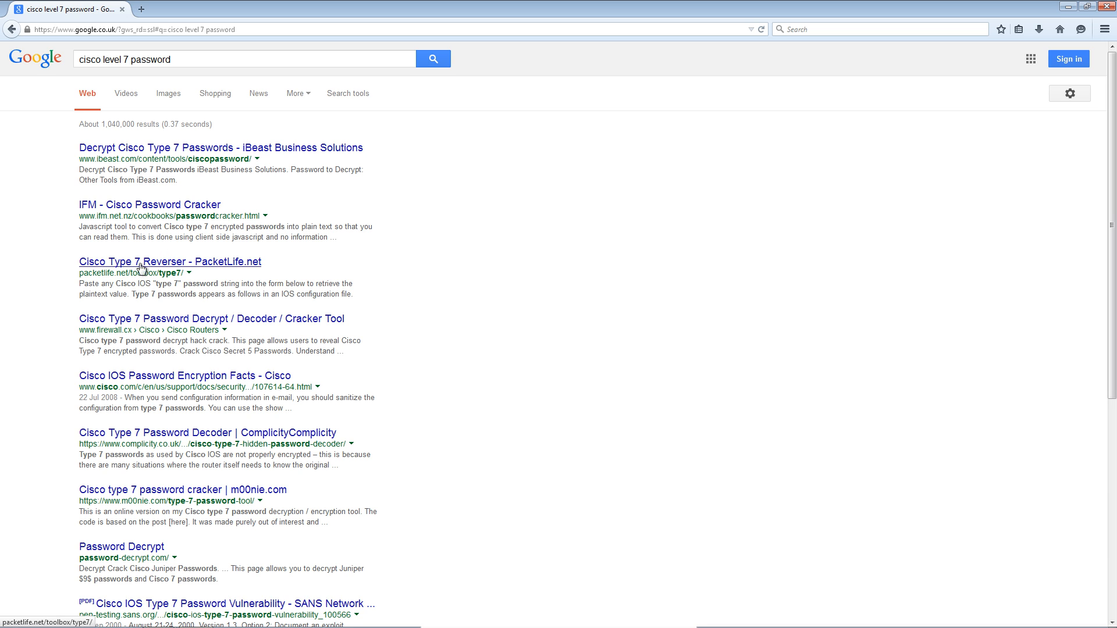
pyautogui.click(218, 264)
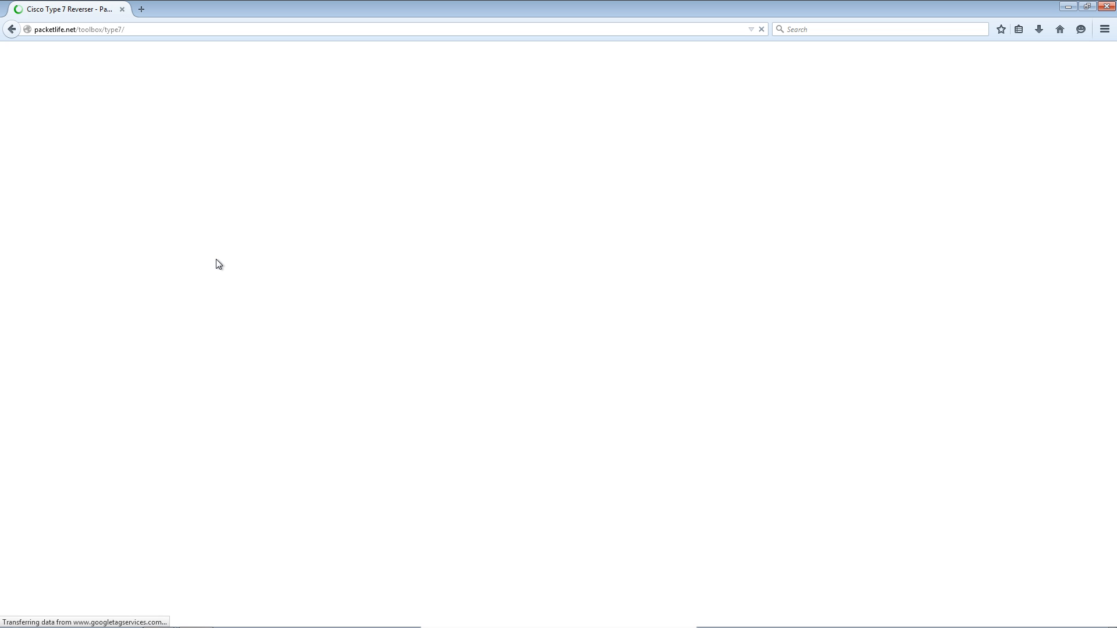
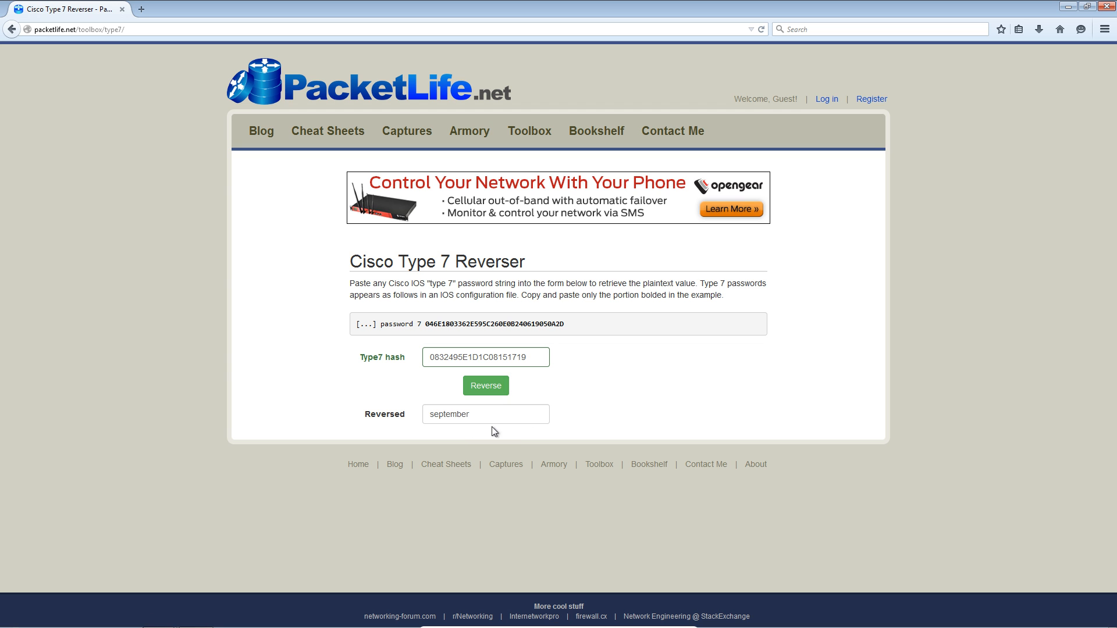
pyautogui.click(474, 415)
pyautogui.doubleClick(474, 416)
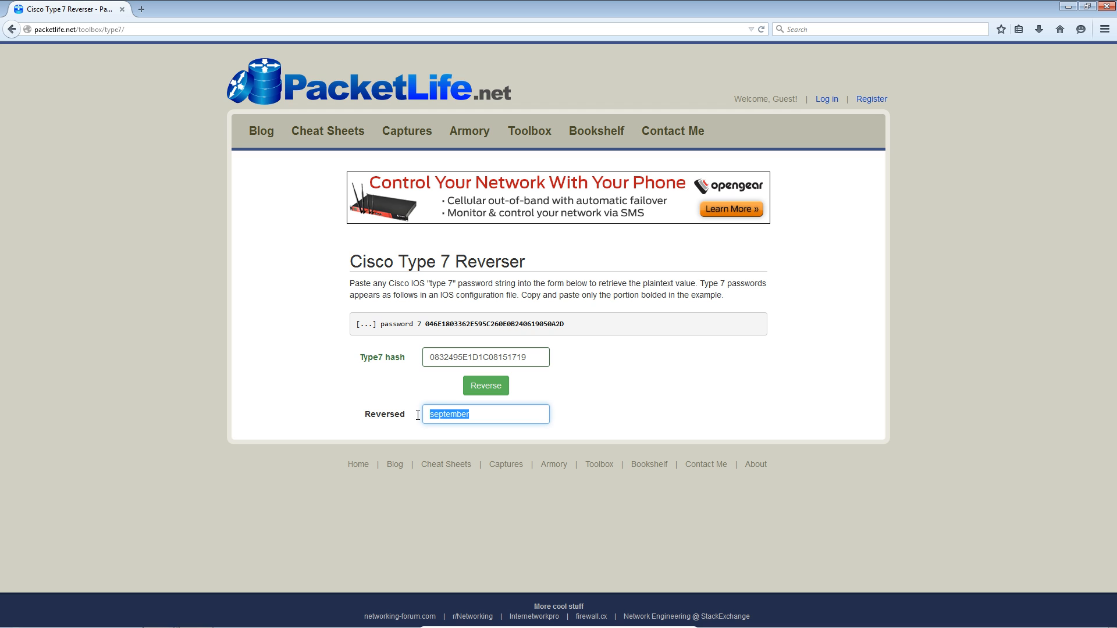
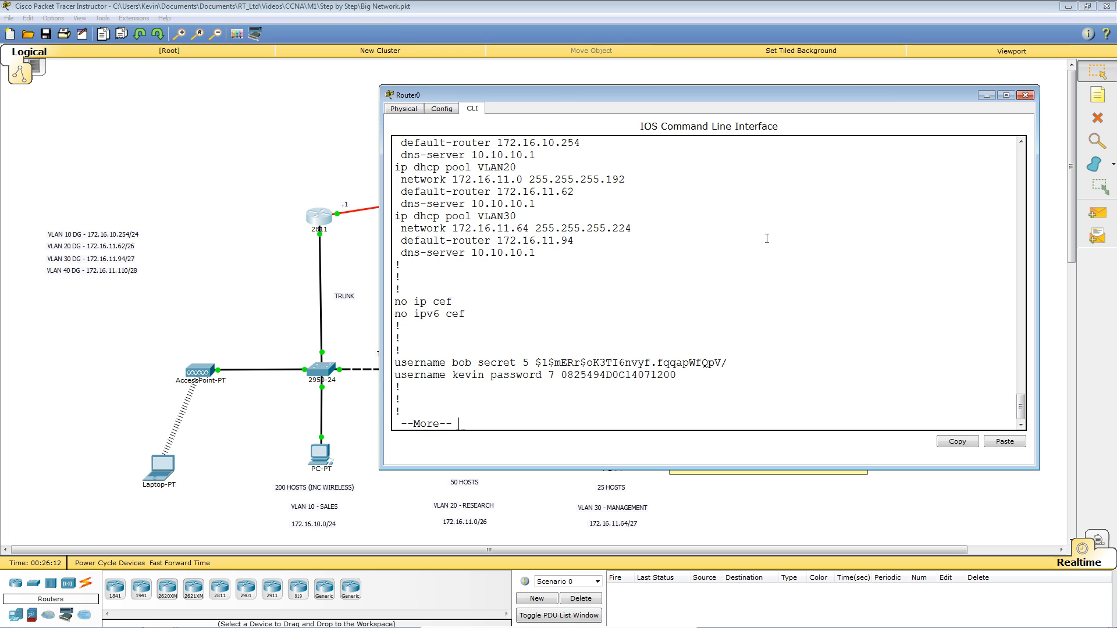
# Finish the paged configuration listing and enter global configuration mode with conf t.
pyautogui.press('Return')
pyautogui.press('Return')
pyautogui.press('Return')
pyautogui.press('Return')
pyautogui.press('Return')
pyautogui.press('Return')
pyautogui.press('Return')
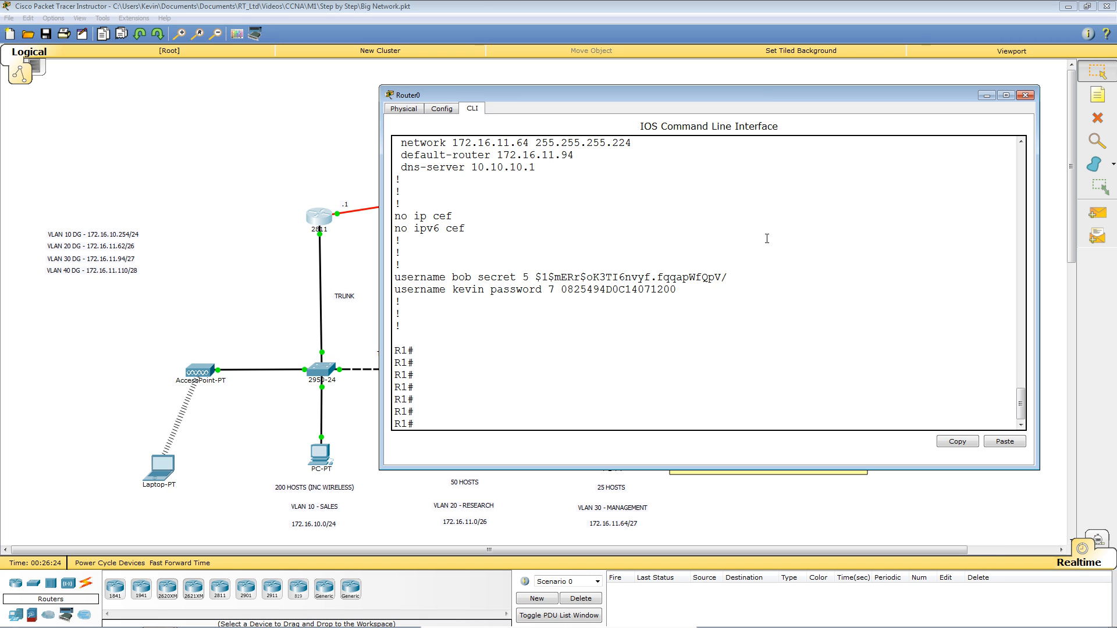
pyautogui.write('conf')
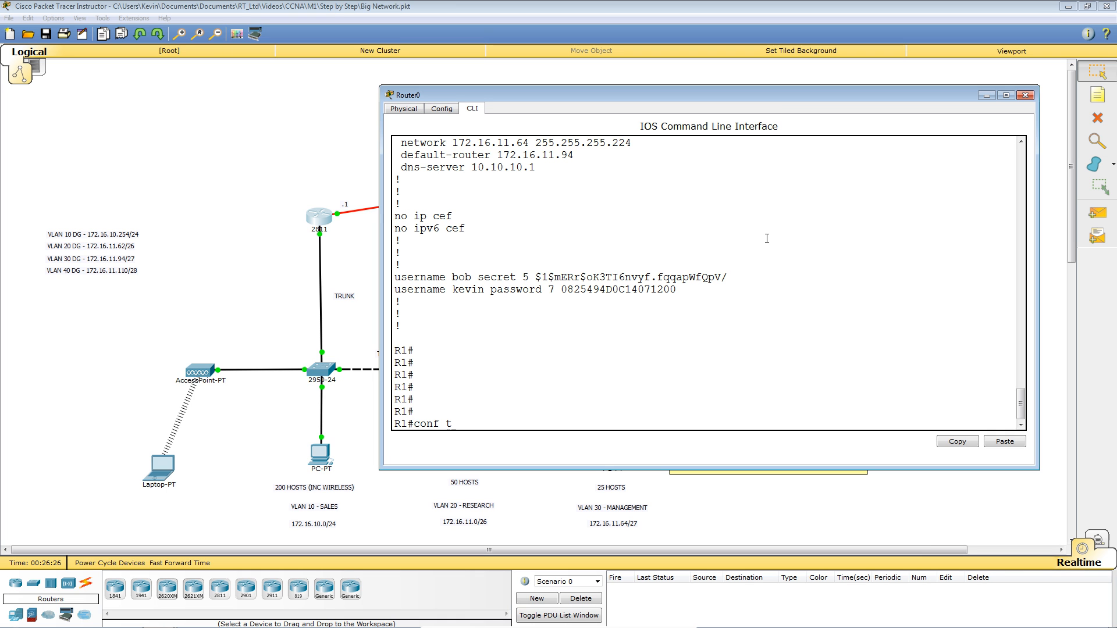
pyautogui.write(' t')
pyautogui.press('Return')
# Add a username with privilege 15 and a secret password, then exit configuration mode.
pyautogui.write('user')
pyautogui.press('Tab')
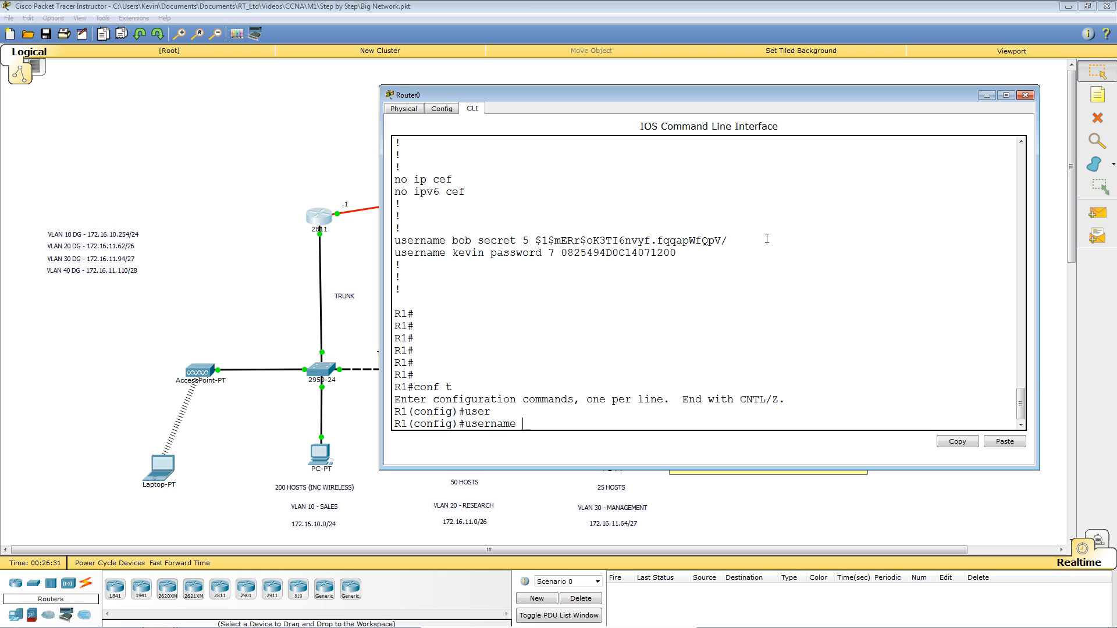
pyautogui.write('joe')
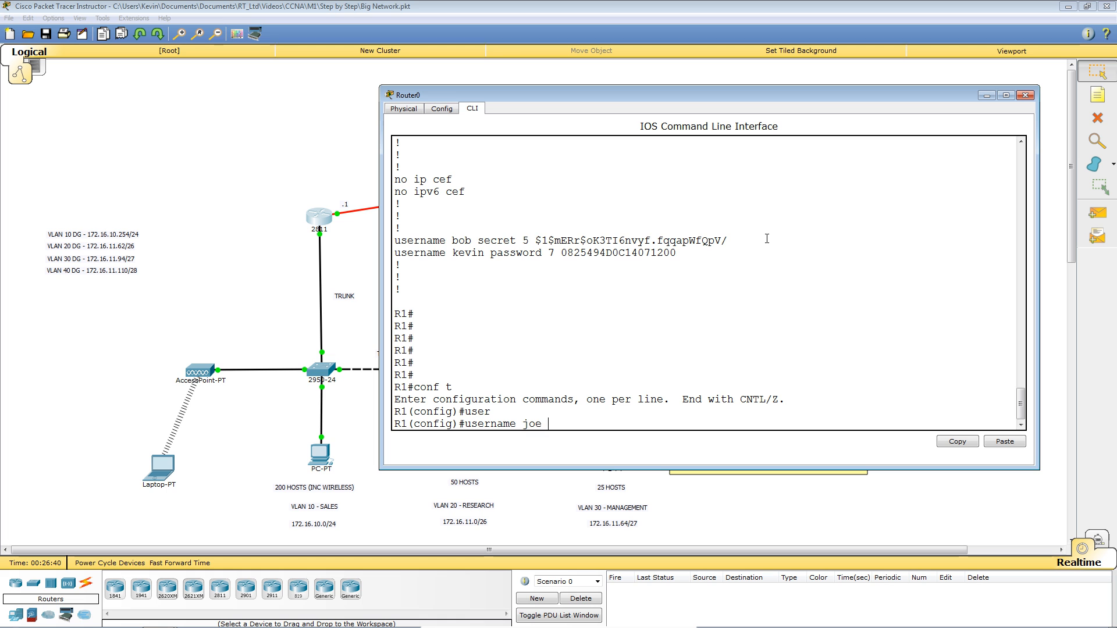
pyautogui.write(' priv')
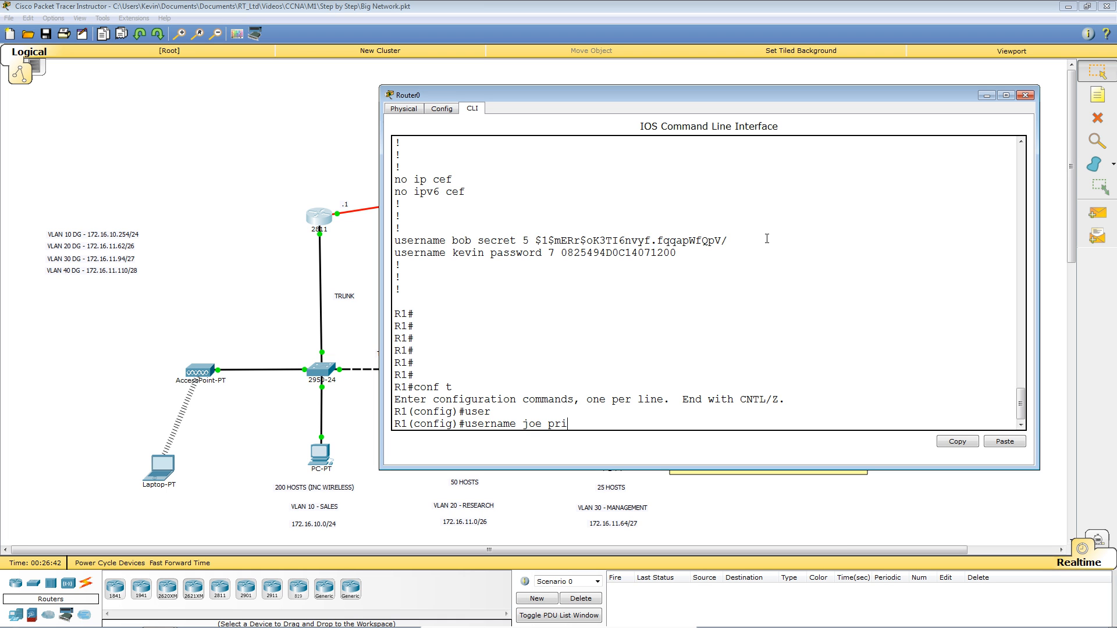
pyautogui.press('Tab')
pyautogui.write('15')
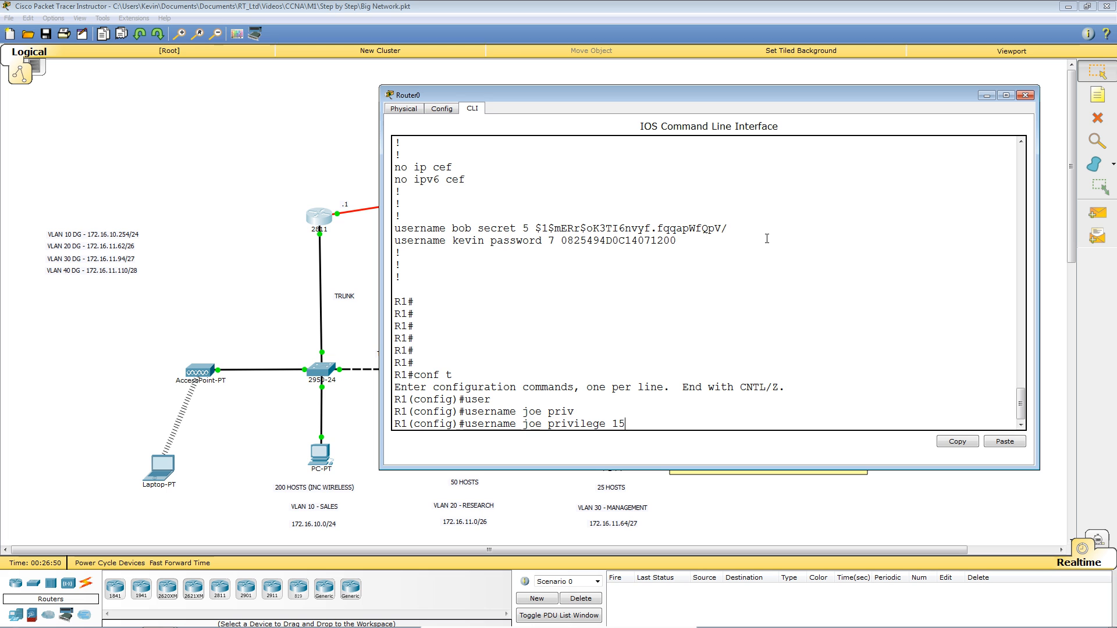
pyautogui.write('scr')
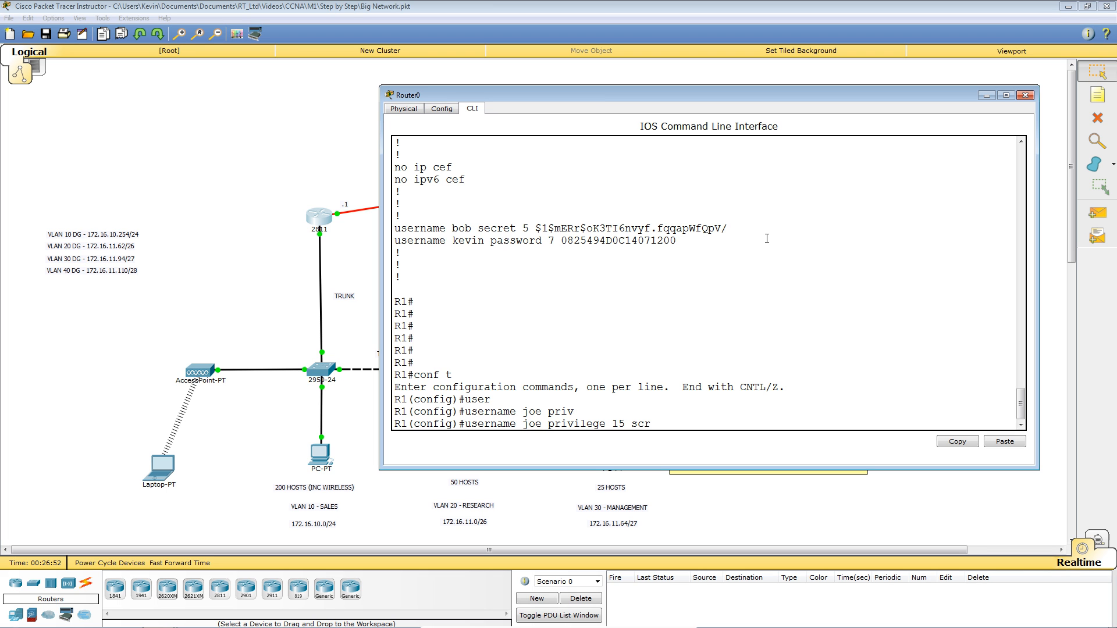
pyautogui.press('Tab')
pyautogui.press('BackSpace')
pyautogui.press('BackSpace')
pyautogui.write('ec')
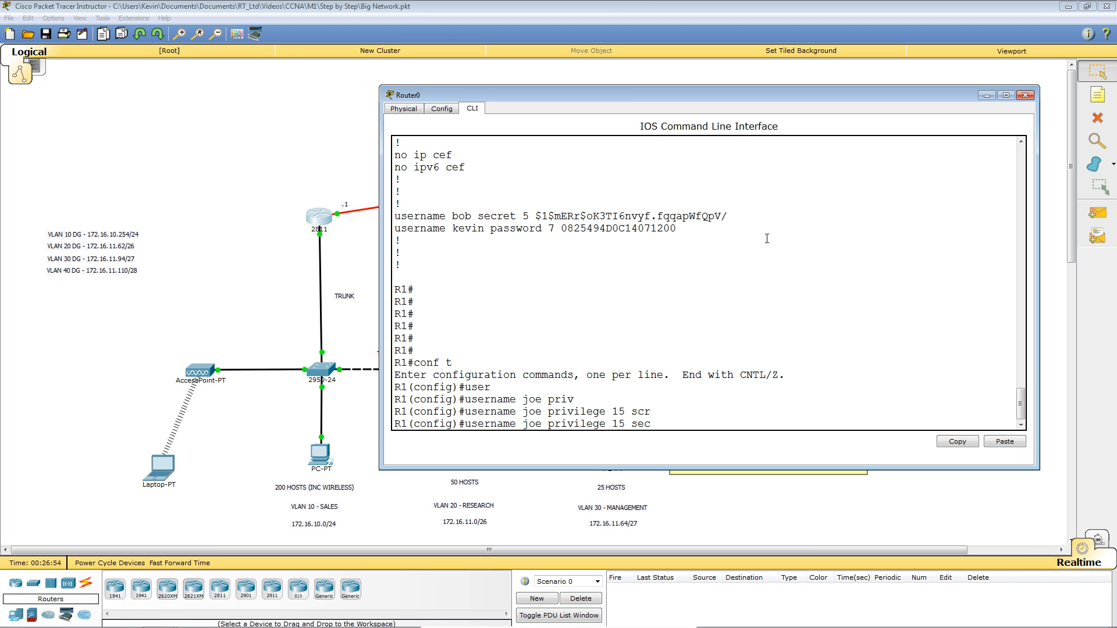
pyautogui.write('r')
pyautogui.press('Tab')
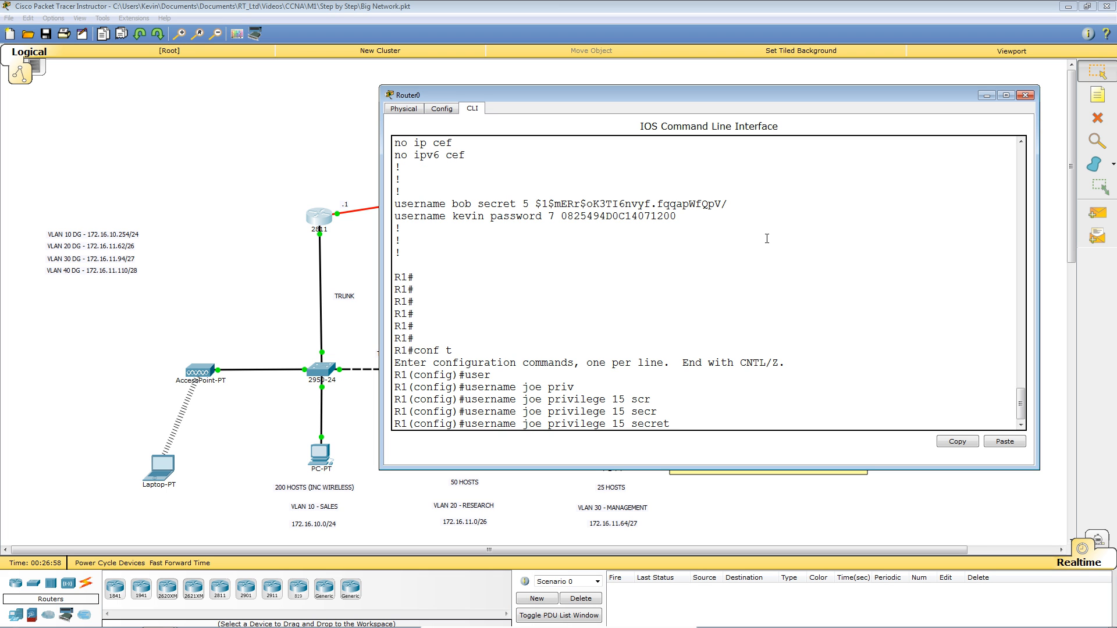
pyautogui.write('network4321')
pyautogui.press('Return')
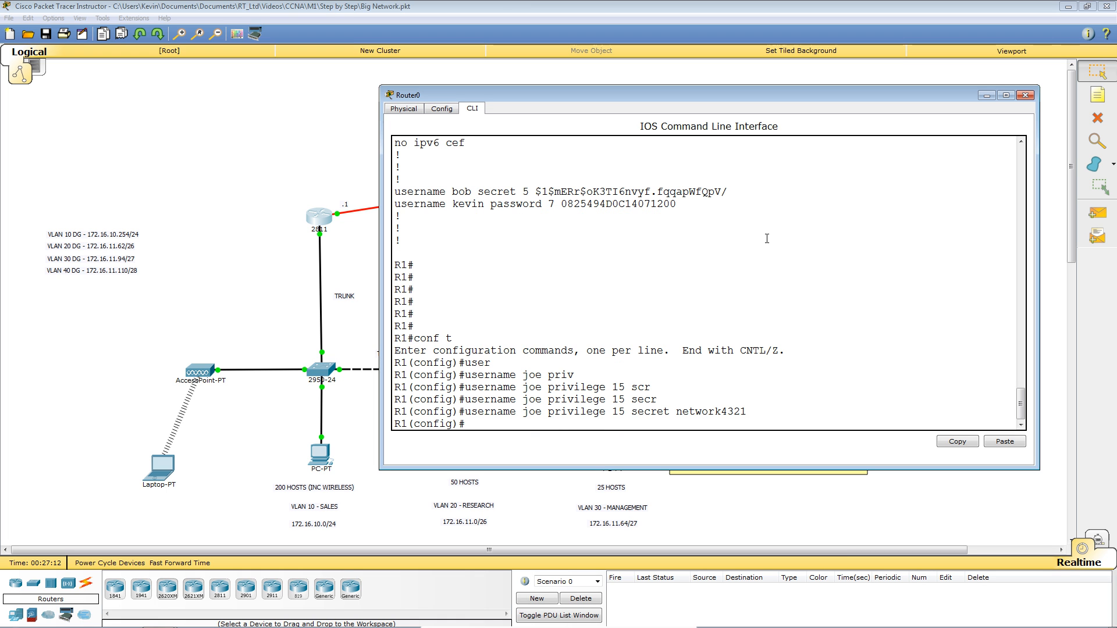
pyautogui.press('Return')
pyautogui.press('Return')
pyautogui.press('Return')
pyautogui.press('Return')
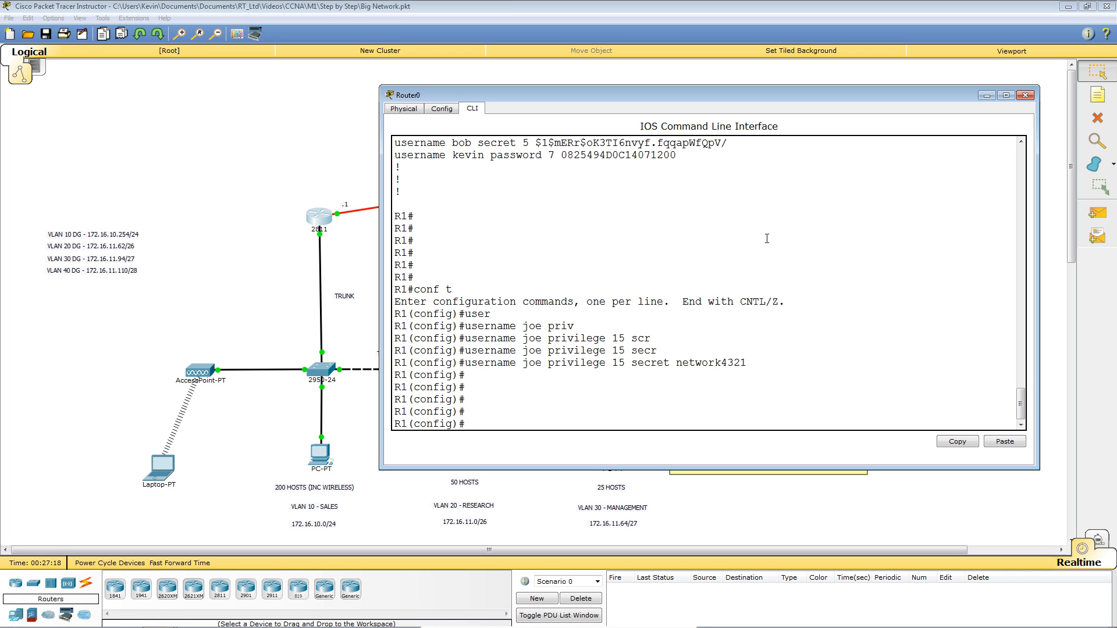
pyautogui.hotkey('ctrl', 'z')
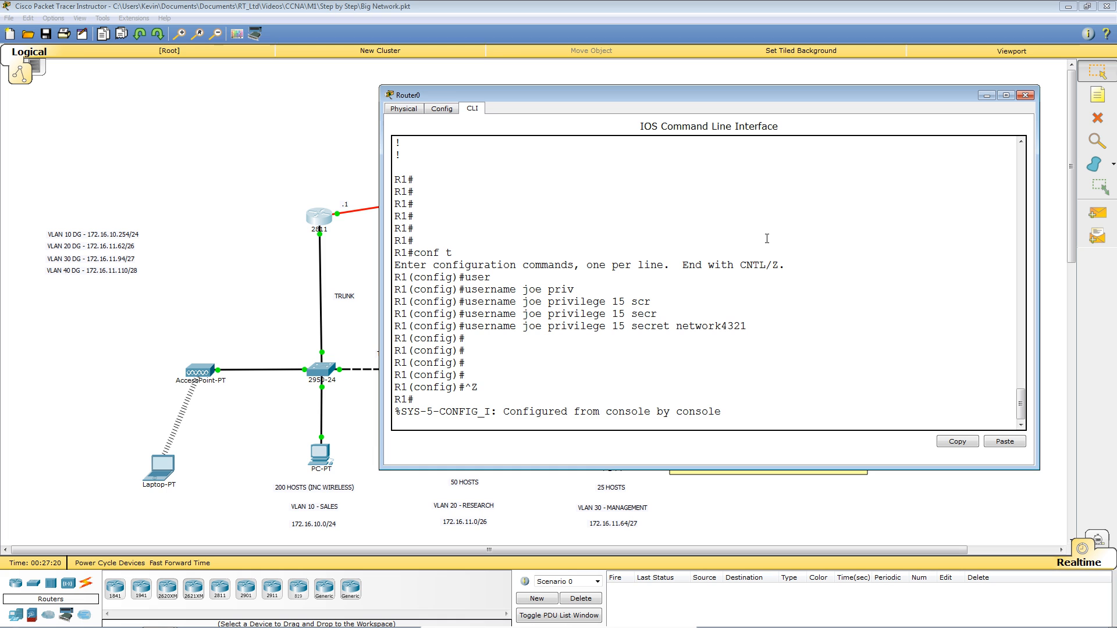
pyautogui.press('Return')
pyautogui.press('Return')
pyautogui.press('Return')
pyautogui.press('Return')
# Log out of R1's console and start a new login session.
pyautogui.write('lo')
pyautogui.press('Return')
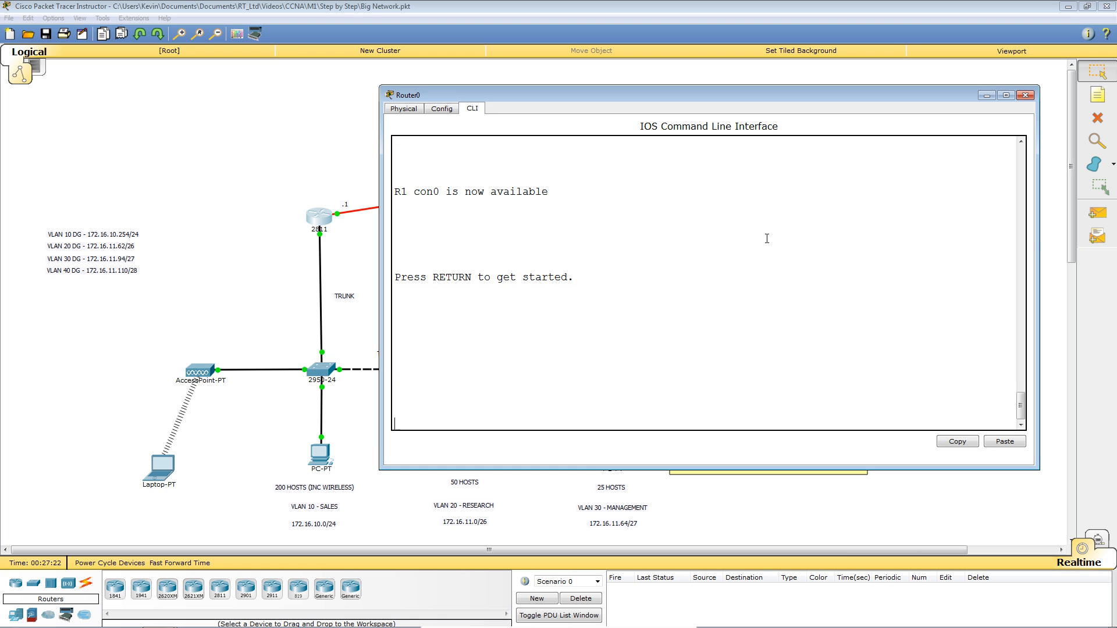
pyautogui.press('Return')
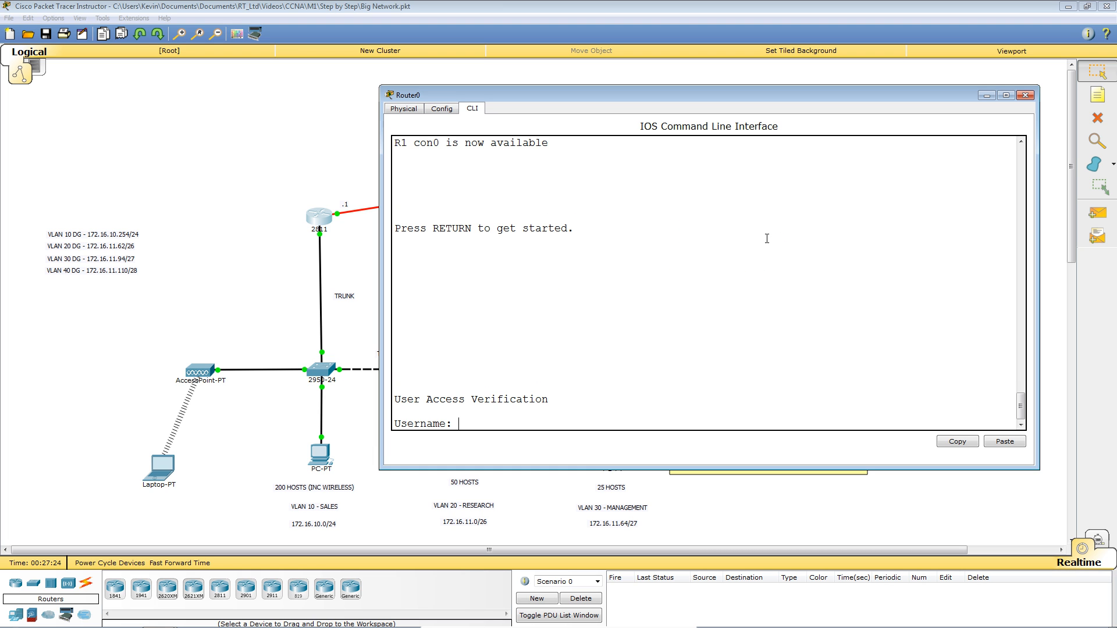
# Log in with the new privilege-15 user's name and password at the verification prompts.
pyautogui.write('joe')
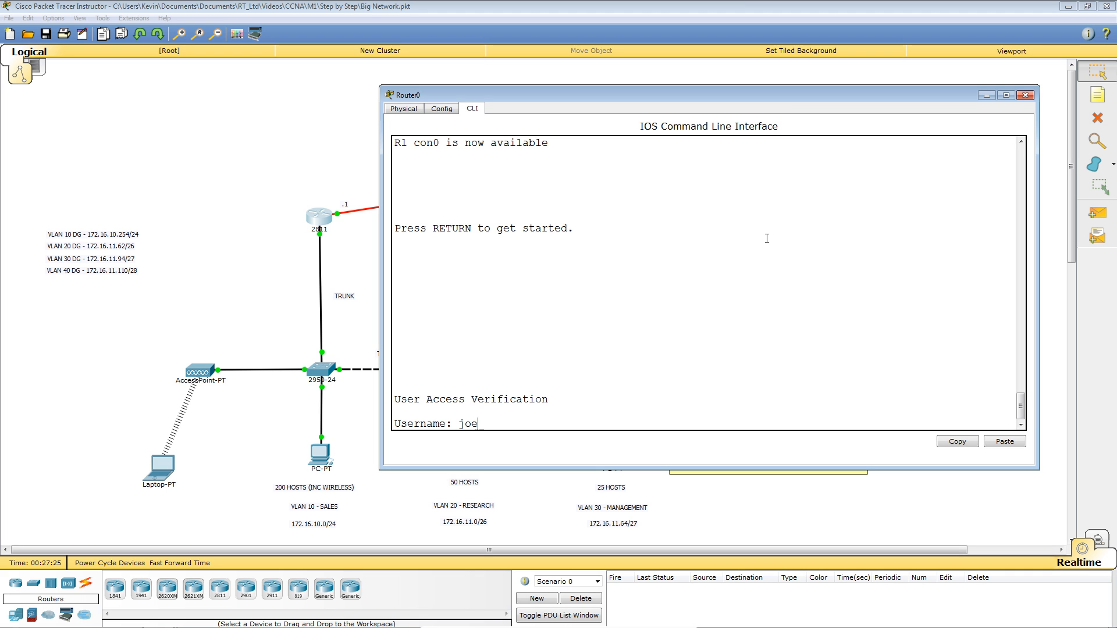
pyautogui.press('Return')
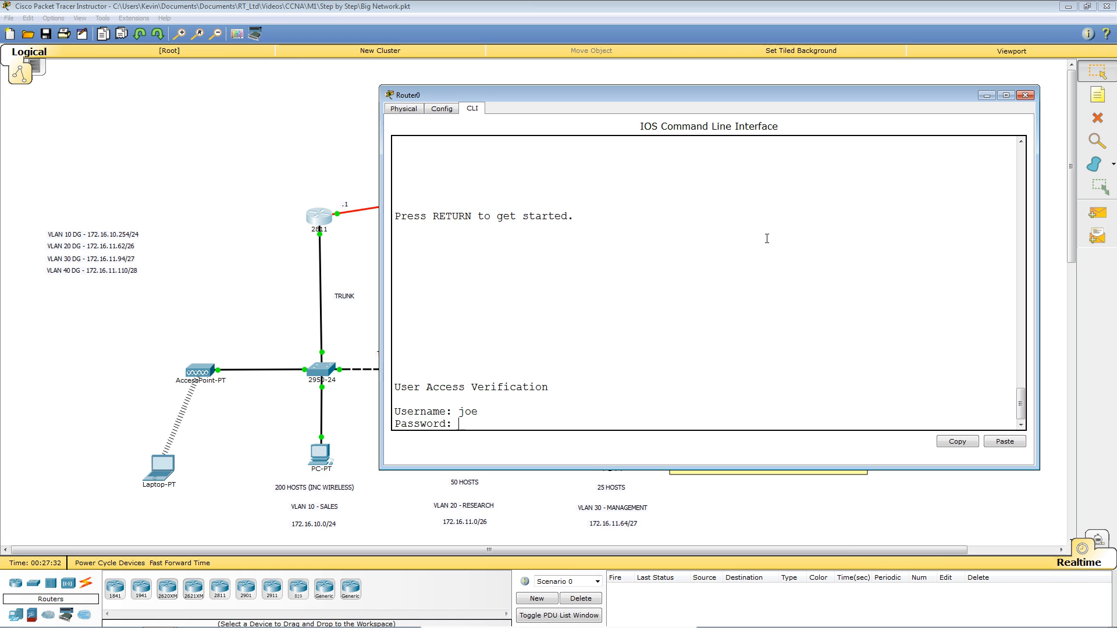
pyautogui.scroll(8, 762, 239)
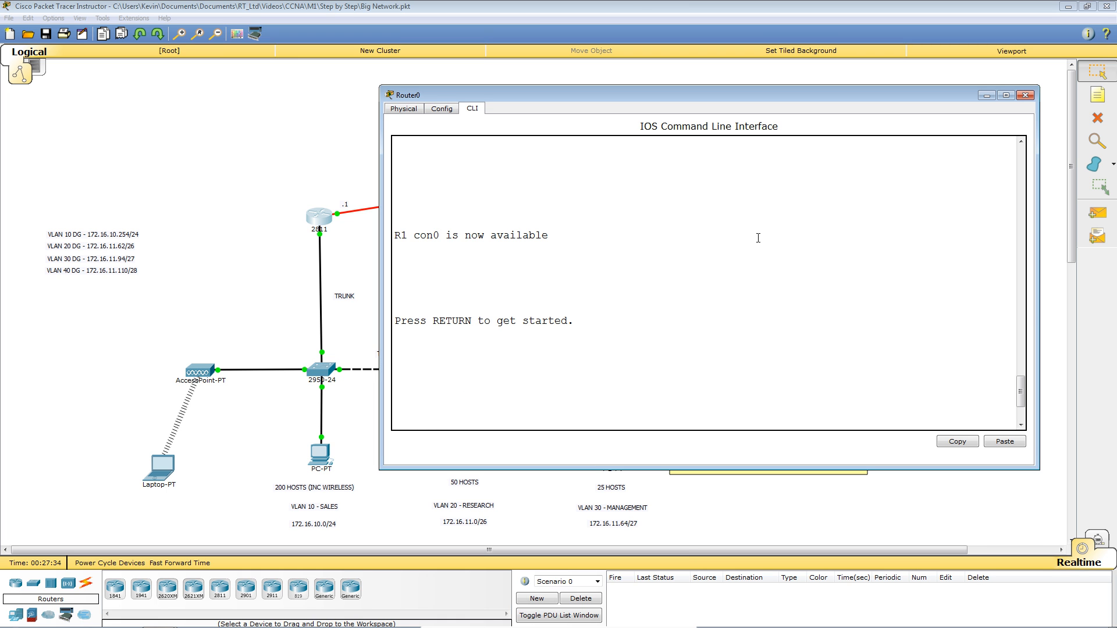
pyautogui.scroll(2, 758, 238)
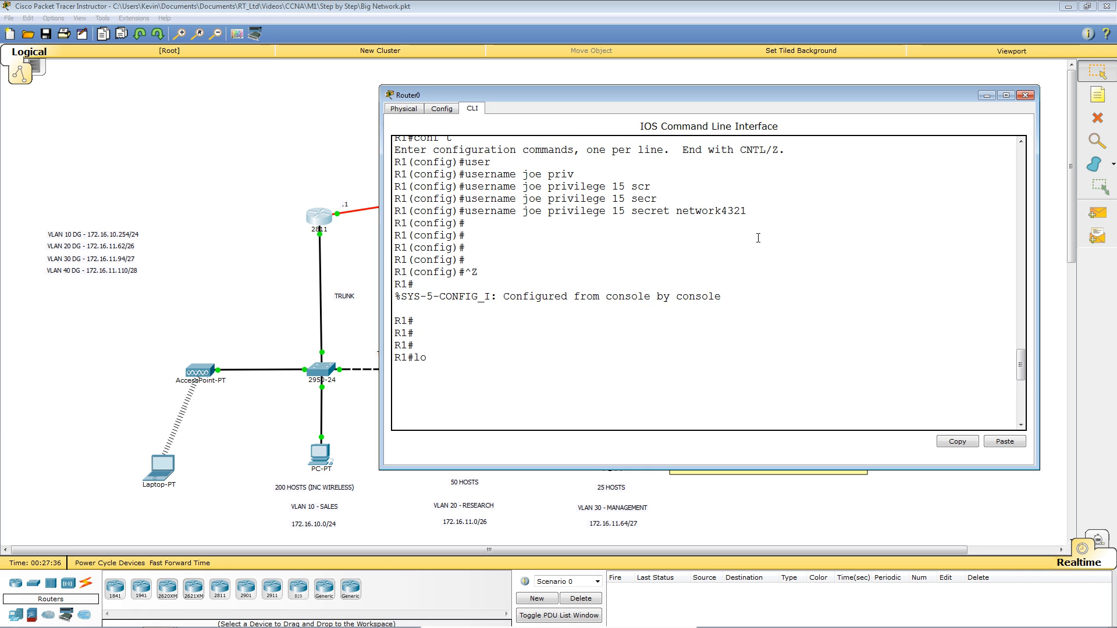
pyautogui.scroll(1, 758, 238)
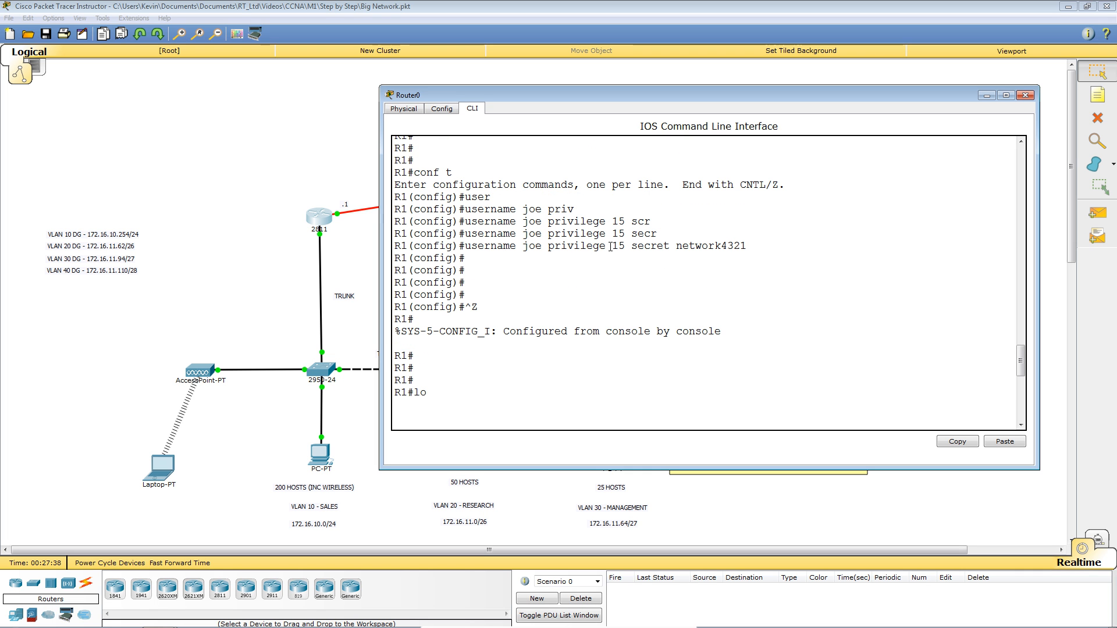
pyautogui.press('Return')
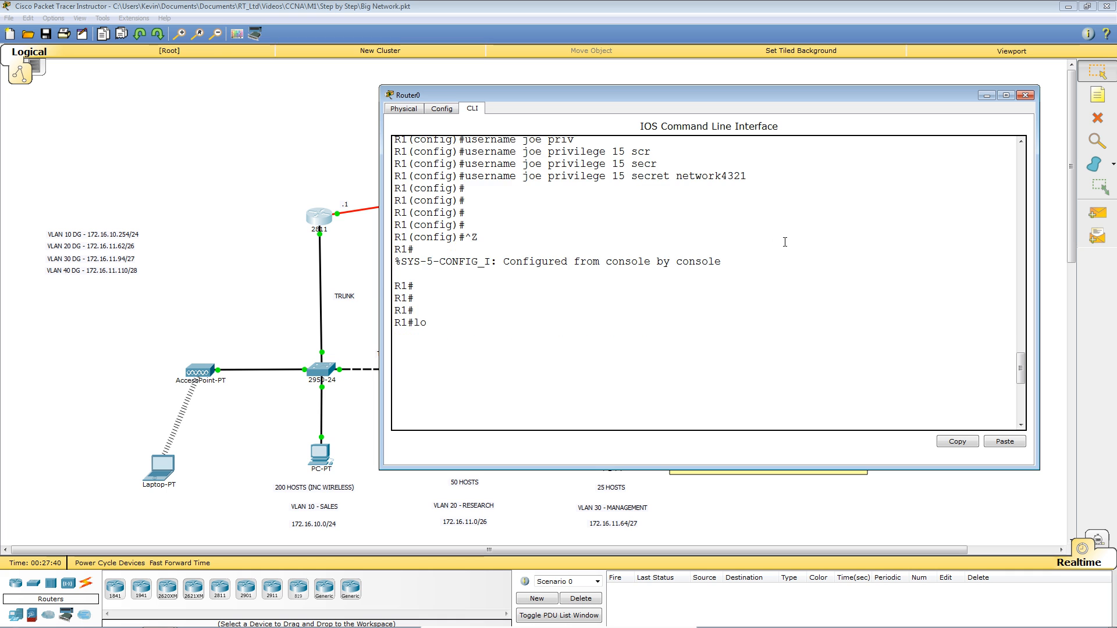
pyautogui.press('Return')
pyautogui.write('joe')
pyautogui.press('Return')
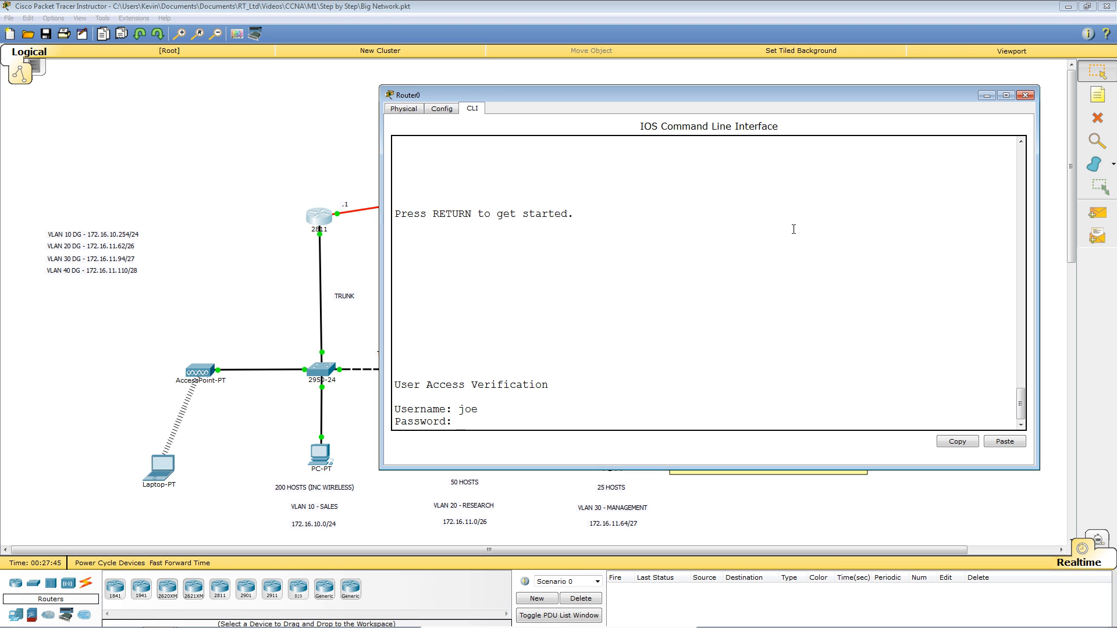
pyautogui.press('Return')
pyautogui.press('Return')
pyautogui.press('Return')
pyautogui.press('Return')
pyautogui.press('Return')
pyautogui.press('Return')
pyautogui.press('Return')
pyautogui.press('Return')
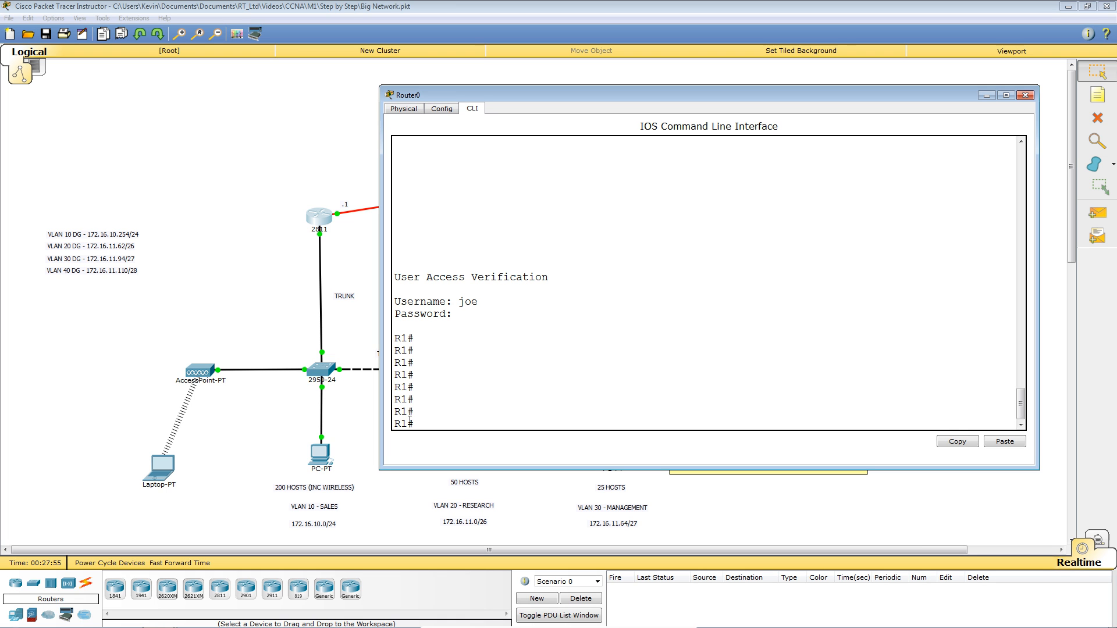
pyautogui.write('show pri')
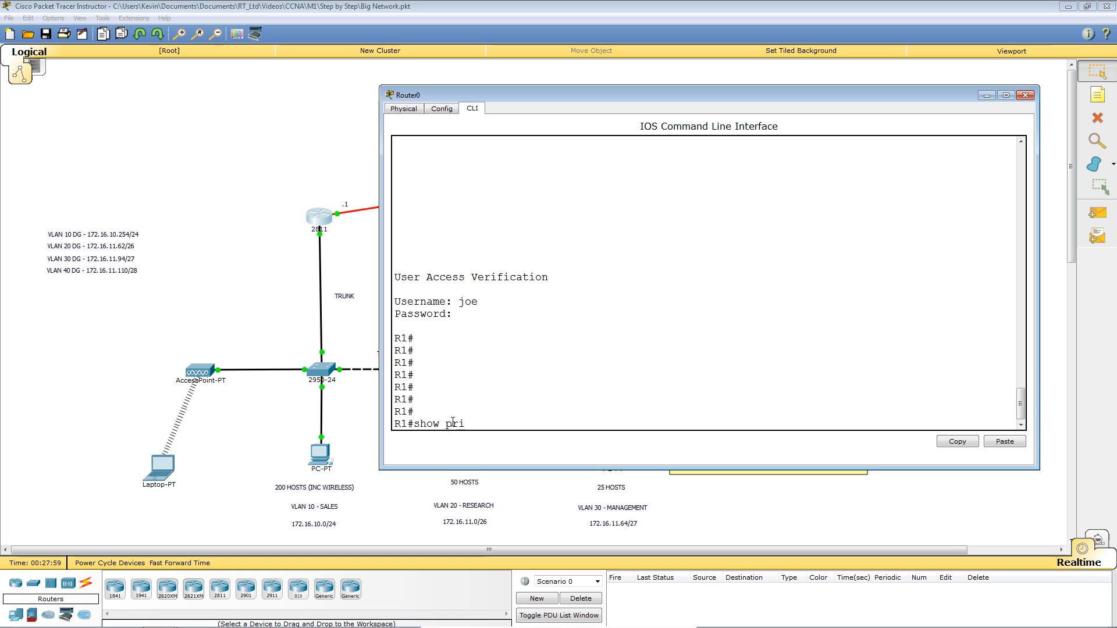
pyautogui.write('vi')
# Run show privilege and confirm the current privilege level is 15.
pyautogui.press('Tab')
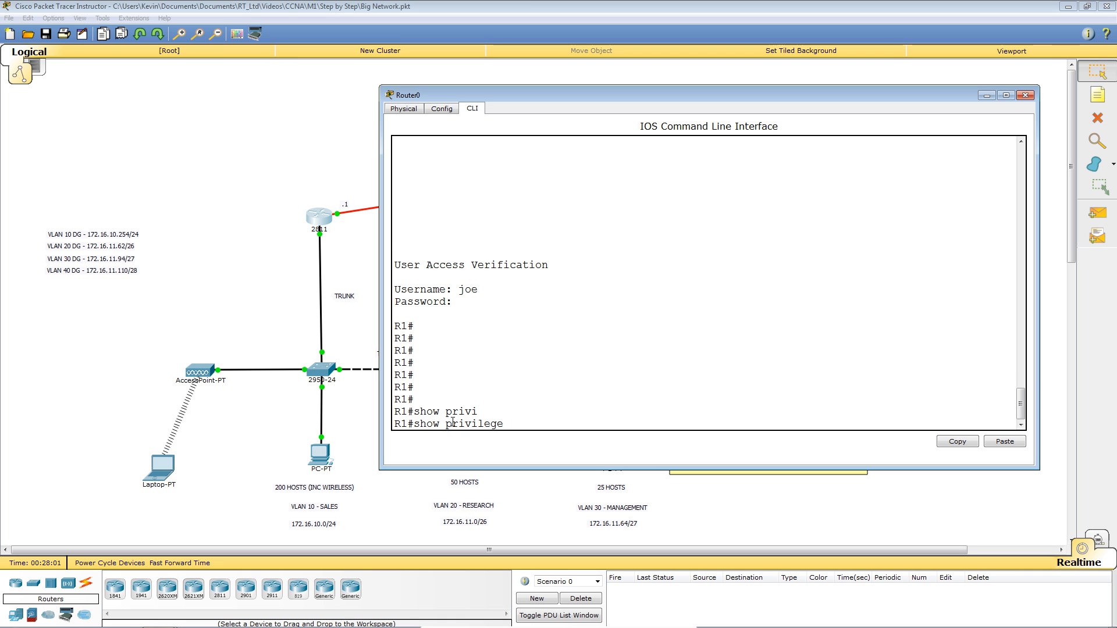
pyautogui.press('Return')
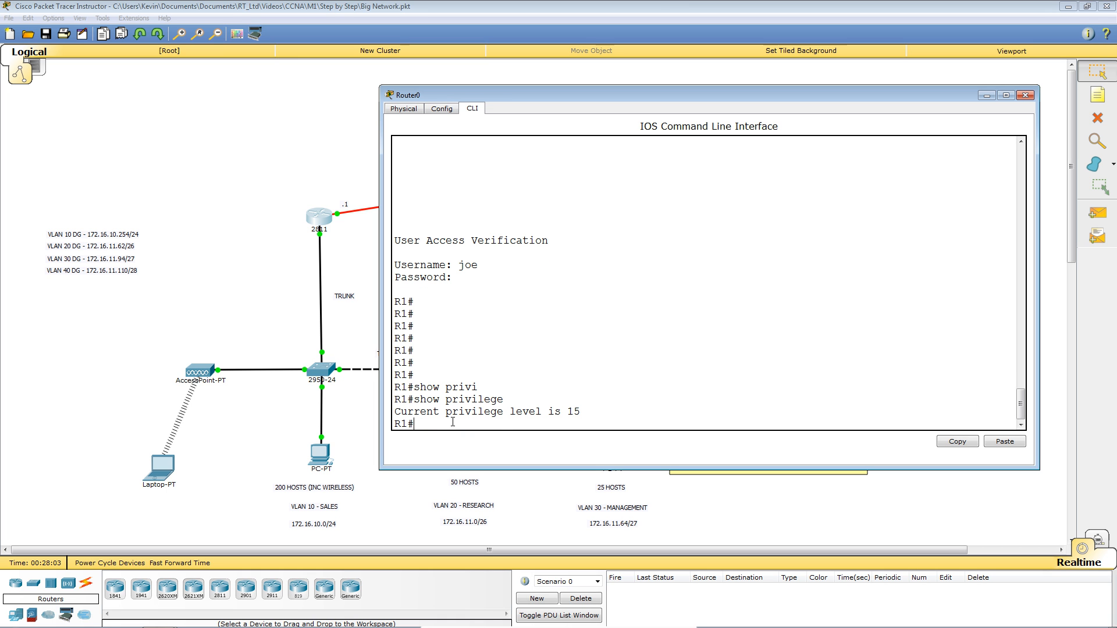
pyautogui.press('Return')
pyautogui.press('Return')
pyautogui.press('Return')
pyautogui.press('Return')
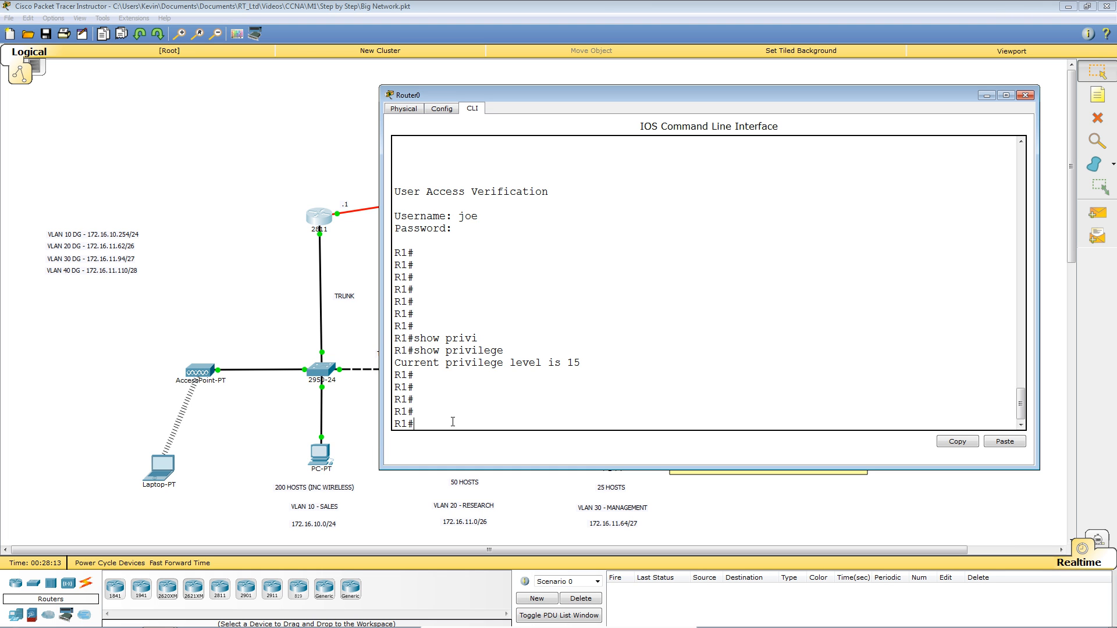
pyautogui.press('Return')
pyautogui.press('Return')
pyautogui.press('Return')
pyautogui.press('Return')
pyautogui.press('Return')
pyautogui.press('Return')
pyautogui.press('Return')
pyautogui.press('Return')
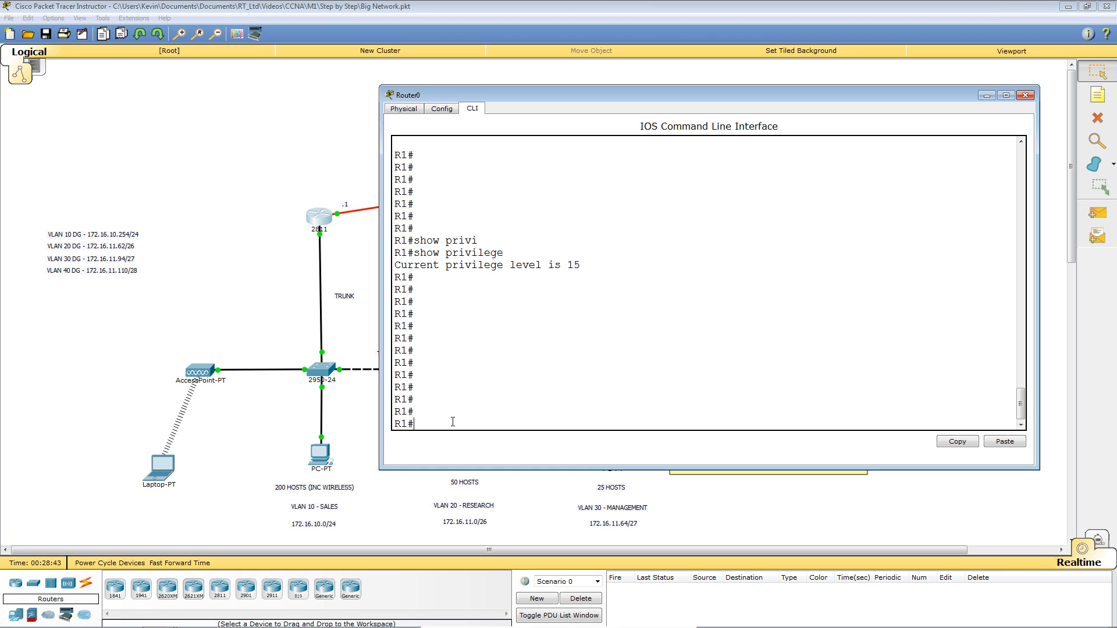
# In global configuration, add a second username with privilege 3 and a secret password.
pyautogui.write('conf t')
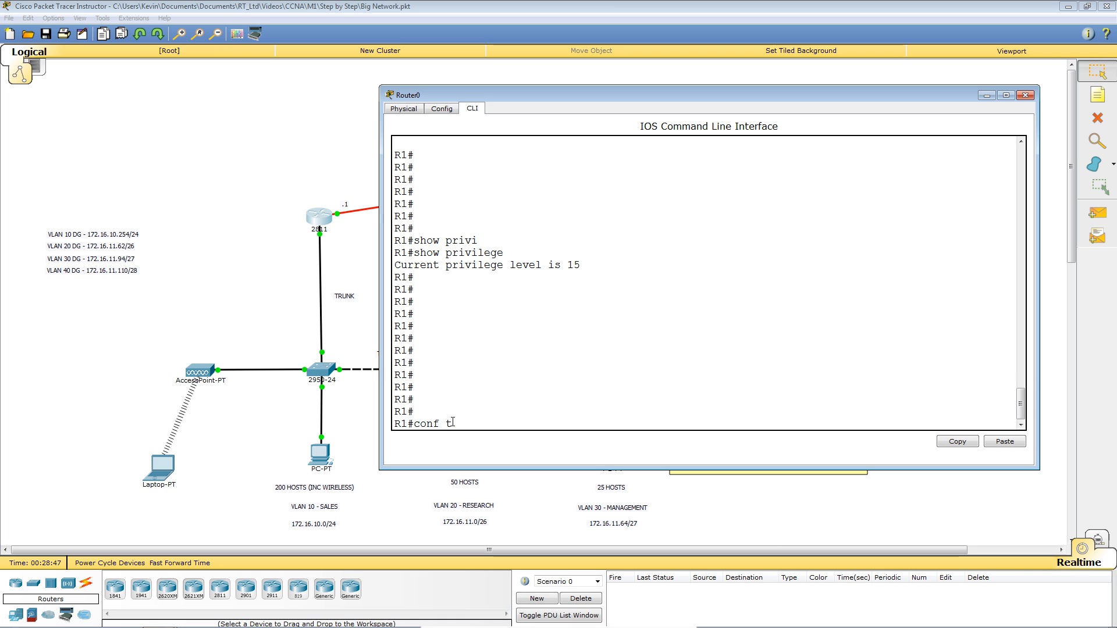
pyautogui.press('Return')
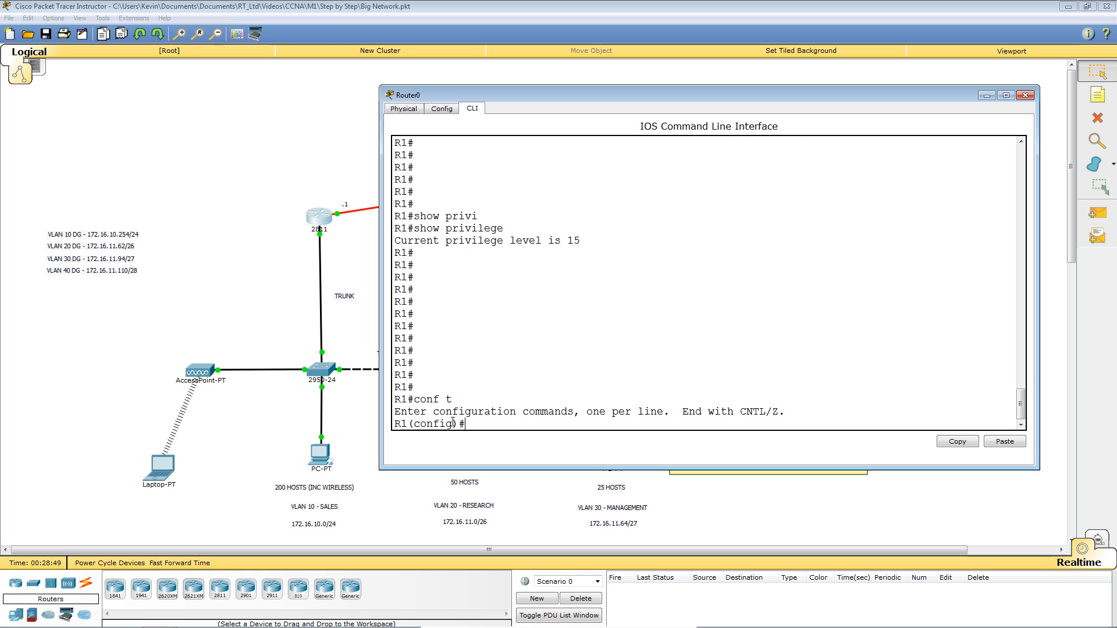
pyautogui.write('use')
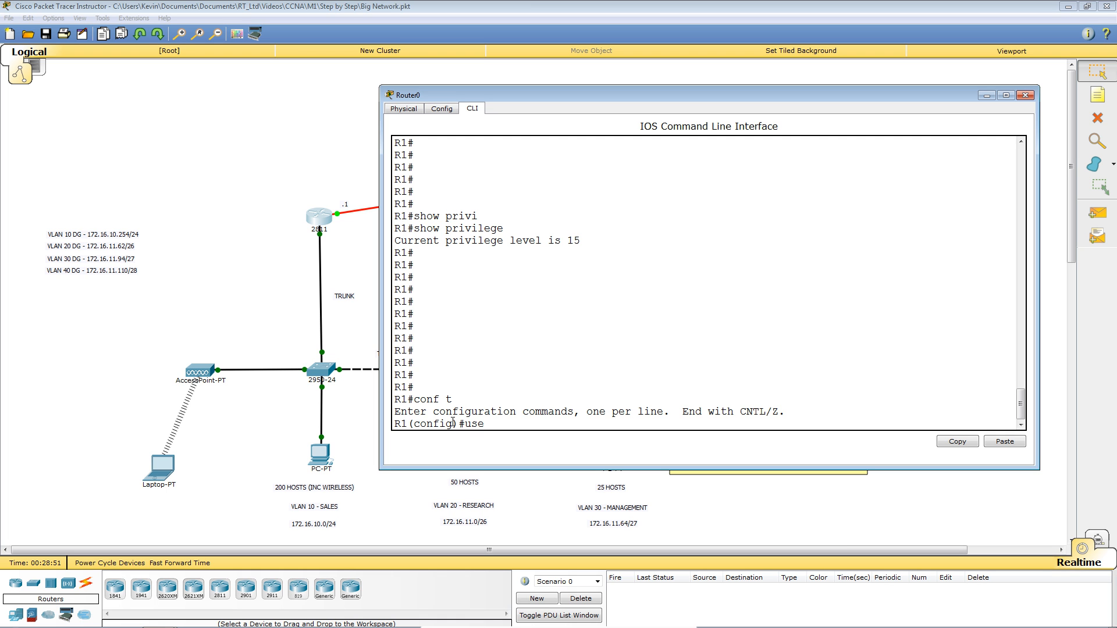
pyautogui.write('r')
pyautogui.press('Tab')
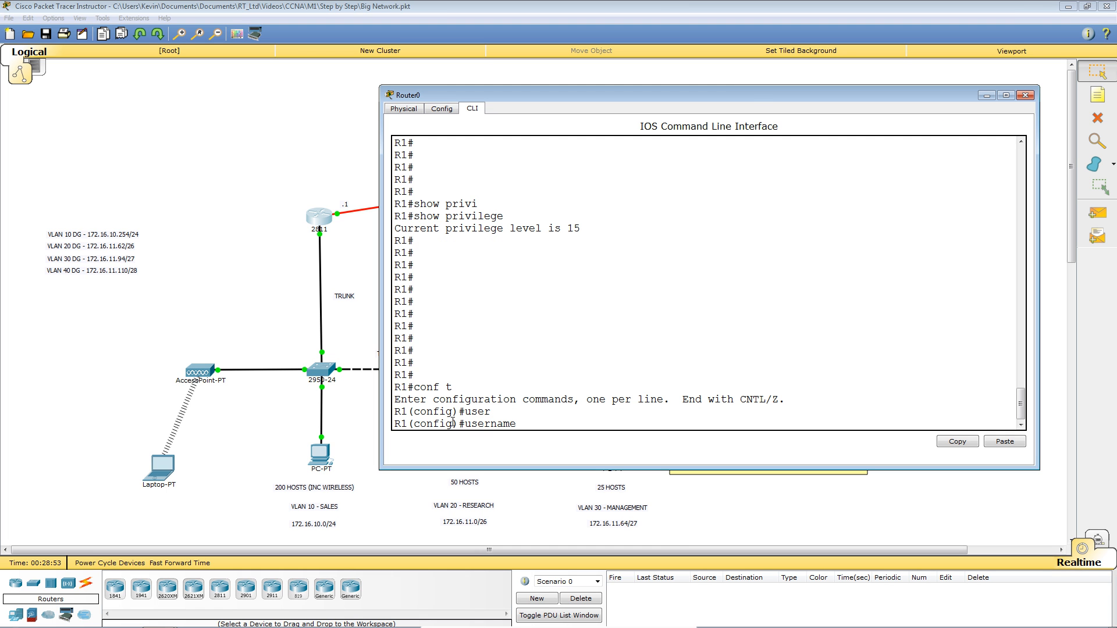
pyautogui.write('paul pri')
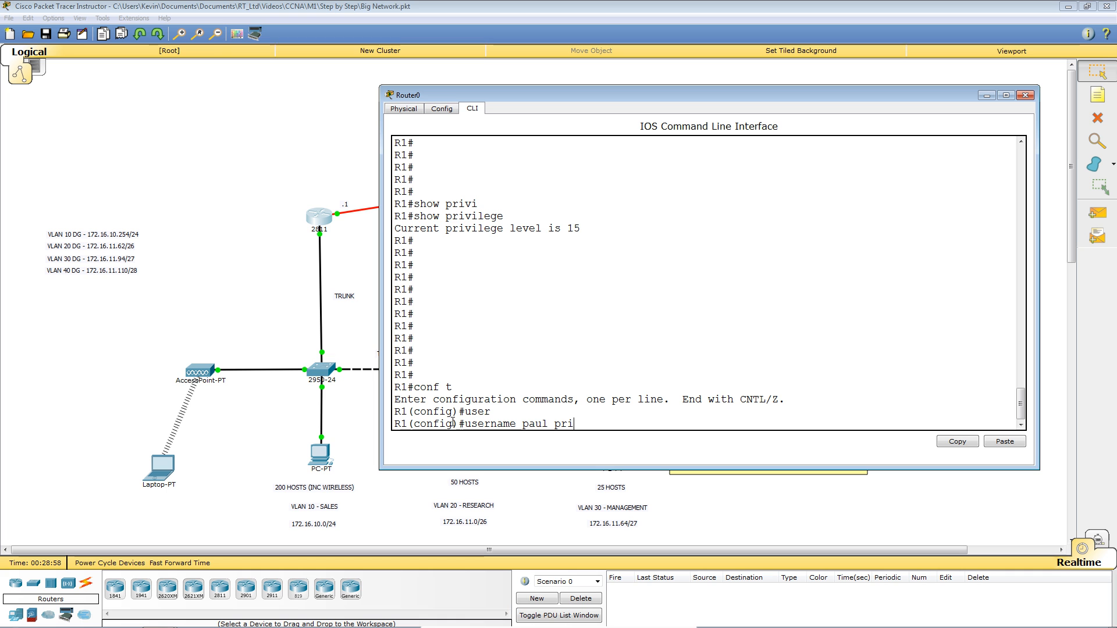
pyautogui.write('v')
pyautogui.press('Tab')
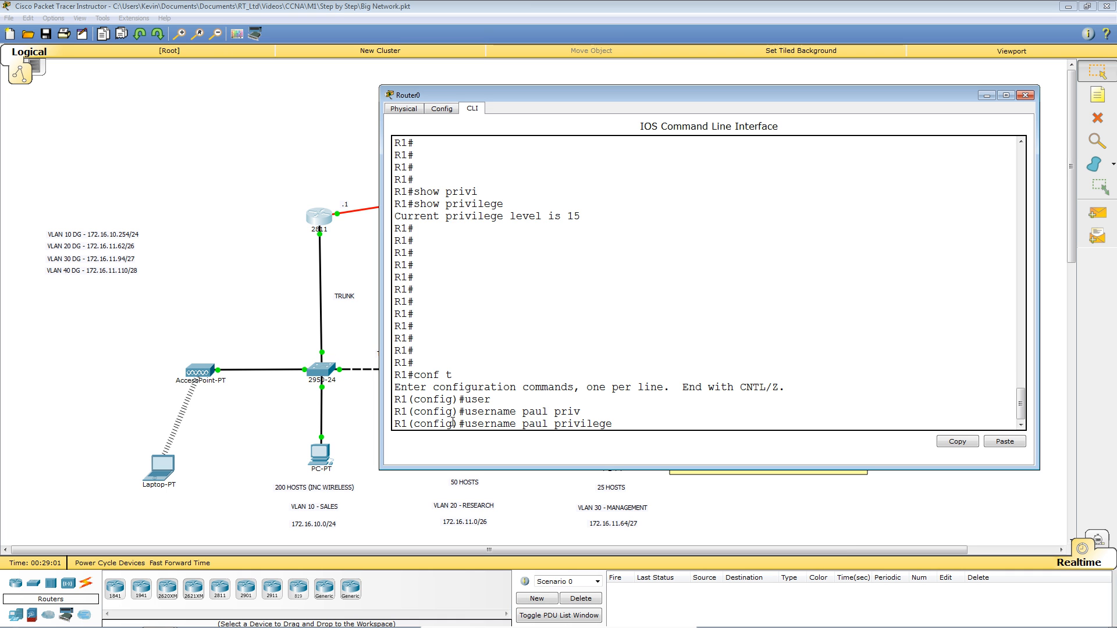
pyautogui.write('?')
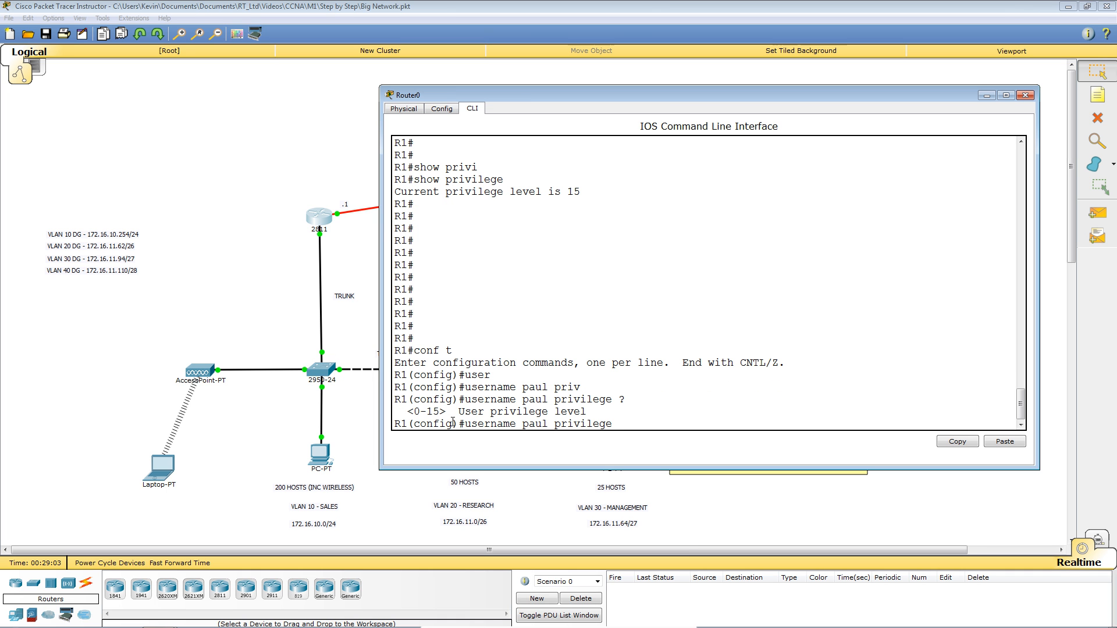
pyautogui.write('3 serc')
pyautogui.press('Tab')
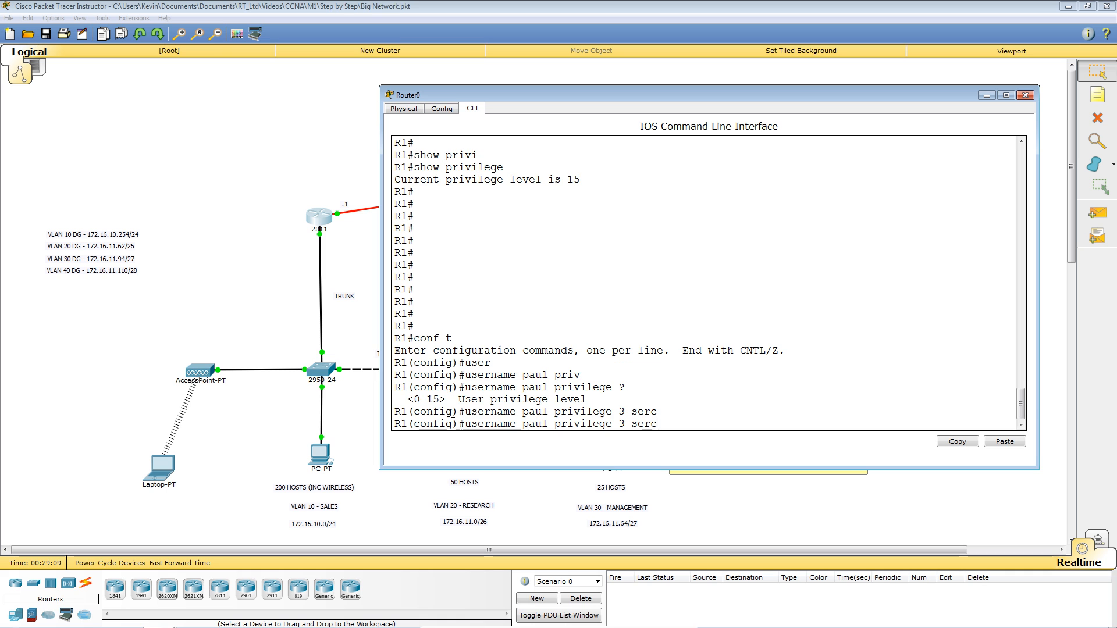
pyautogui.press('BackSpace')
pyautogui.press('BackSpace')
pyautogui.press('BackSpace')
pyautogui.write('e')
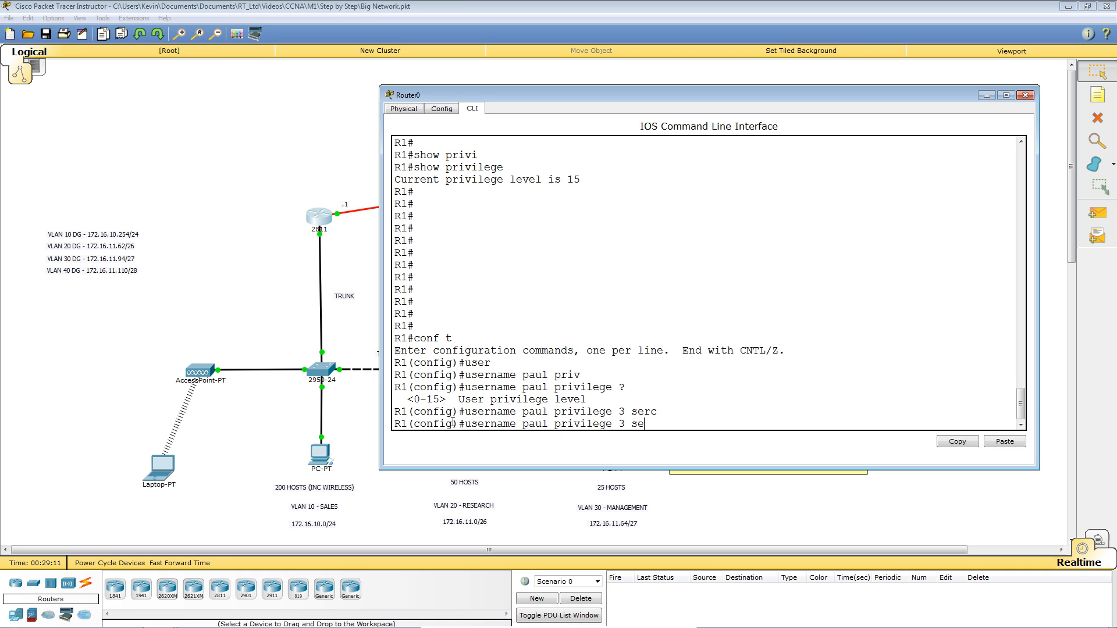
pyautogui.write('cre')
pyautogui.press('Tab')
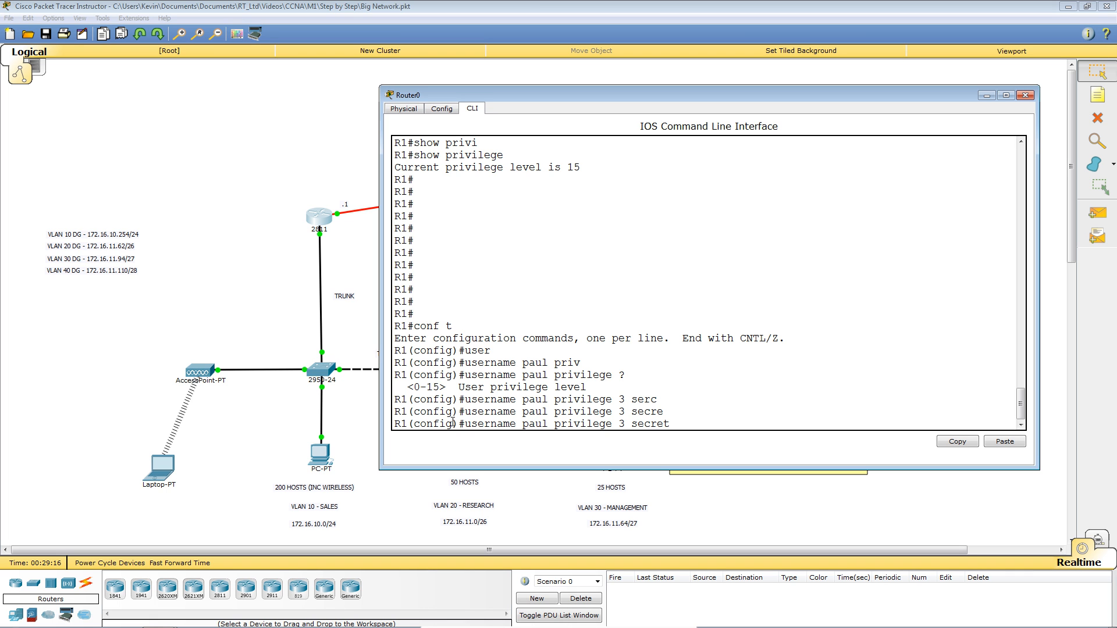
pyautogui.write('cisc')
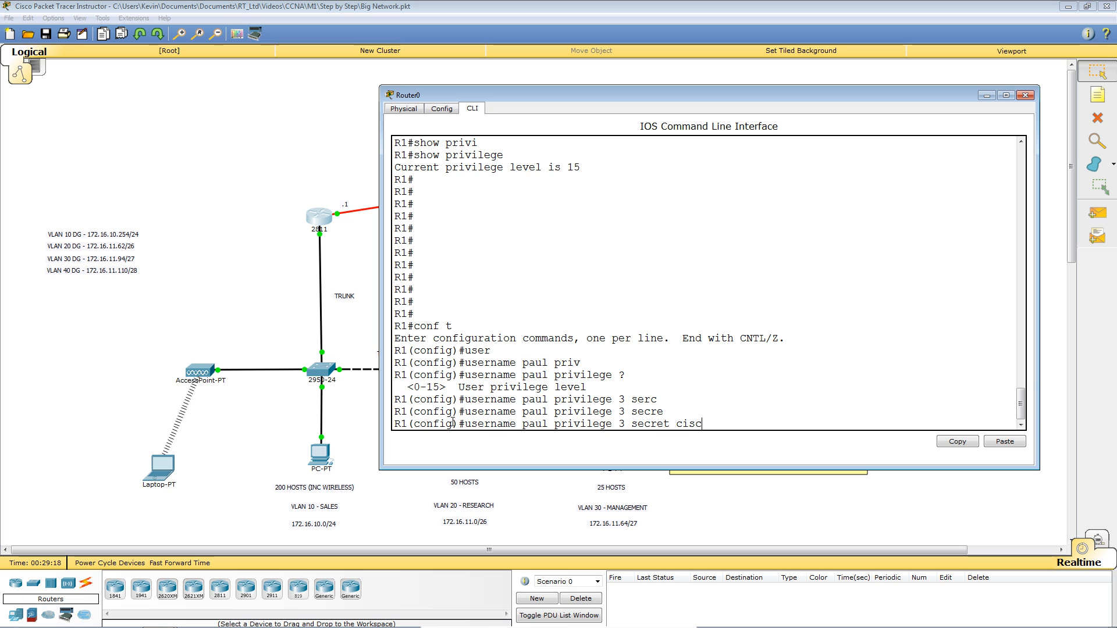
pyautogui.write('ocisco')
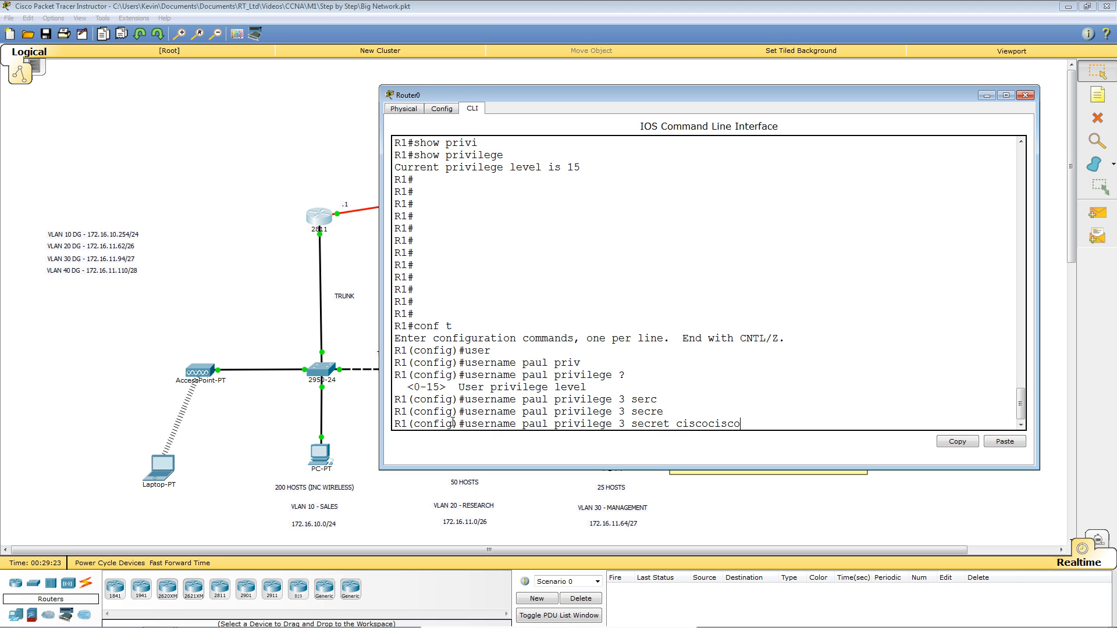
pyautogui.write('cisco')
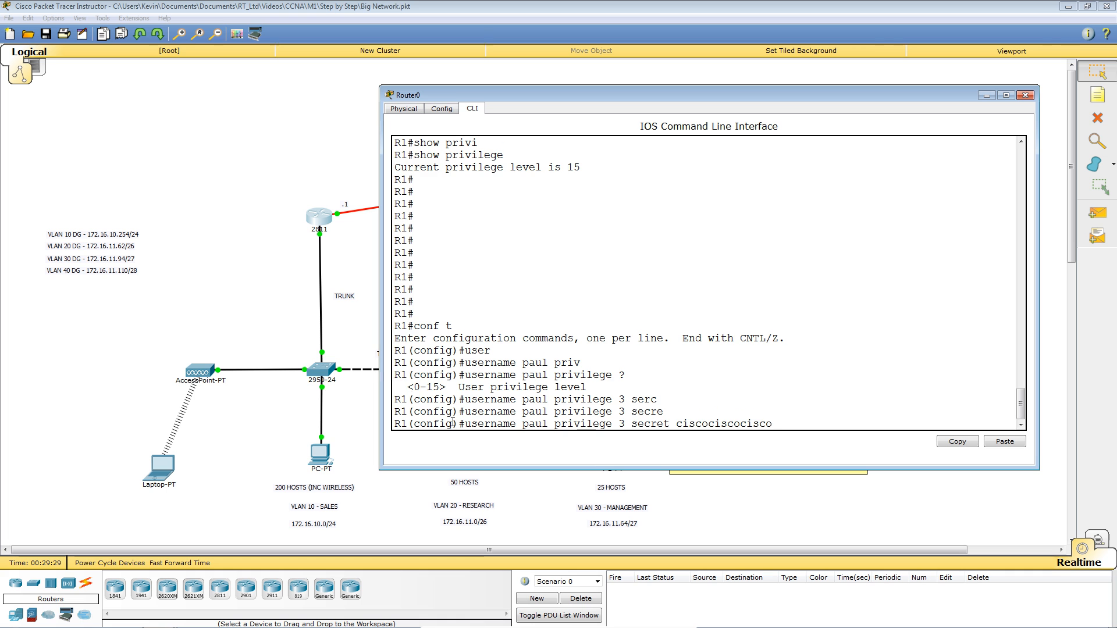
pyautogui.press('Return')
pyautogui.press('Return')
pyautogui.press('Return')
pyautogui.press('Return')
pyautogui.press('Return')
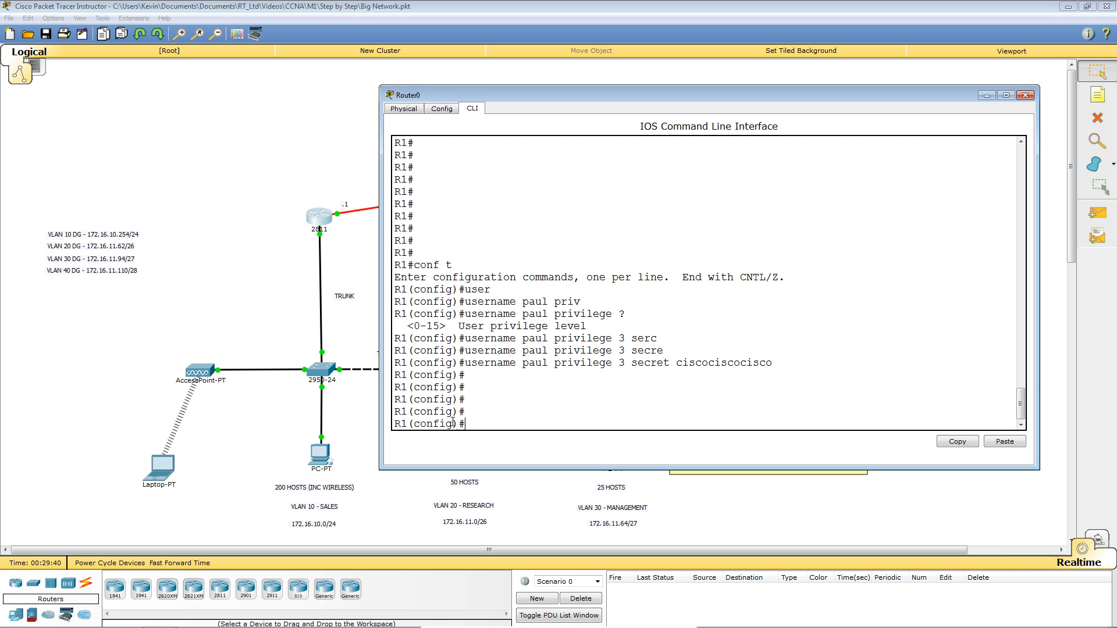
# Enter 'privilege exec level 3 show startup-config', then exit configuration mode.
pyautogui.write('privil')
pyautogui.press('Tab')
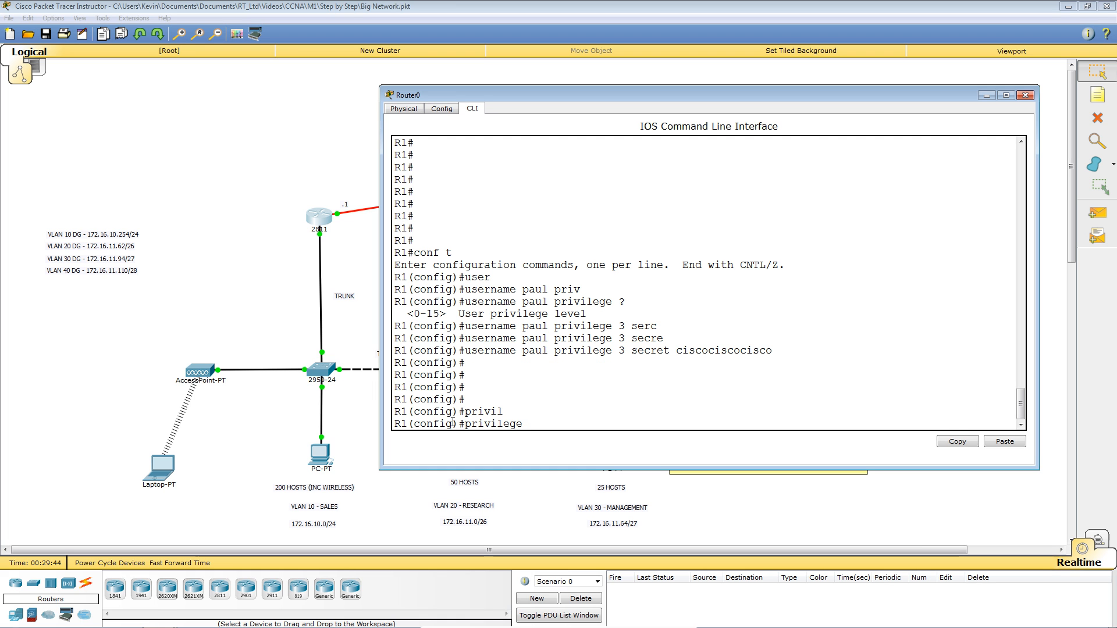
pyautogui.write('ex')
pyautogui.press('Tab')
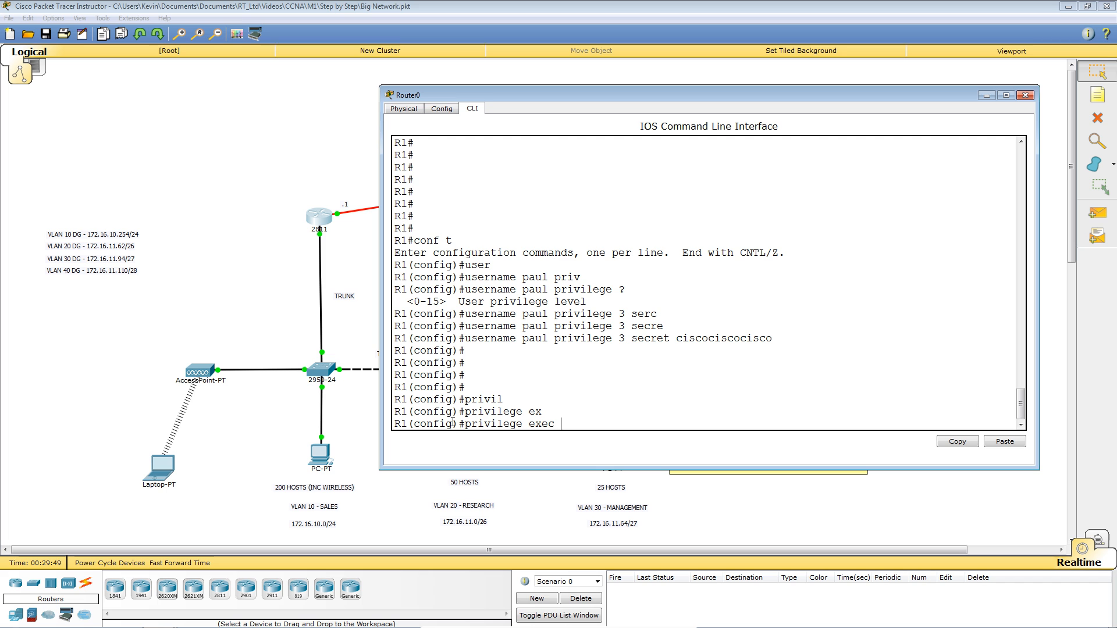
pyautogui.write('lev')
pyautogui.press('Tab')
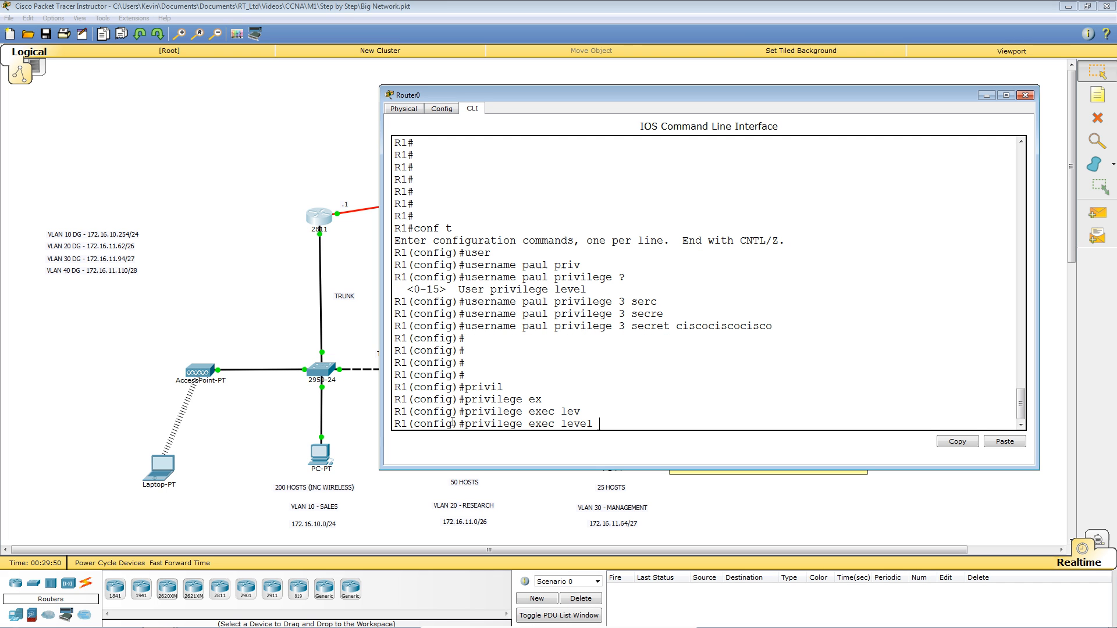
pyautogui.write('3 show st')
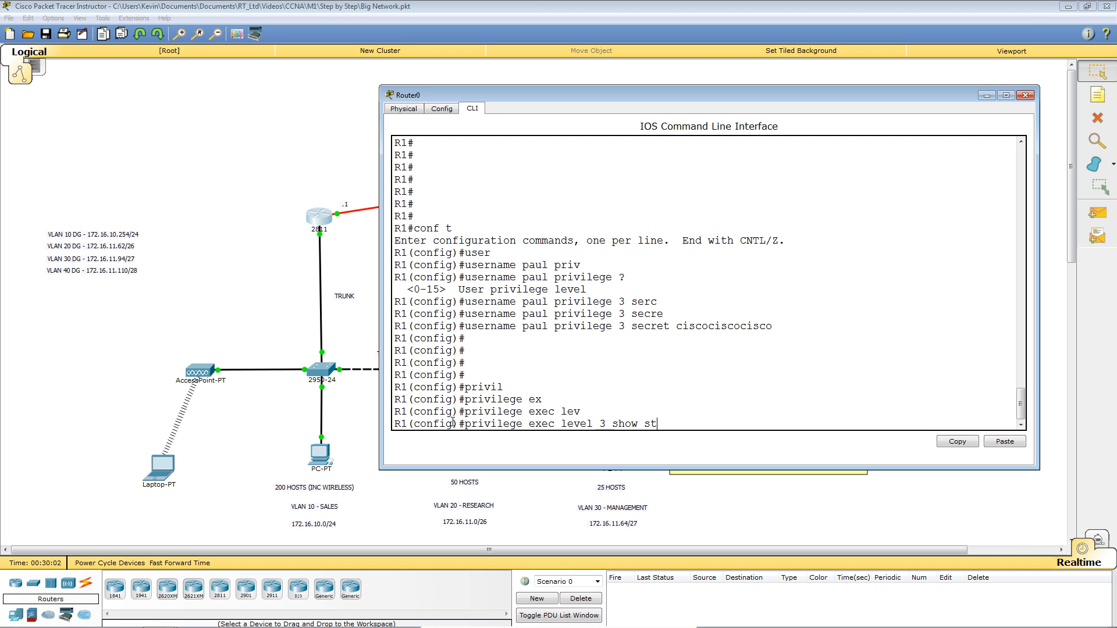
pyautogui.write('artup-config')
pyautogui.press('Return')
pyautogui.press('Return')
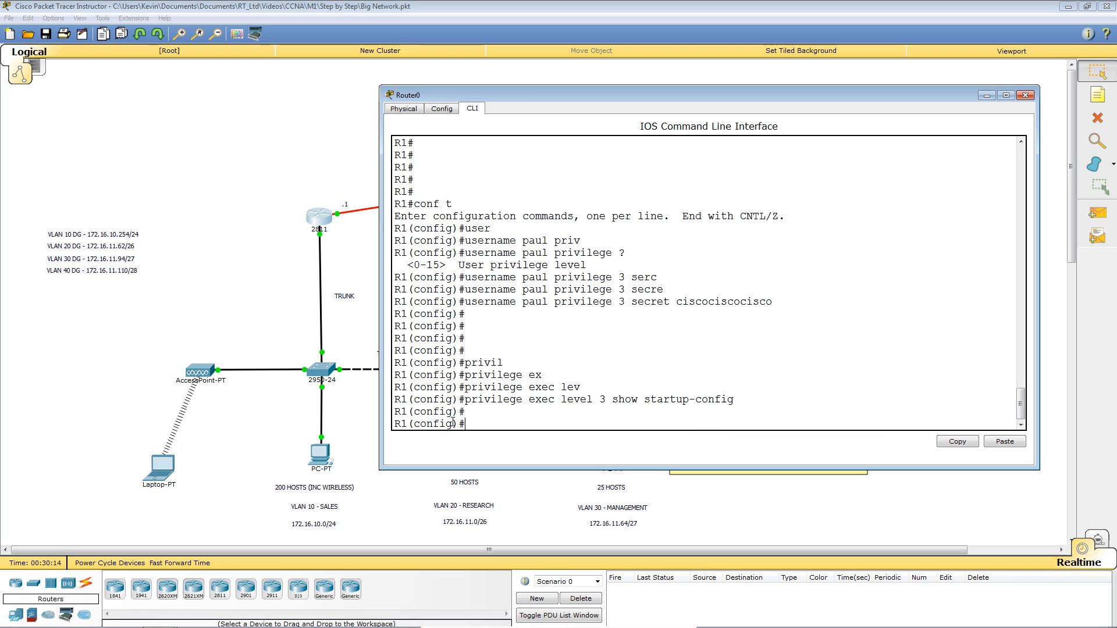
pyautogui.press('Return')
pyautogui.press('Return')
pyautogui.press('Return')
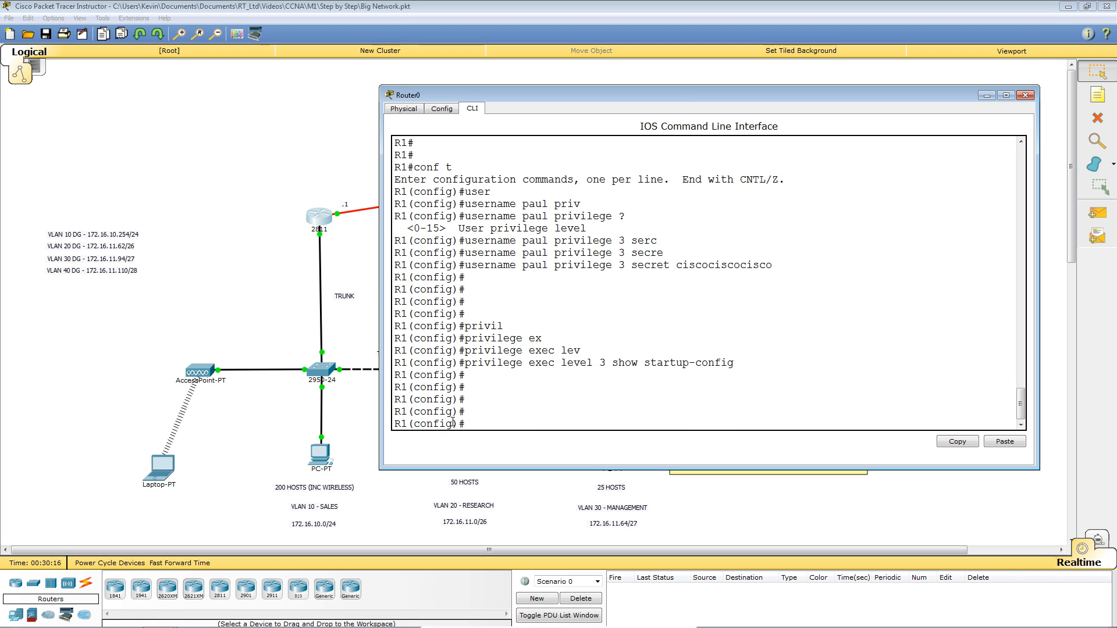
pyautogui.hotkey('ctrl', 'z')
pyautogui.press('Return')
pyautogui.press('Return')
pyautogui.press('Return')
# Log out and log back in as the privilege-3 user with its password.
pyautogui.write('lo')
pyautogui.press('Return')
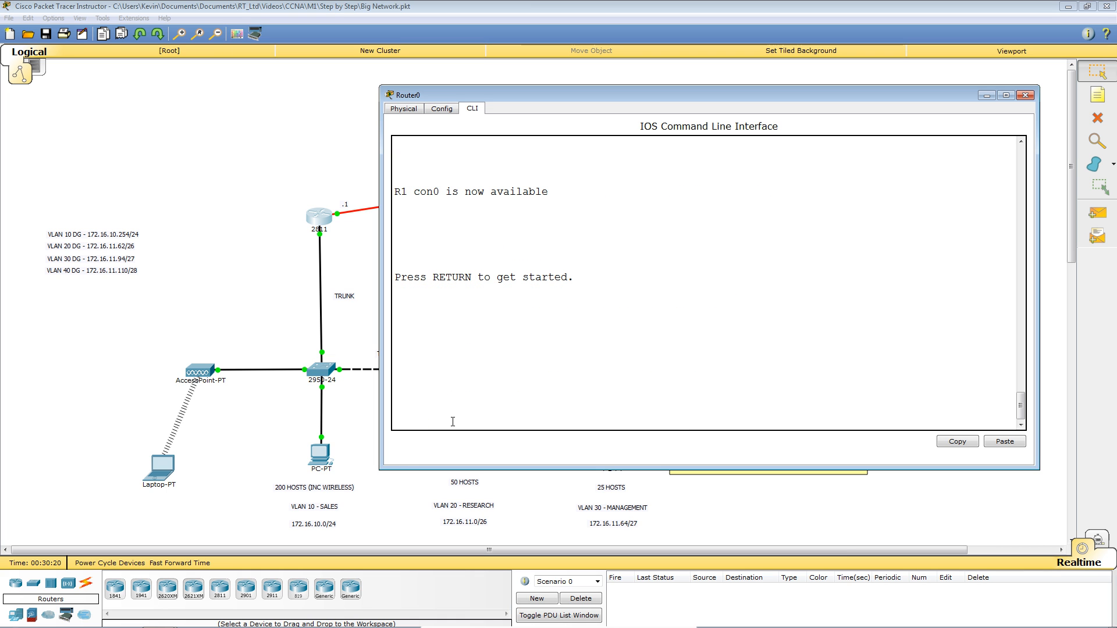
pyautogui.scroll(6, 741, 337)
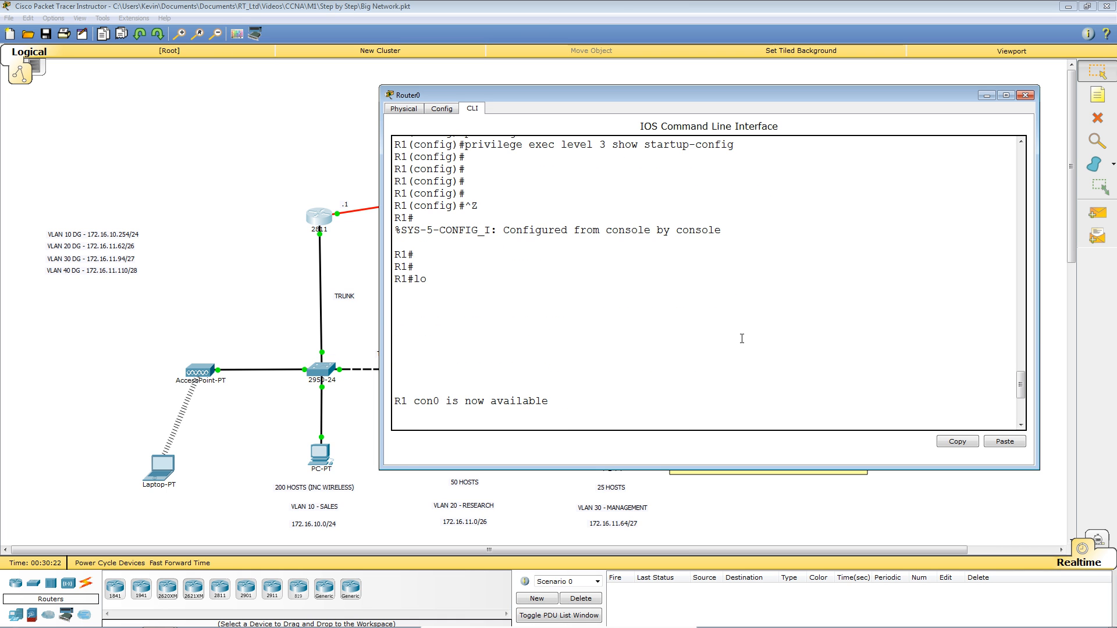
pyautogui.scroll(4, 742, 338)
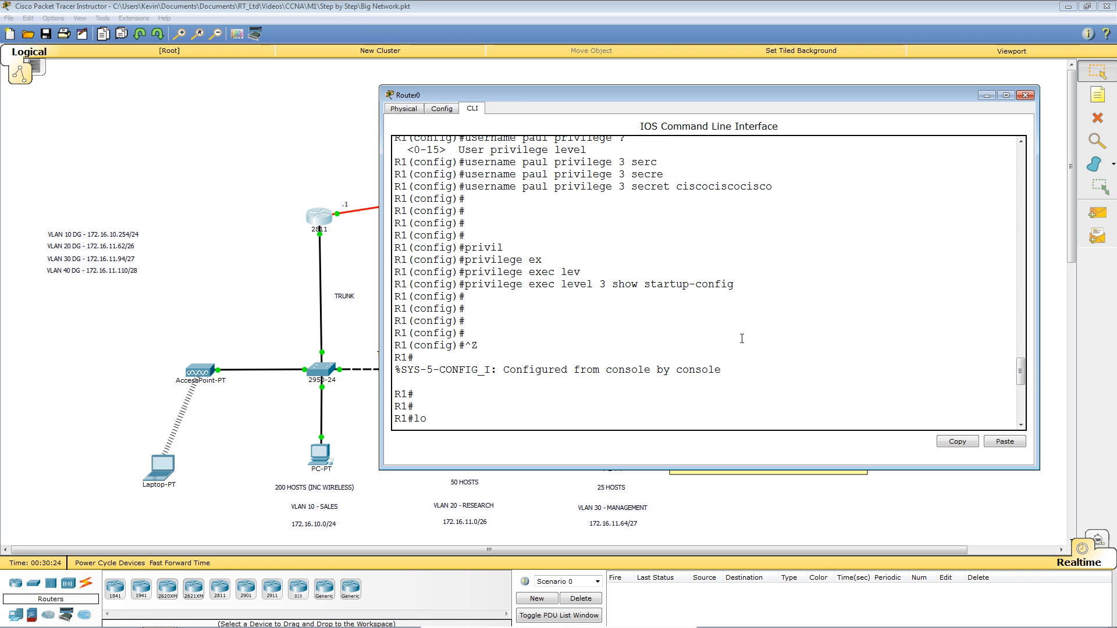
pyautogui.scroll(-10, 742, 339)
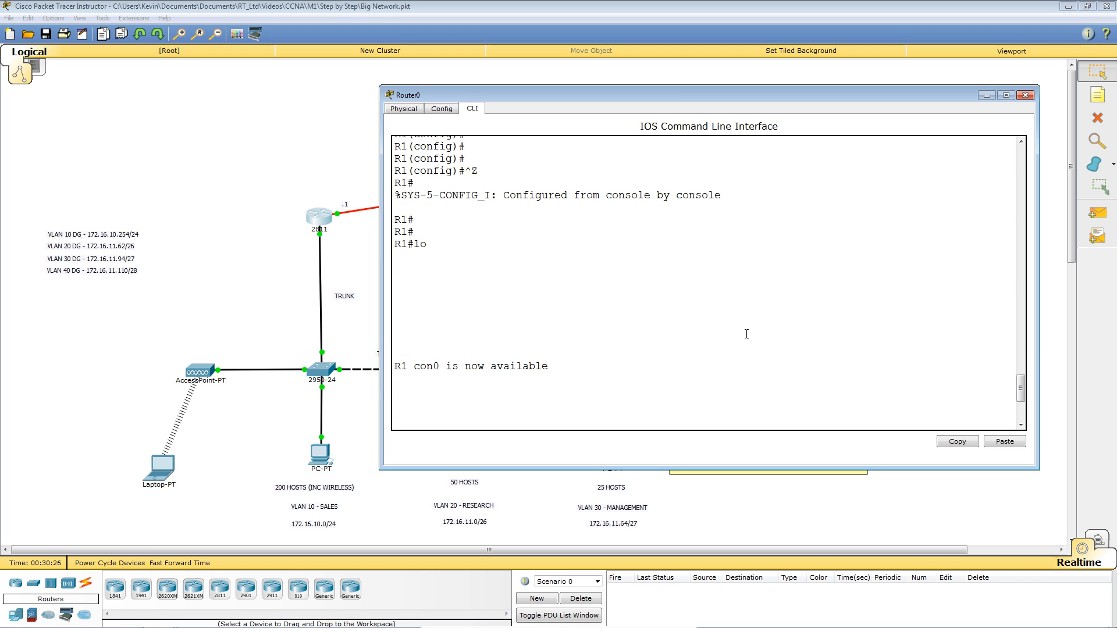
pyautogui.press('Return')
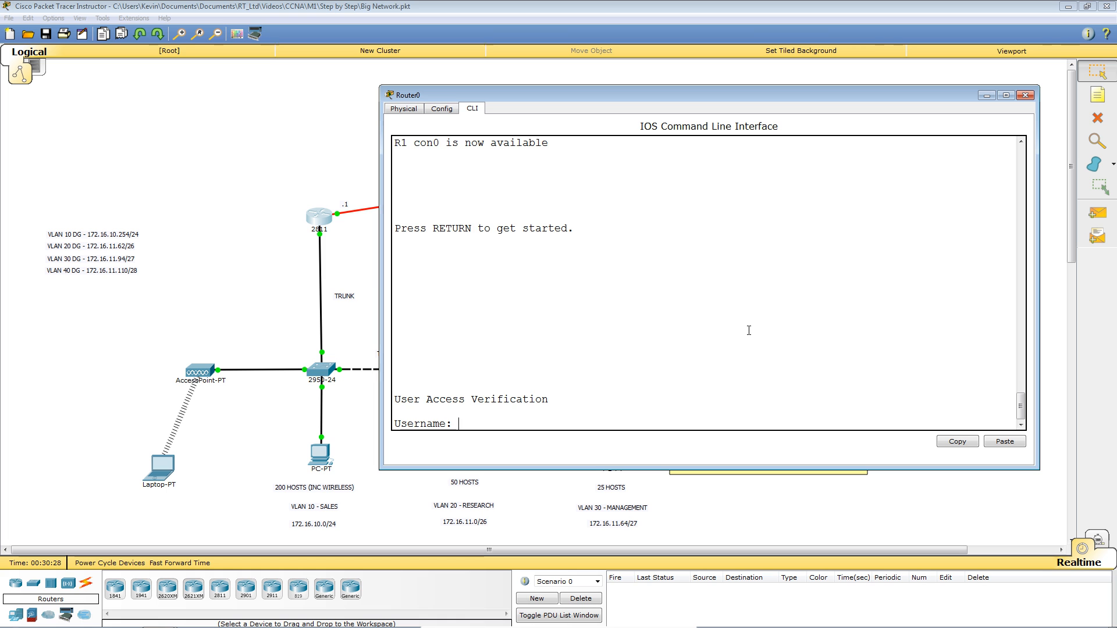
pyautogui.write('paul')
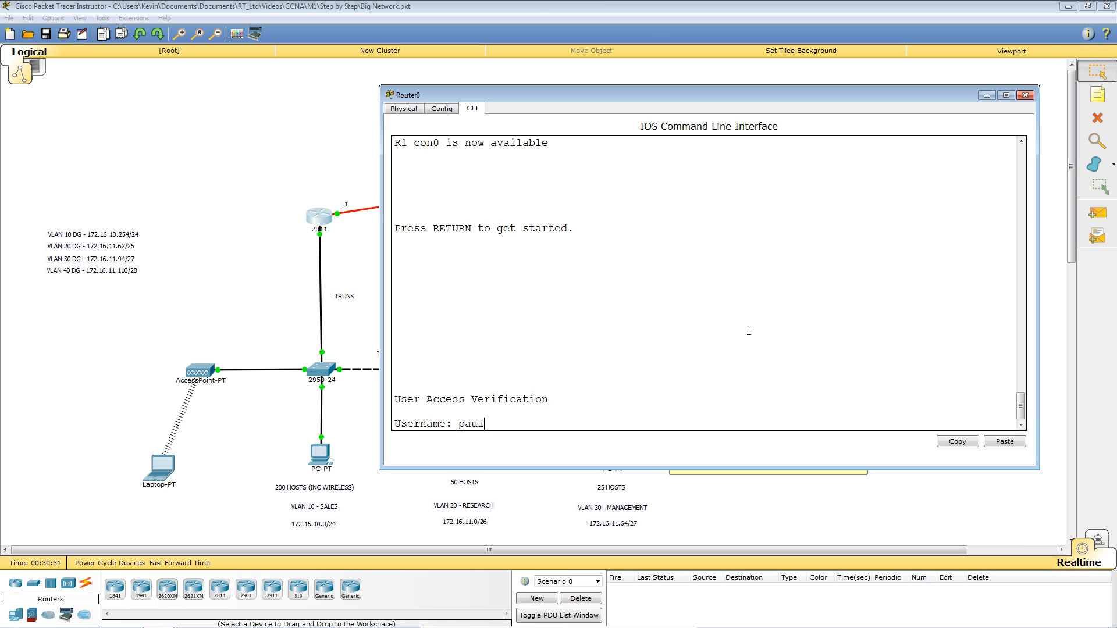
pyautogui.press('Return')
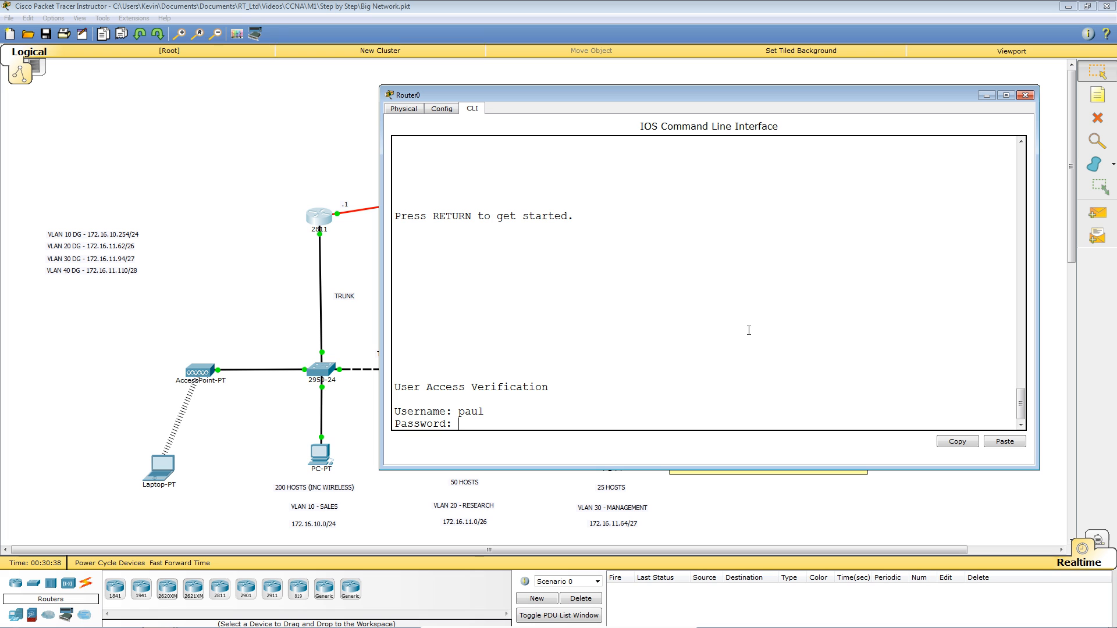
pyautogui.press('Return')
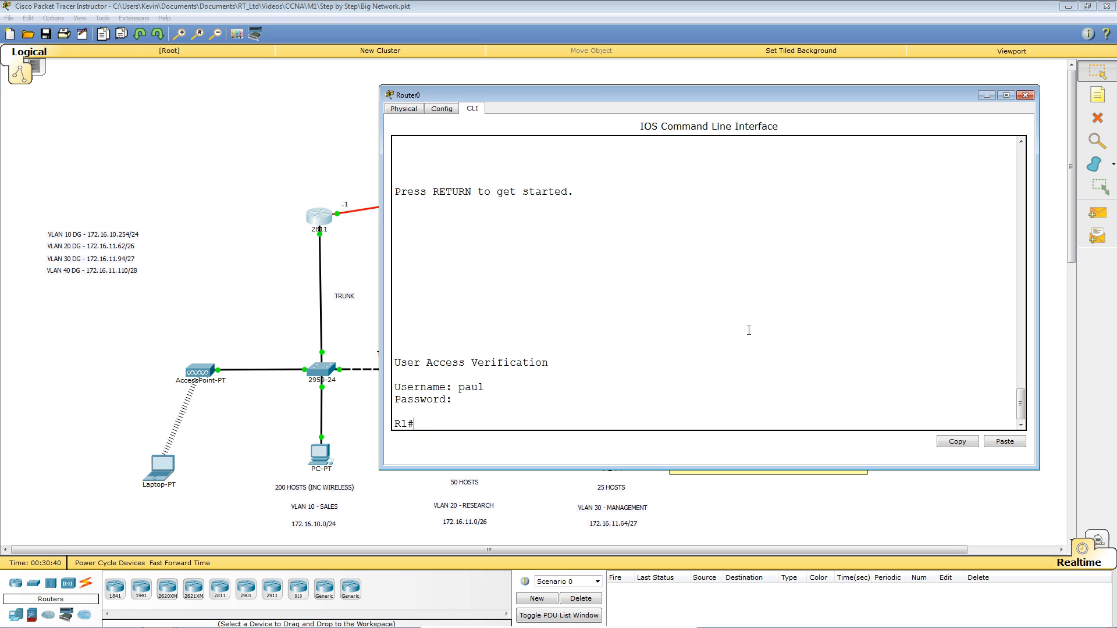
# Run show privilege and confirm the current level is 3.
pyautogui.press('Return')
pyautogui.press('Return')
pyautogui.press('Return')
pyautogui.press('Return')
pyautogui.press('Return')
pyautogui.press('Return')
pyautogui.press('Return')
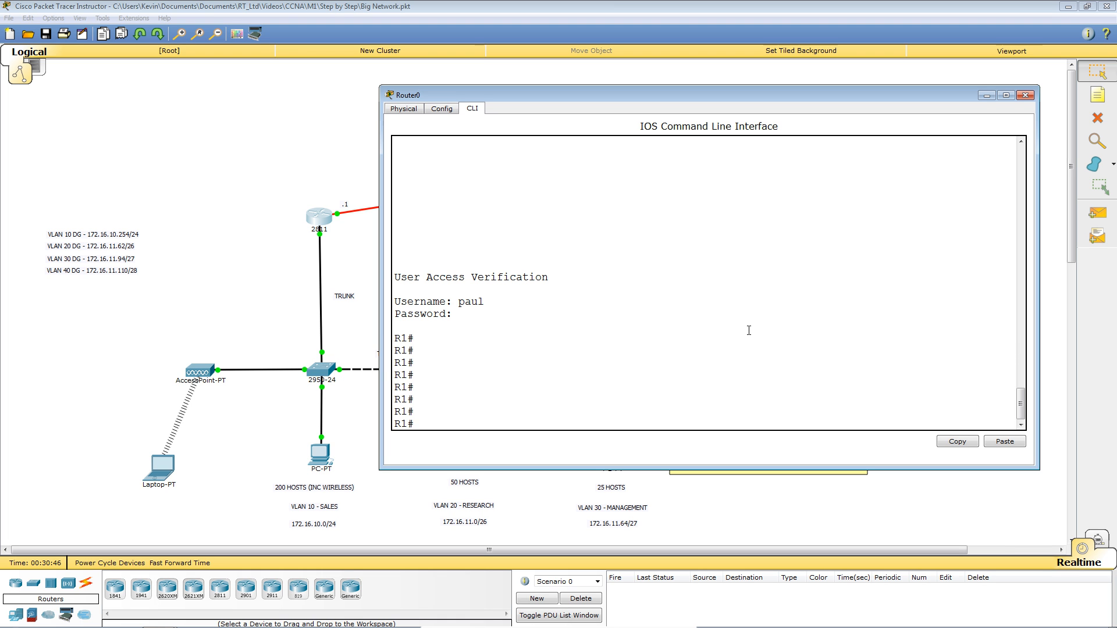
pyautogui.write('sho')
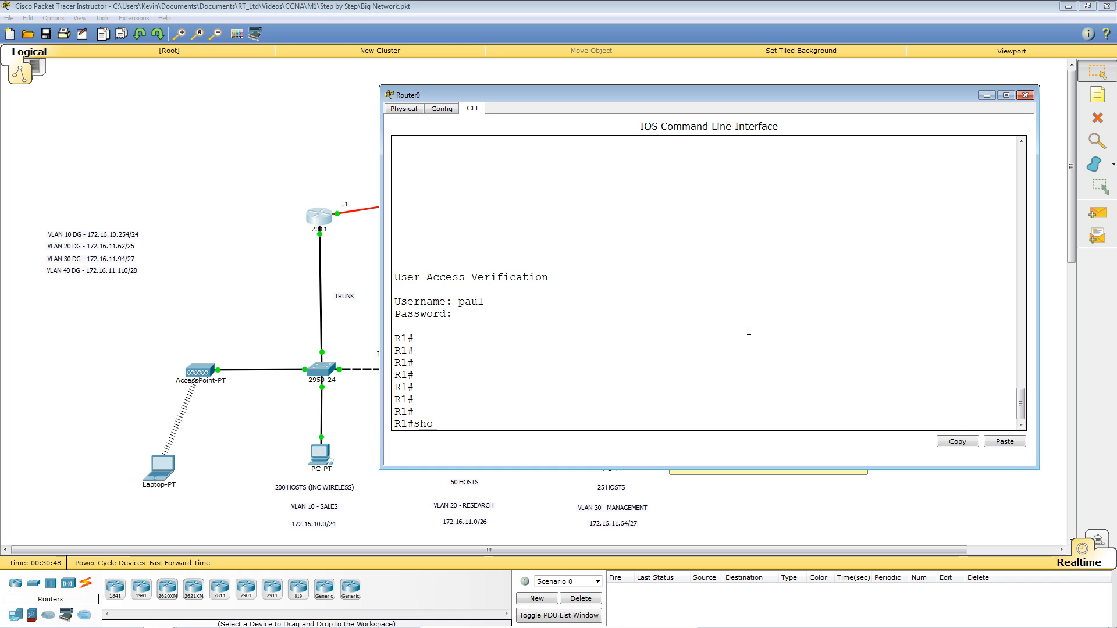
pyautogui.write('w priv')
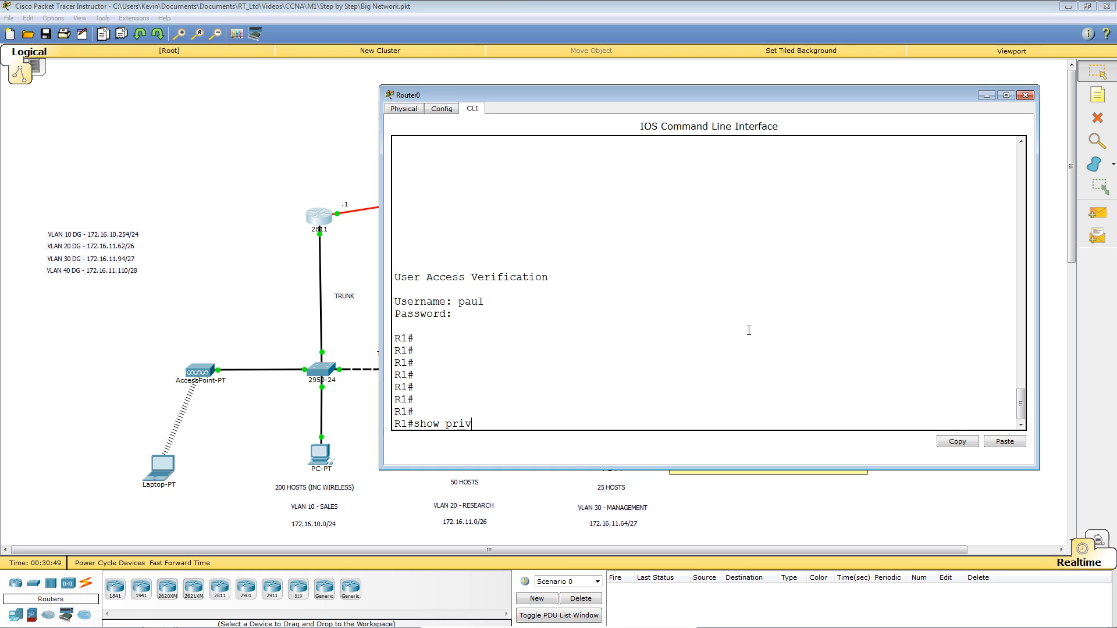
pyautogui.write('ilege')
pyautogui.press('Return')
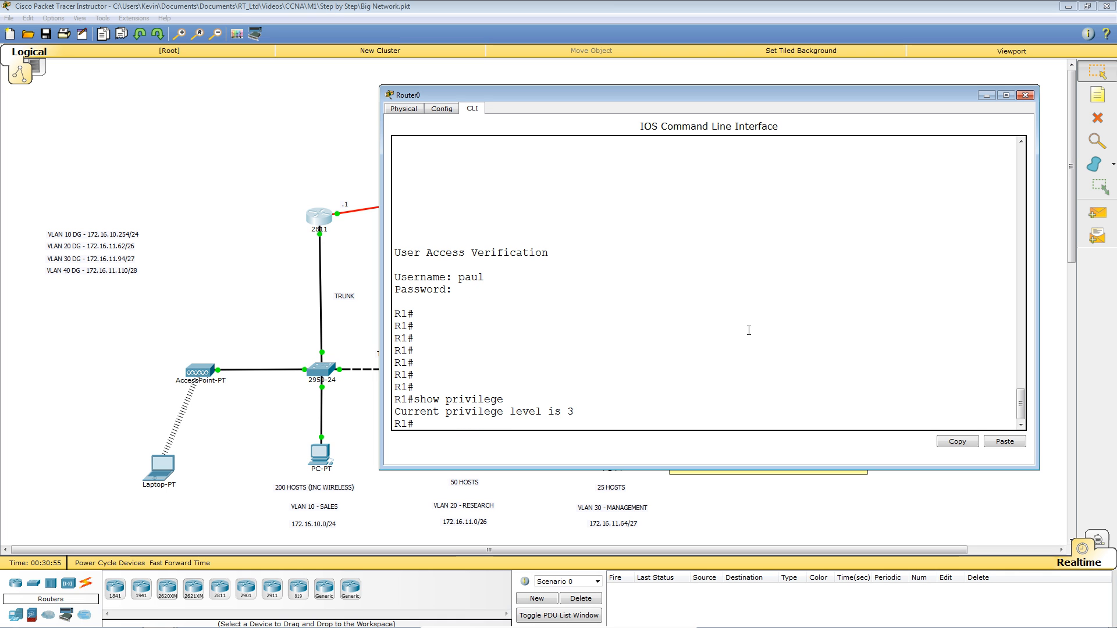
pyautogui.press('Return')
pyautogui.press('Return')
pyautogui.press('Return')
pyautogui.press('Return')
pyautogui.press('Return')
pyautogui.press('Return')
pyautogui.press('Return')
pyautogui.press('Return')
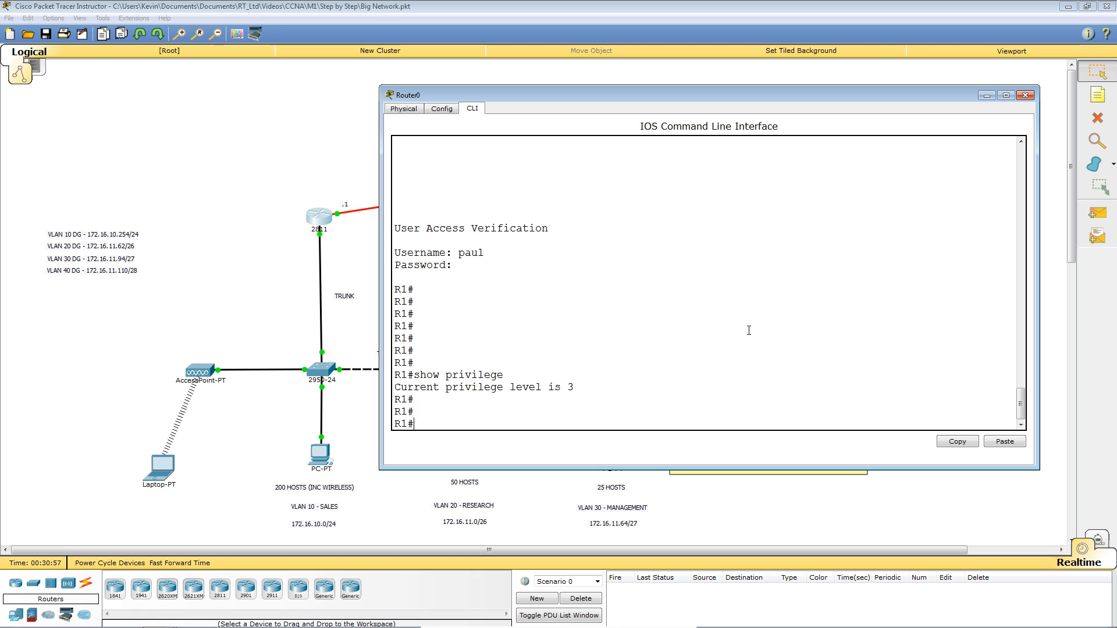
pyautogui.press('Return')
pyautogui.press('Return')
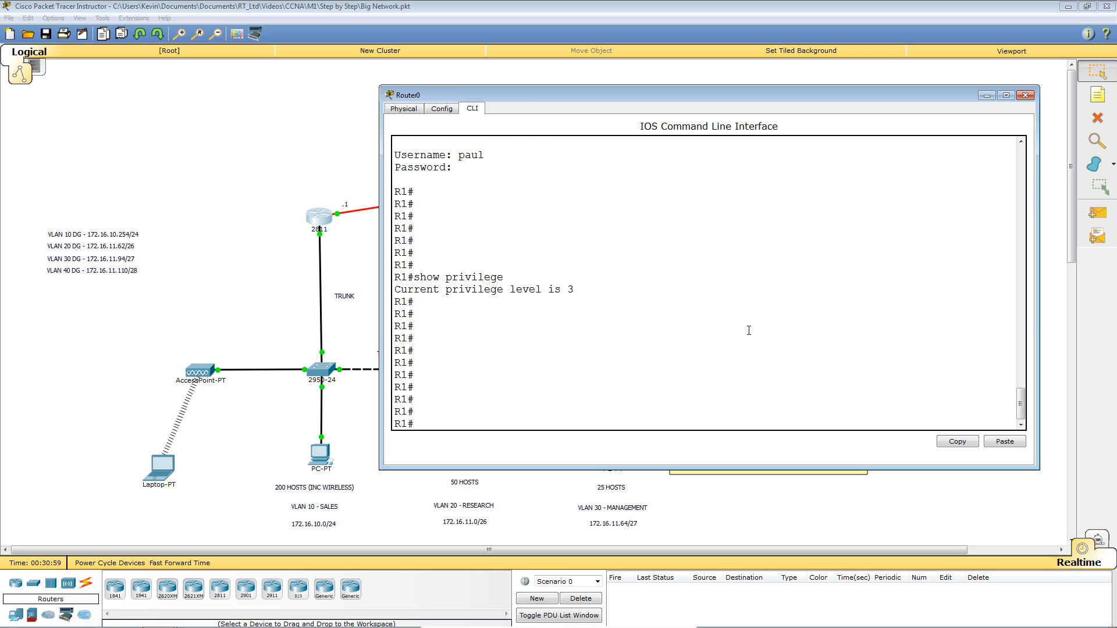
pyautogui.write('sh runn')
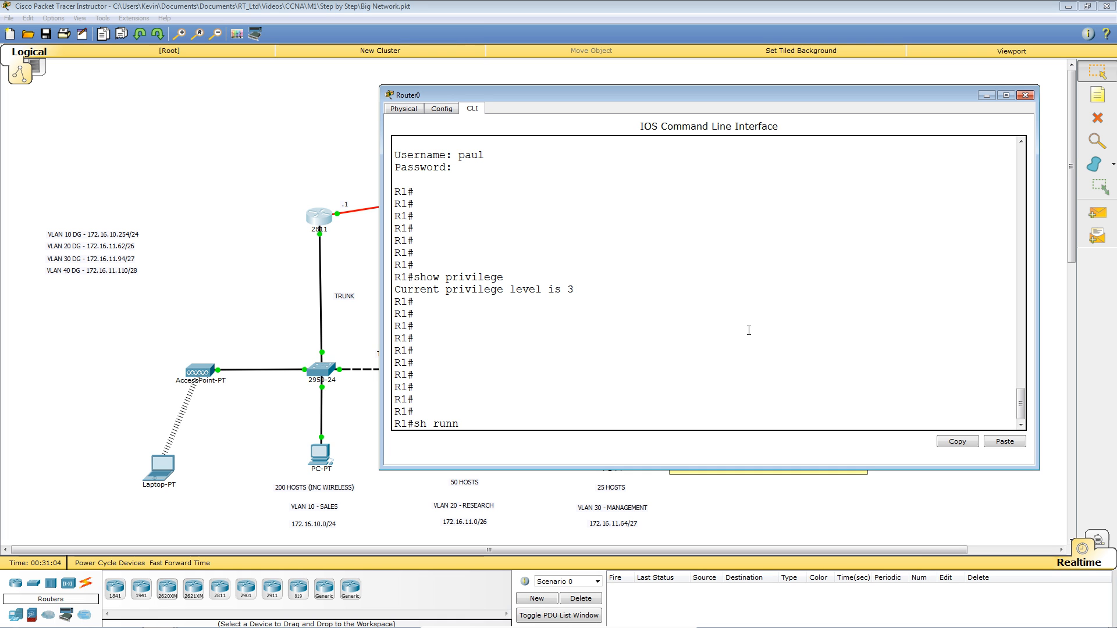
# Attempt show running-config (rejected at level 3), then page through the full show startup-config output.
pyautogui.press('Return')
pyautogui.press('Return')
pyautogui.press('Return')
pyautogui.press('Return')
pyautogui.press('Return')
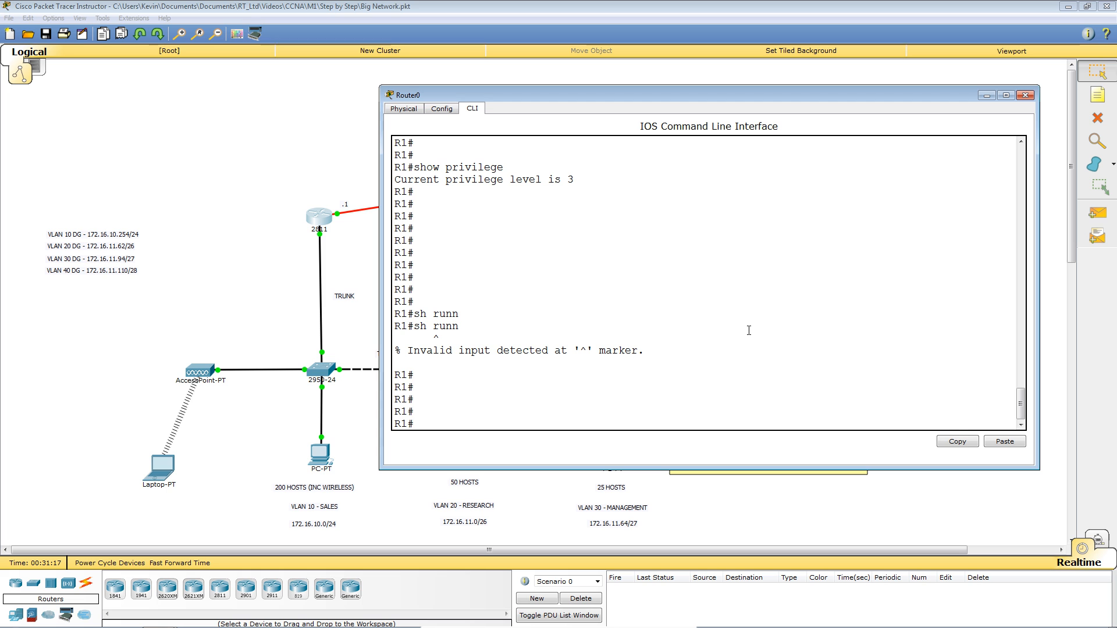
pyautogui.write('sh sta')
pyautogui.press('BackSpace')
pyautogui.write('r')
pyautogui.press('Tab')
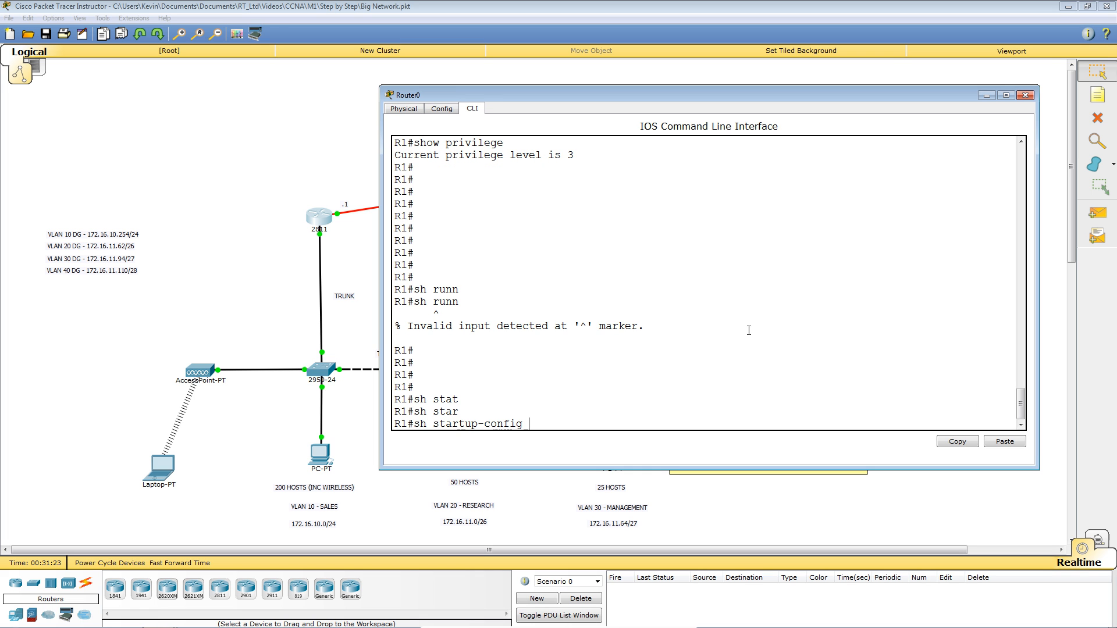
pyautogui.press('Return')
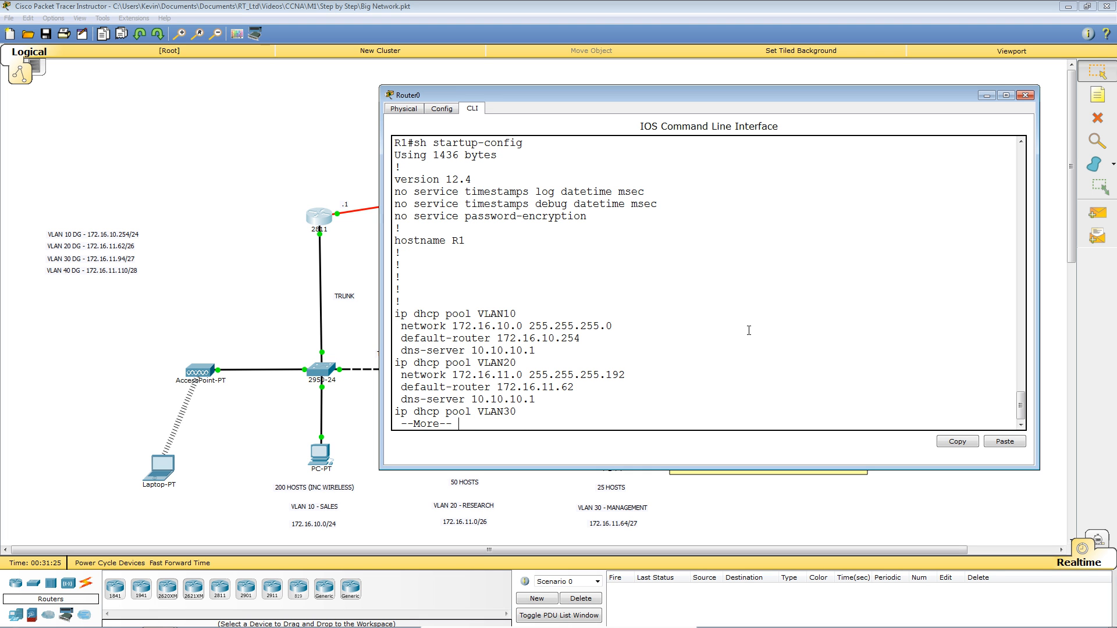
pyautogui.press('space')
pyautogui.press('space')
pyautogui.press('space')
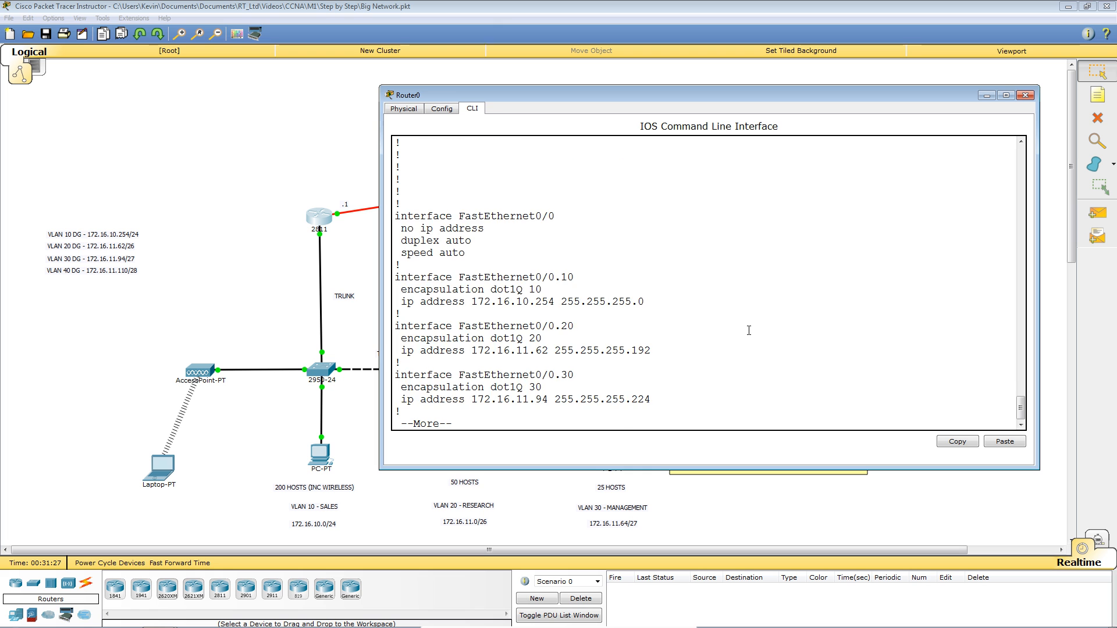
pyautogui.press('space')
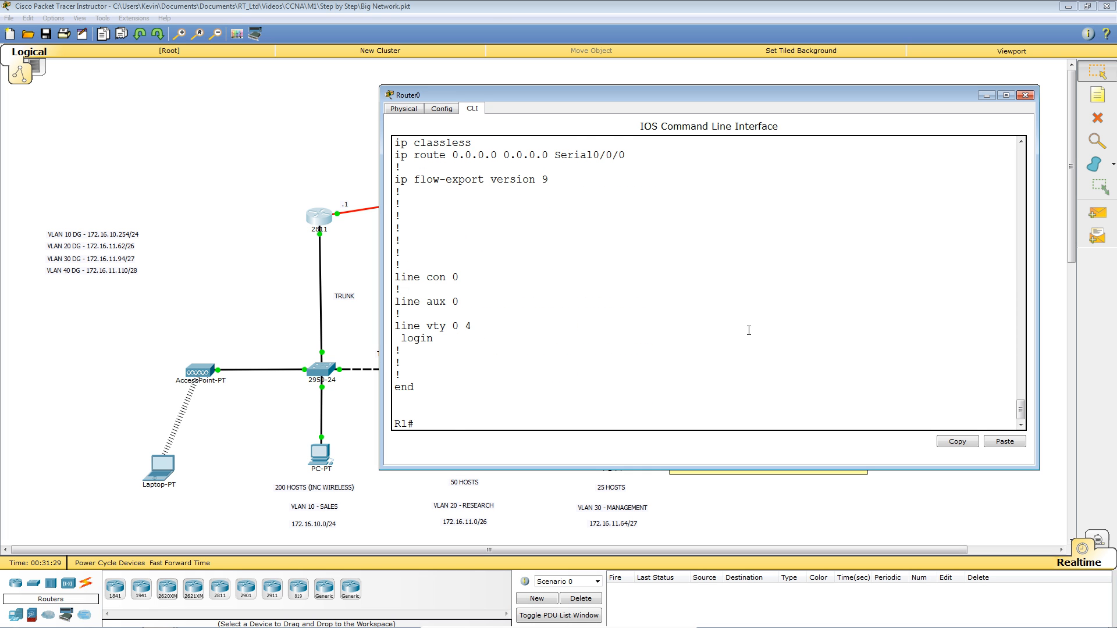
pyautogui.press('Return')
pyautogui.press('Return')
pyautogui.press('Return')
pyautogui.press('Return')
pyautogui.press('Return')
pyautogui.press('Return')
pyautogui.press('Return')
pyautogui.press('Return')
pyautogui.press('Return')
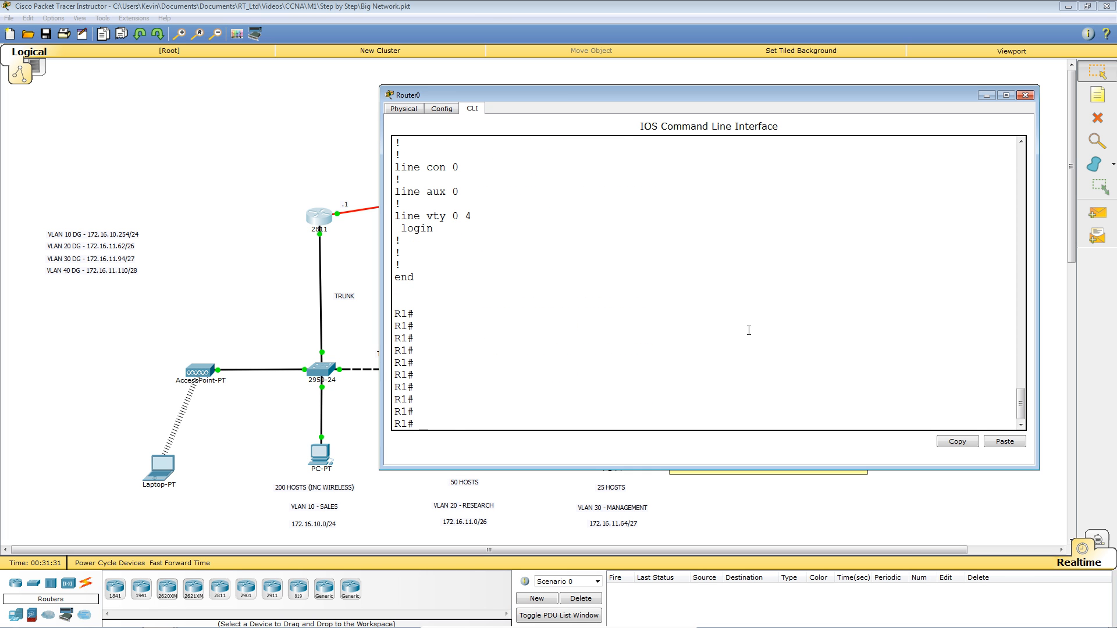
# Log out and log back in as the privilege-15 local user at the R1# prompt.
pyautogui.write('lo')
pyautogui.press('Return')
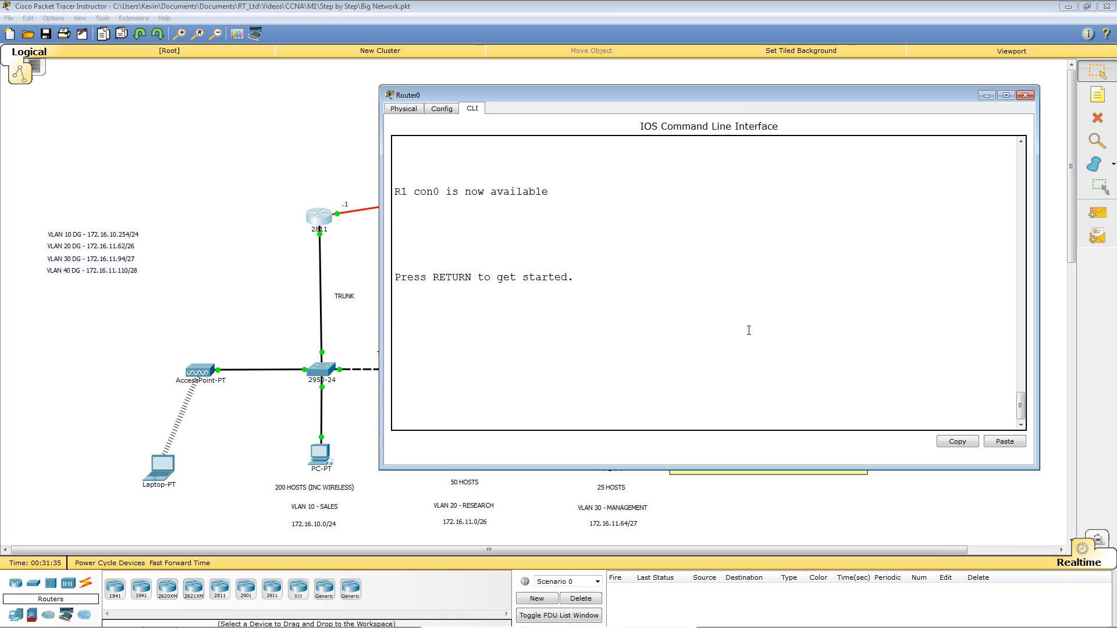
pyautogui.press('Return')
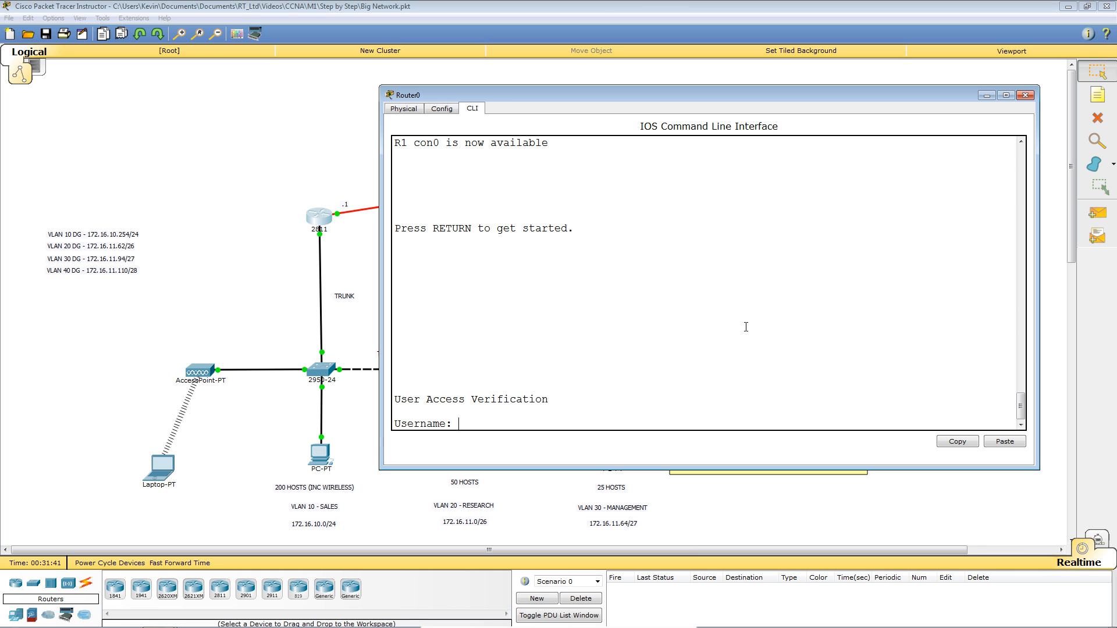
pyautogui.scroll(10, 748, 327)
pyautogui.scroll(12, 746, 327)
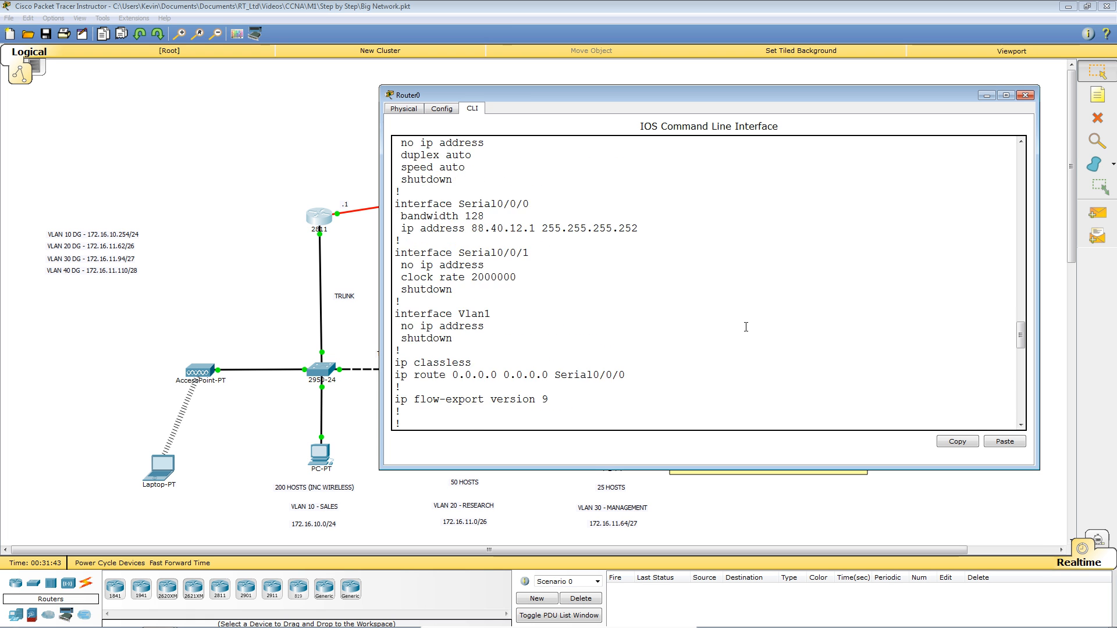
pyautogui.scroll(15, 746, 327)
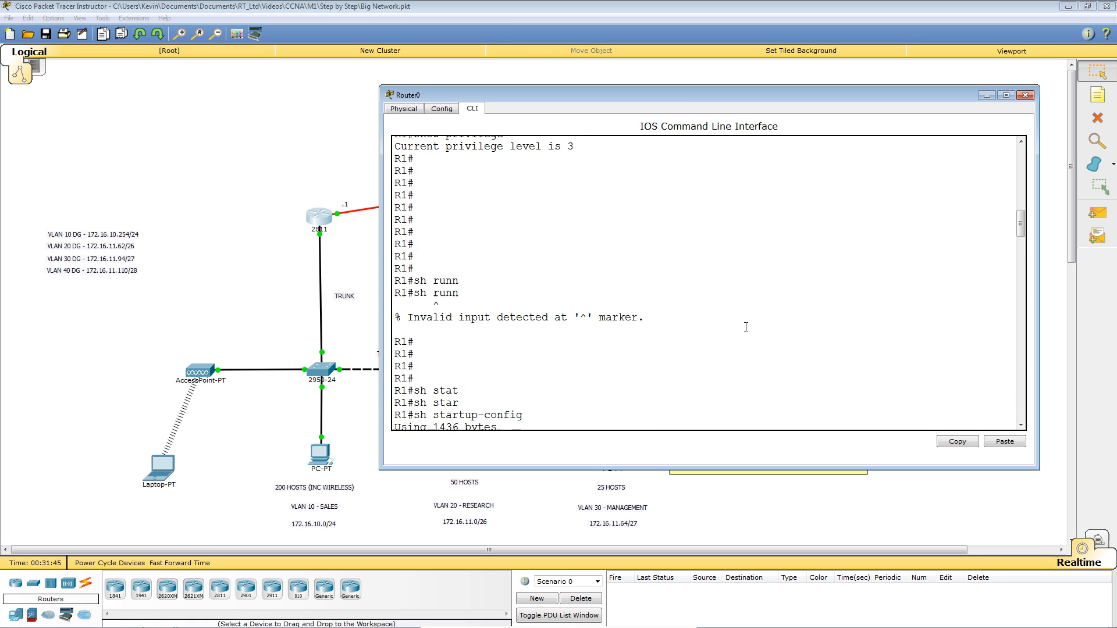
pyautogui.scroll(6, 746, 327)
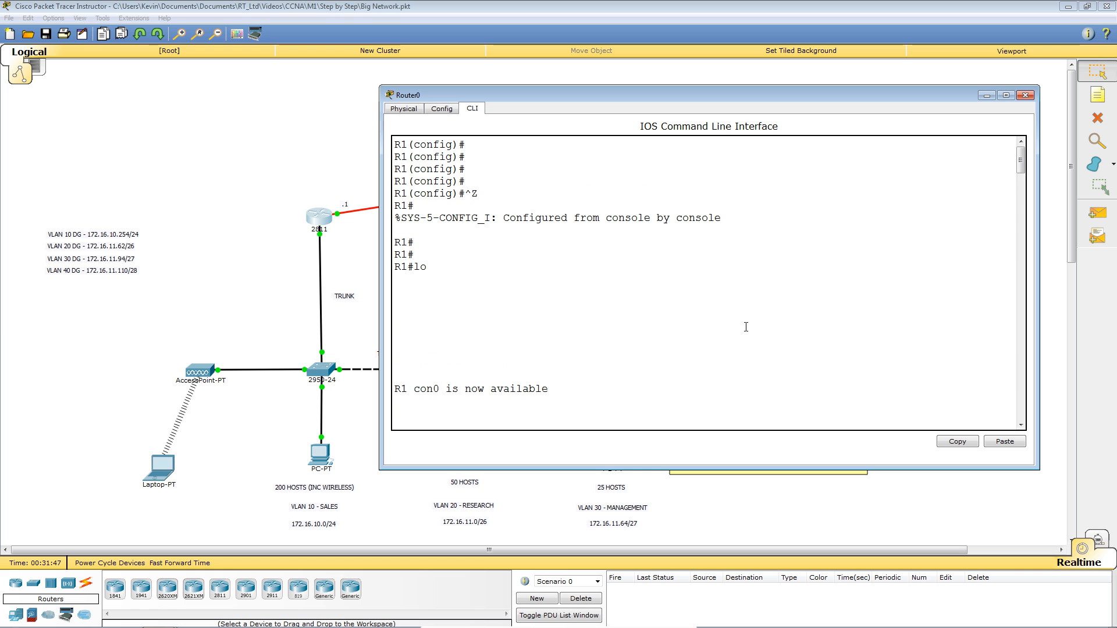
pyautogui.scroll(-8, 746, 327)
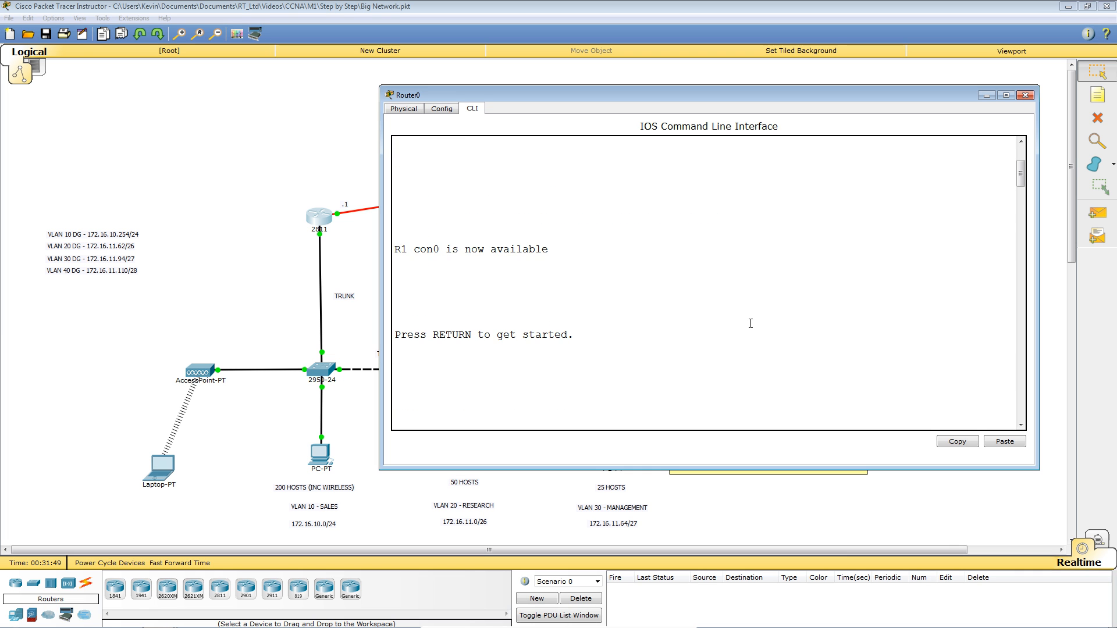
pyautogui.scroll(-15, 751, 324)
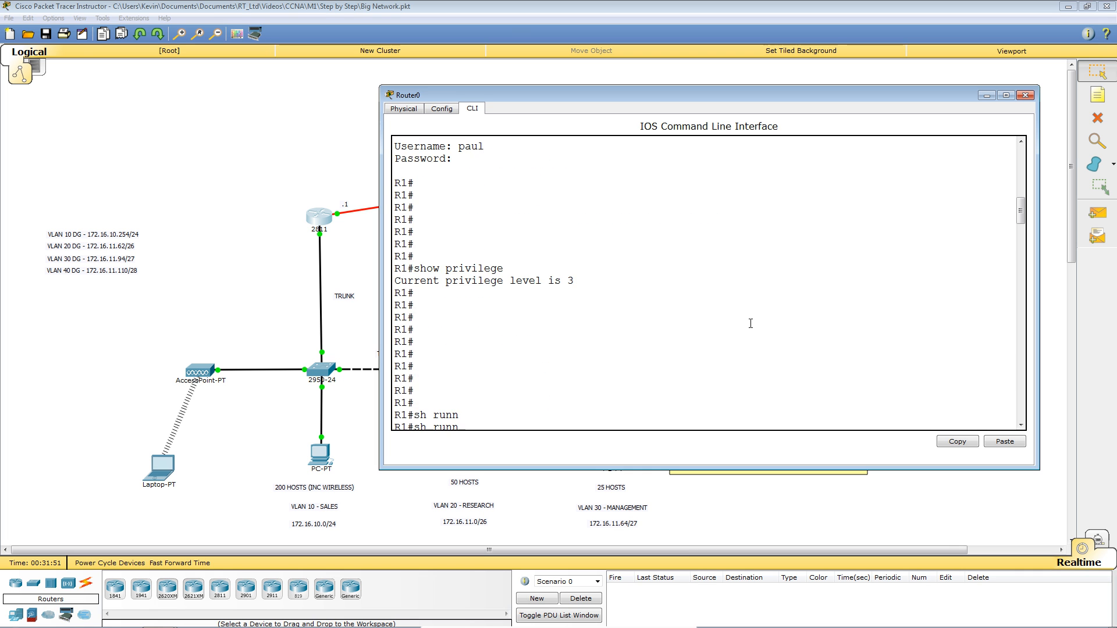
pyautogui.scroll(-15, 755, 301)
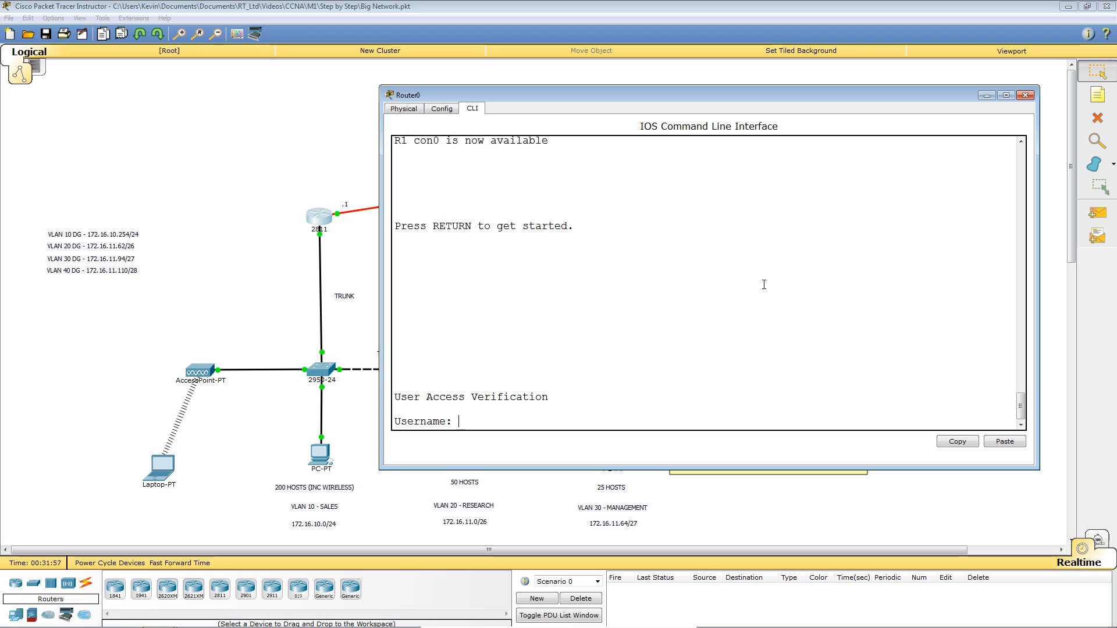
pyautogui.write('joe')
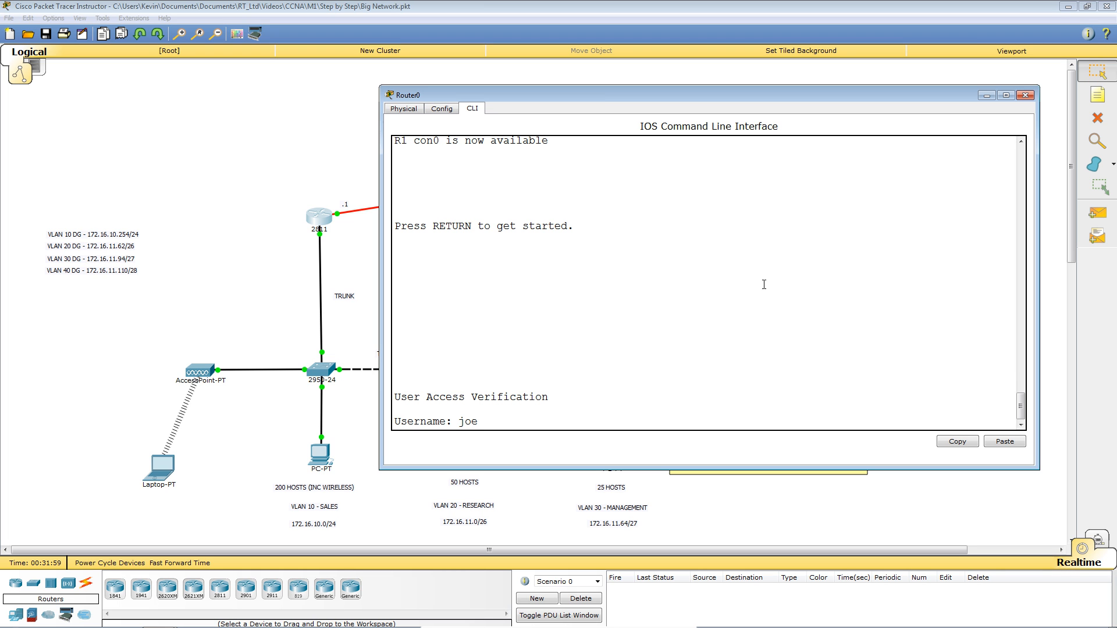
pyautogui.press('Return')
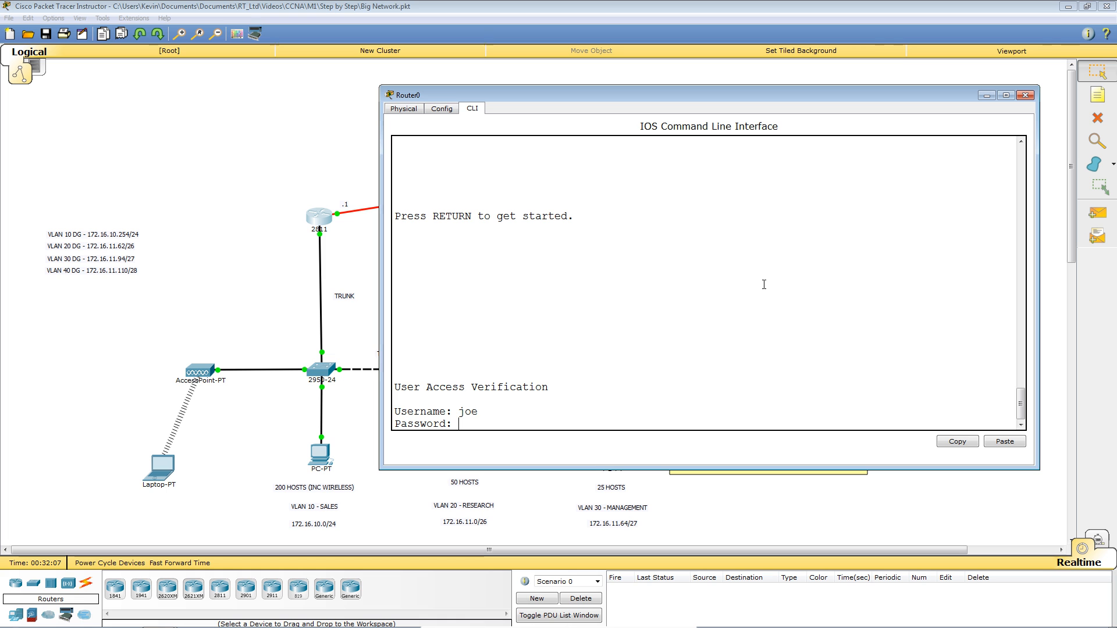
pyautogui.press('Return')
pyautogui.press('Return')
pyautogui.press('Return')
pyautogui.press('Return')
pyautogui.press('Return')
pyautogui.press('Return')
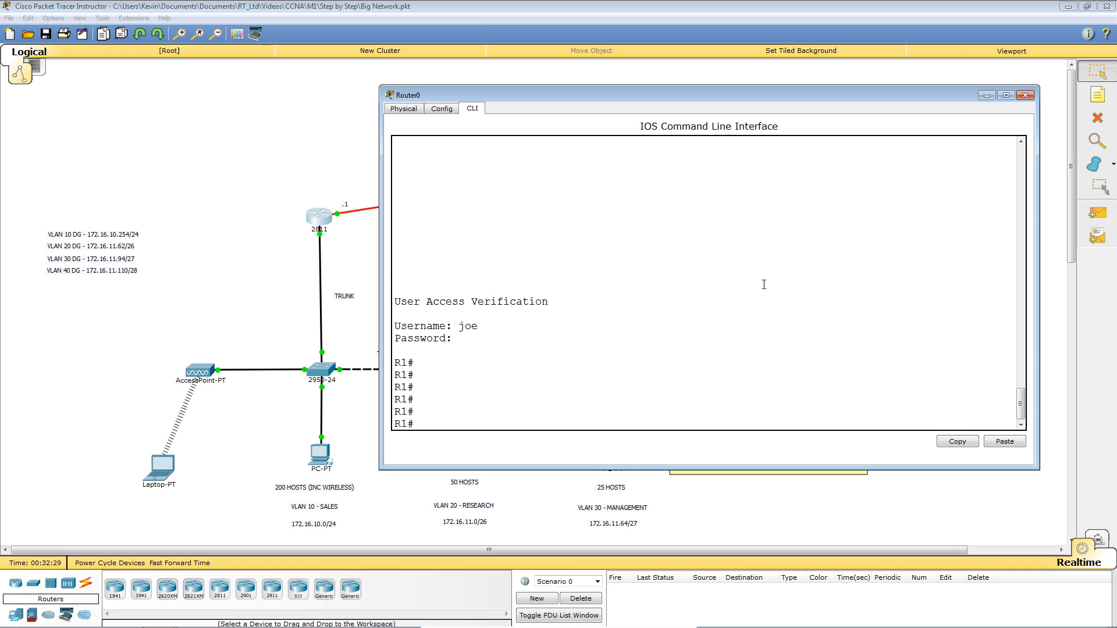
pyautogui.press('Return')
pyautogui.press('Return')
pyautogui.press('Return')
pyautogui.press('Return')
pyautogui.press('Return')
pyautogui.press('Return')
pyautogui.press('Return')
pyautogui.press('Return')
pyautogui.press('Return')
pyautogui.press('Return')
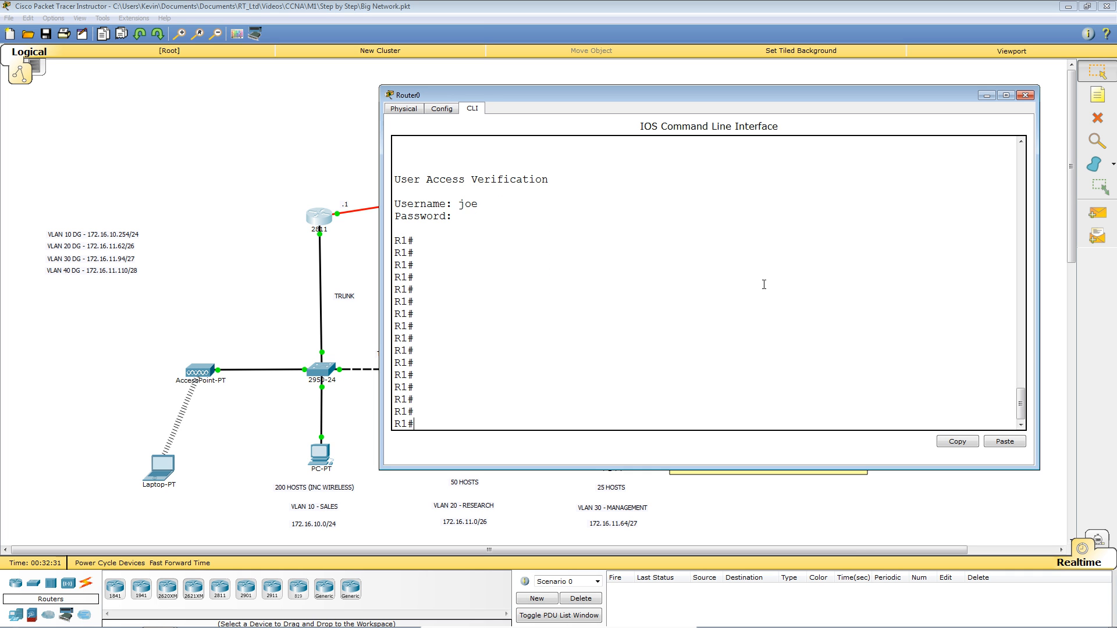
# List the running-config and compare the type 7 password with the MD5 secret hash.
pyautogui.write('sh ru')
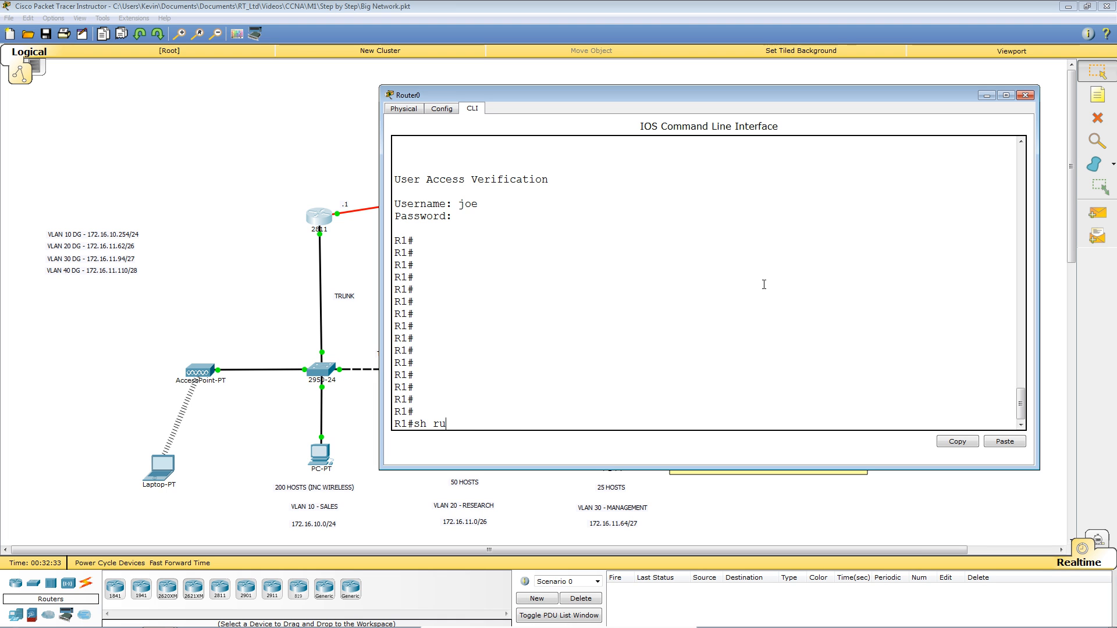
pyautogui.write('n')
pyautogui.press('Tab')
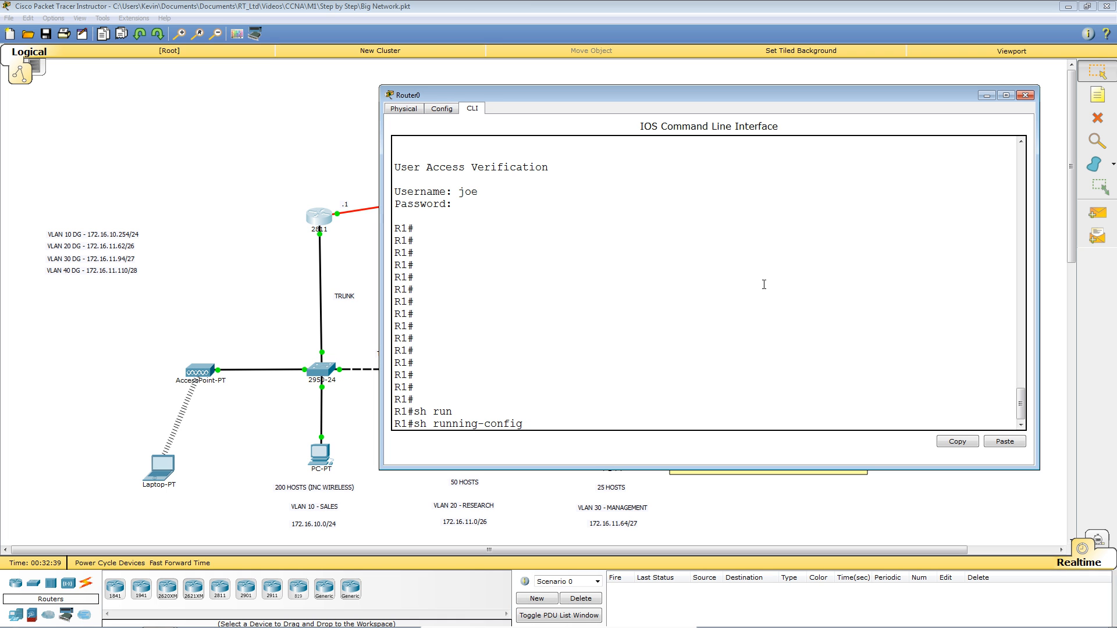
pyautogui.press('Return')
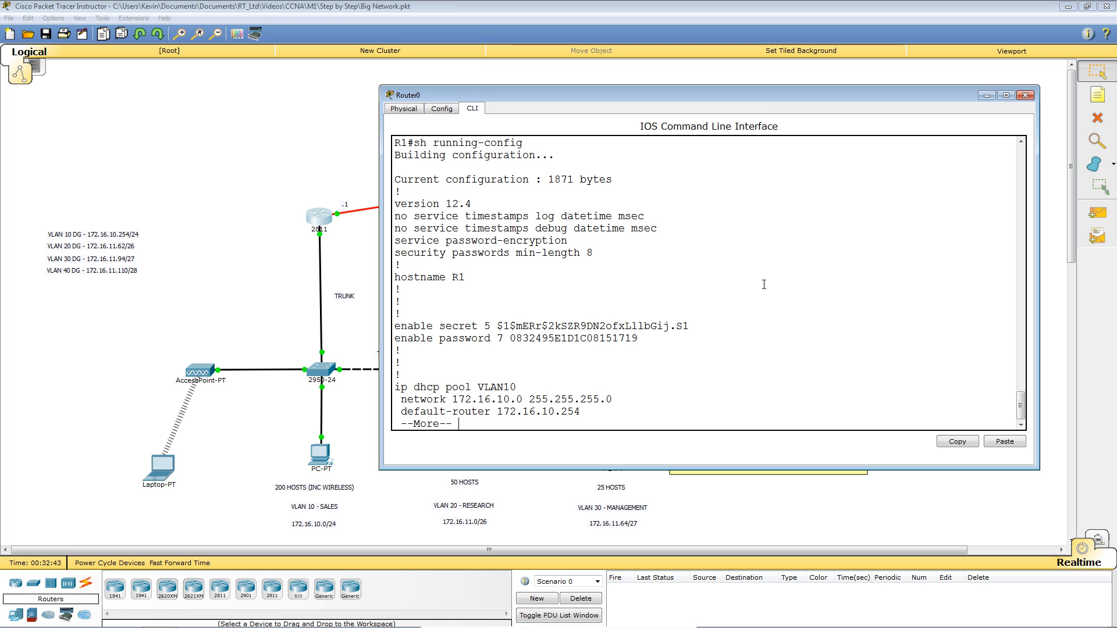
pyautogui.press('space')
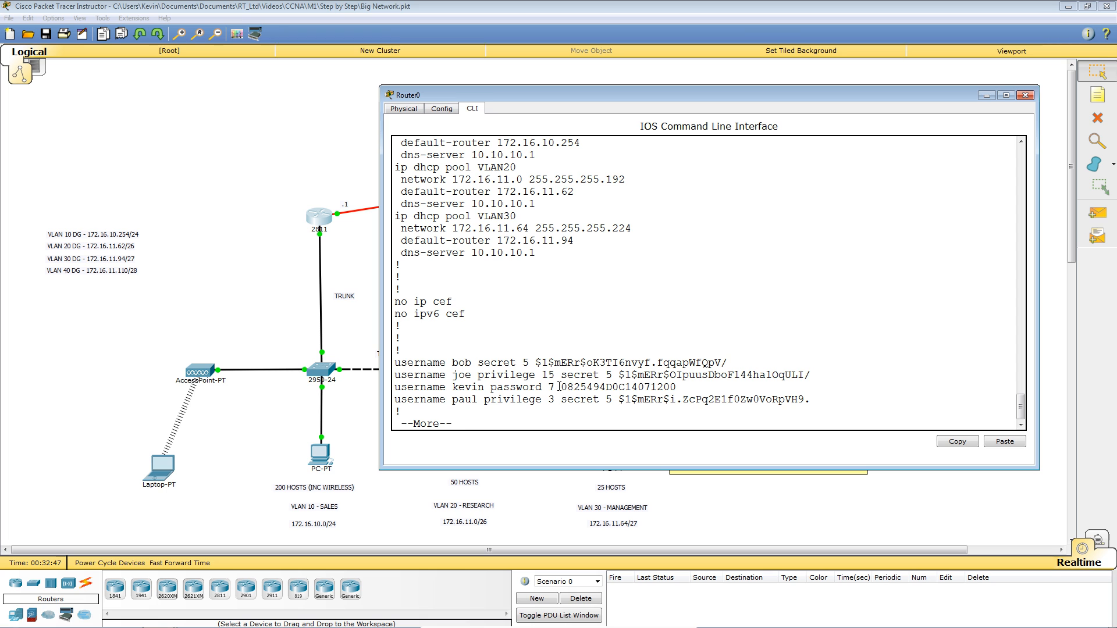
pyautogui.moveTo(562, 387); pyautogui.dragTo(675, 387)
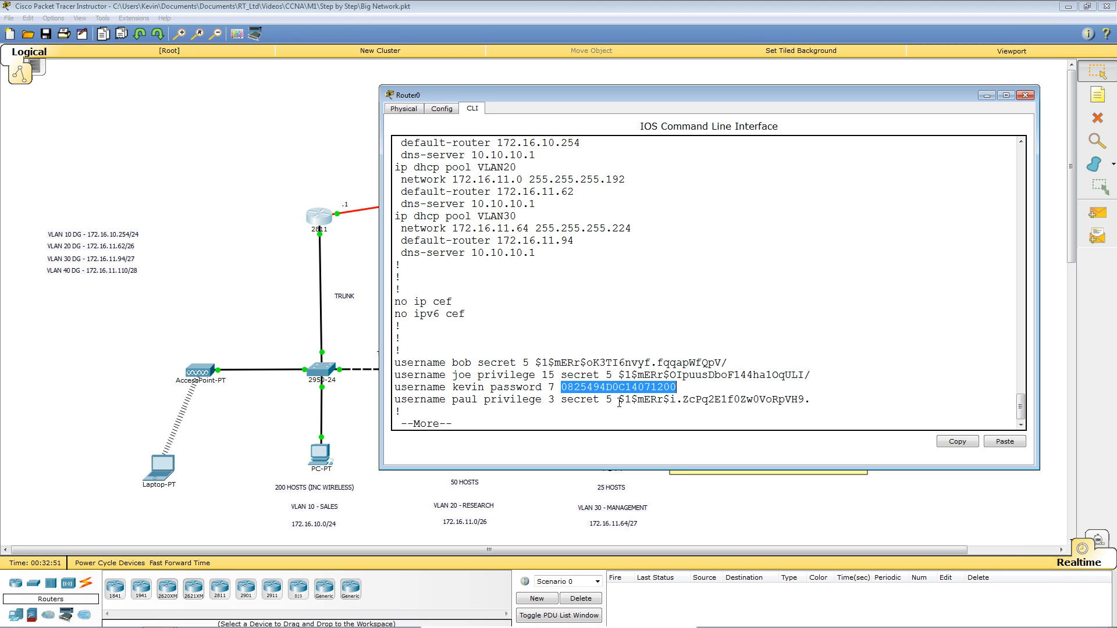
pyautogui.moveTo(619, 400); pyautogui.dragTo(811, 406)
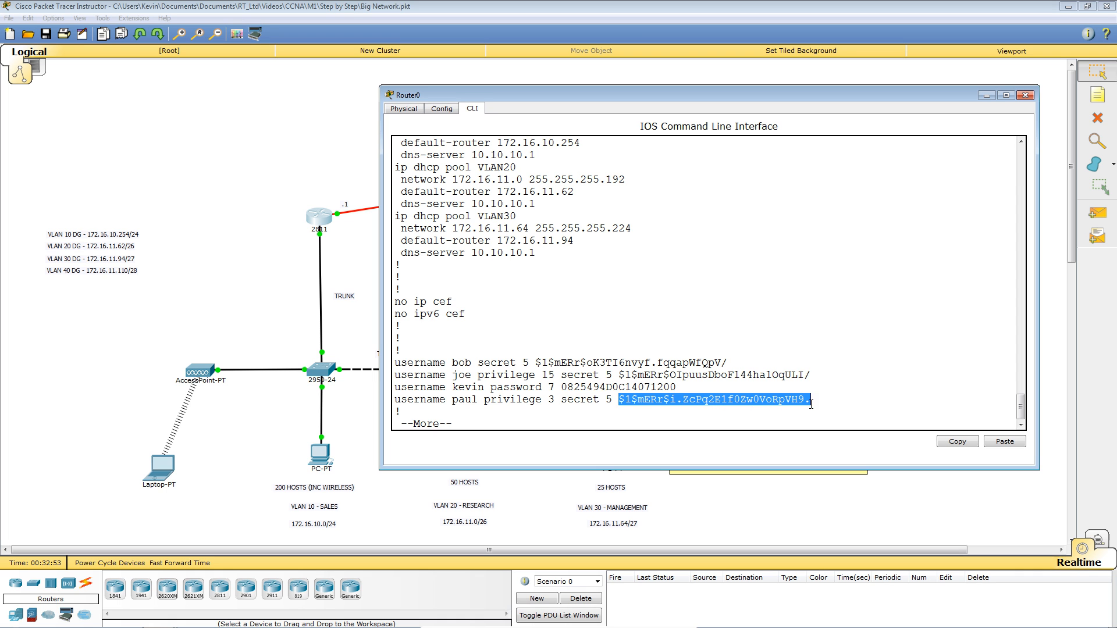
pyautogui.click(607, 399)
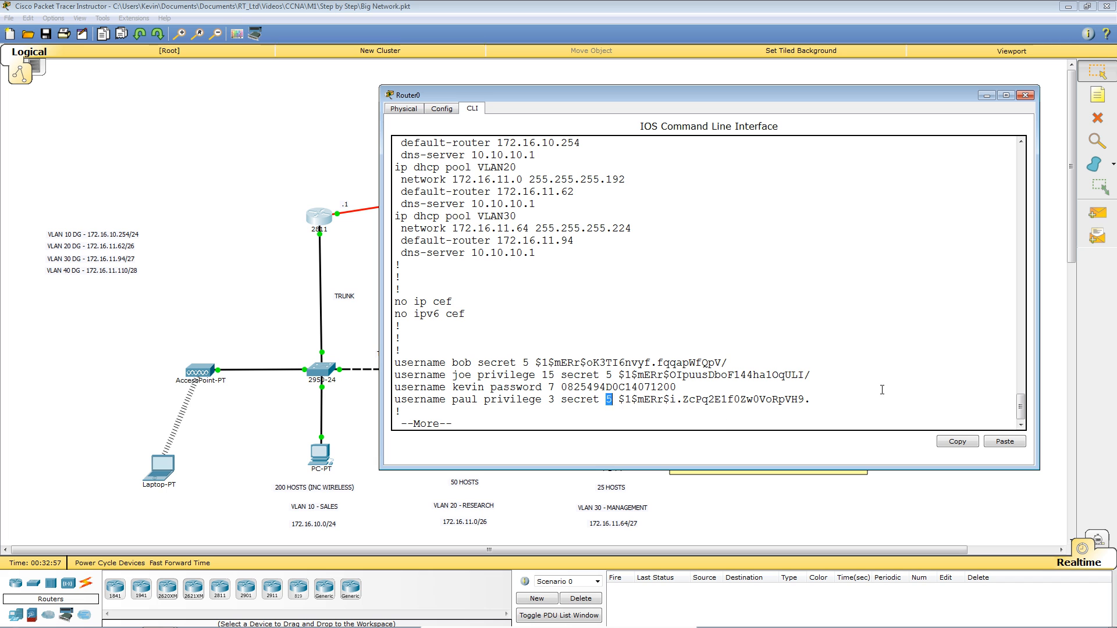
pyautogui.scroll(-1, 906, 378)
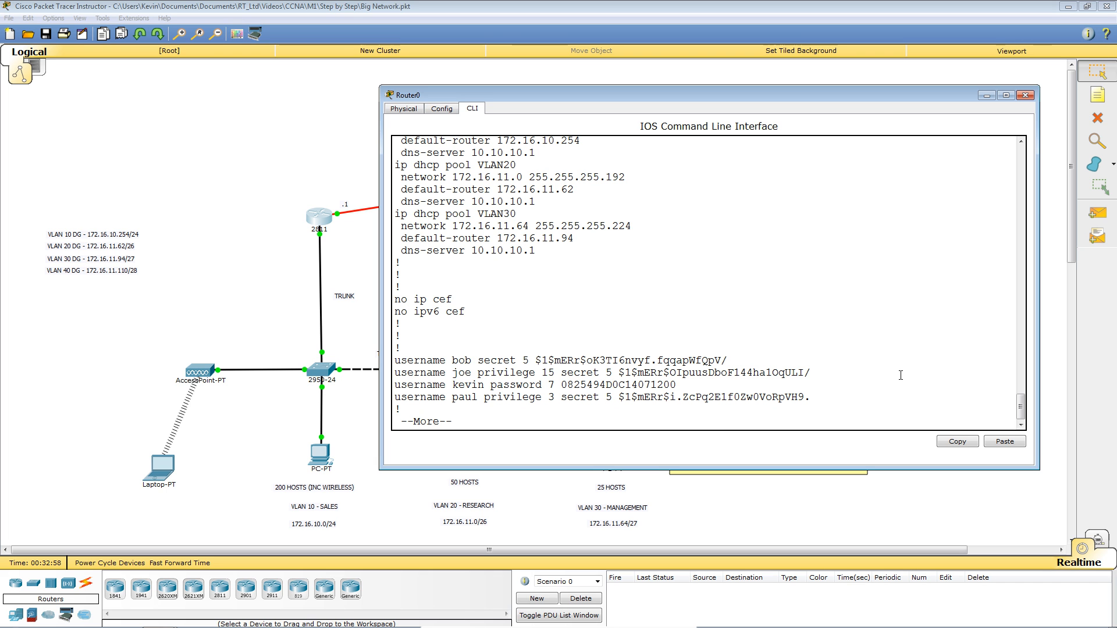
pyautogui.press('space')
pyautogui.press('q')
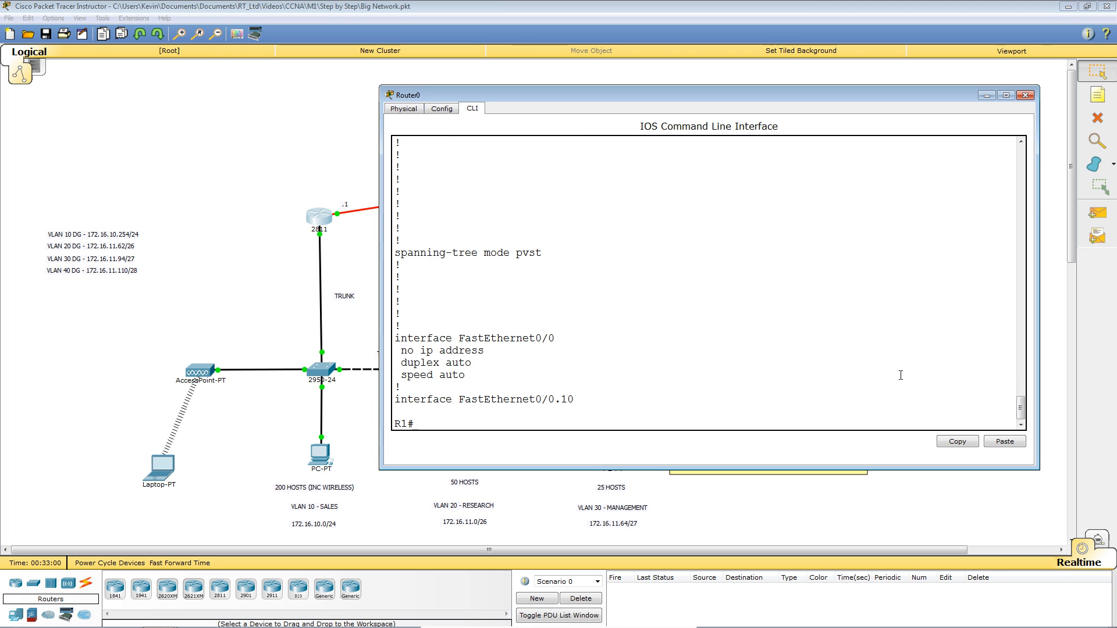
pyautogui.press('Return')
pyautogui.press('Return')
pyautogui.press('Return')
pyautogui.press('Return')
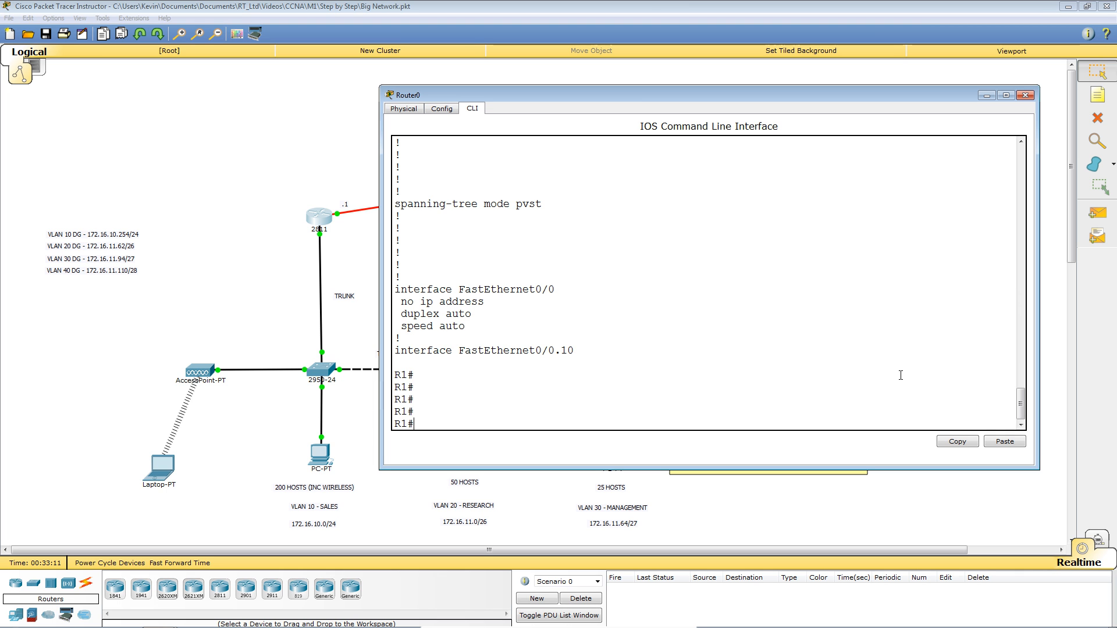
pyautogui.press('Return')
pyautogui.press('Return')
pyautogui.press('Return')
pyautogui.press('Return')
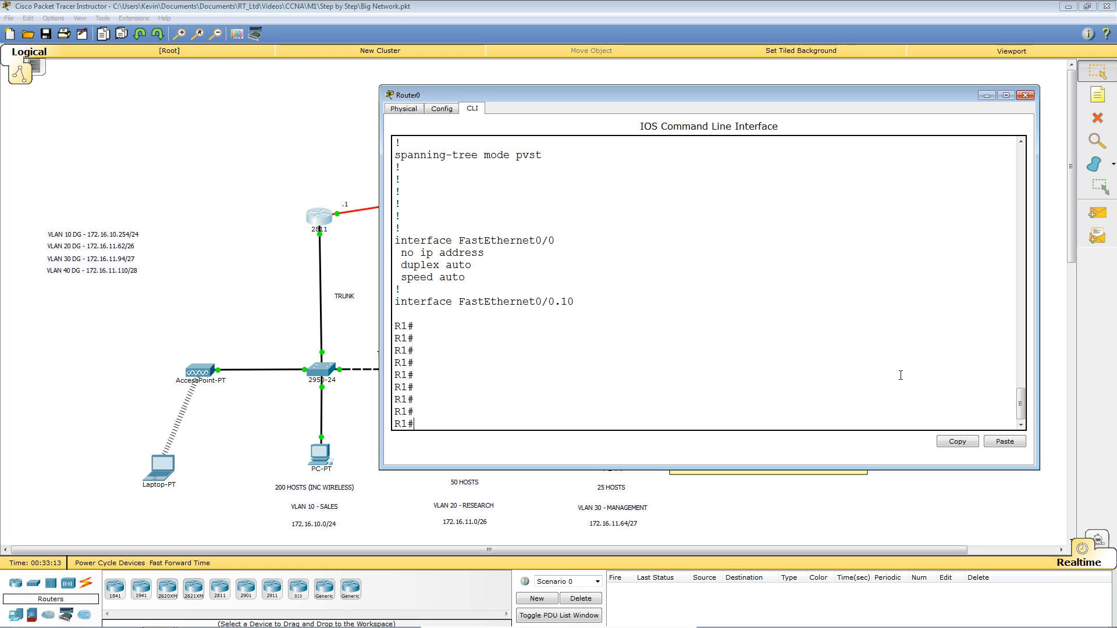
# Set exec-timeout 1 30 on line console 0 and return to privileged mode.
pyautogui.write('li')
pyautogui.press('BackSpace')
pyautogui.press('BackSpace')
pyautogui.write('co')
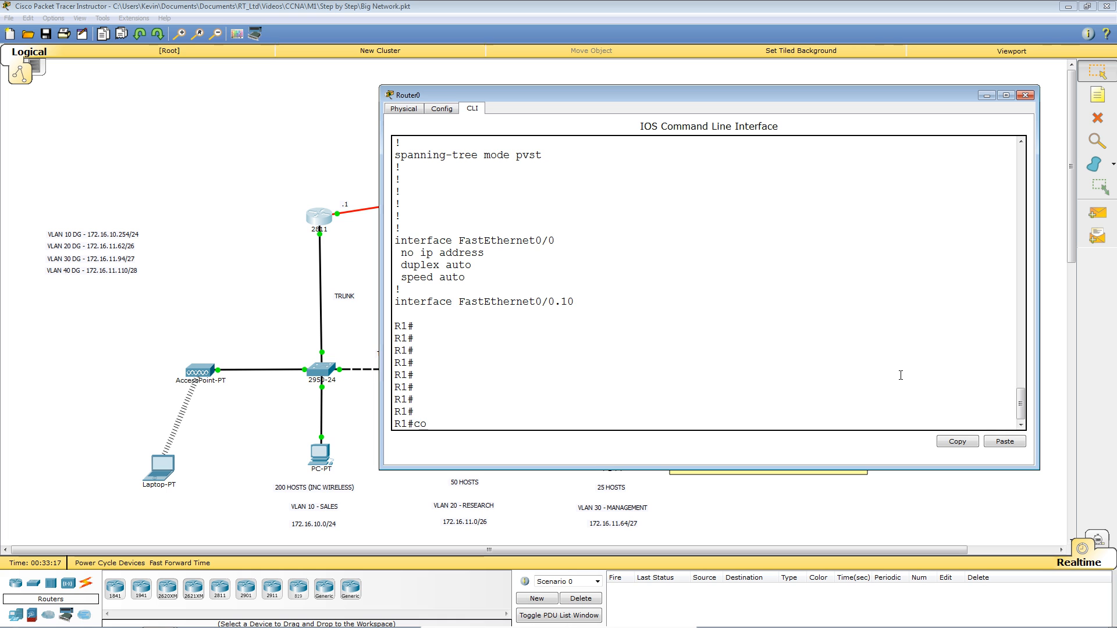
pyautogui.write('nf t')
pyautogui.press('Return')
pyautogui.write('line console')
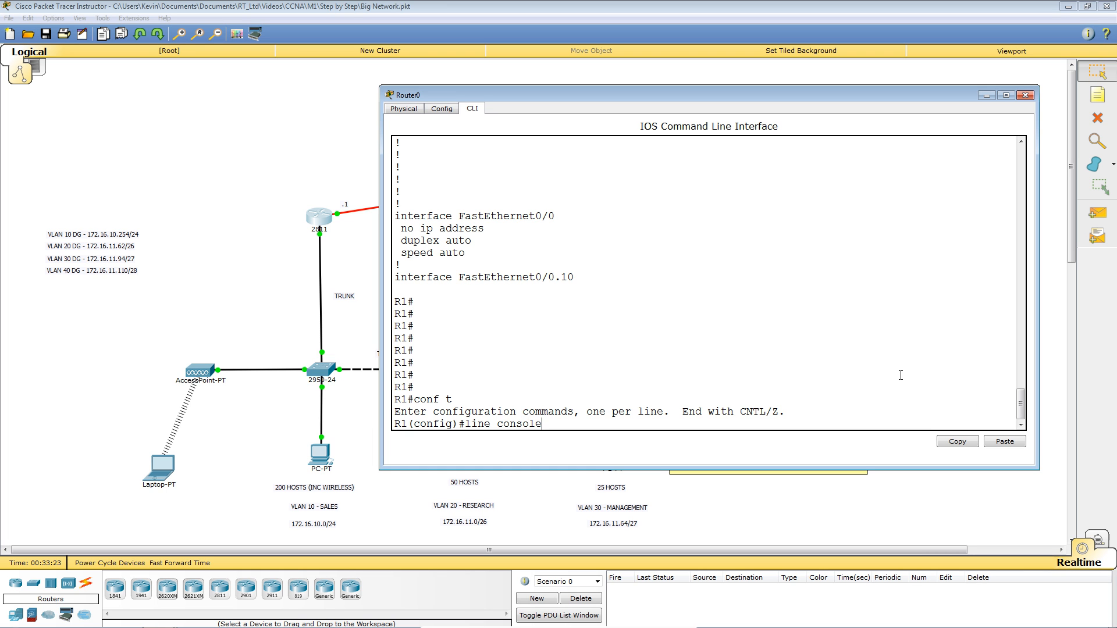
pyautogui.write(' 0')
pyautogui.press('Return')
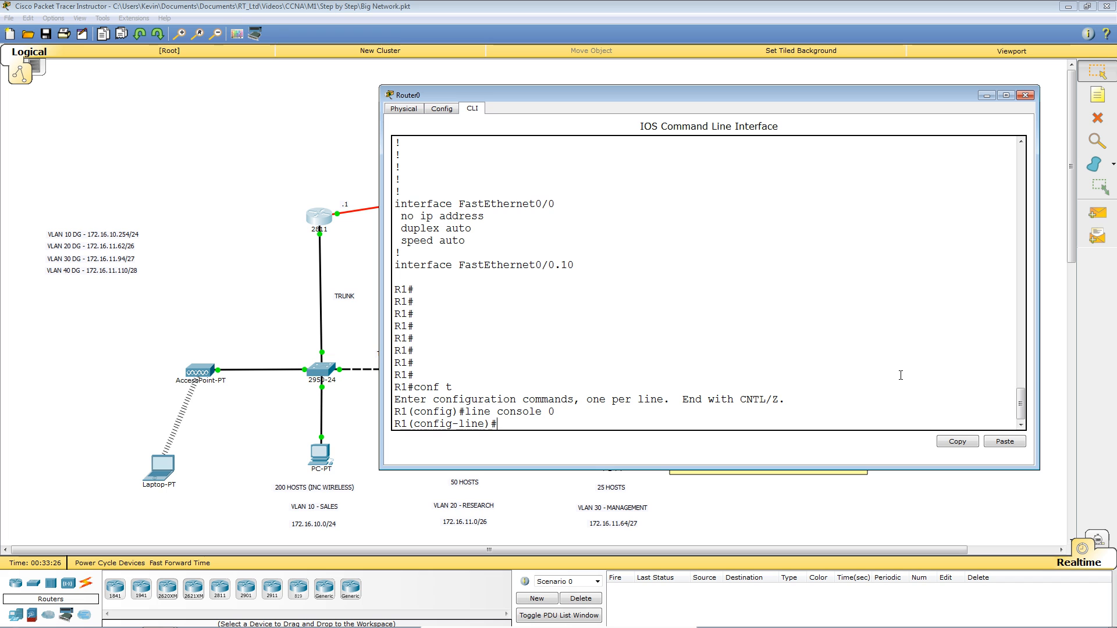
pyautogui.write('xec')
pyautogui.press('Tab')
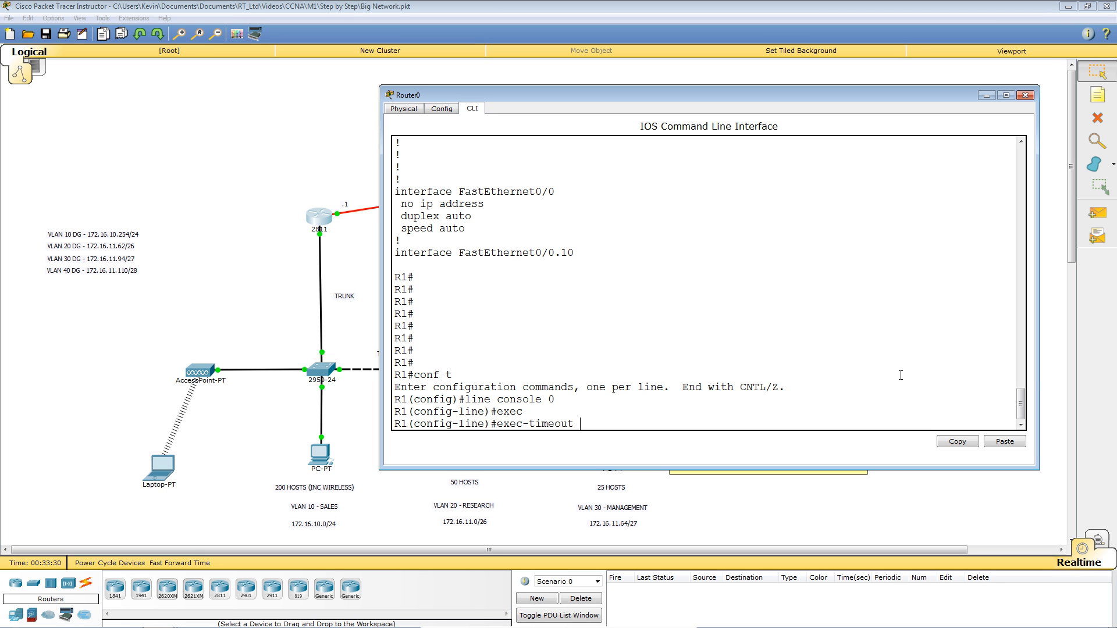
pyautogui.write('?')
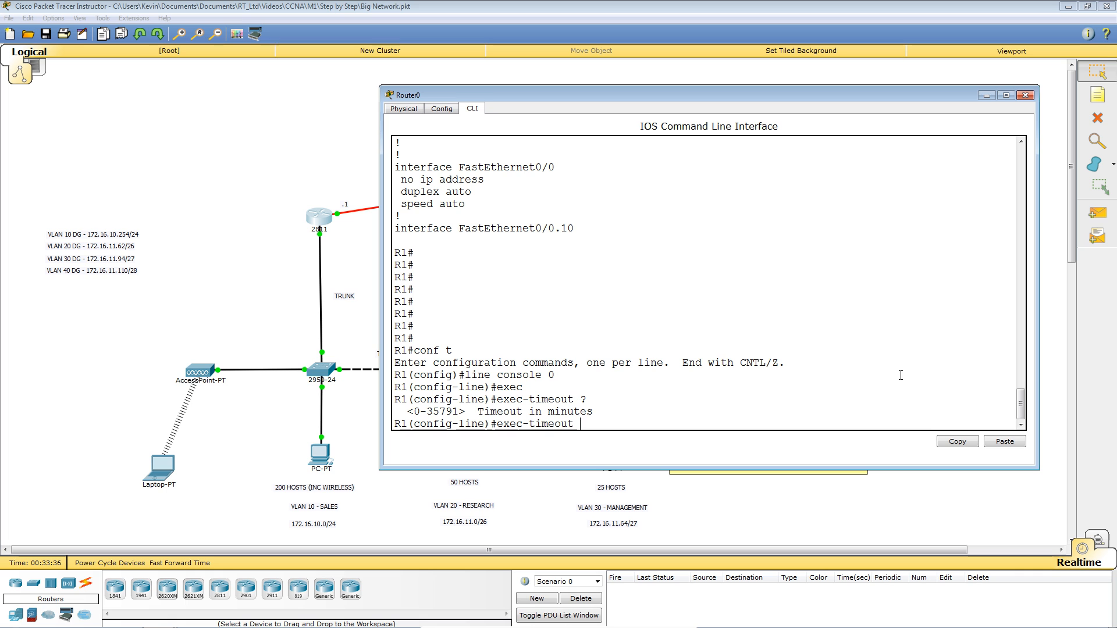
pyautogui.write('1')
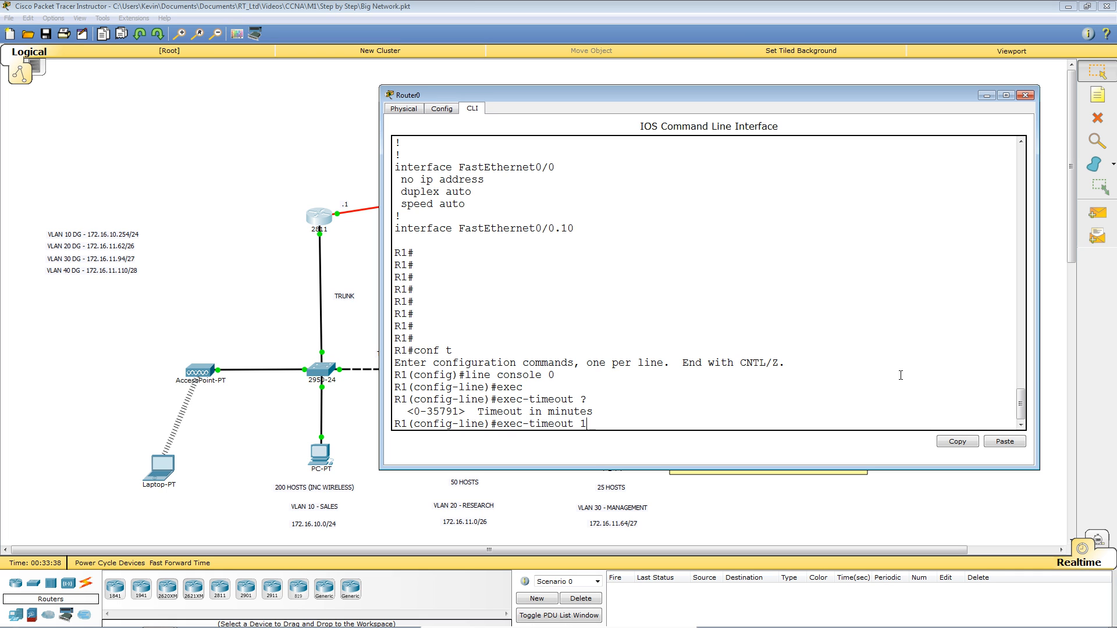
pyautogui.write(' 30')
pyautogui.press('Return')
pyautogui.press('Return')
pyautogui.press('Return')
pyautogui.press('Return')
pyautogui.press('Return')
pyautogui.press('Return')
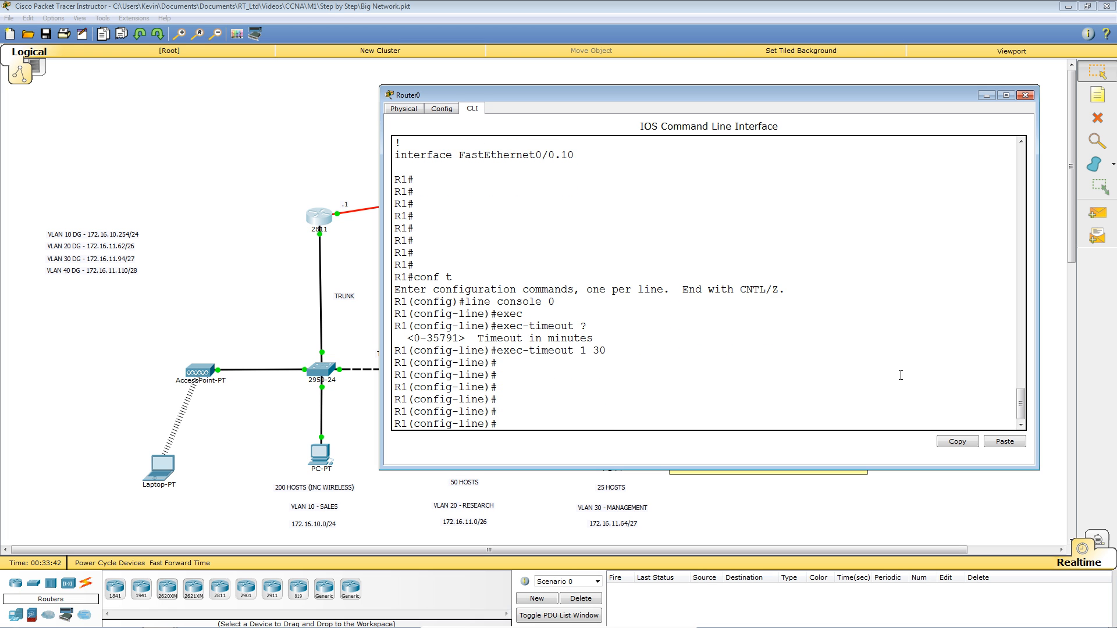
pyautogui.hotkey('ctrl', 'z')
pyautogui.press('Return')
pyautogui.press('Return')
pyautogui.press('Return')
pyautogui.press('Return')
pyautogui.press('Return')
pyautogui.press('Return')
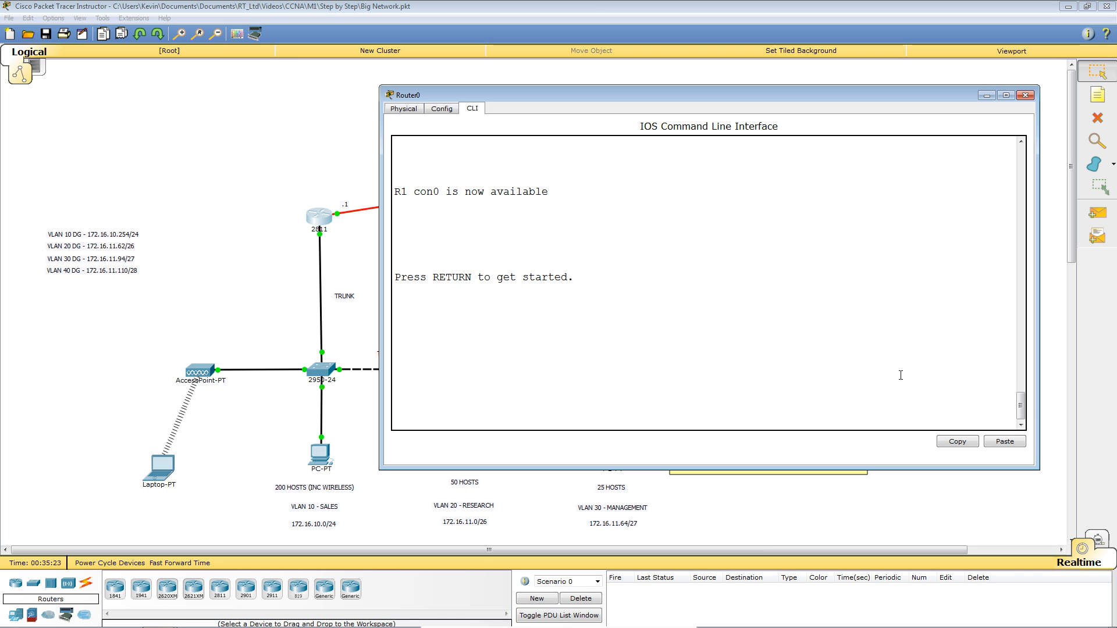
# Log back into R1's console with the local username and password.
pyautogui.press('Return')
pyautogui.write('joe')
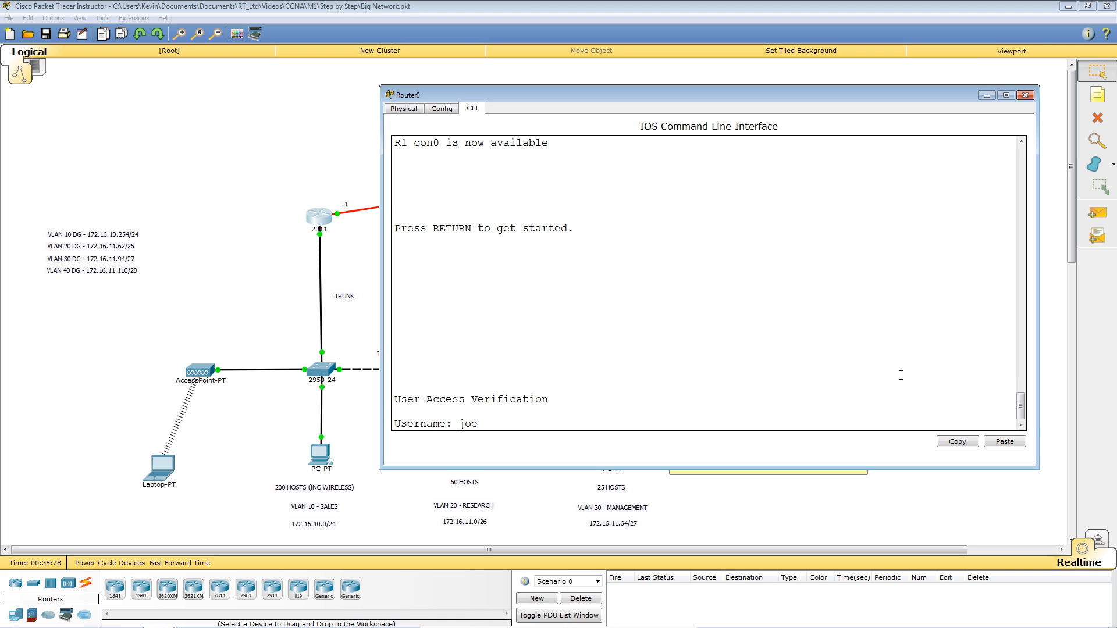
pyautogui.press('Return')
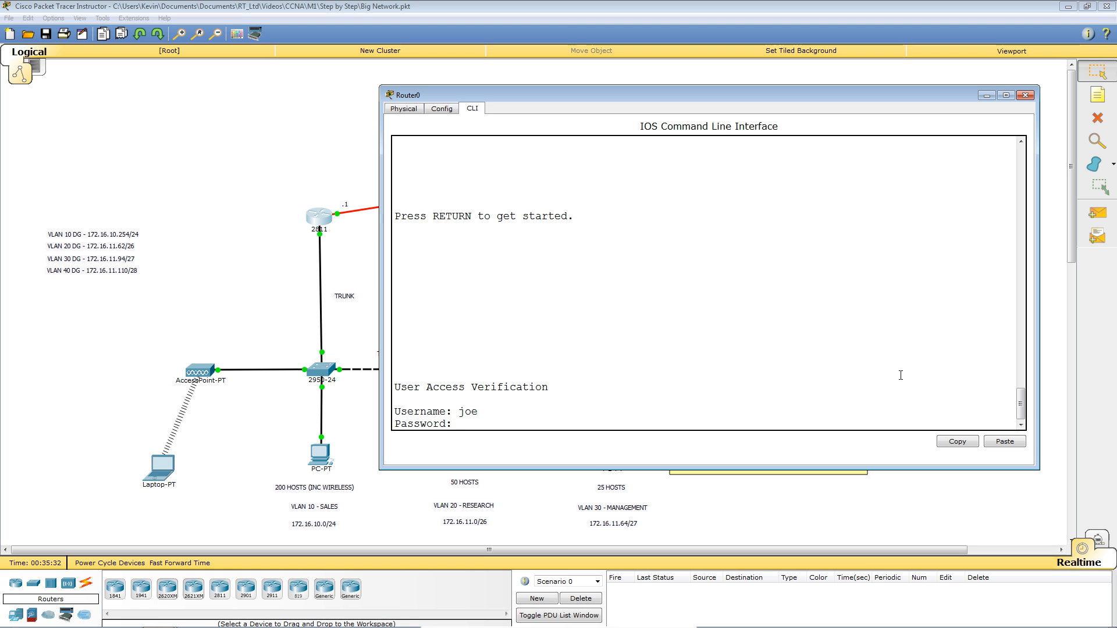
pyautogui.press('Return')
pyautogui.press('Return')
pyautogui.press('Return')
pyautogui.press('Return')
pyautogui.press('Return')
pyautogui.press('Return')
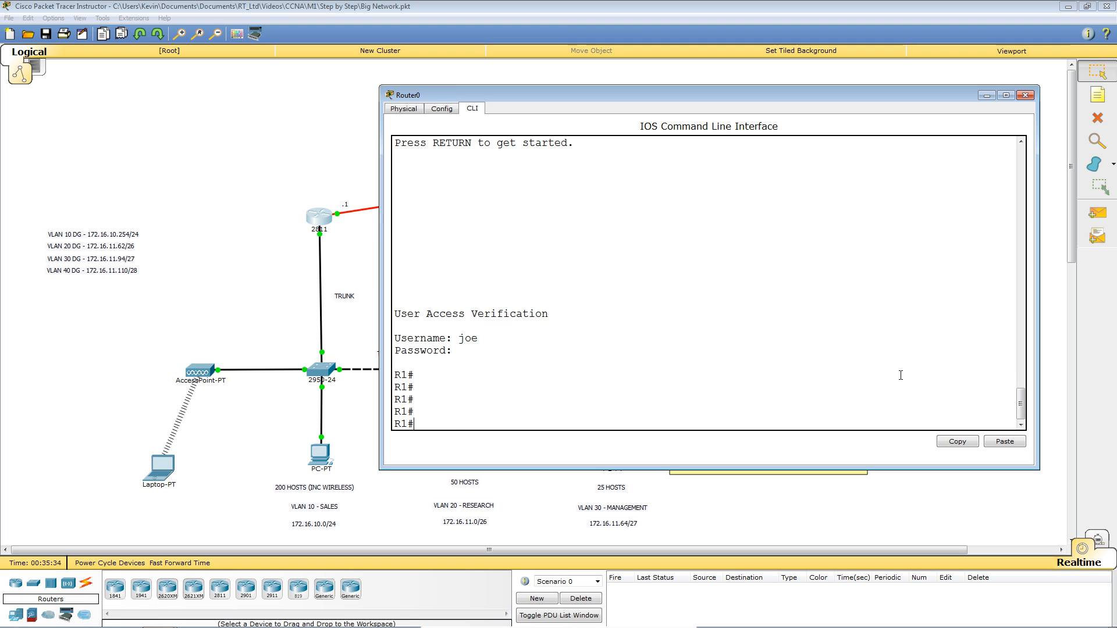
# Run 'sh privil' to confirm the user is at privilege level 15.
pyautogui.write('sh privil')
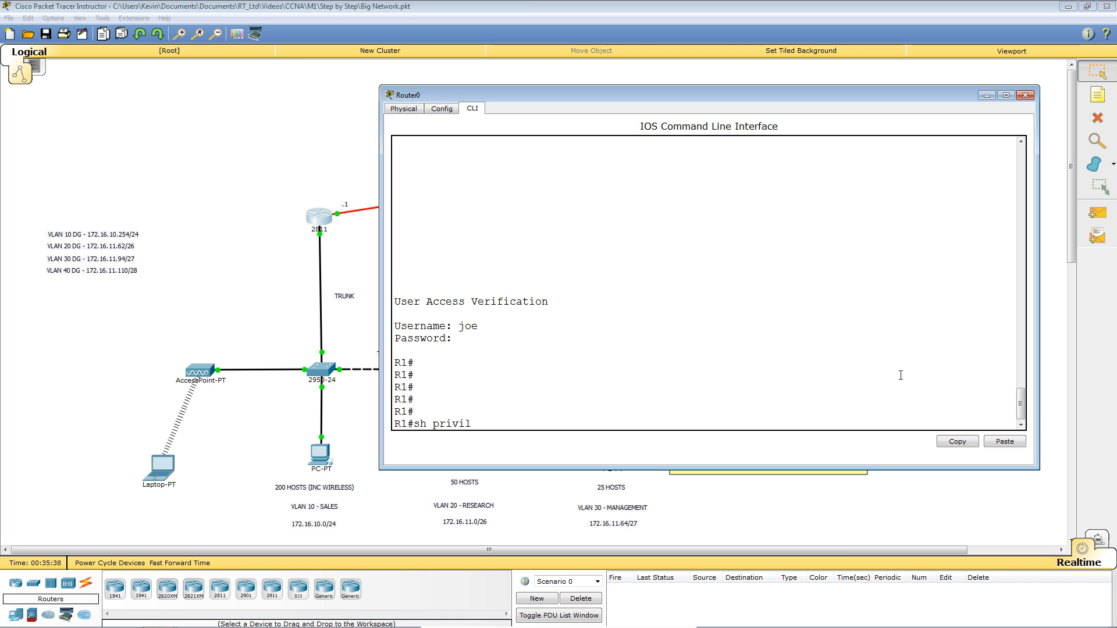
pyautogui.press('Return')
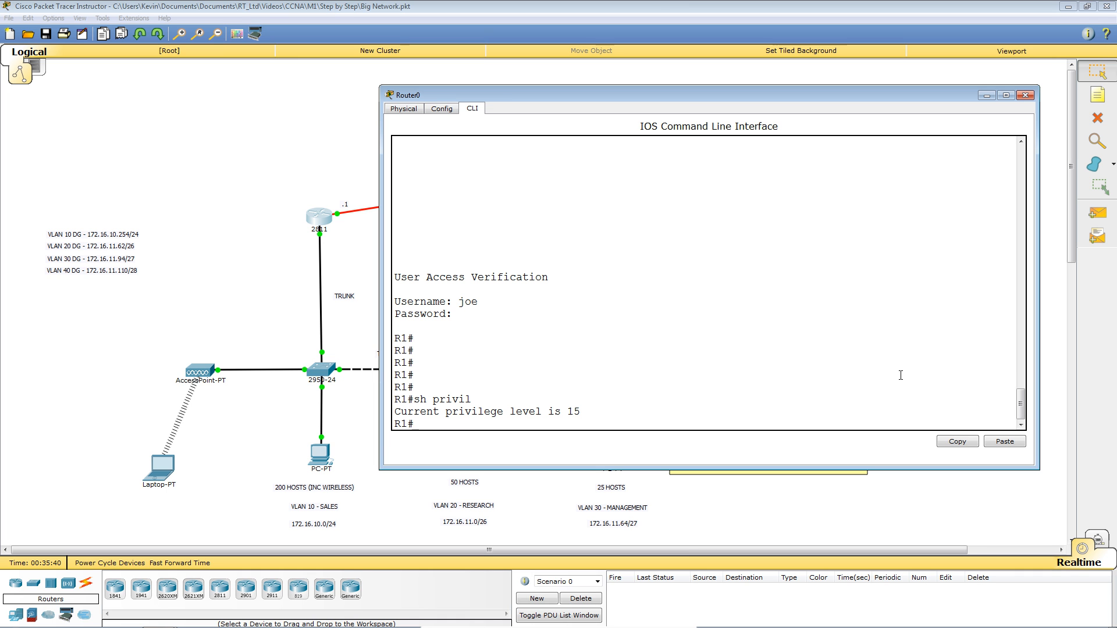
pyautogui.press('Return')
pyautogui.press('Return')
pyautogui.press('Return')
pyautogui.press('Return')
pyautogui.press('Return')
pyautogui.press('Return')
pyautogui.press('Return')
pyautogui.press('Return')
pyautogui.press('Return')
pyautogui.press('Return')
pyautogui.press('Return')
pyautogui.press('Return')
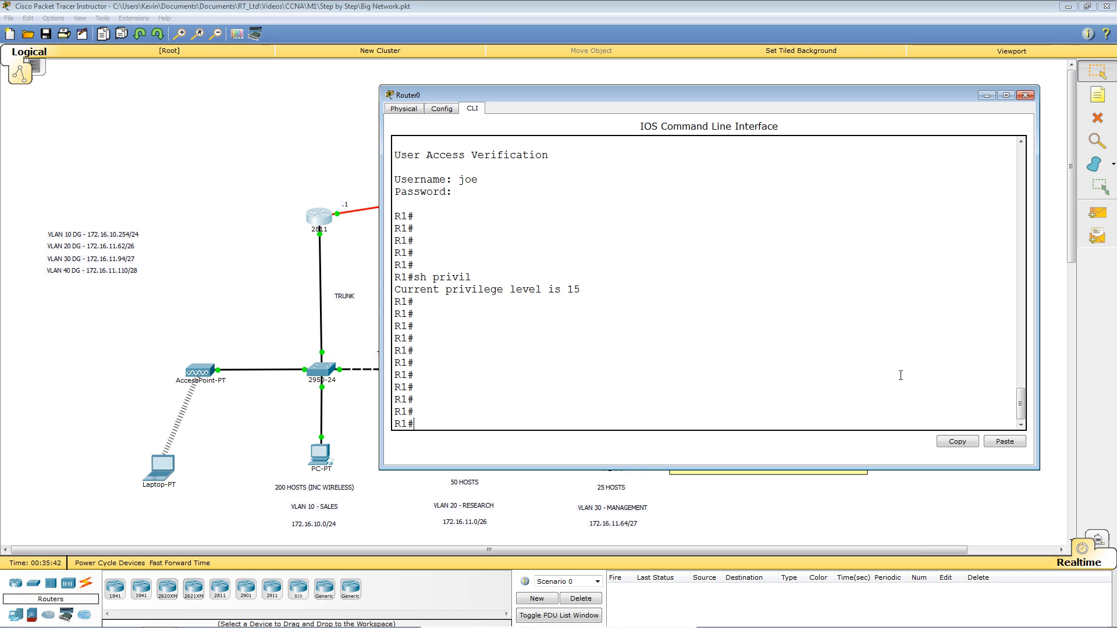
# In global configuration, apply 'login block-for 120 attempts 5 within 45' on R1.
pyautogui.write('co')
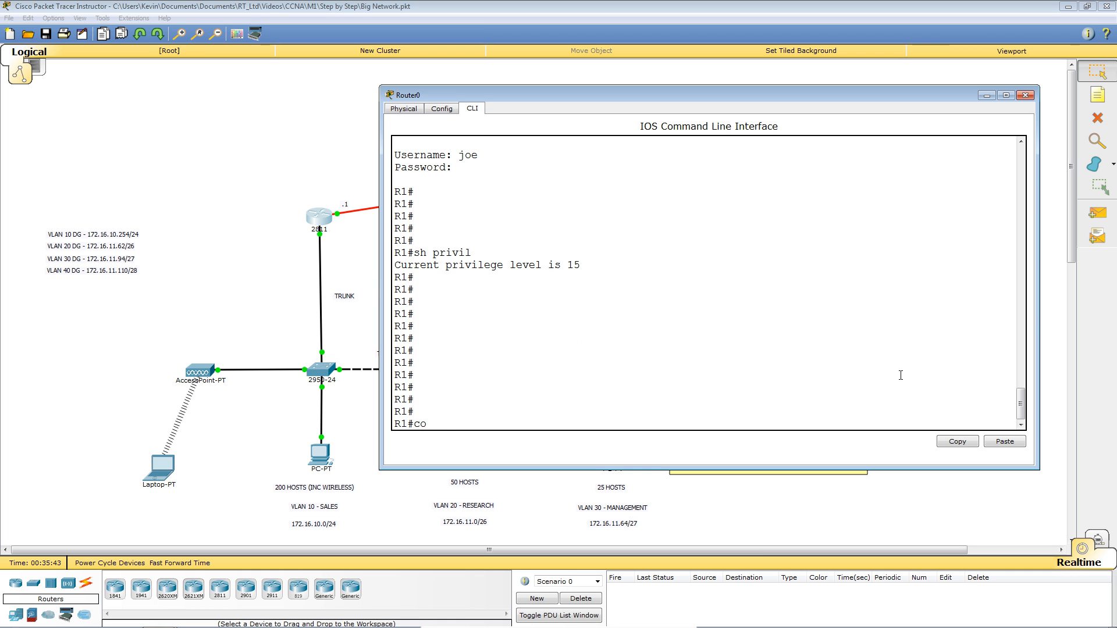
pyautogui.write('nf t')
pyautogui.press('Return')
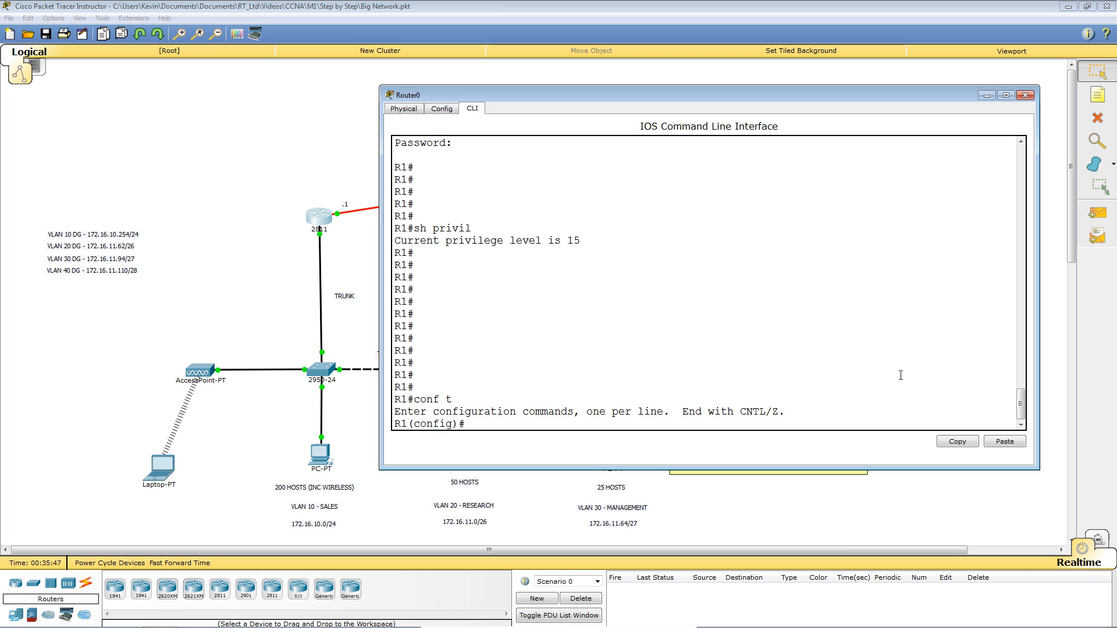
pyautogui.write('logi')
pyautogui.press('Tab')
pyautogui.write('blo')
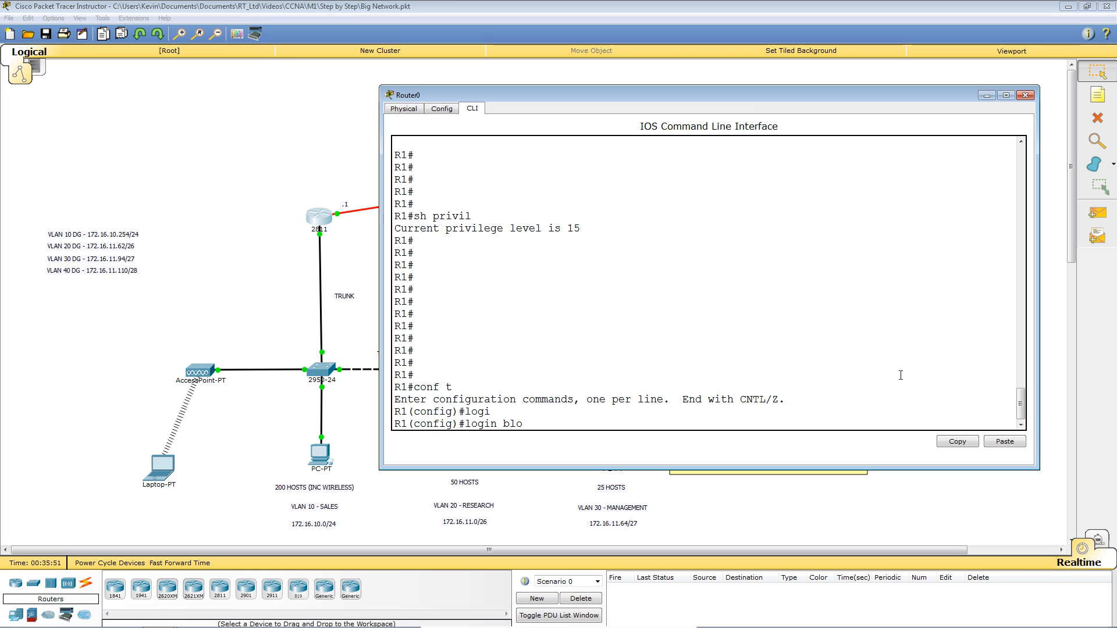
pyautogui.press('Tab')
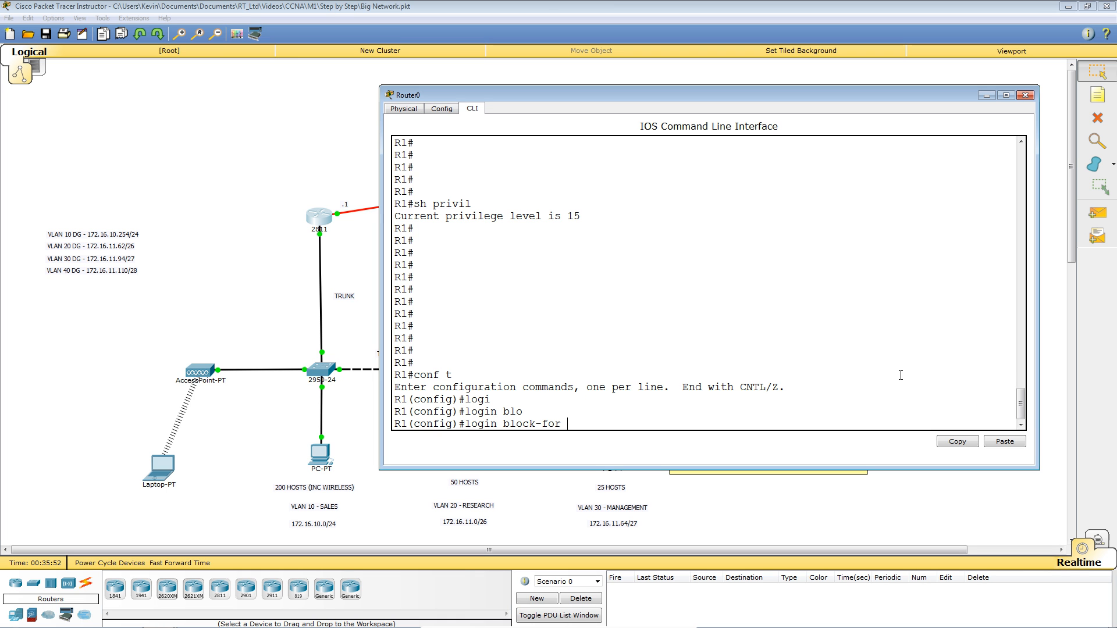
pyautogui.write('?')
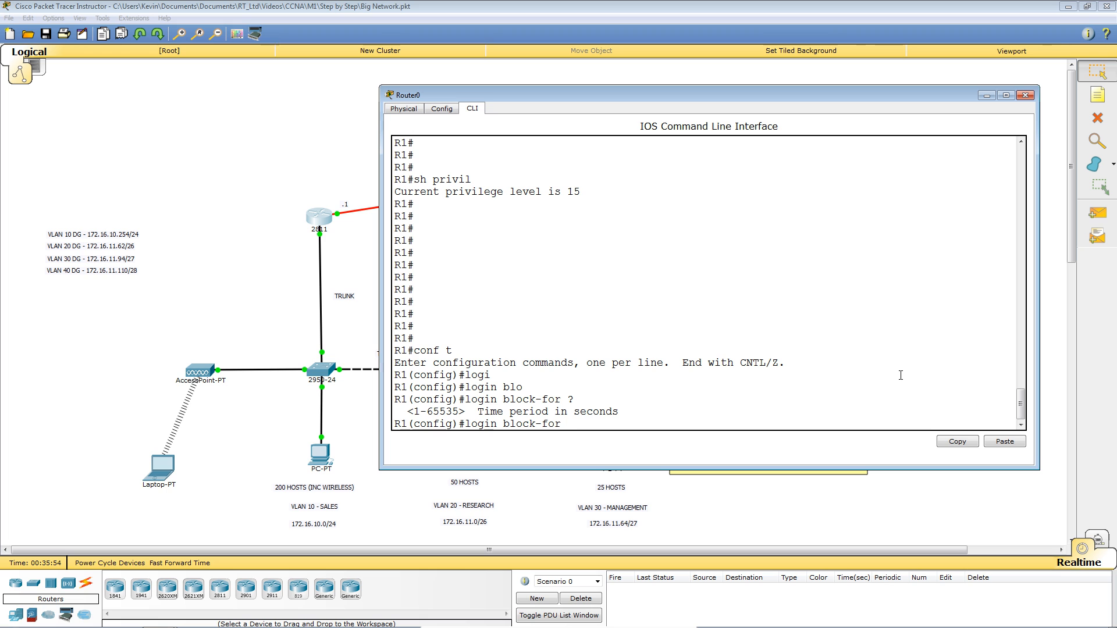
pyautogui.write('120 at')
pyautogui.press('Tab')
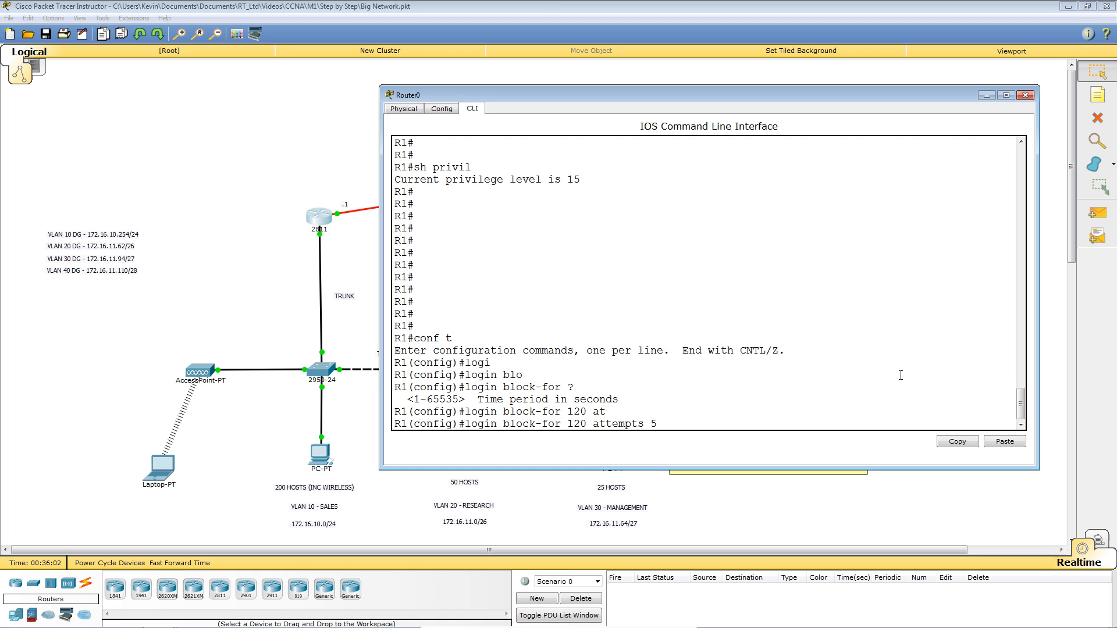
pyautogui.write('5 wit')
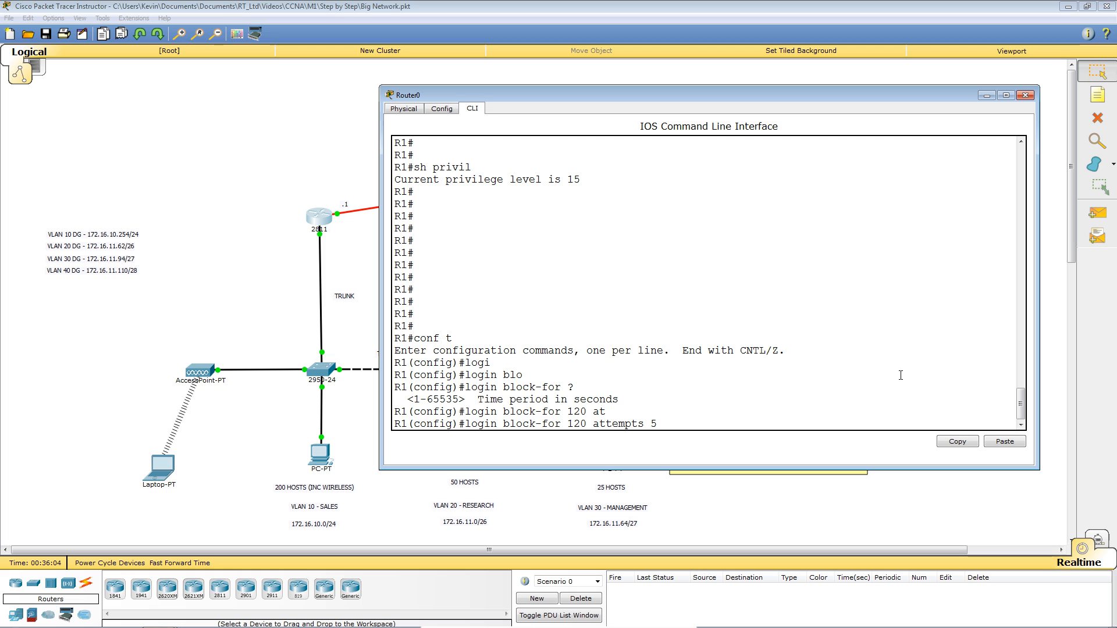
pyautogui.press('Tab')
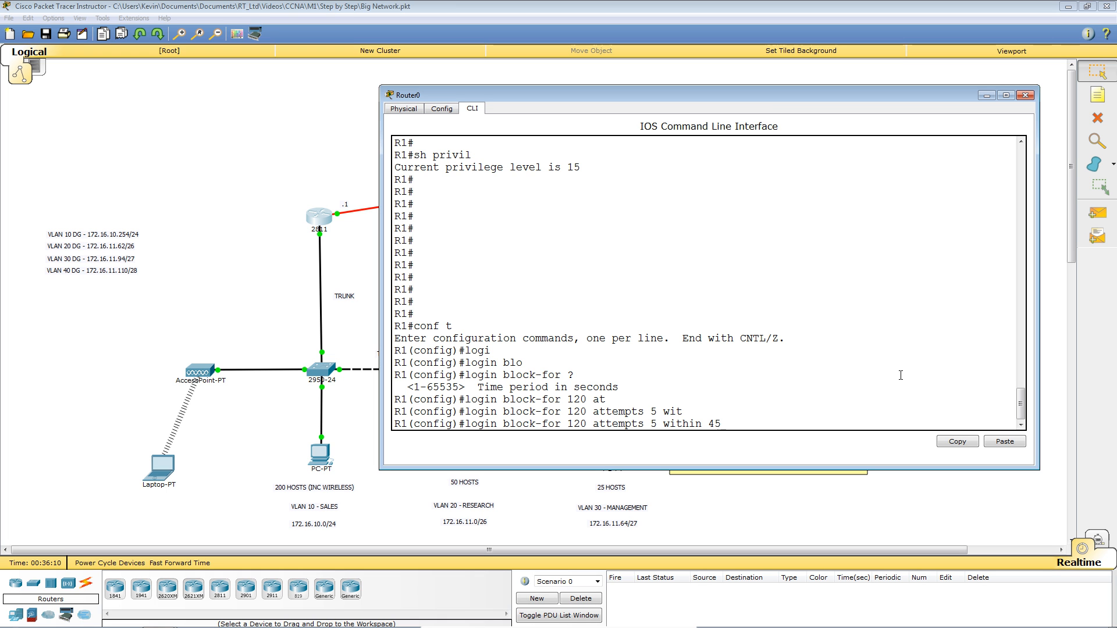
pyautogui.press('Return')
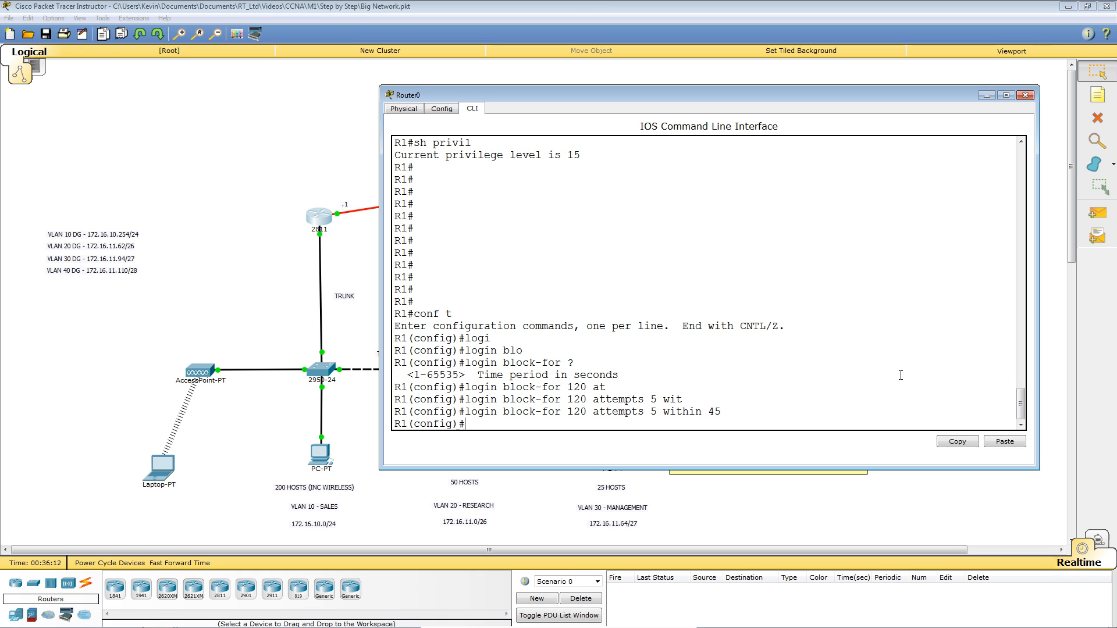
pyautogui.press('Return')
pyautogui.press('Return')
pyautogui.press('Return')
pyautogui.press('Return')
pyautogui.press('Return')
pyautogui.press('Return')
pyautogui.press('Return')
pyautogui.press('Return')
pyautogui.press('Return')
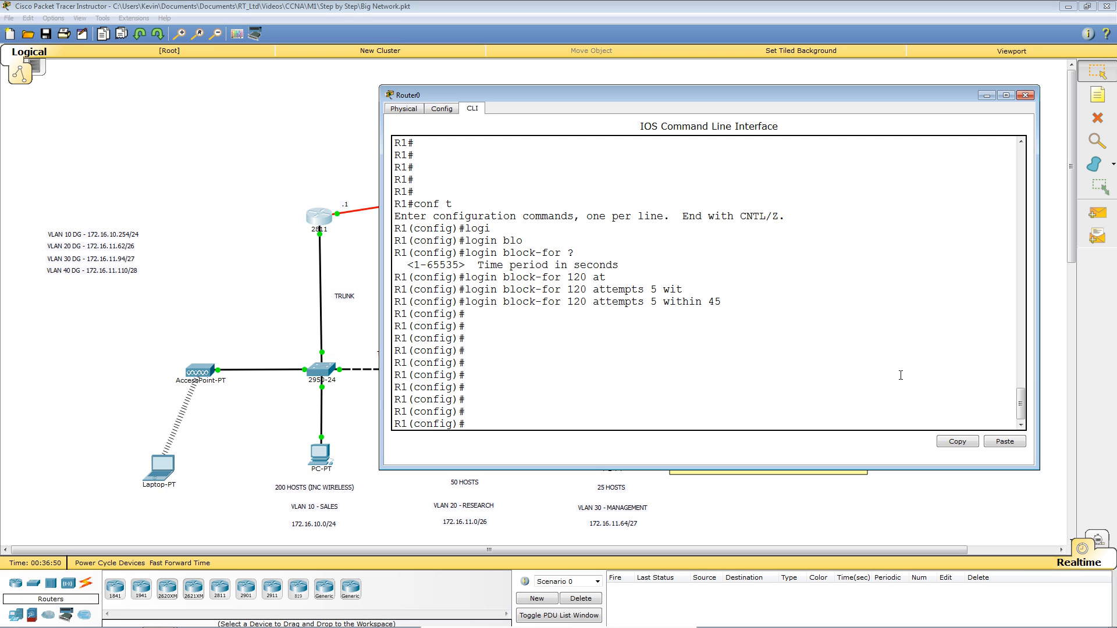
# Type 'banner motd & DO NOT ATTEMPT TO LOGIN & ACCESS THIS ROUTER &' without submitting.
pyautogui.write('bann')
pyautogui.press('Tab')
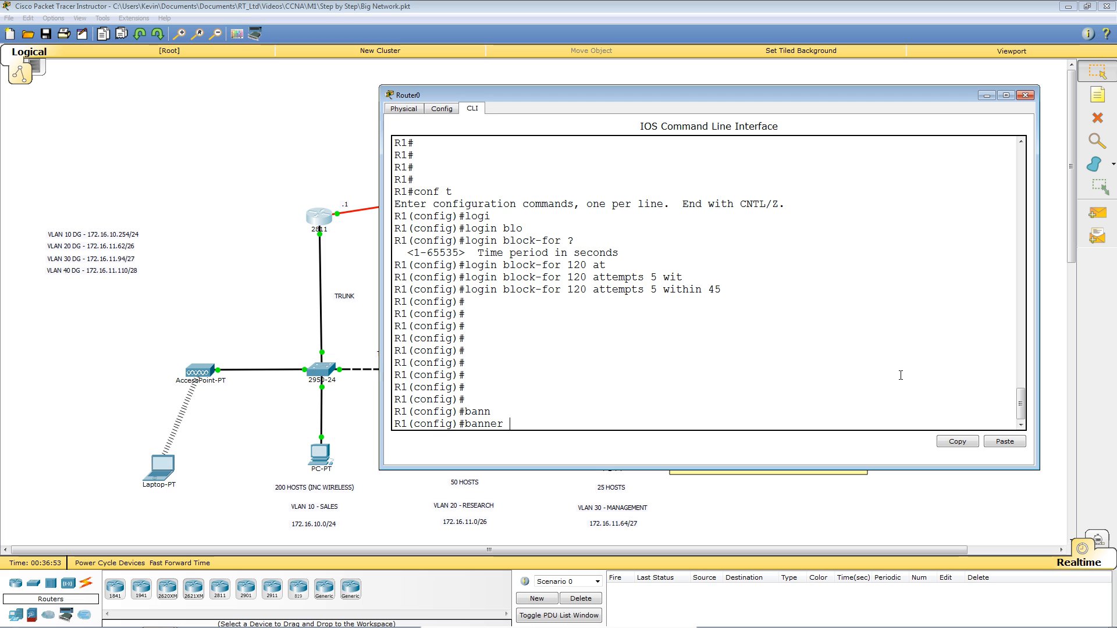
pyautogui.write('?')
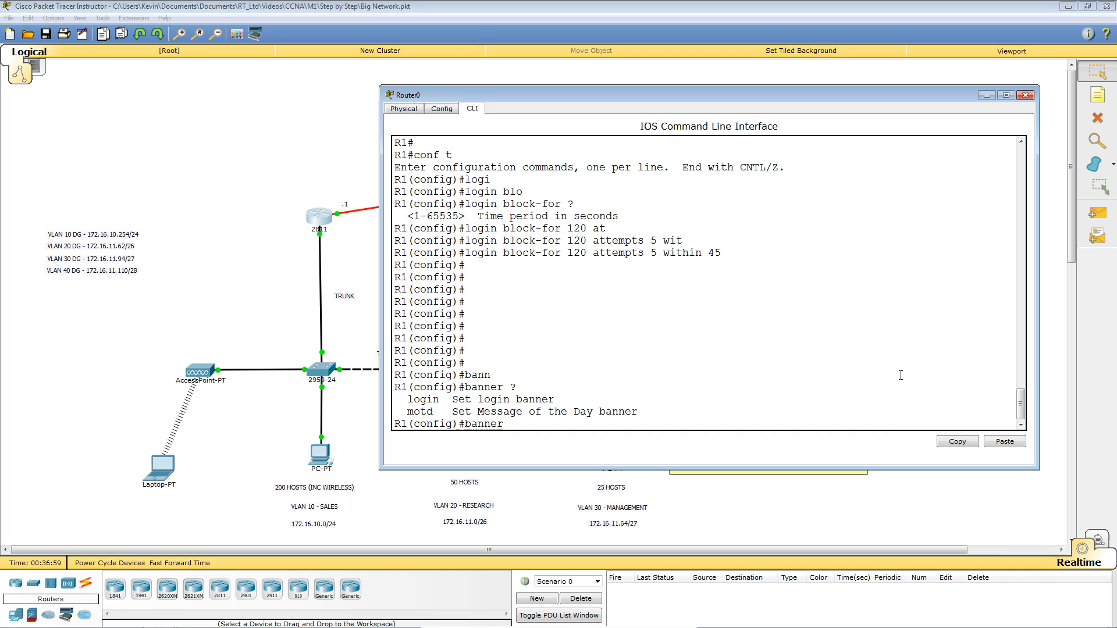
pyautogui.write('motd')
pyautogui.write('&')
pyautogui.write('DO NOT ATTE')
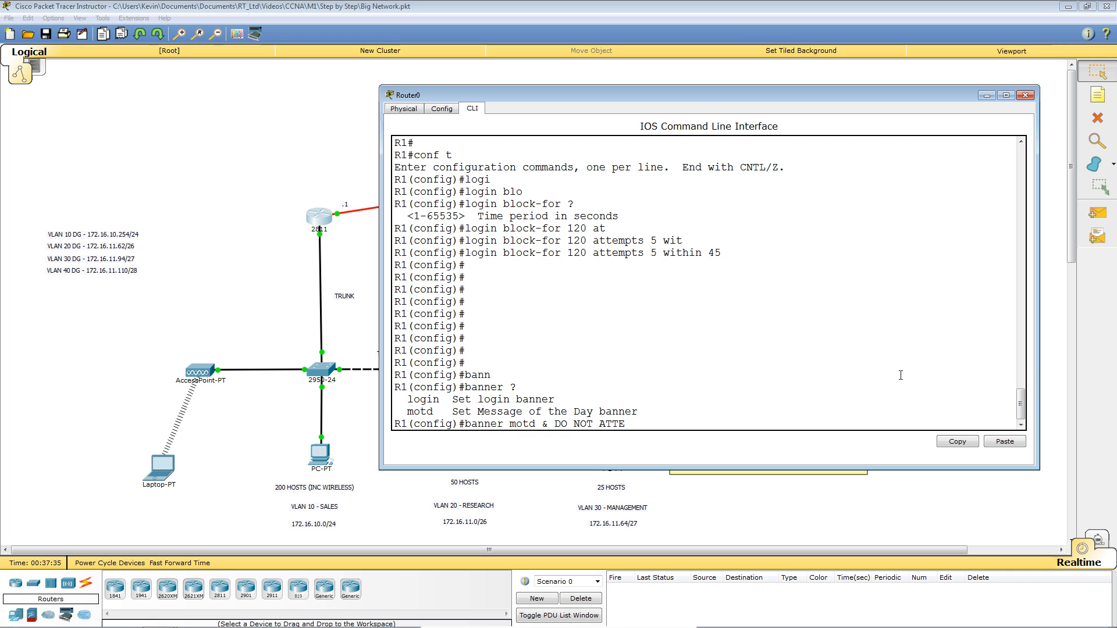
pyautogui.write('MPT TO LOGIN')
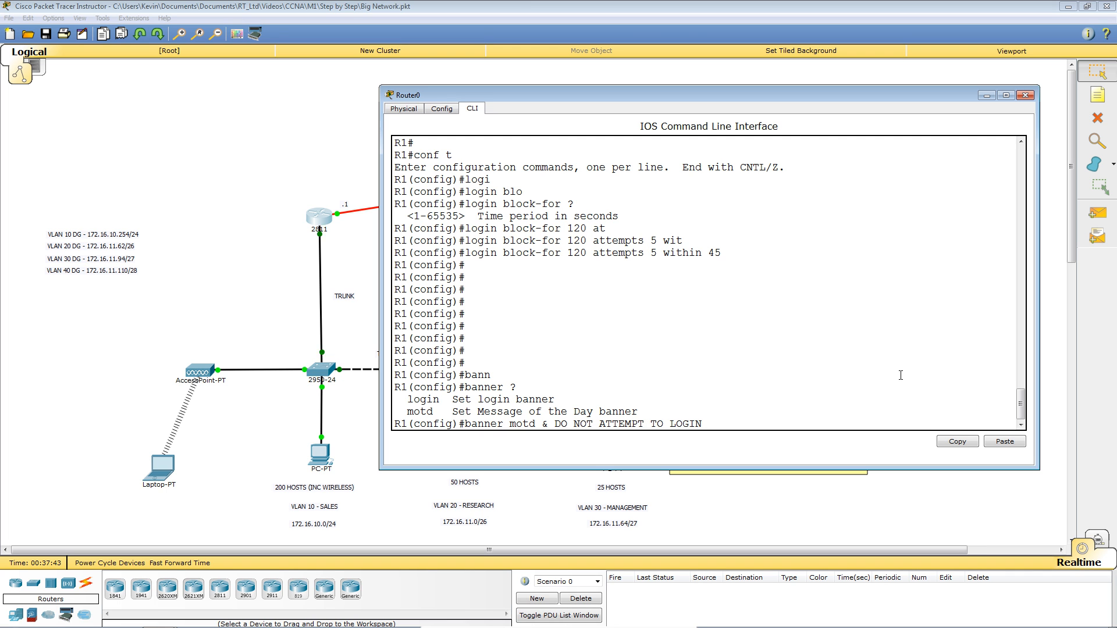
pyautogui.write(' & ACCESS THIS ROUTER')
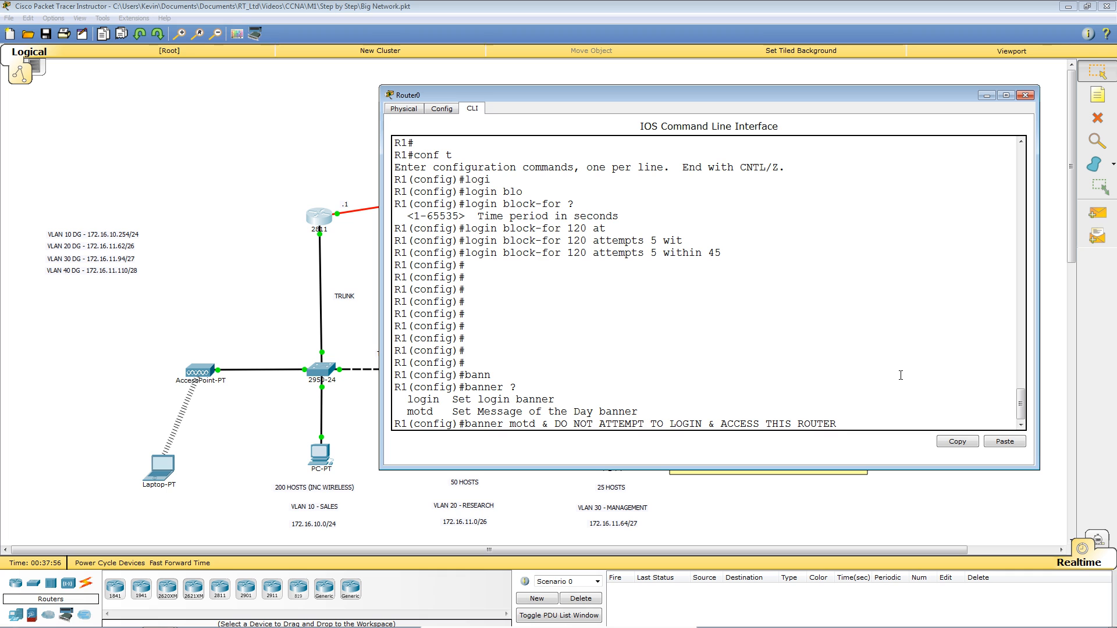
pyautogui.write(' &')
pyautogui.moveTo(541, 424); pyautogui.dragTo(548, 424)
# Change the banner text to 'DO NOT ATTEMPT TO LOGIN AND ACCESS THIS ROUTER &' and apply it.
pyautogui.moveTo(706, 424); pyautogui.dragTo(716, 424)
pyautogui.moveTo(558, 424); pyautogui.dragTo(700, 425)
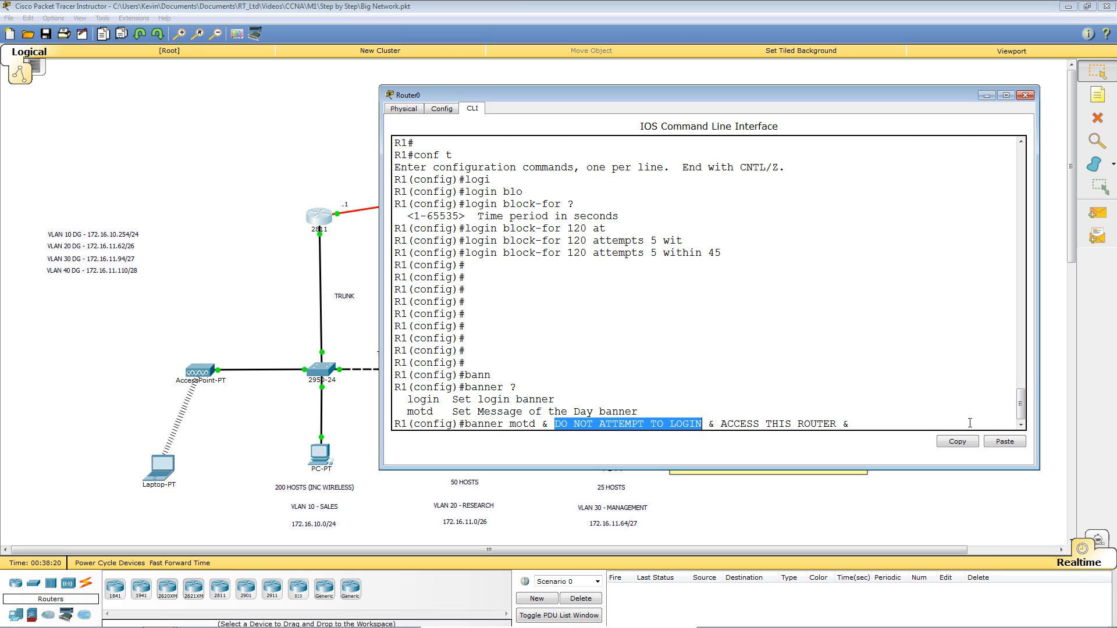
pyautogui.press('BackSpace')
pyautogui.press('BackSpace')
pyautogui.press('BackSpace')
pyautogui.press('BackSpace')
pyautogui.press('BackSpace')
pyautogui.press('BackSpace')
pyautogui.press('BackSpace')
pyautogui.press('BackSpace')
pyautogui.press('BackSpace')
pyautogui.press('BackSpace')
pyautogui.press('BackSpace')
pyautogui.press('BackSpace')
pyautogui.press('BackSpace')
pyautogui.press('BackSpace')
pyautogui.press('BackSpace')
pyautogui.press('BackSpace')
pyautogui.press('BackSpace')
pyautogui.press('BackSpace')
pyautogui.press('BackSpace')
pyautogui.write('AND')
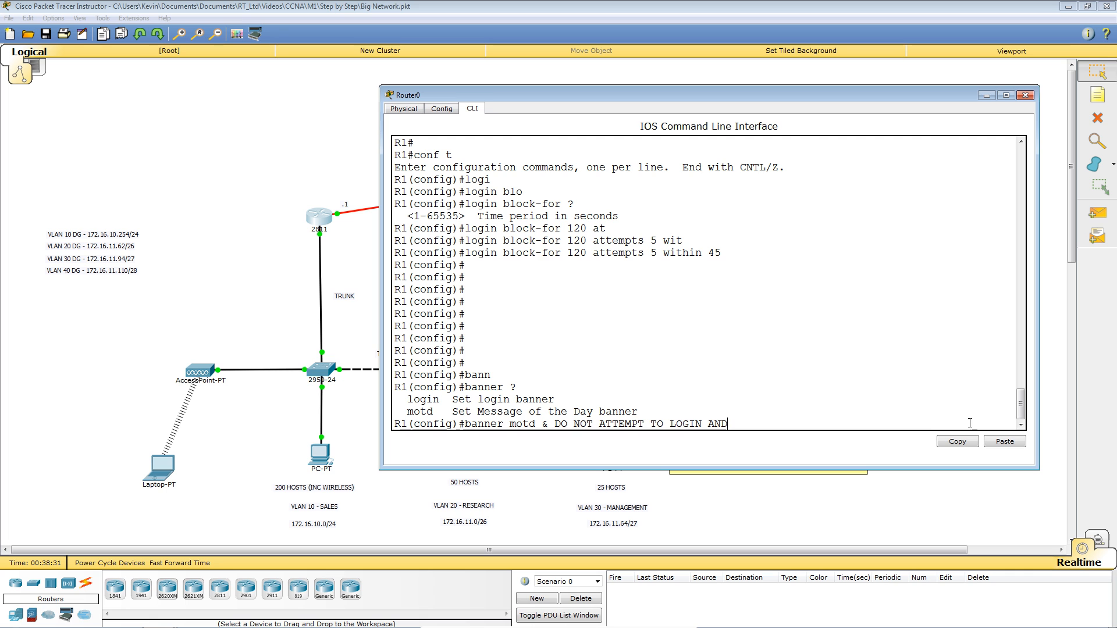
pyautogui.write(' ACC')
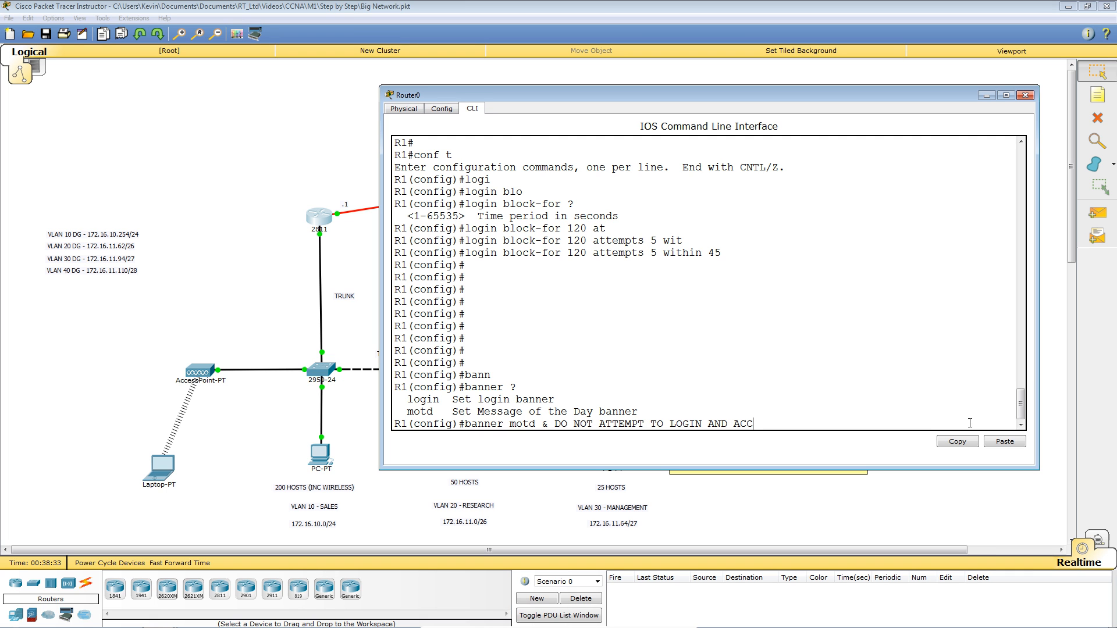
pyautogui.write('ESS THIS ROUTER')
pyautogui.write('&')
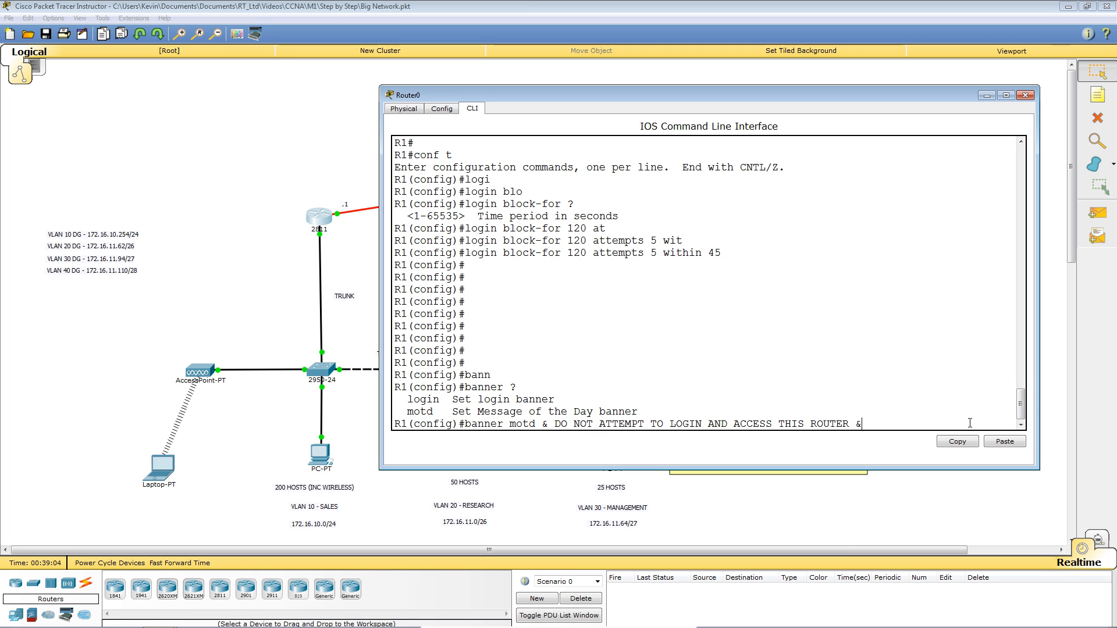
pyautogui.press('Return')
pyautogui.press('Return')
pyautogui.press('Return')
pyautogui.press('Return')
pyautogui.press('Return')
pyautogui.press('Return')
pyautogui.press('Return')
pyautogui.press('Return')
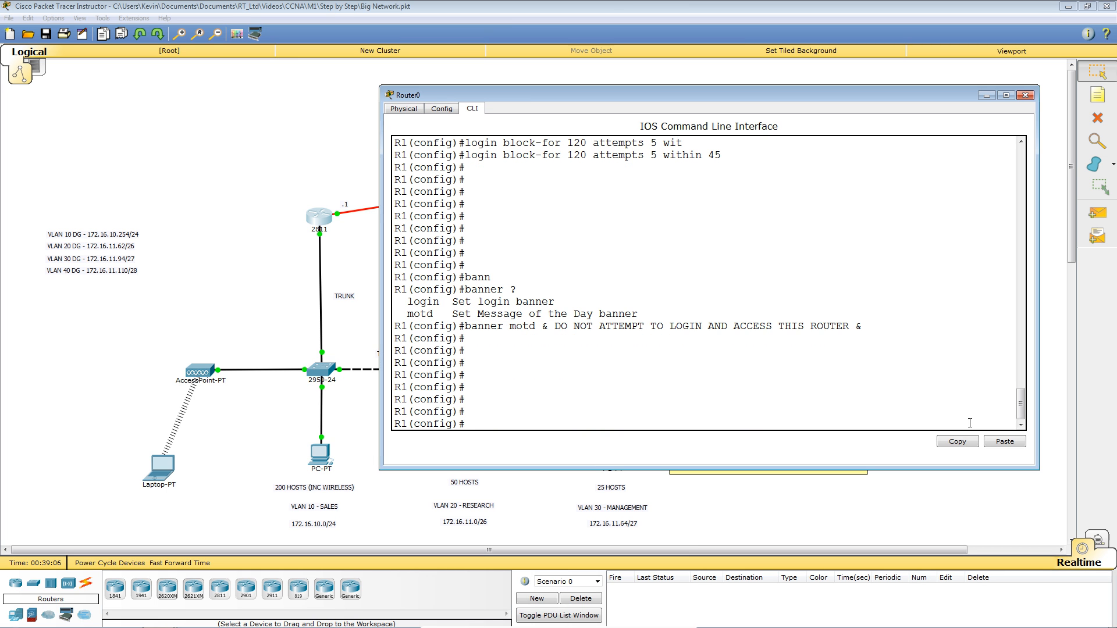
# Exit configuration mode and log out of R1's console.
pyautogui.hotkey('ctrl', 'z')
pyautogui.press('Return')
pyautogui.press('Return')
pyautogui.write('logout')
pyautogui.press('Return')
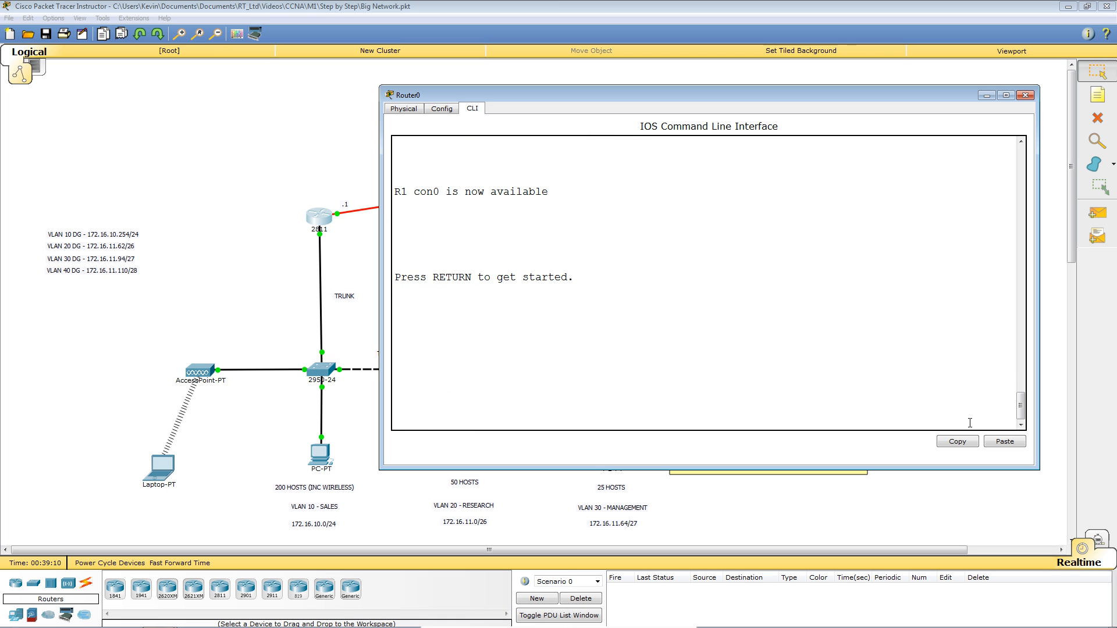
# Log back in with the local username and password after the new banner appears.
pyautogui.press('Return')
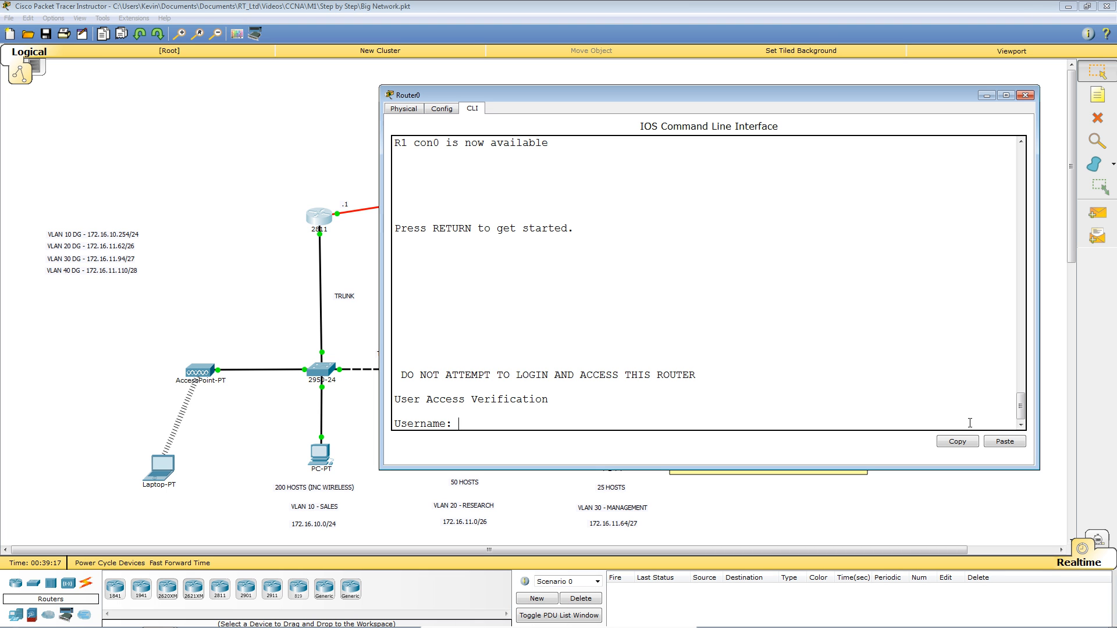
pyautogui.write('joe')
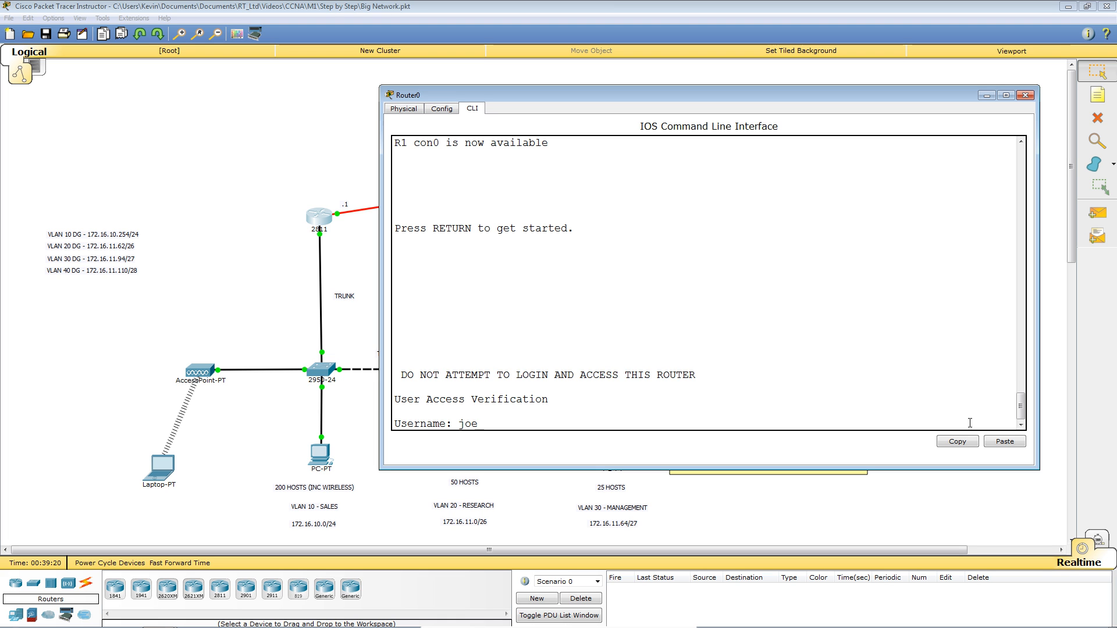
pyautogui.press('Return')
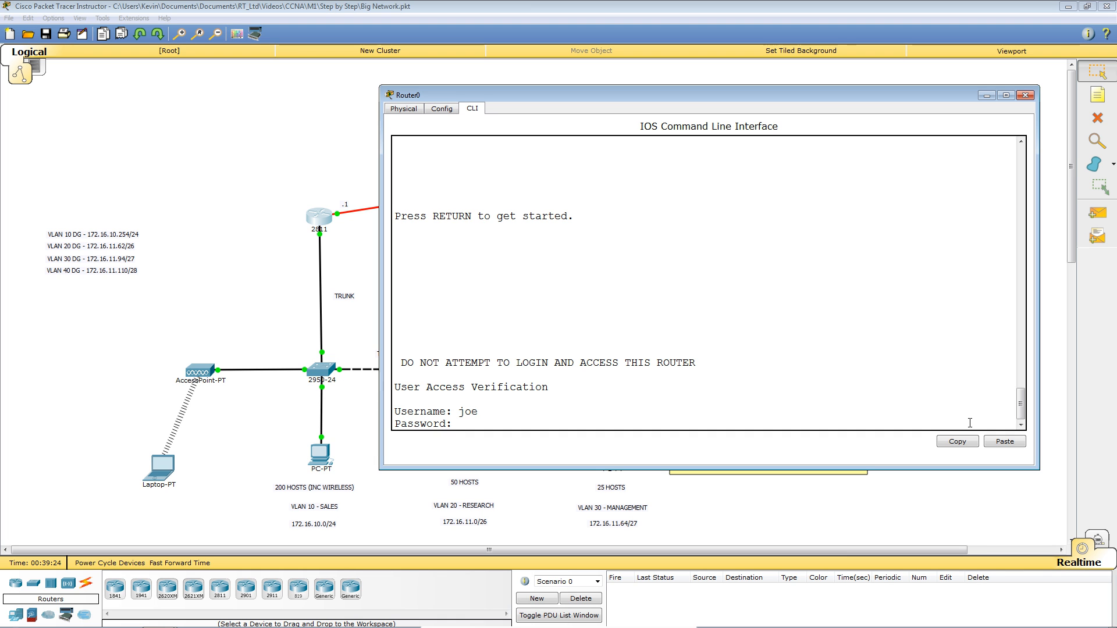
pyautogui.press('Return')
pyautogui.press('Return')
pyautogui.press('Return')
pyautogui.press('Return')
pyautogui.press('Return')
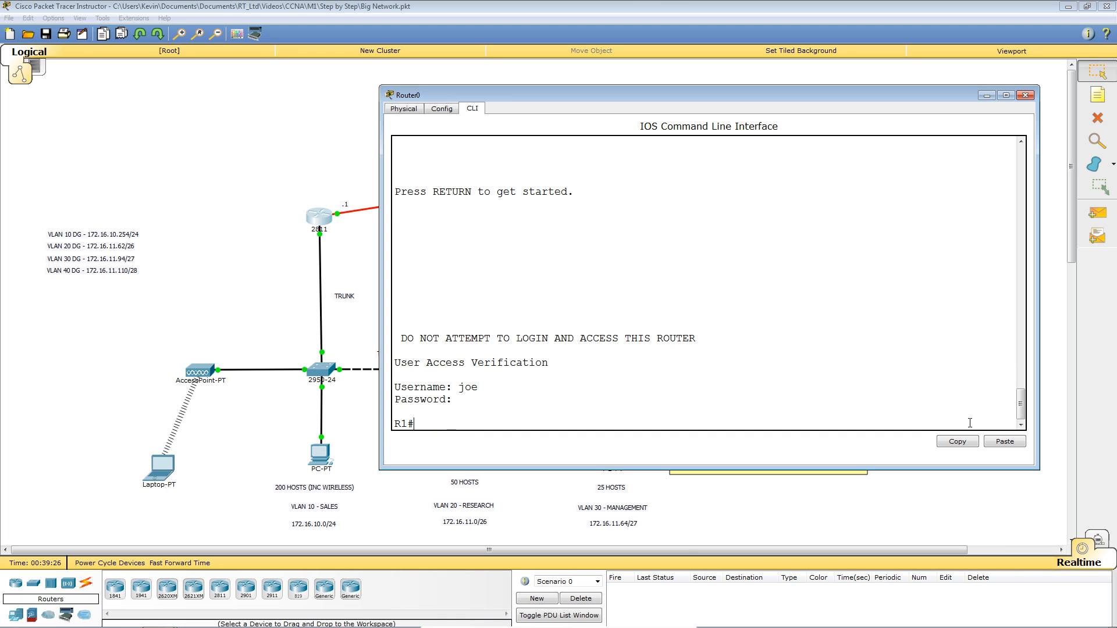
pyautogui.press('Return')
pyautogui.press('Return')
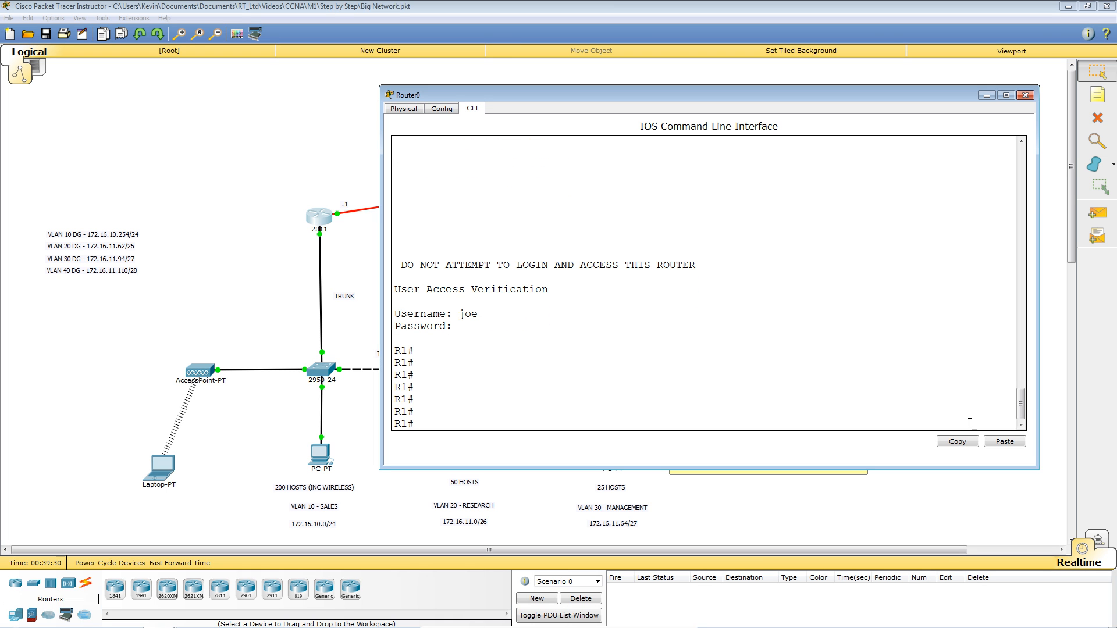
# Enter global configuration and select VTY lines 0 to 4.
pyautogui.write('c')
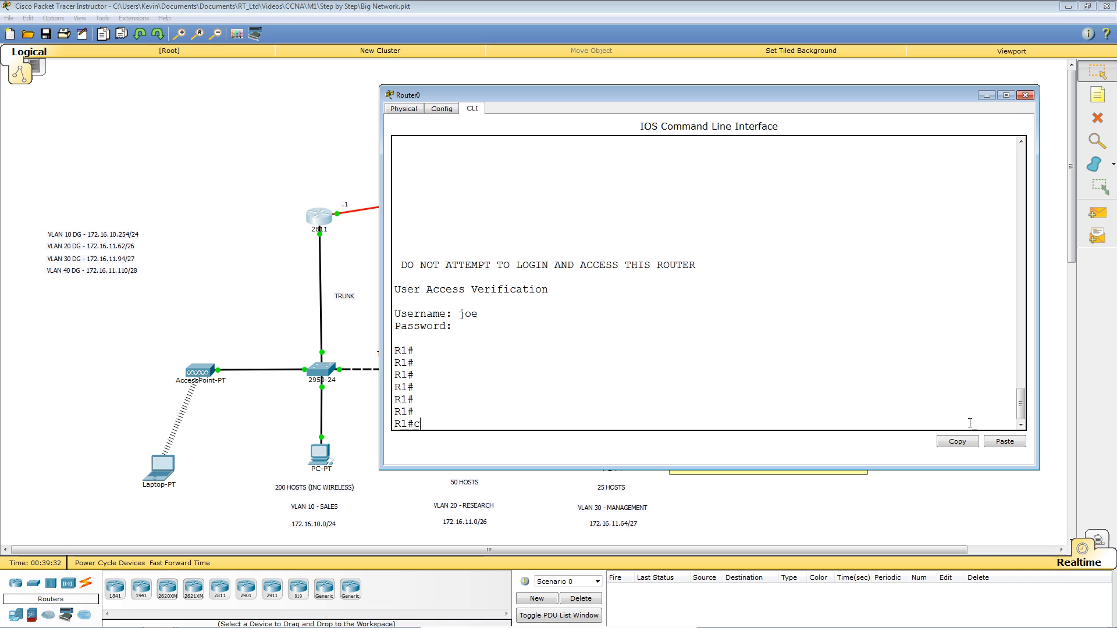
pyautogui.write('onf t')
pyautogui.press('Return')
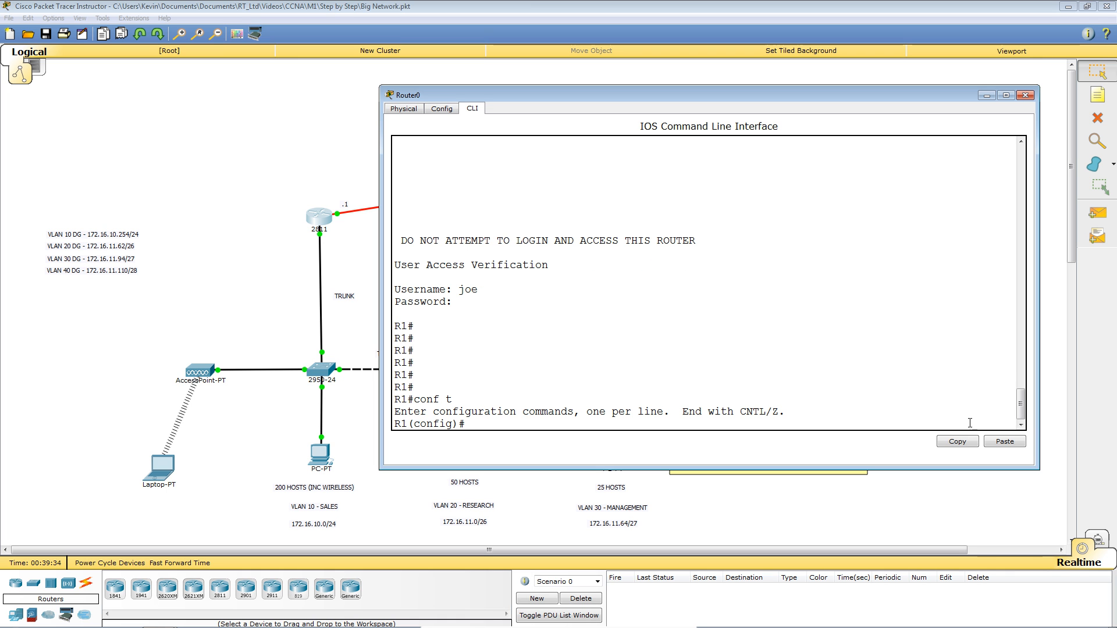
pyautogui.write('line ')
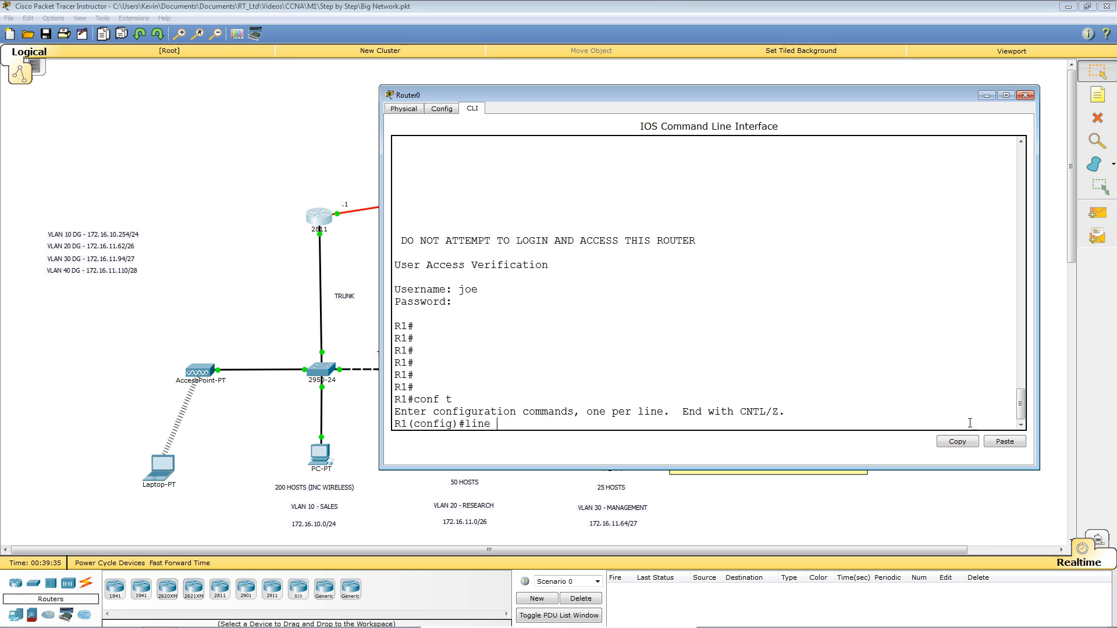
pyautogui.write('vty ?')
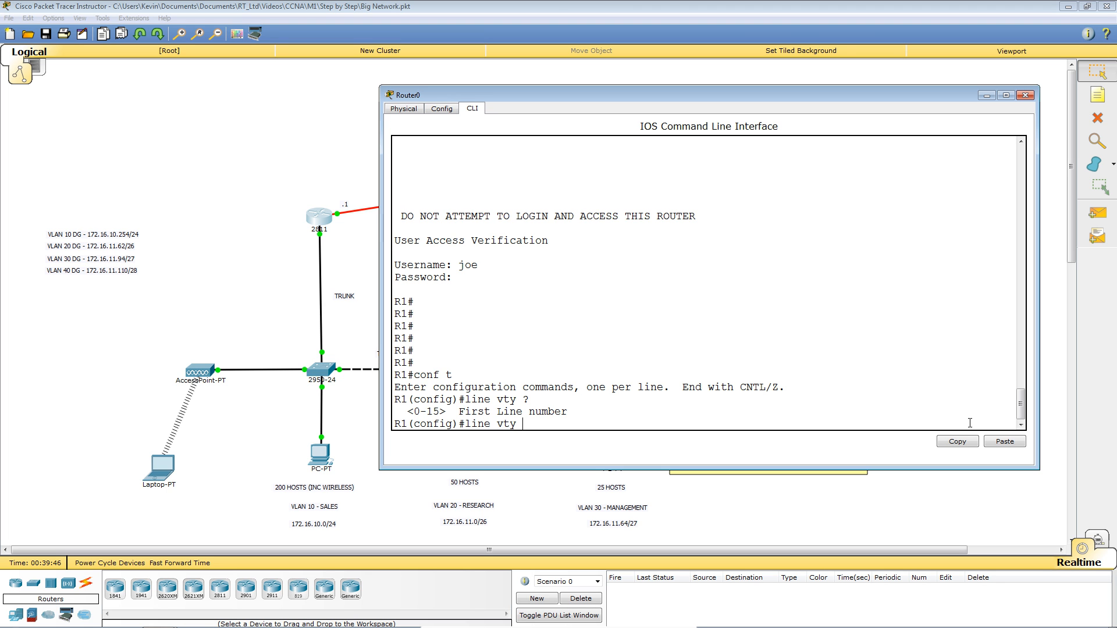
pyautogui.write('0 4')
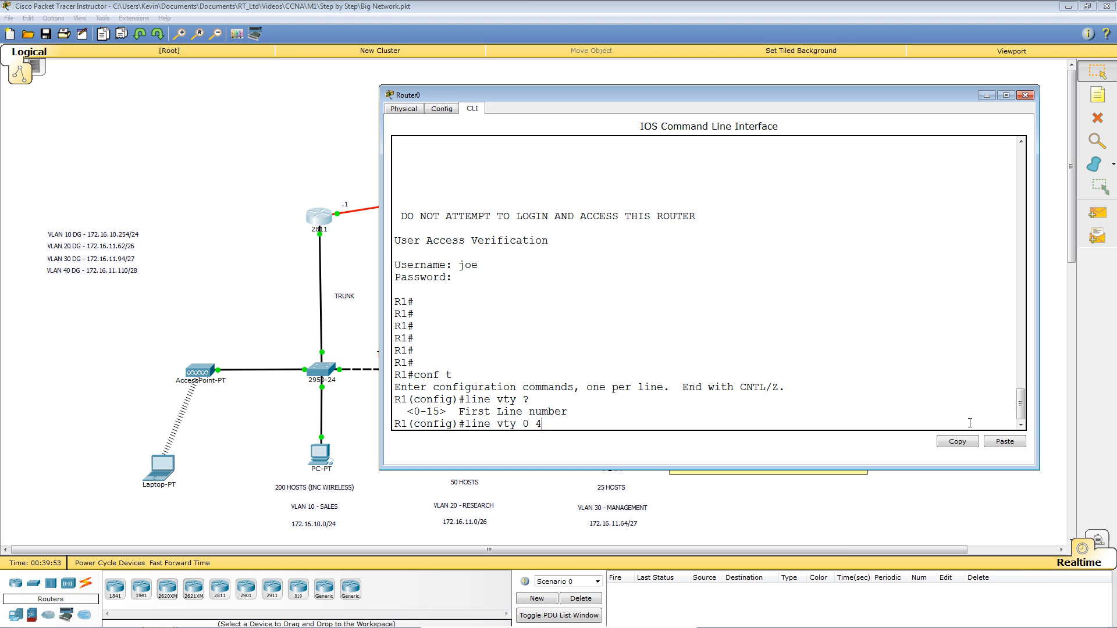
pyautogui.press('Return')
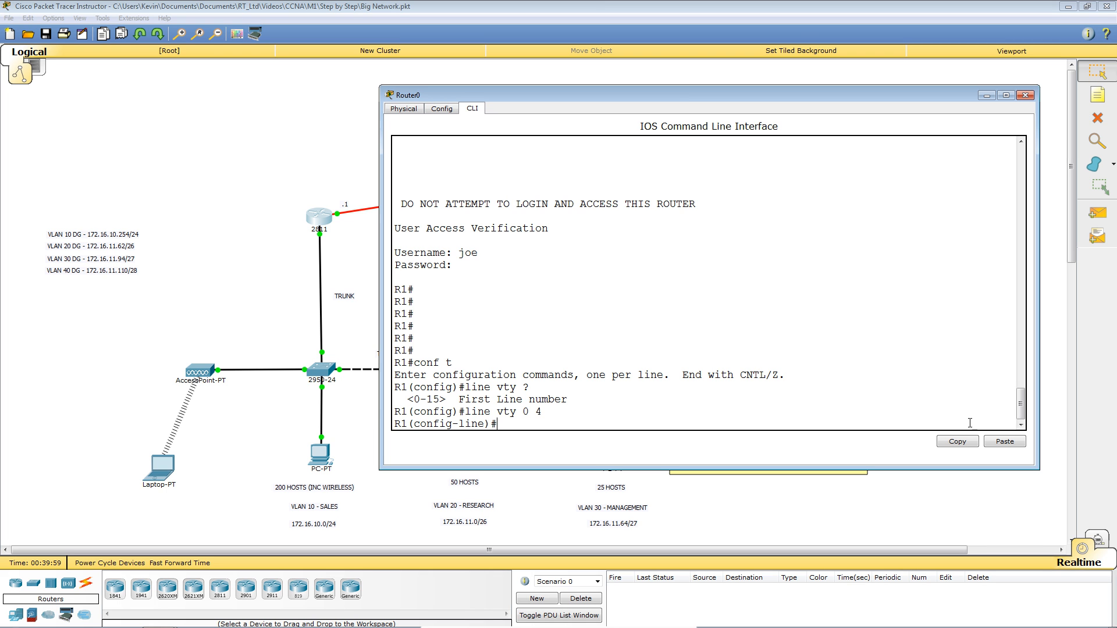
# Set 'login local' on the VTY lines, then return to R1#.
pyautogui.write('pass')
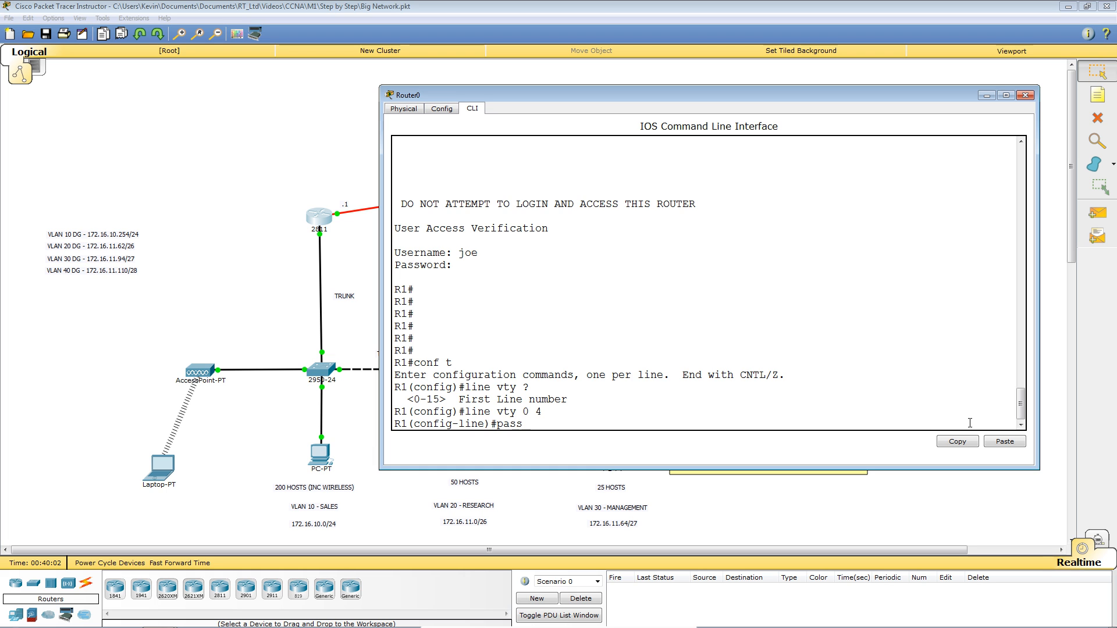
pyautogui.press('Tab')
pyautogui.write('cisco')
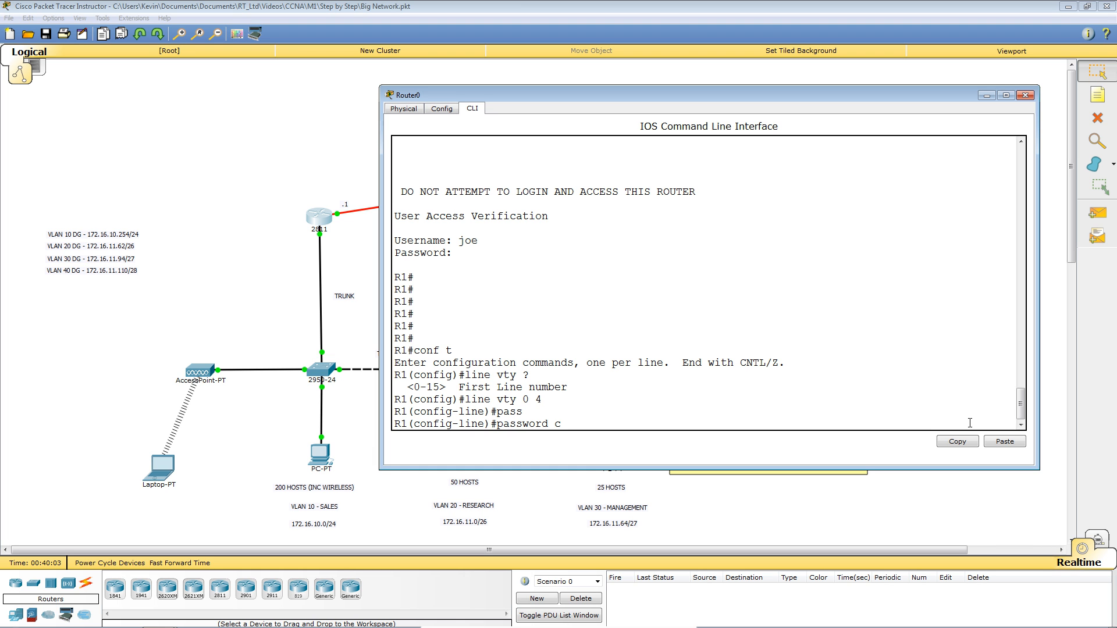
pyautogui.press('BackSpace')
pyautogui.press('BackSpace')
pyautogui.press('BackSpace')
pyautogui.press('BackSpace')
pyautogui.press('BackSpace')
pyautogui.press('BackSpace')
pyautogui.press('BackSpace')
pyautogui.press('BackSpace')
pyautogui.press('BackSpace')
pyautogui.press('BackSpace')
pyautogui.press('BackSpace')
pyautogui.press('BackSpace')
pyautogui.press('BackSpace')
pyautogui.press('BackSpace')
pyautogui.write('logi')
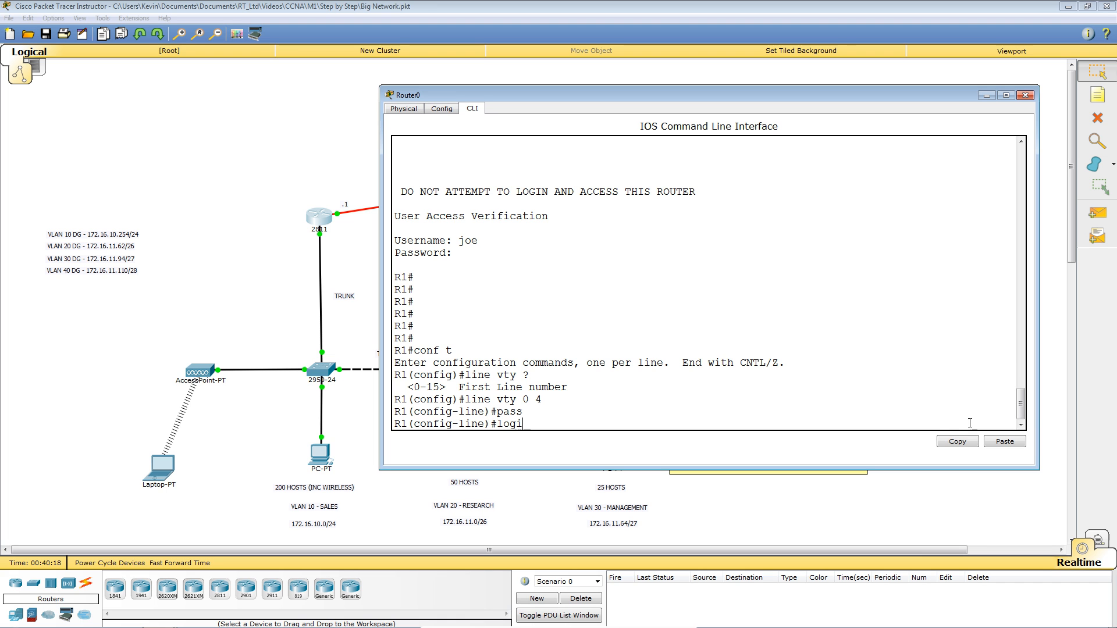
pyautogui.press('Tab')
pyautogui.write('n lo')
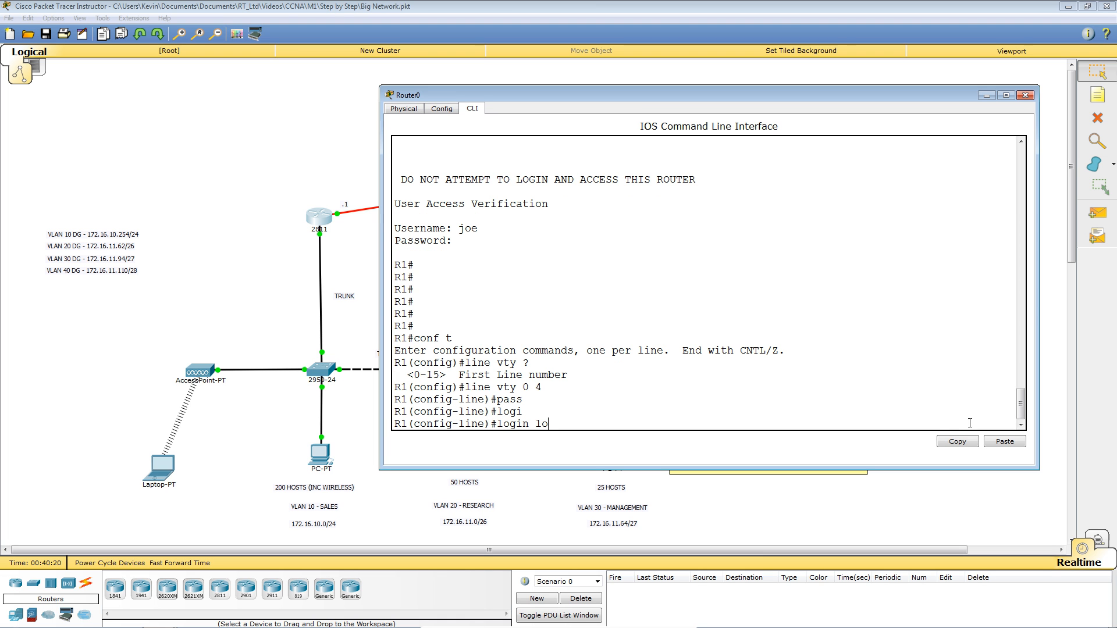
pyautogui.write('cal')
pyautogui.press('Return')
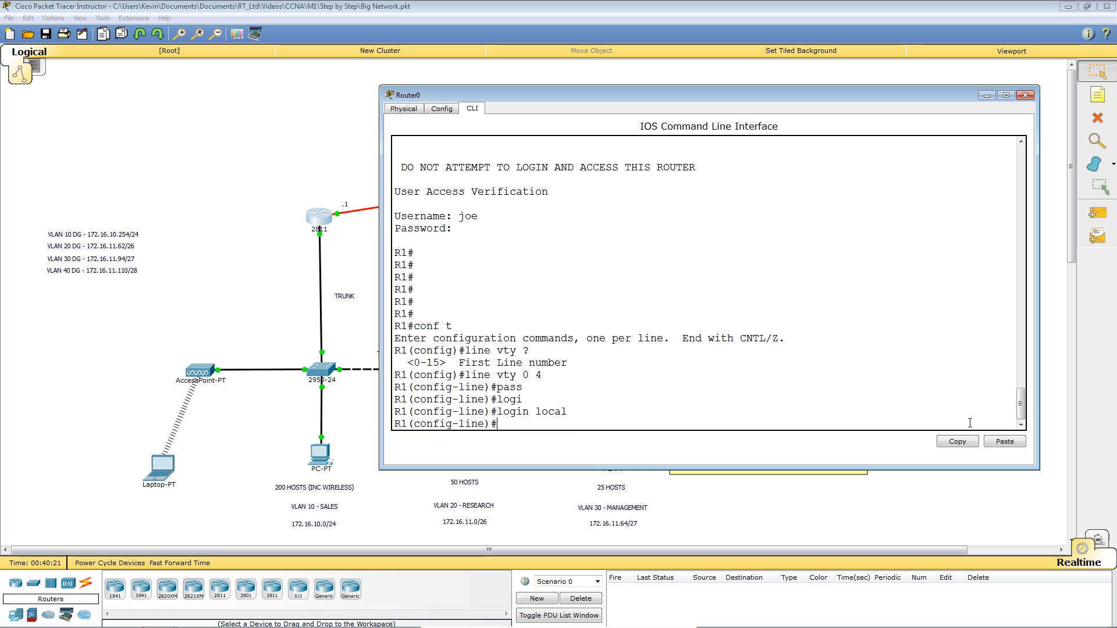
pyautogui.press('Return')
pyautogui.press('Return')
pyautogui.press('Return')
pyautogui.press('Return')
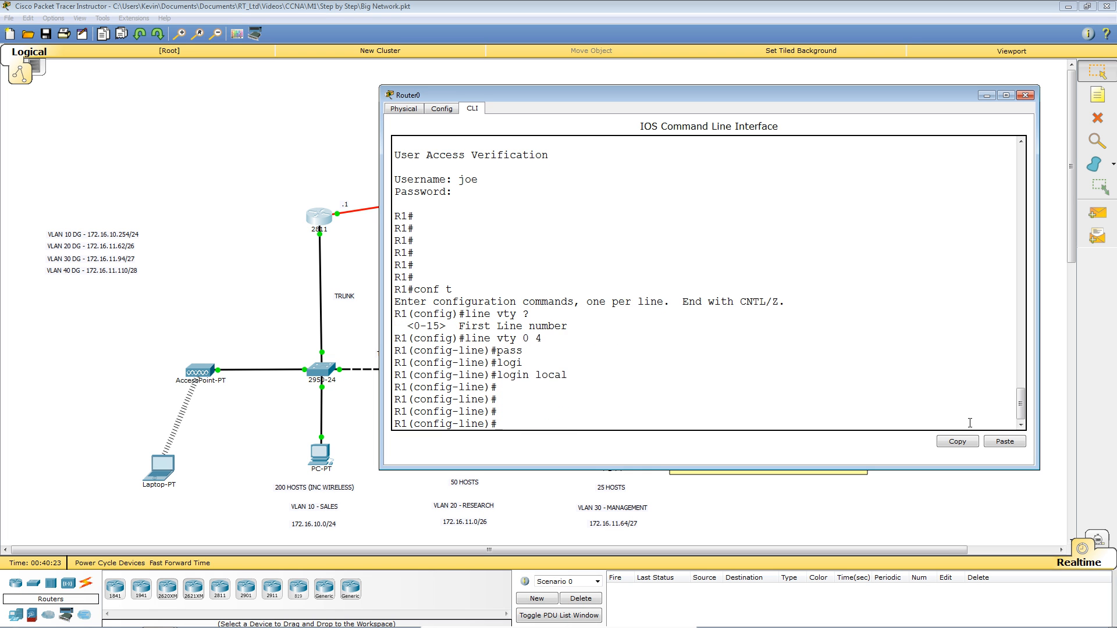
pyautogui.hotkey('ctrl', 'z')
pyautogui.press('Return')
pyautogui.press('Return')
pyautogui.press('Return')
pyautogui.press('Return')
pyautogui.press('Return')
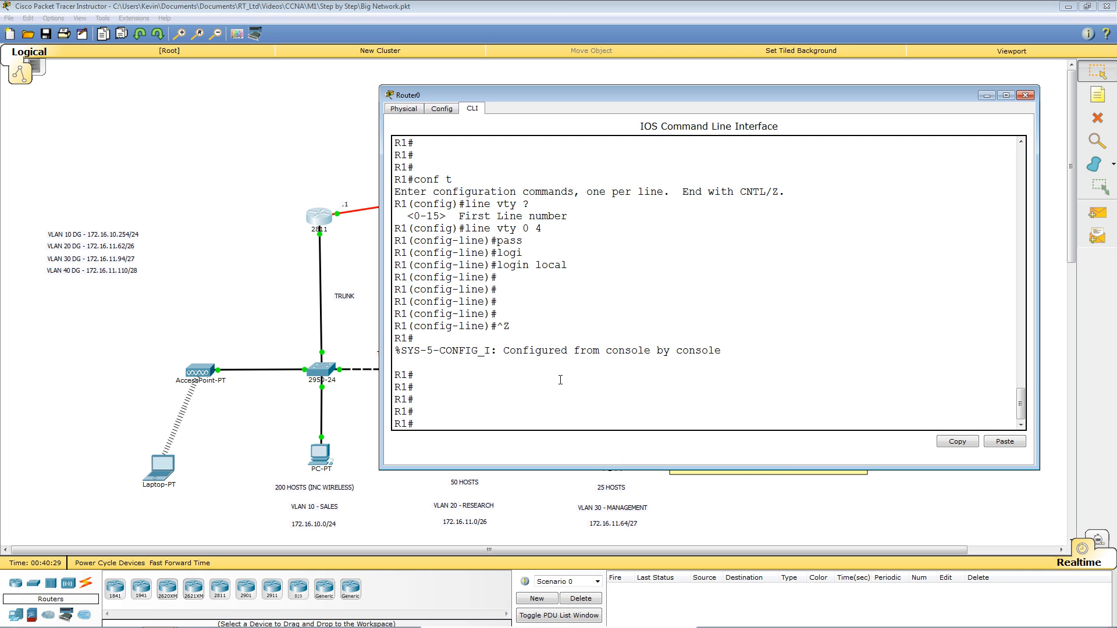
# Run 'sh ip int br' to list R1's interface addresses and status.
pyautogui.write('s')
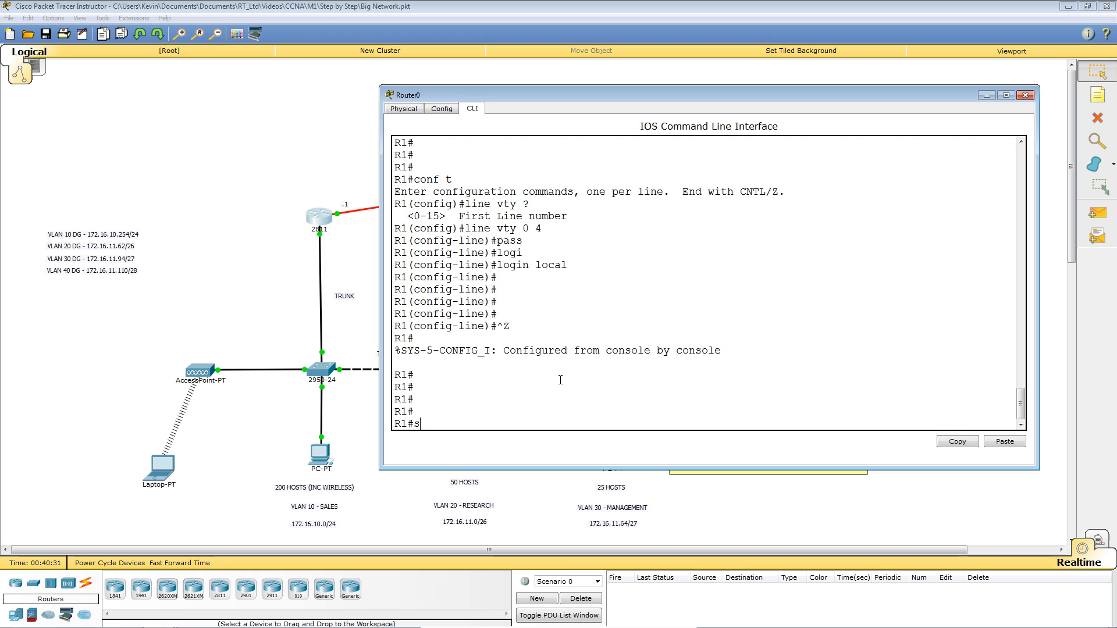
pyautogui.write('h ip int br')
pyautogui.press('Return')
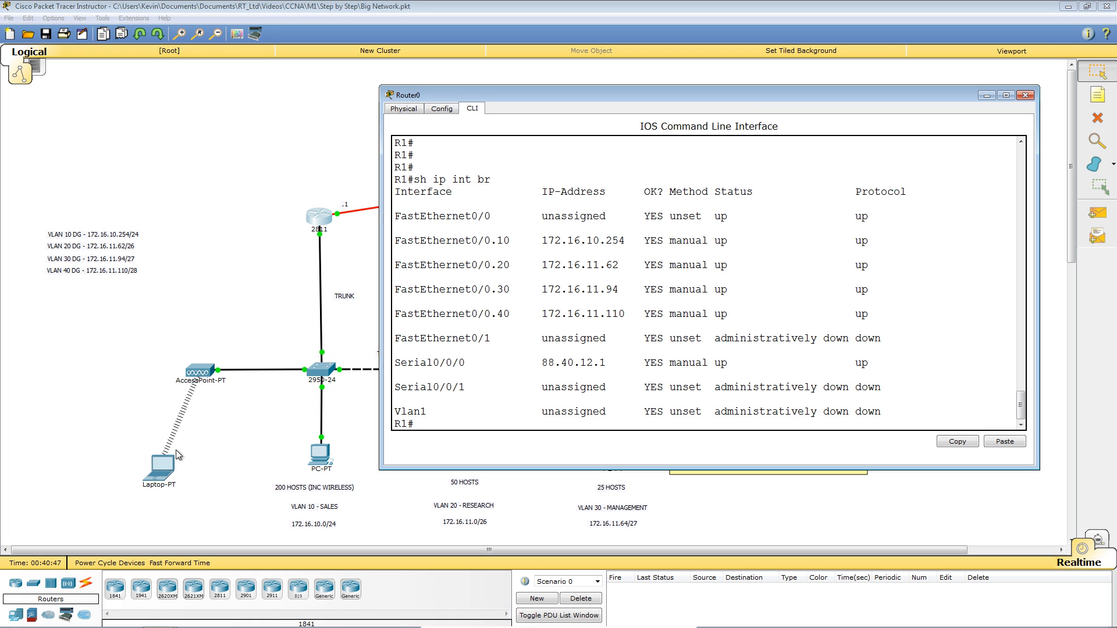
pyautogui.click(166, 470)
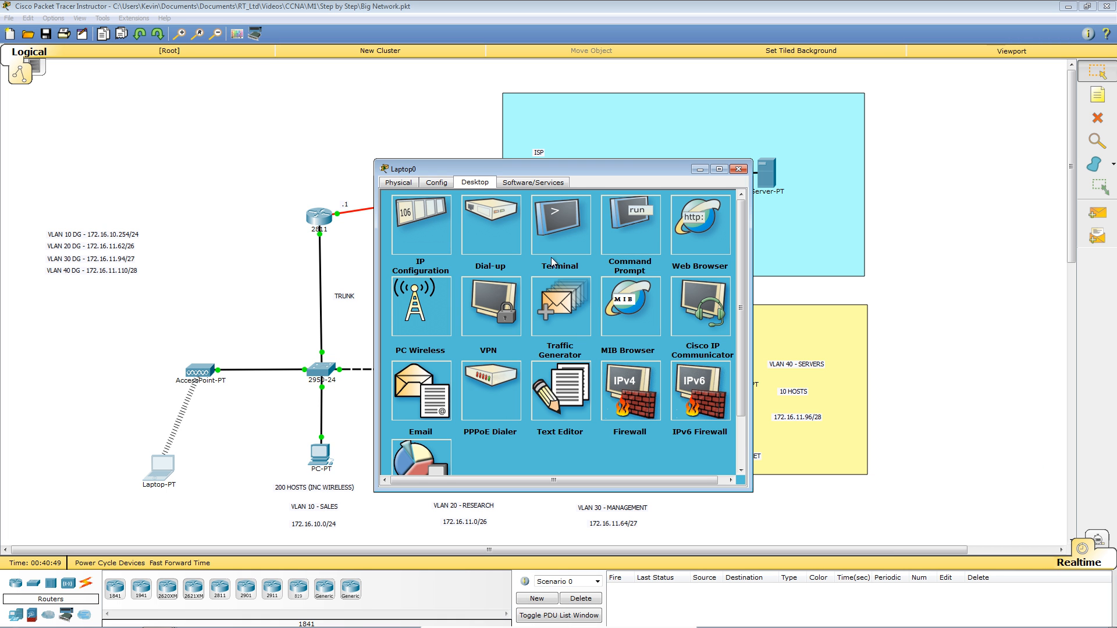
# From Laptop0's Command Prompt, telnet to 172.16.10.254 and log in with the local account.
pyautogui.click(623, 232)
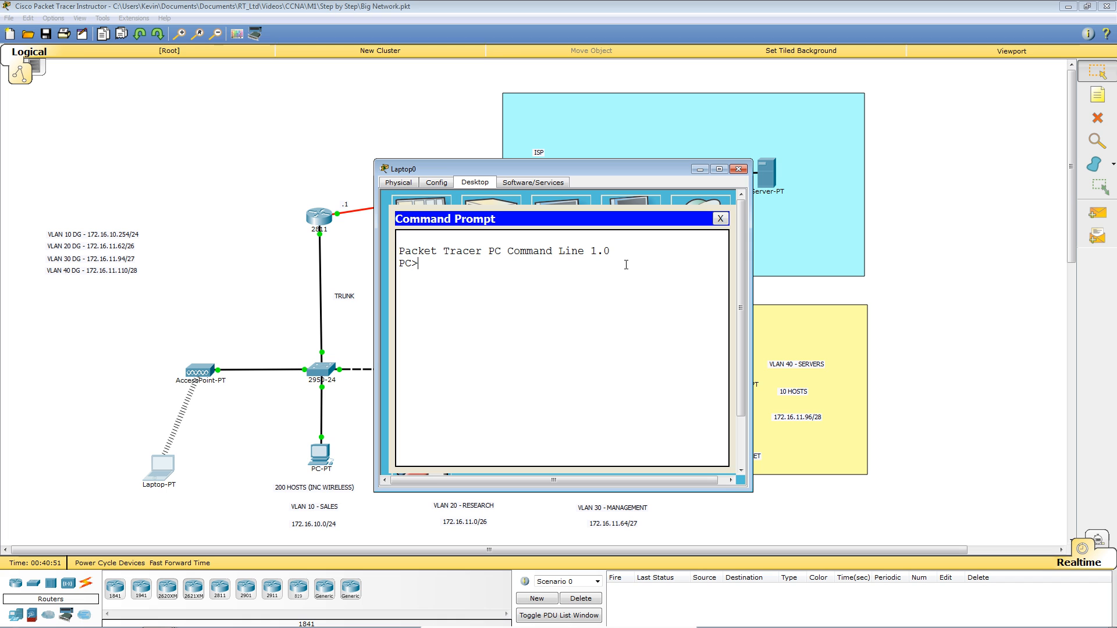
pyautogui.write('telnet ')
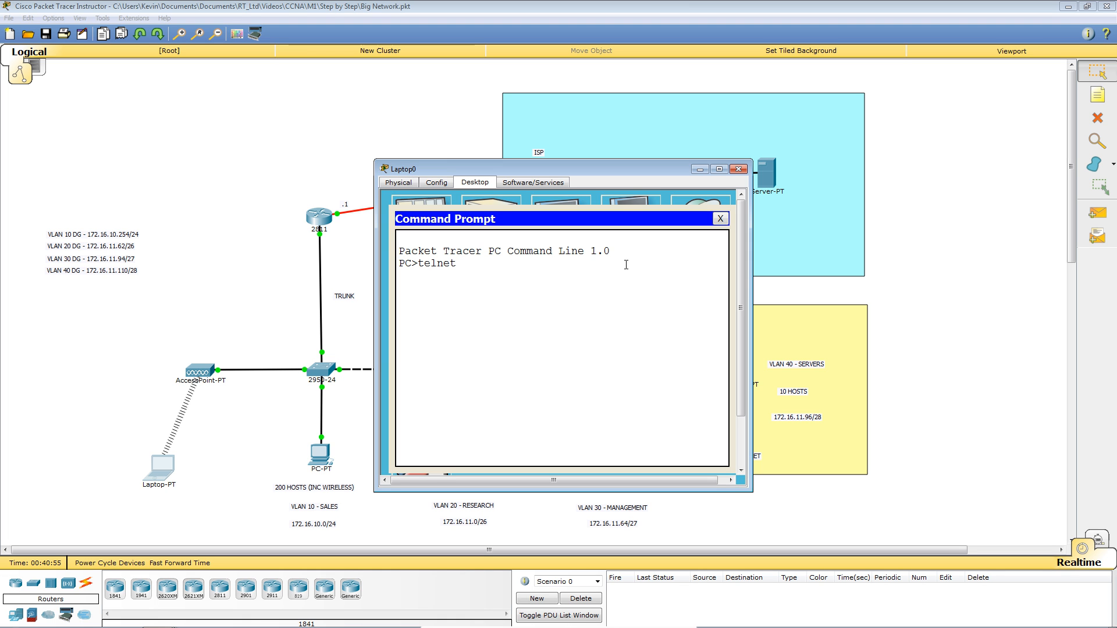
pyautogui.write('172.16.10')
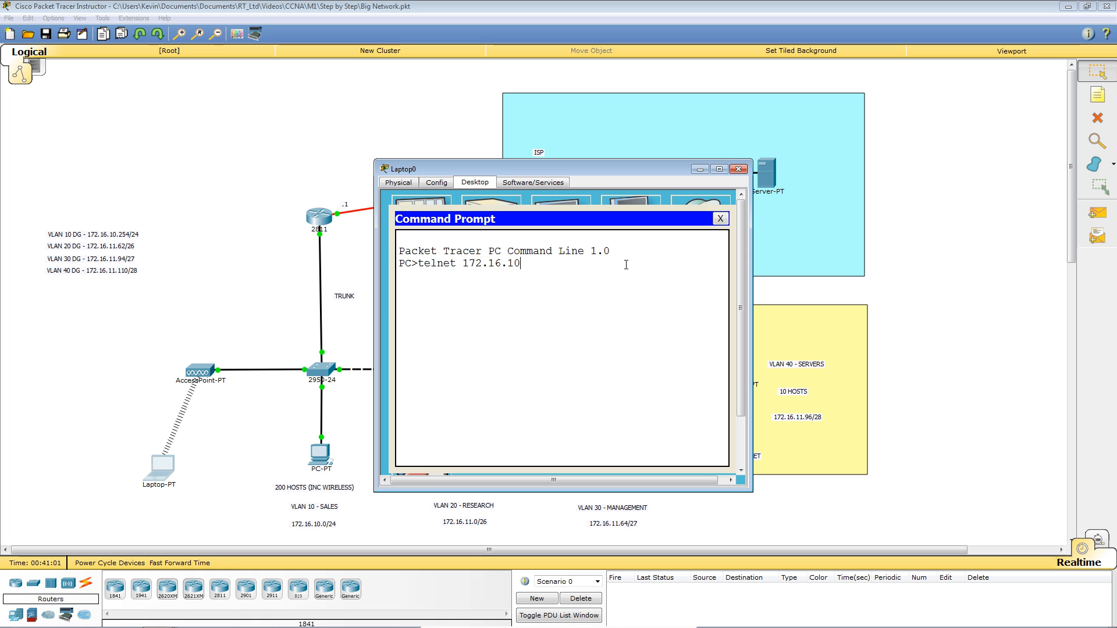
pyautogui.write('.254')
pyautogui.press('Return')
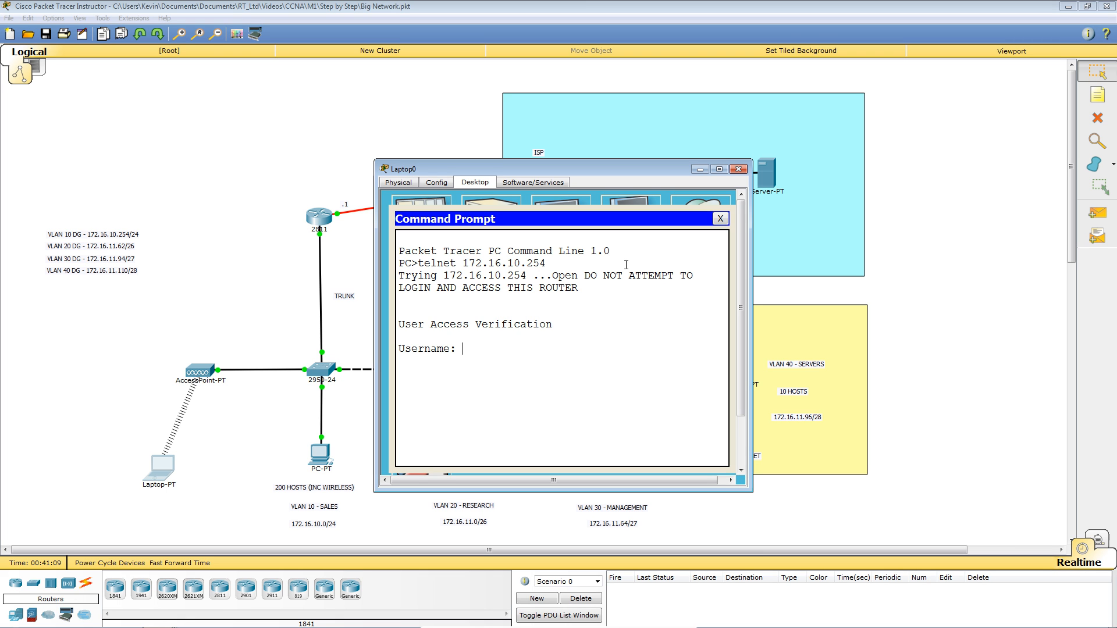
pyautogui.write('joe')
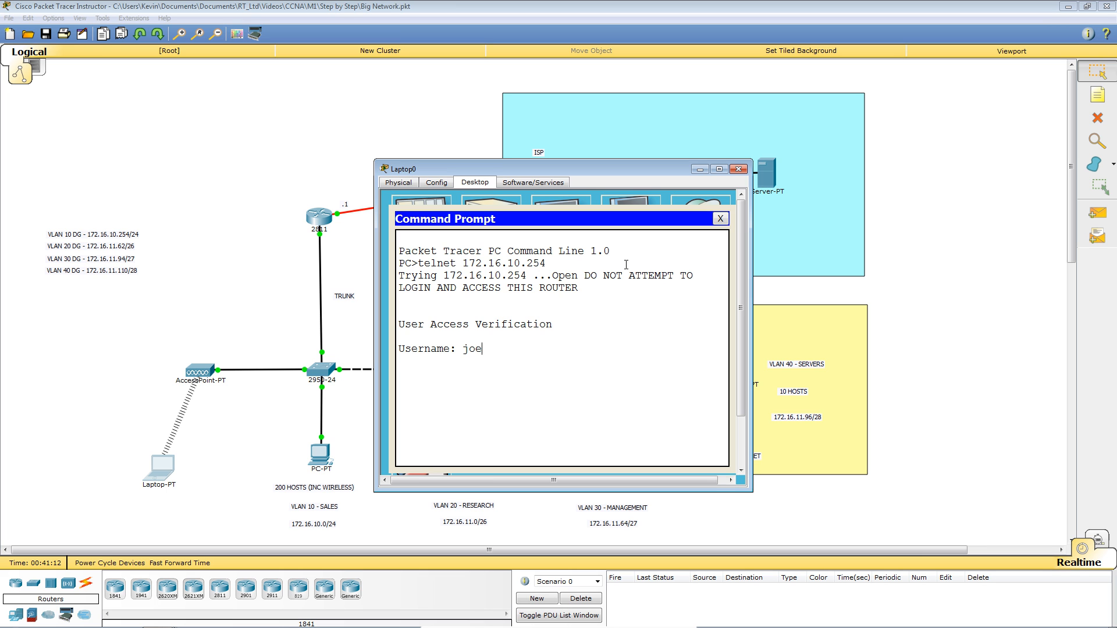
pyautogui.press('Return')
pyautogui.press('Return')
pyautogui.press('Return')
pyautogui.press('Return')
pyautogui.press('Return')
pyautogui.press('Return')
pyautogui.press('Return')
# Run 'show privilege' over telnet to confirm privilege level 15.
pyautogui.write('sh privi')
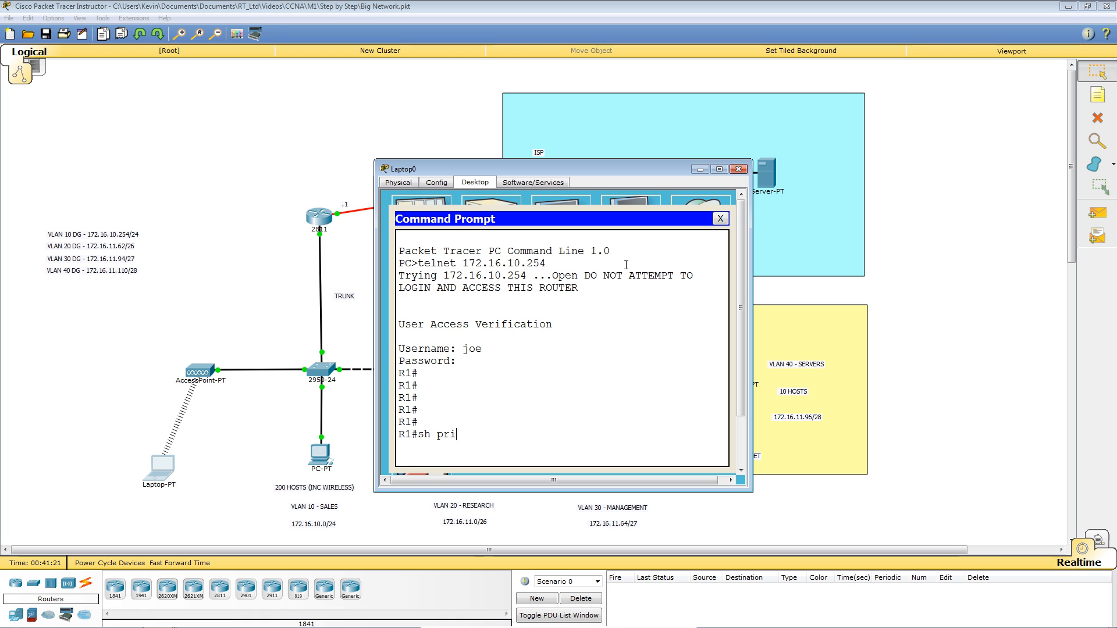
pyautogui.press('Tab')
pyautogui.press('Return')
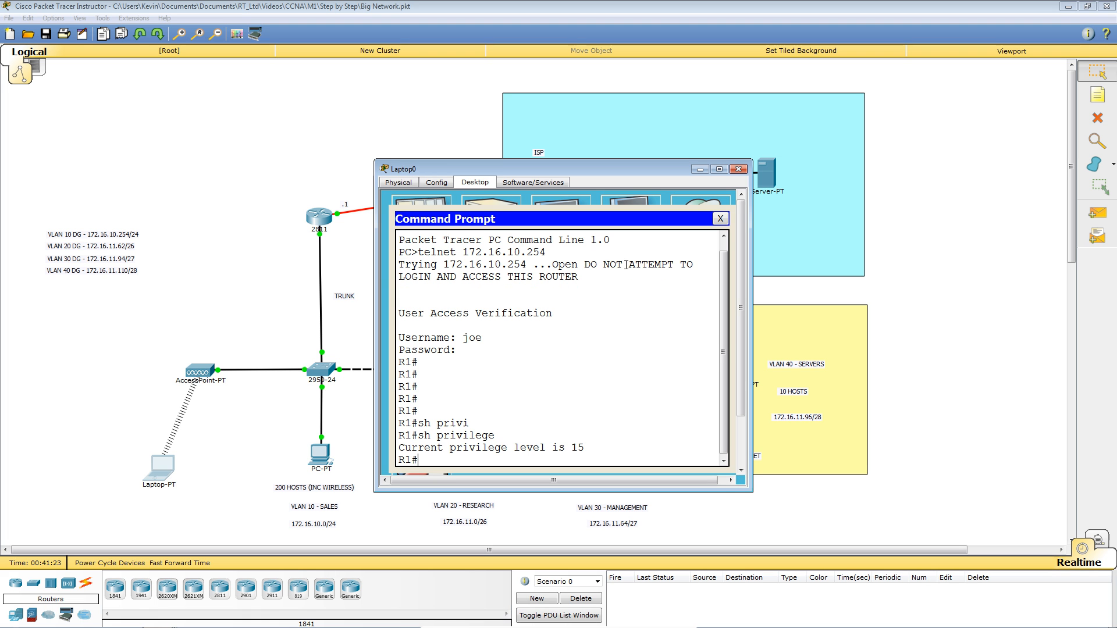
pyautogui.press('Return')
pyautogui.press('Return')
pyautogui.press('Return')
pyautogui.press('Return')
pyautogui.press('Return')
pyautogui.press('Return')
pyautogui.press('Return')
pyautogui.press('Return')
pyautogui.press('Return')
pyautogui.press('Return')
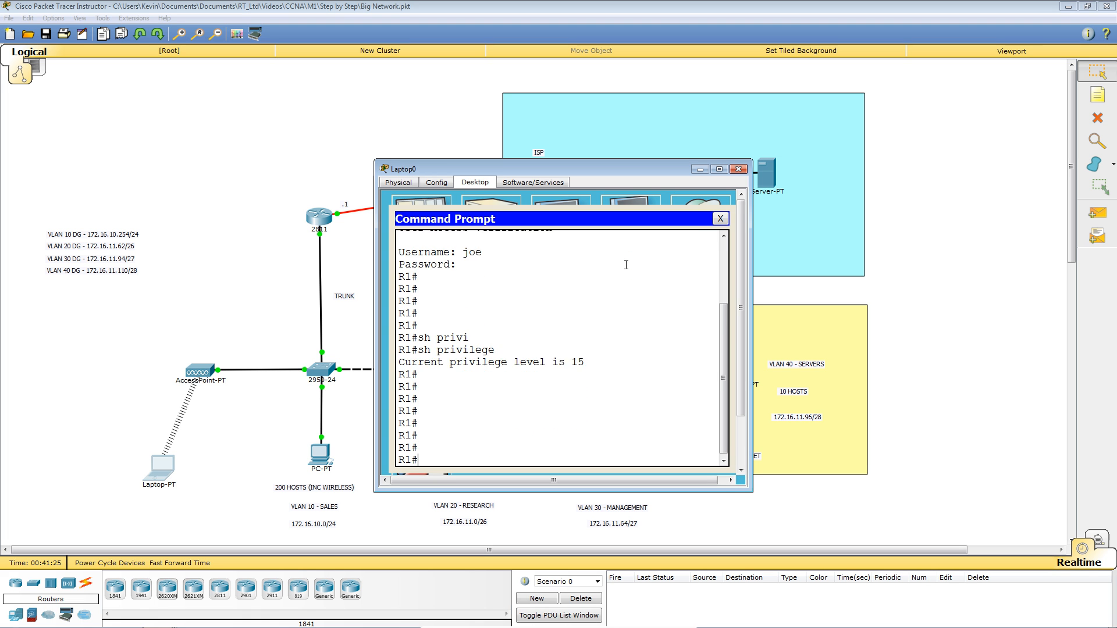
pyautogui.press('Return')
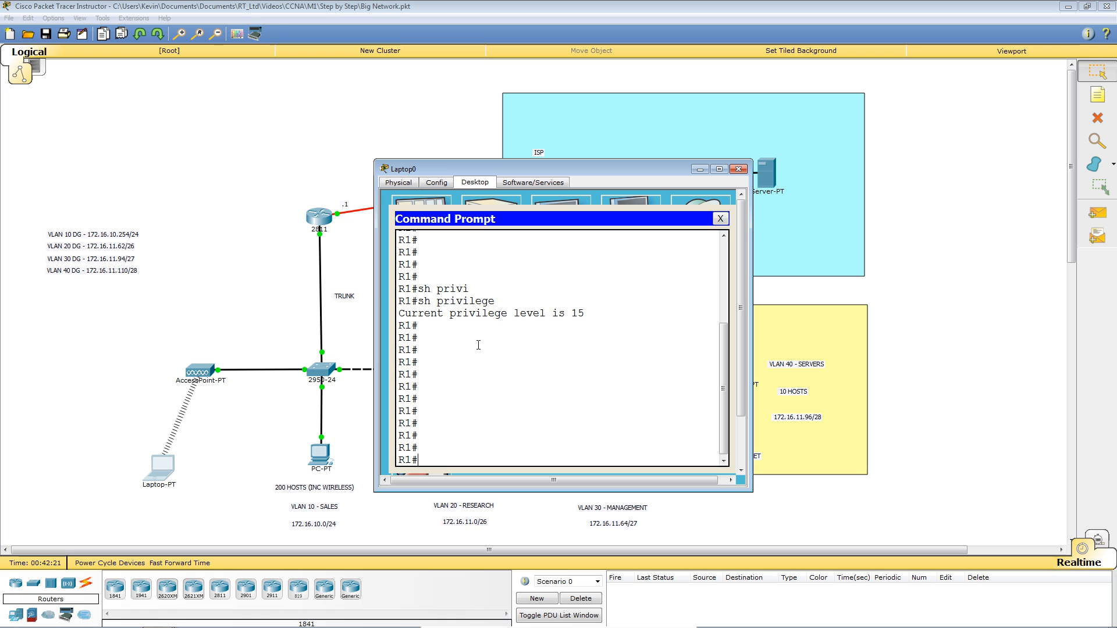
# Close the telnet session and return to R1's console window.
pyautogui.write('lo')
pyautogui.press('Return')
pyautogui.press('Return')
pyautogui.press('Return')
pyautogui.press('Return')
pyautogui.press('Return')
pyautogui.press('Return')
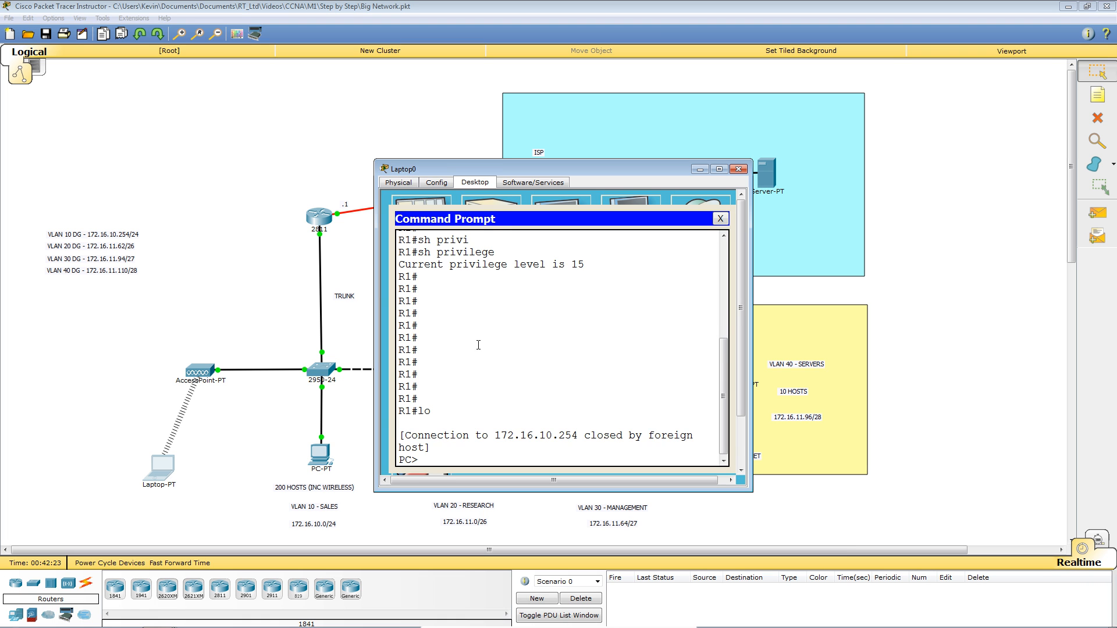
pyautogui.click(197, 121)
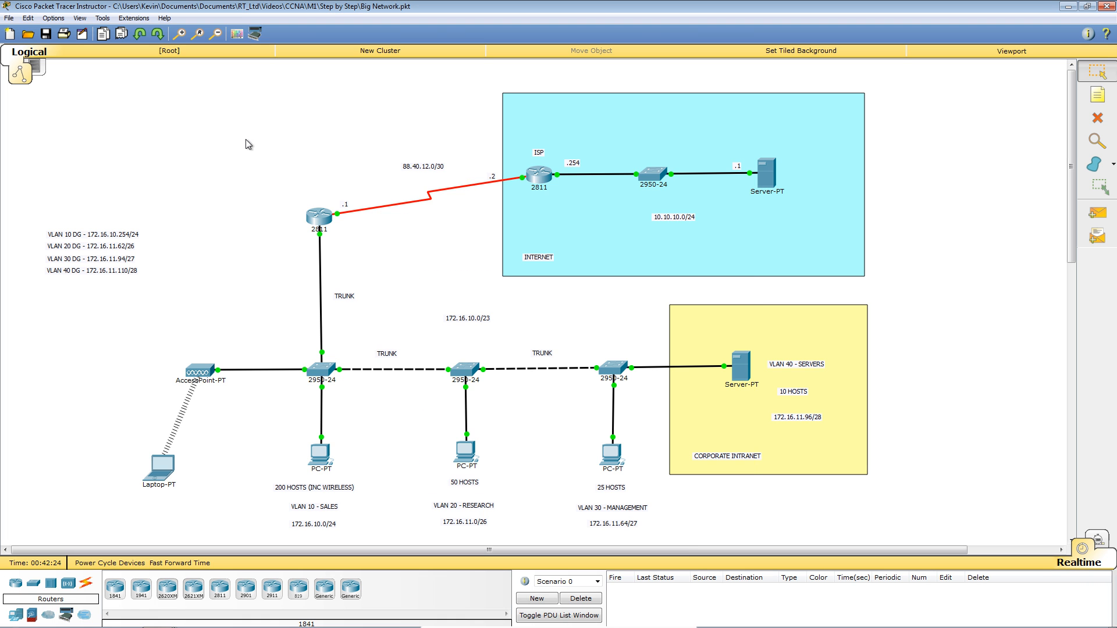
pyautogui.click(320, 217)
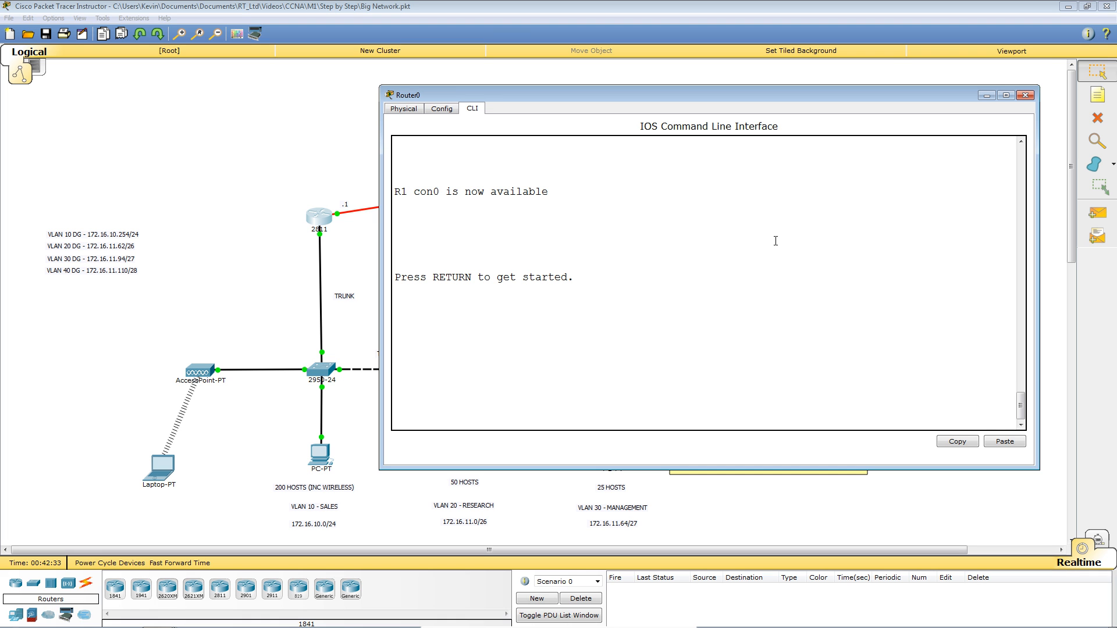
# Log in at R1's console with the local username and password.
pyautogui.press('Return')
pyautogui.press('Return')
pyautogui.press('Return')
pyautogui.press('Return')
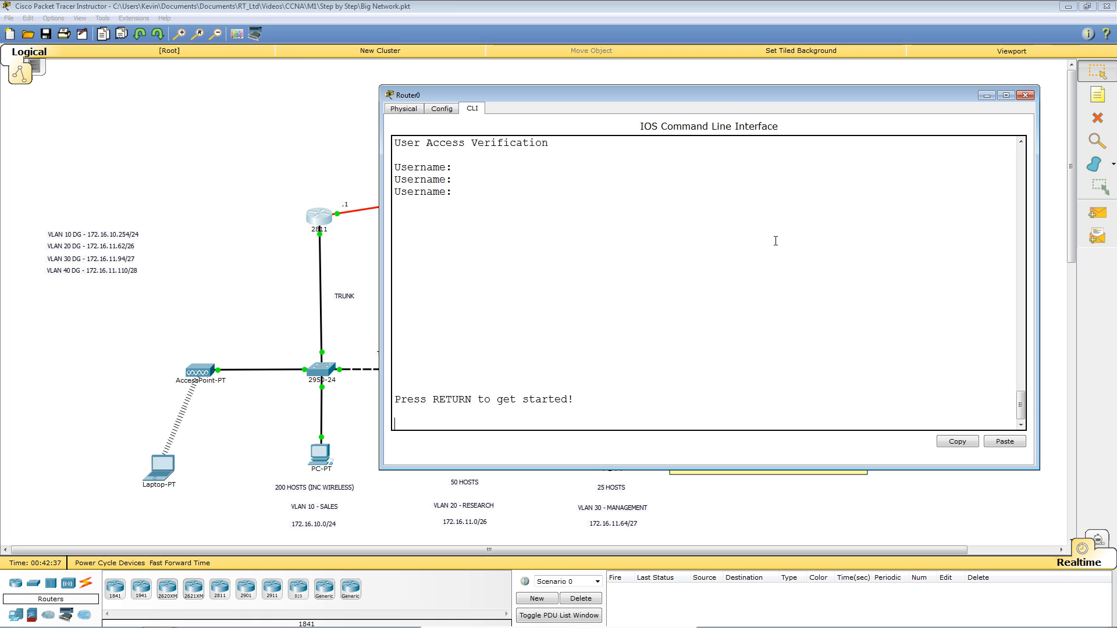
pyautogui.press('Return')
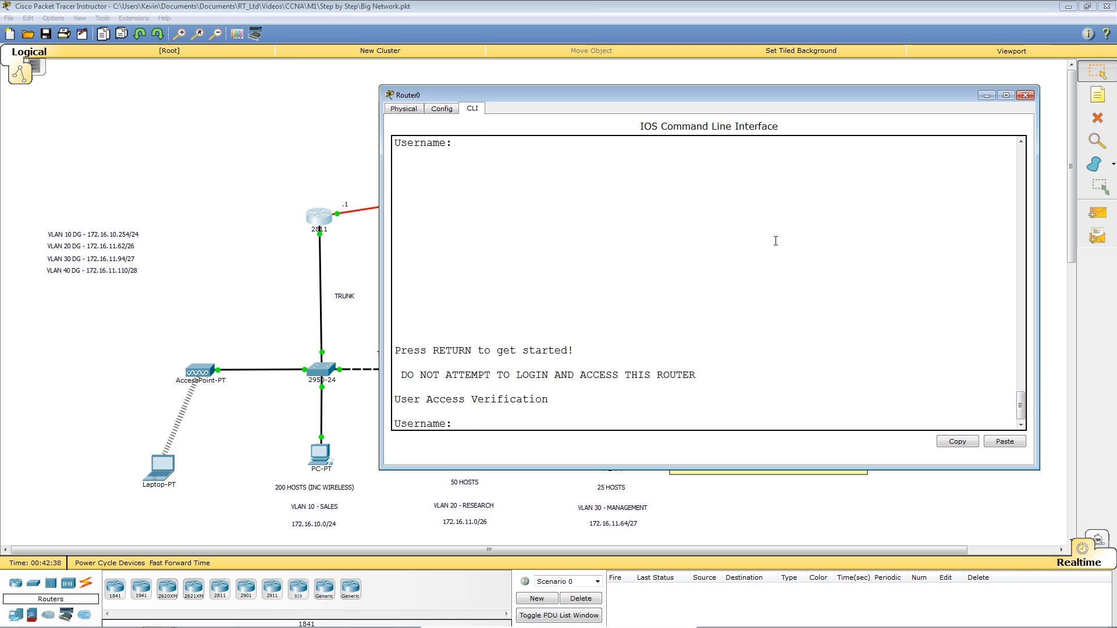
pyautogui.write('joe')
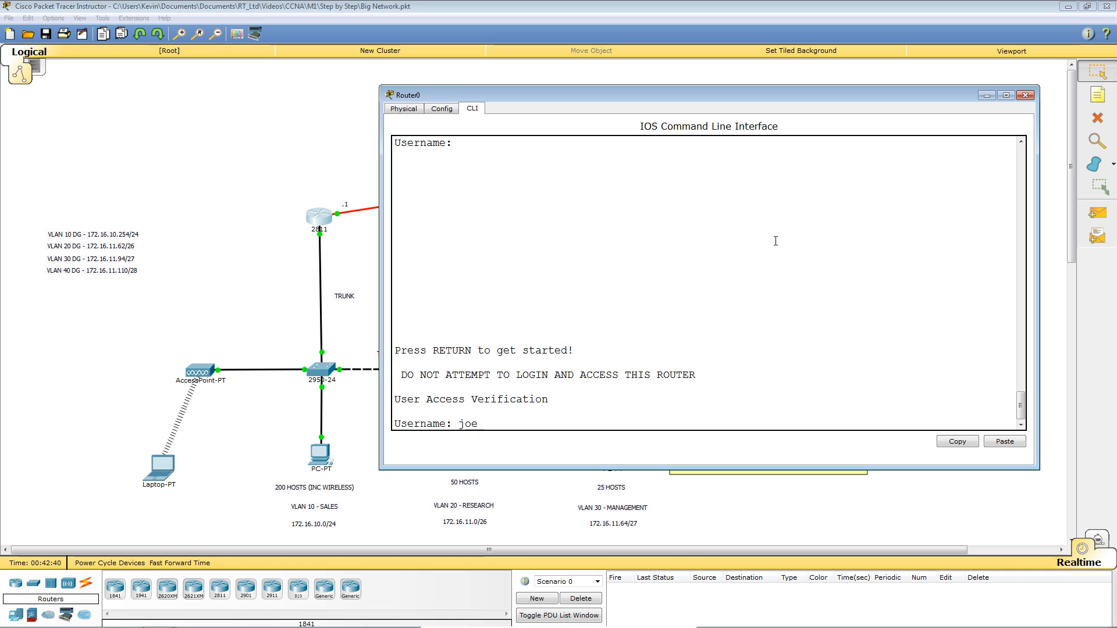
pyautogui.press('Return')
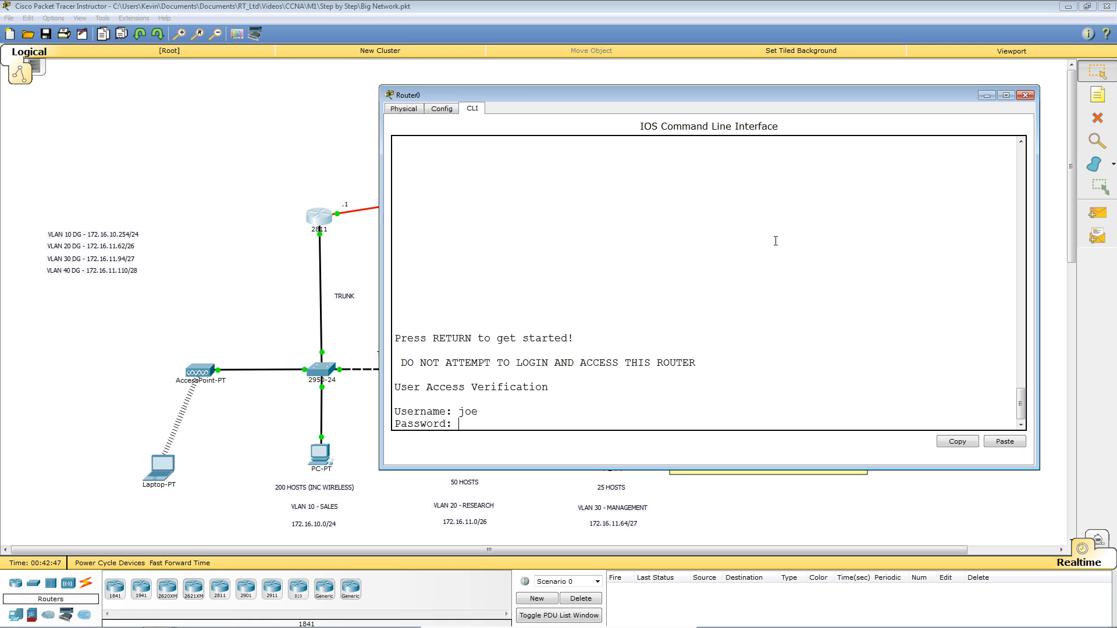
pyautogui.press('Return')
pyautogui.press('Return')
pyautogui.press('Return')
pyautogui.press('Return')
pyautogui.press('Return')
pyautogui.press('Return')
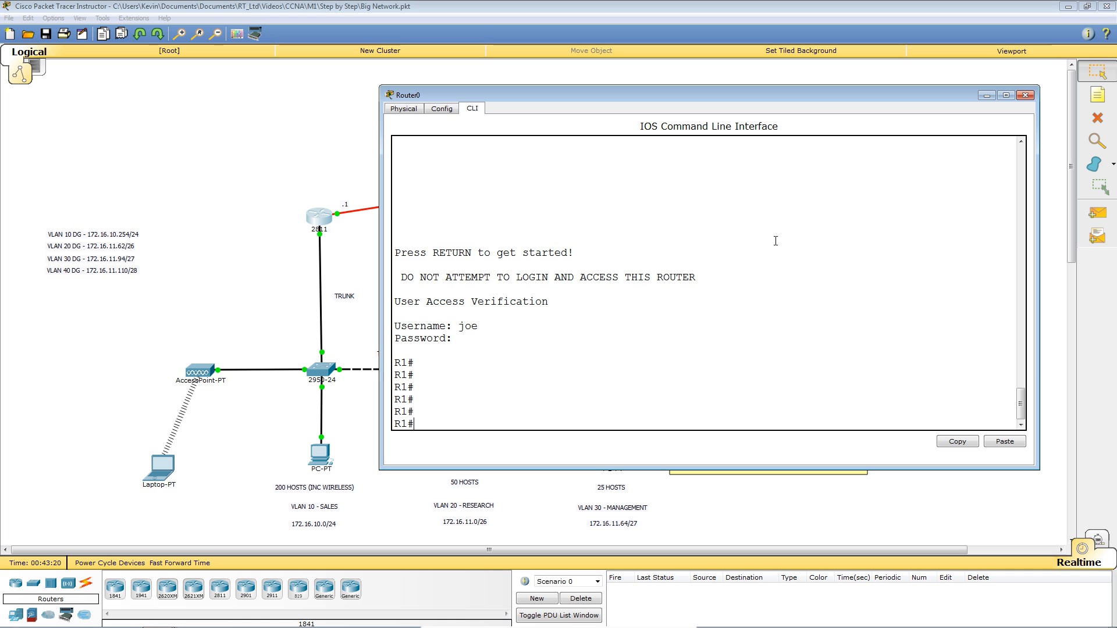
# In global configuration, try ip domain-name 'remote training solutions', which R1 rejects as invalid.
pyautogui.write('conf t')
pyautogui.press('Return')
pyautogui.write('ip do')
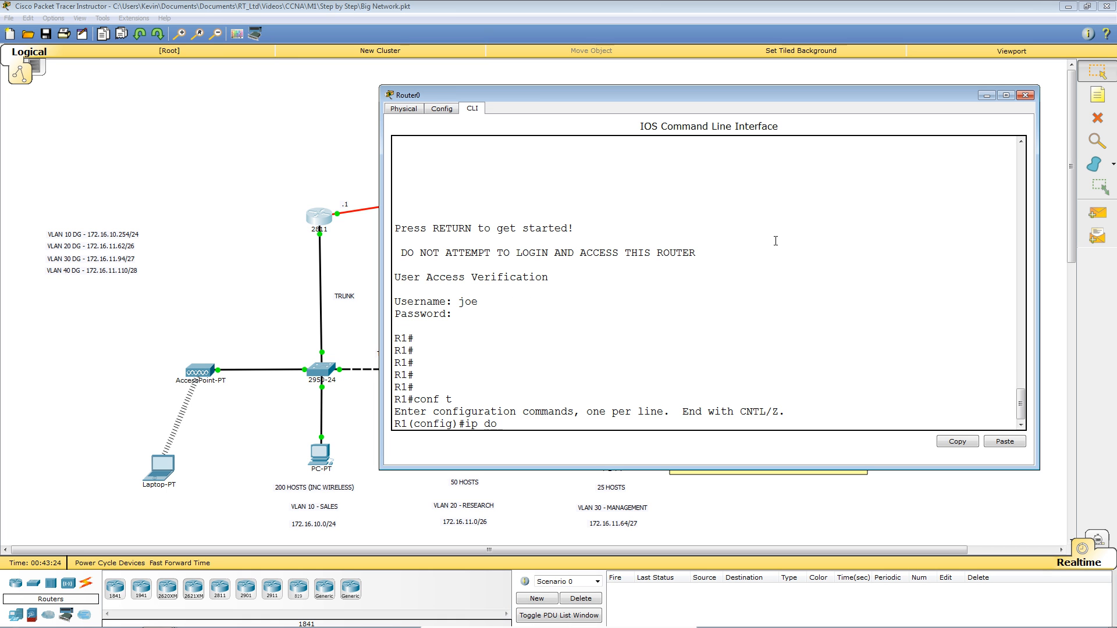
pyautogui.write('main-n')
pyautogui.press('Tab')
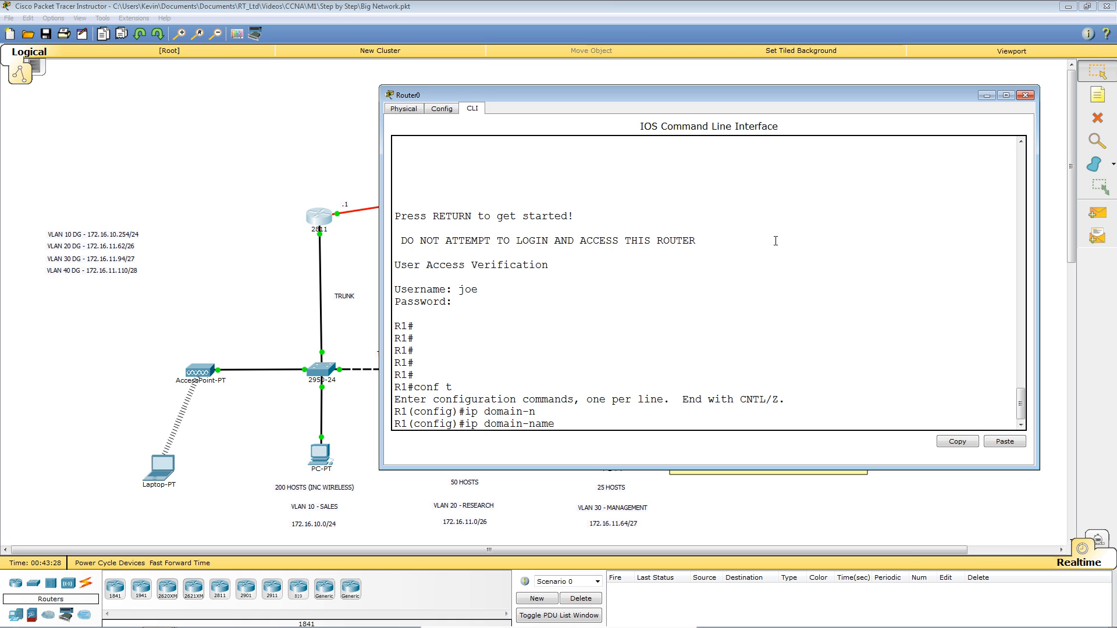
pyautogui.write('re')
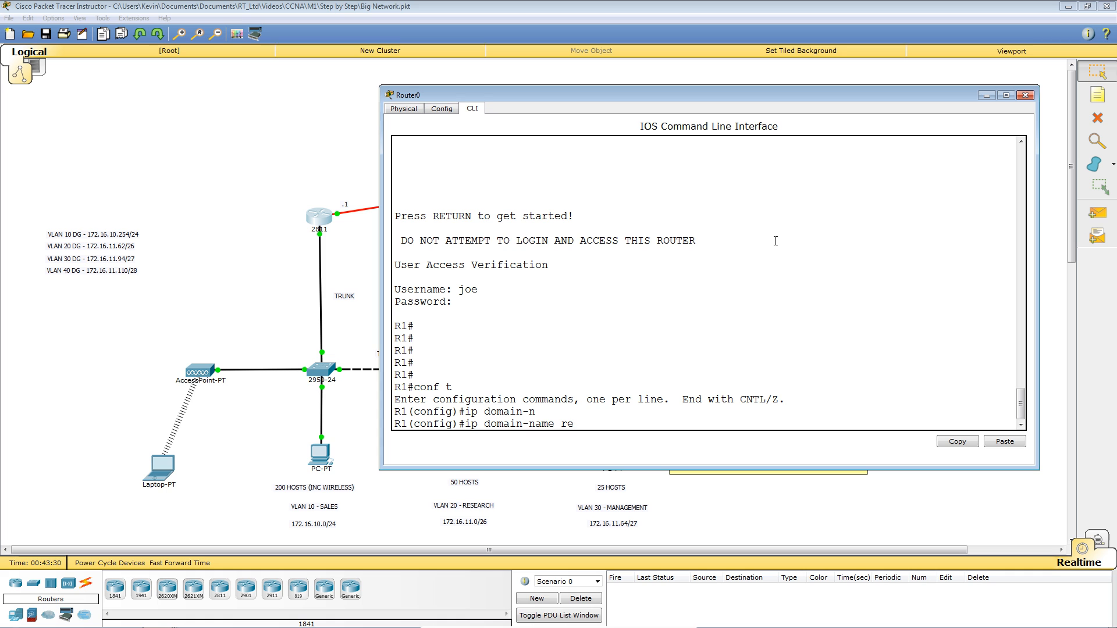
pyautogui.write('mote-trainin')
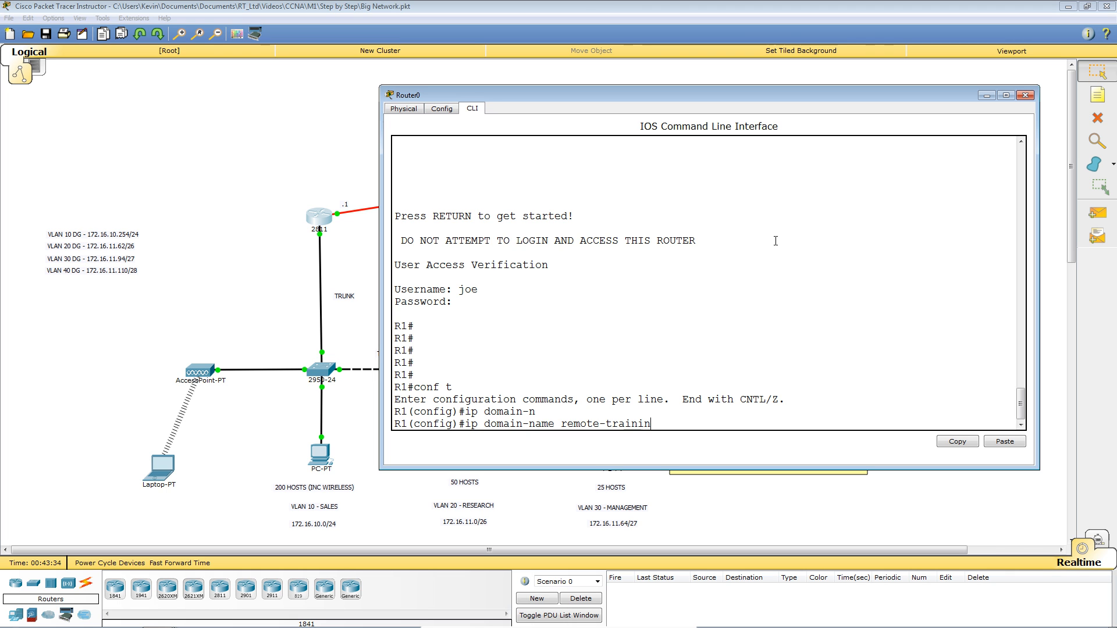
pyautogui.write('g')
pyautogui.press('BackSpace')
pyautogui.press('BackSpace')
pyautogui.press('BackSpace')
pyautogui.press('BackSpace')
pyautogui.press('BackSpace')
pyautogui.press('BackSpace')
pyautogui.press('BackSpace')
pyautogui.press('BackSpace')
pyautogui.press('BackSpace')
pyautogui.write('sol')
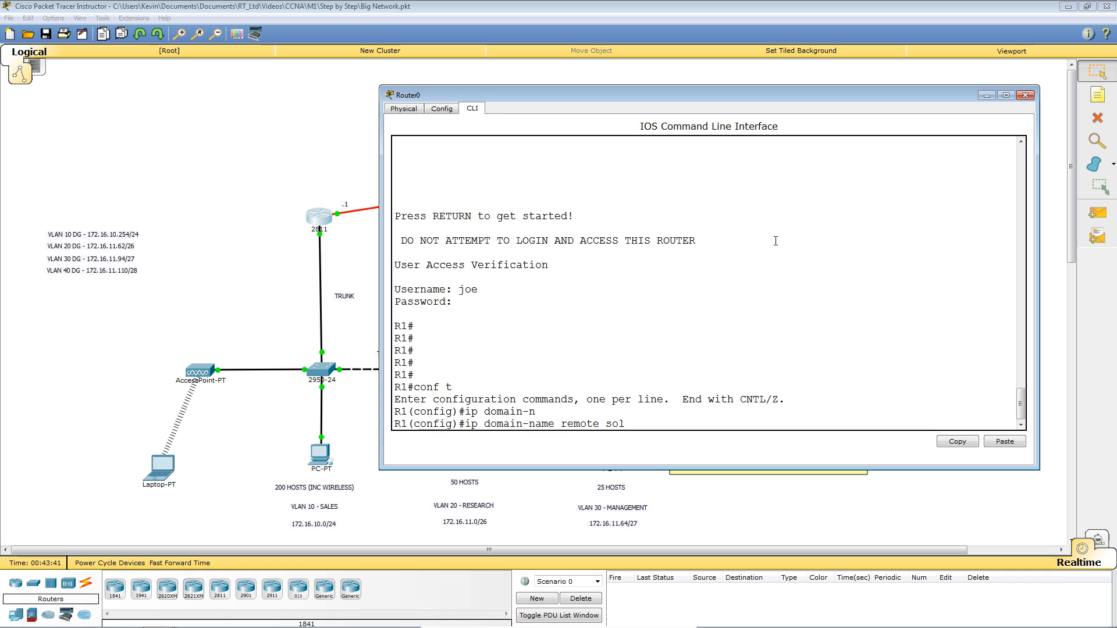
pyautogui.write('ution')
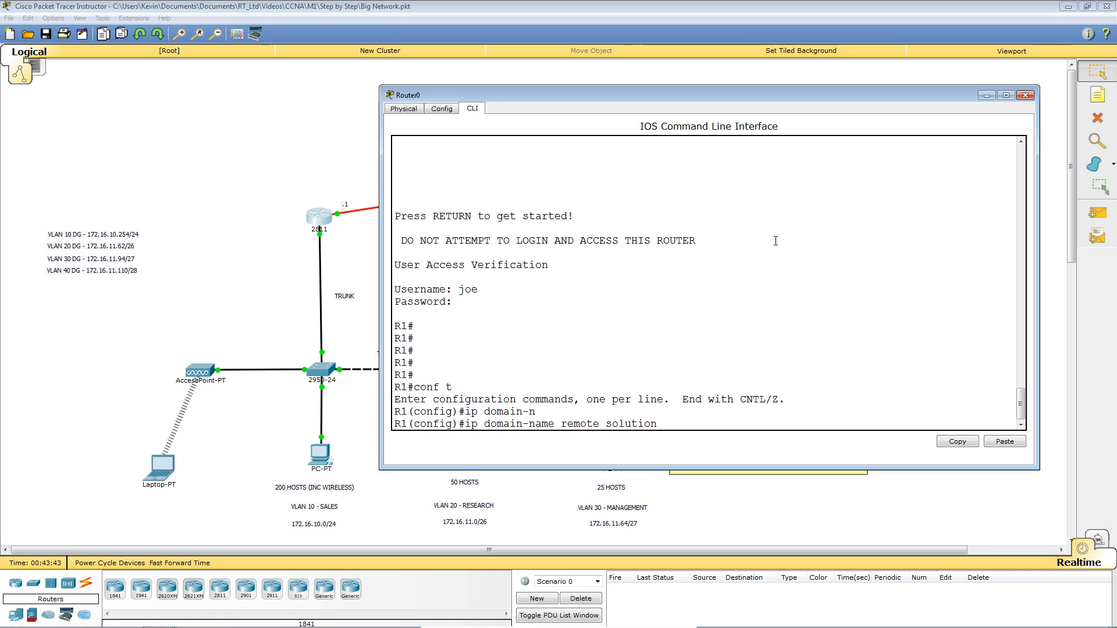
pyautogui.write('training')
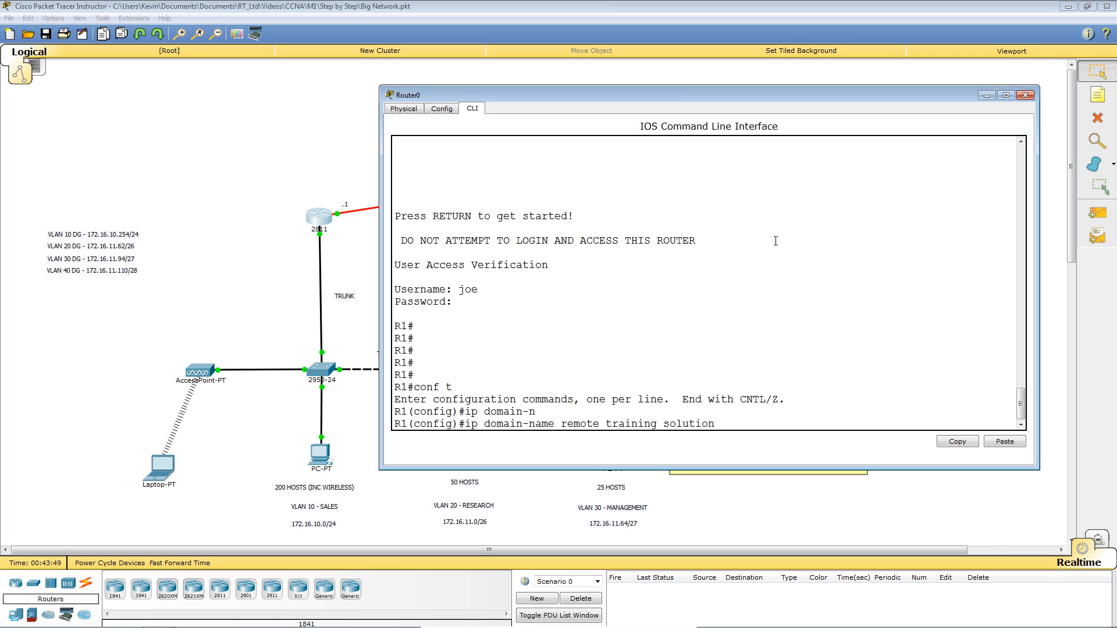
pyautogui.write(' s')
pyautogui.press('Return')
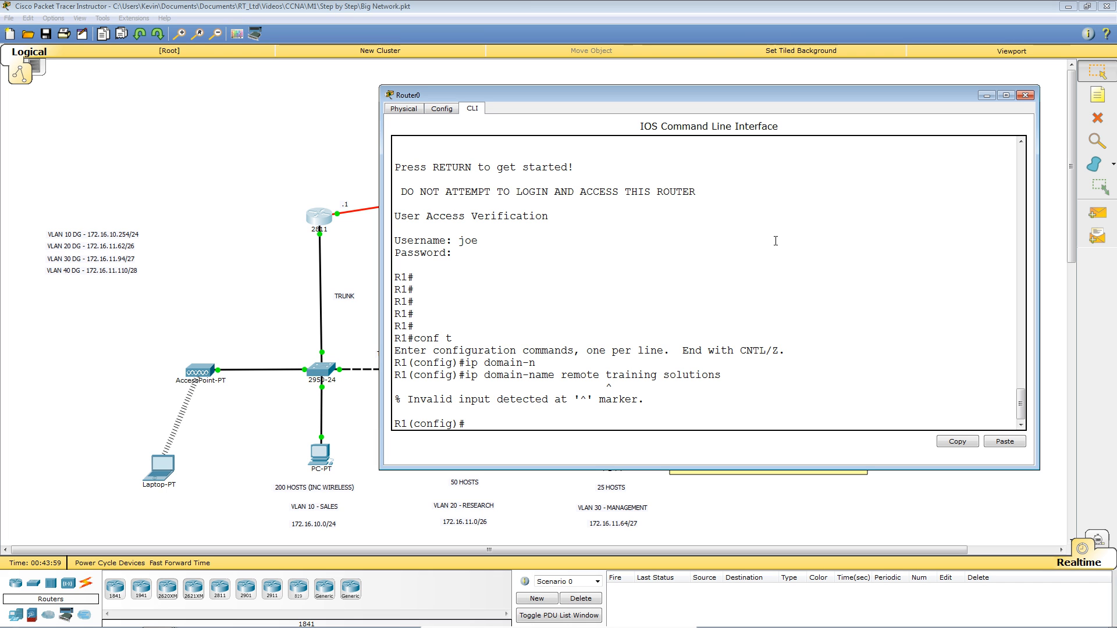
# Correct the rejected spaced domain name to ip domain-name remotetrainingsolutions on R1.
pyautogui.press('Up')
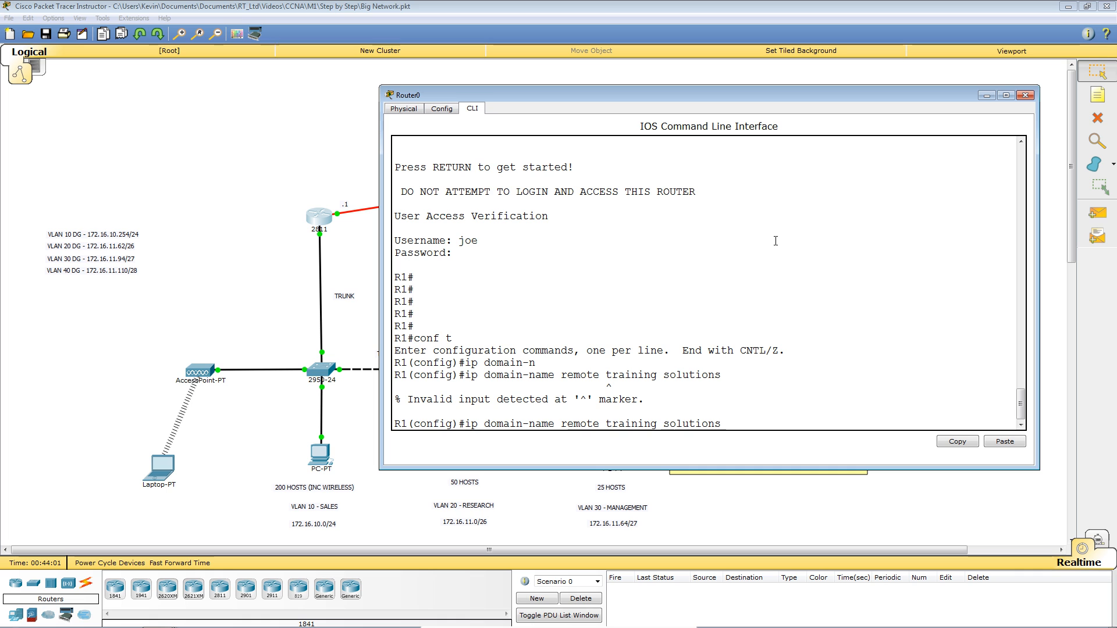
pyautogui.press('BackSpace')
pyautogui.press('BackSpace')
pyautogui.press('BackSpace')
pyautogui.press('BackSpace')
pyautogui.press('BackSpace')
pyautogui.press('BackSpace')
pyautogui.press('BackSpace')
pyautogui.press('BackSpace')
pyautogui.press('BackSpace')
pyautogui.press('BackSpace')
pyautogui.press('BackSpace')
pyautogui.press('BackSpace')
pyautogui.press('BackSpace')
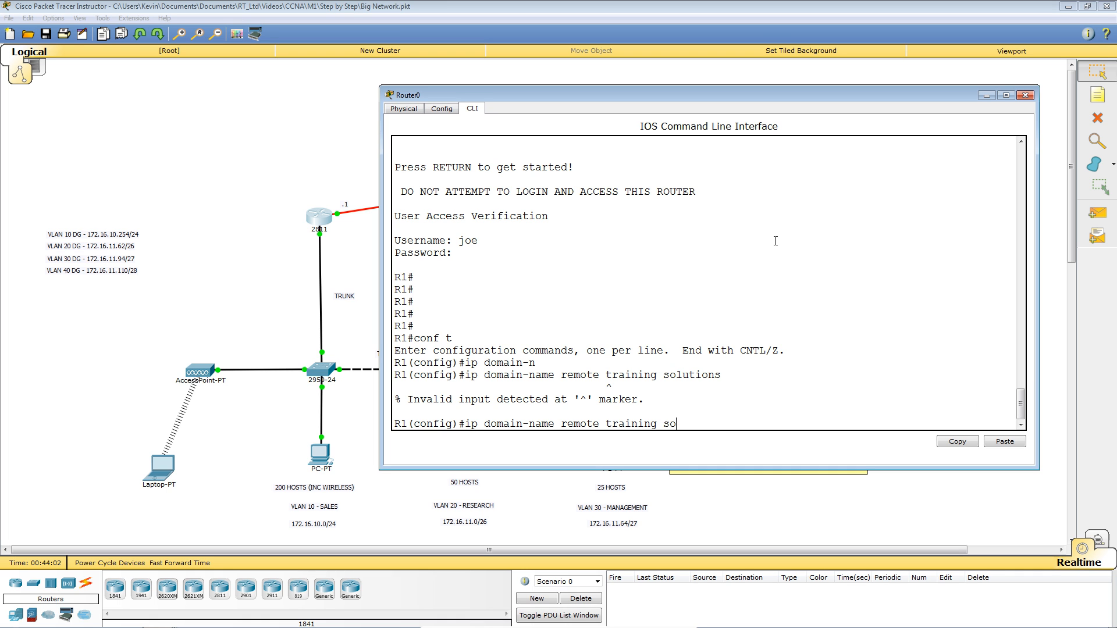
pyautogui.press('BackSpace')
pyautogui.press('BackSpace')
pyautogui.press('BackSpace')
pyautogui.press('BackSpace')
pyautogui.press('BackSpace')
pyautogui.press('BackSpace')
pyautogui.write('trainingsolu')
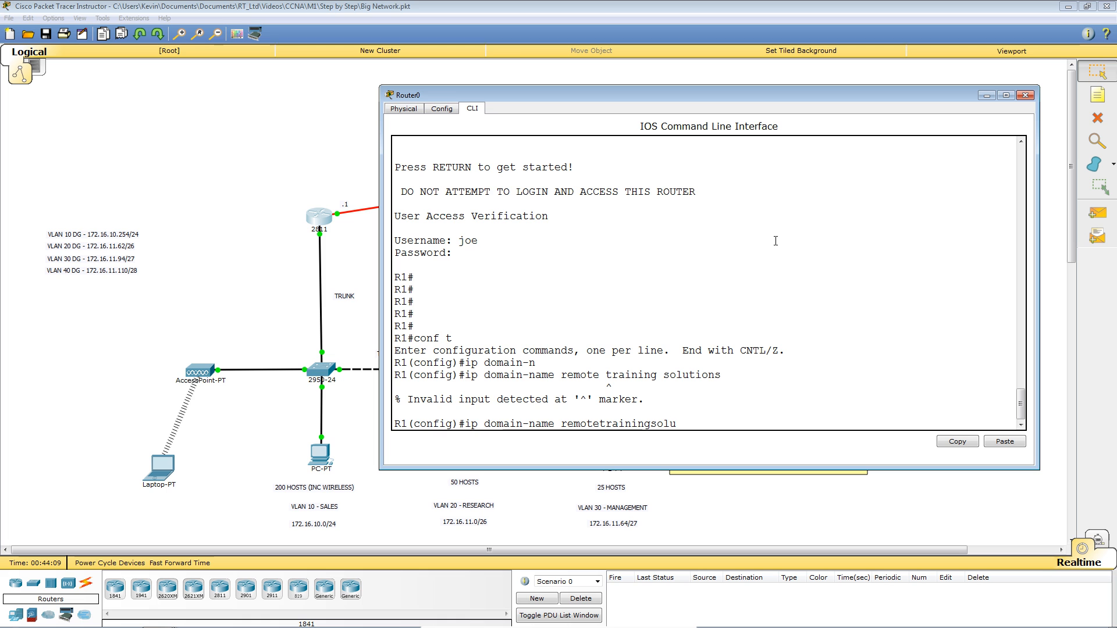
pyautogui.write('tions')
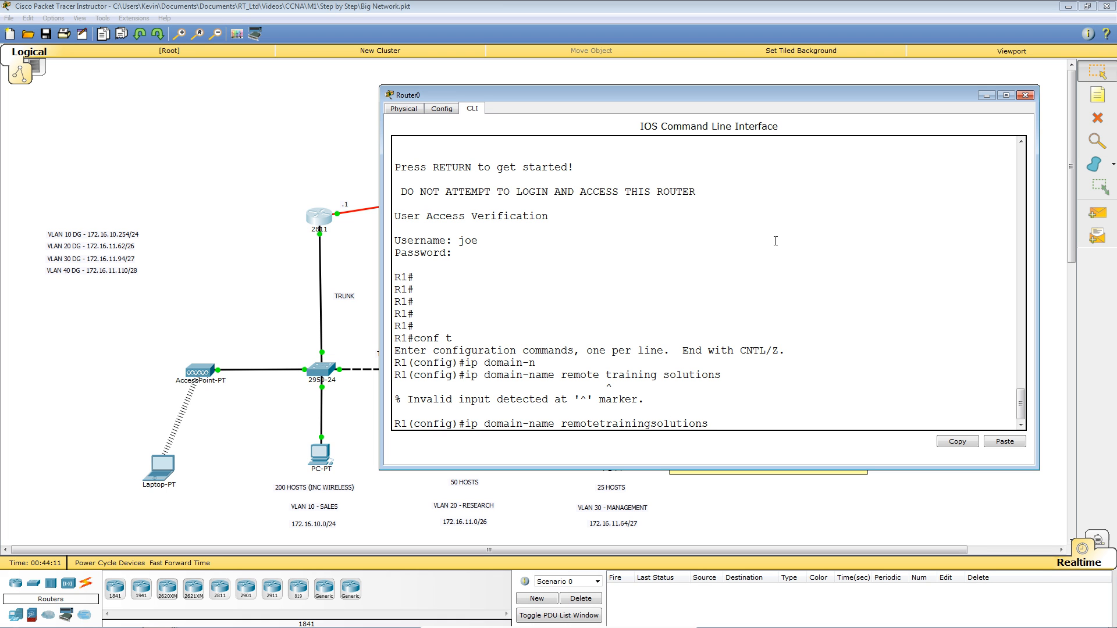
pyautogui.press('Return')
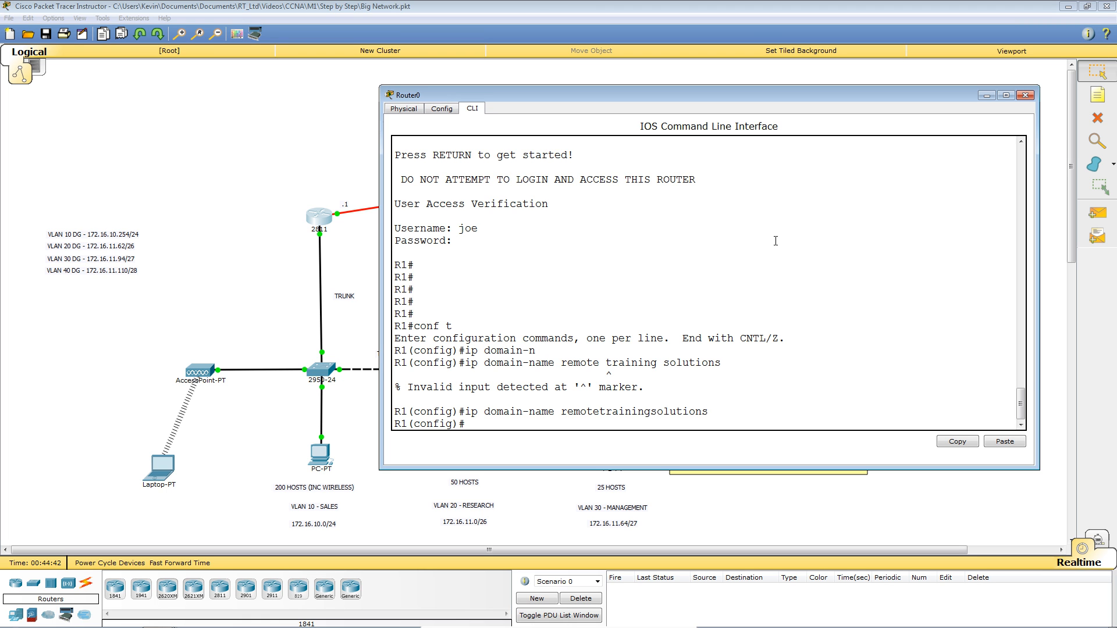
pyautogui.press('Return')
pyautogui.press('Return')
pyautogui.press('Return')
pyautogui.press('Return')
pyautogui.press('Return')
pyautogui.press('Return')
pyautogui.press('Return')
pyautogui.press('Return')
pyautogui.press('Return')
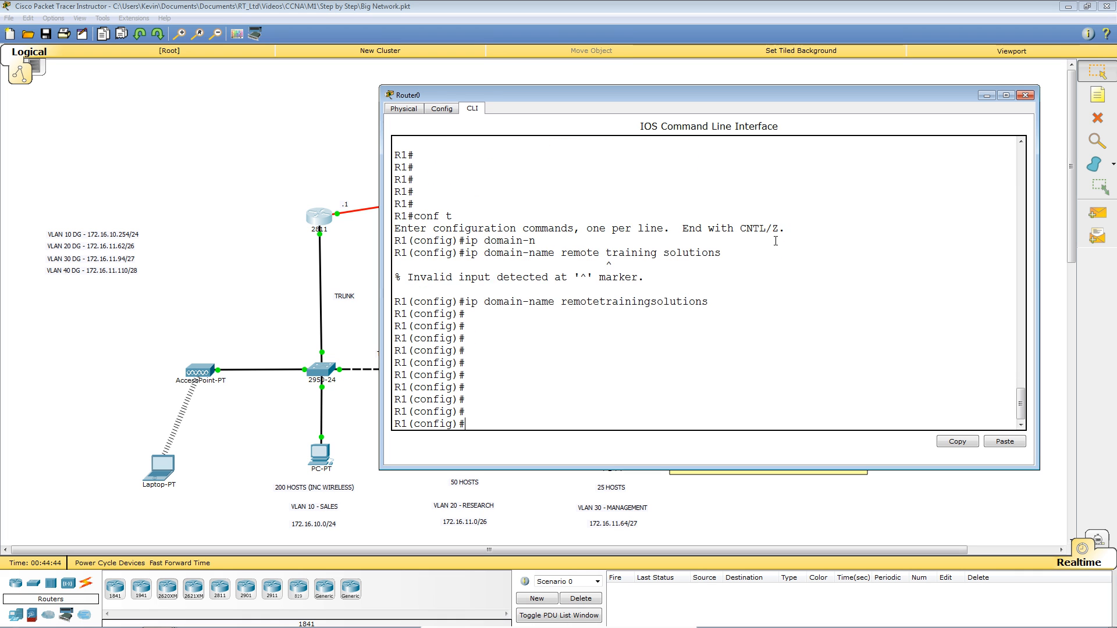
pyautogui.press('Return')
pyautogui.press('Return')
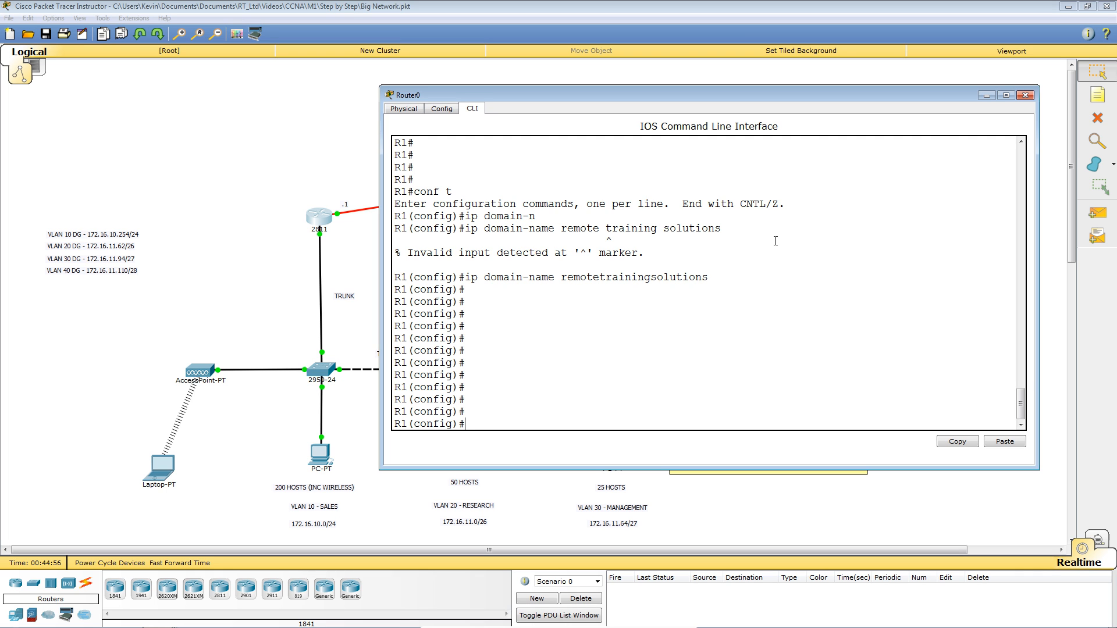
# Run crypto key generate rsa and highlight the key name R1.remotetrainingsolutions.
pyautogui.write('rypt')
pyautogui.press('Tab')
pyautogui.write('ke')
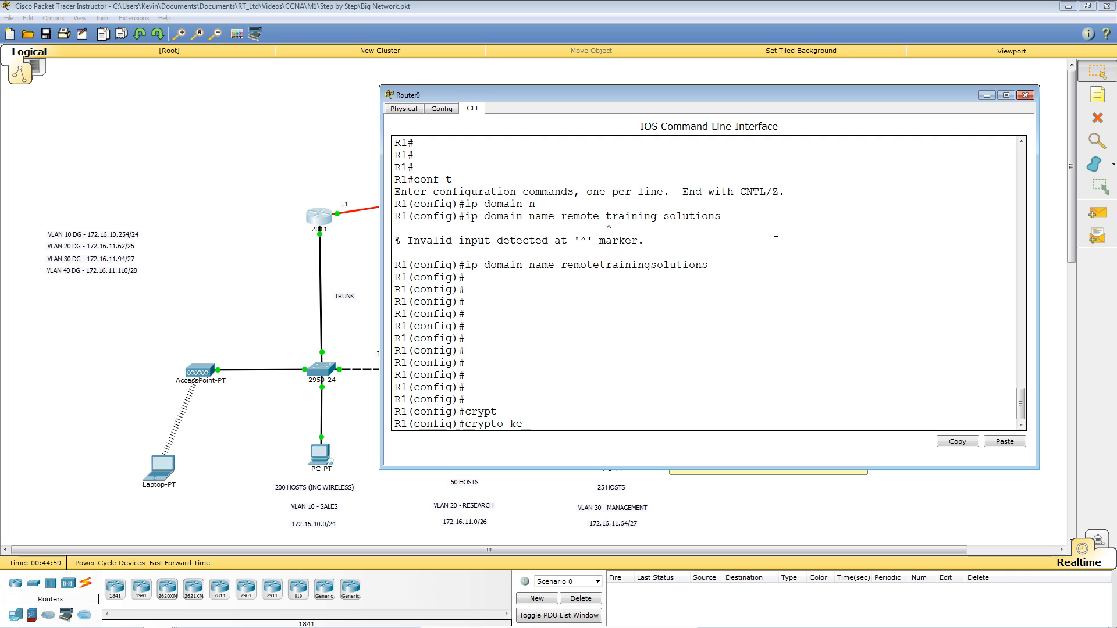
pyautogui.write('y gener')
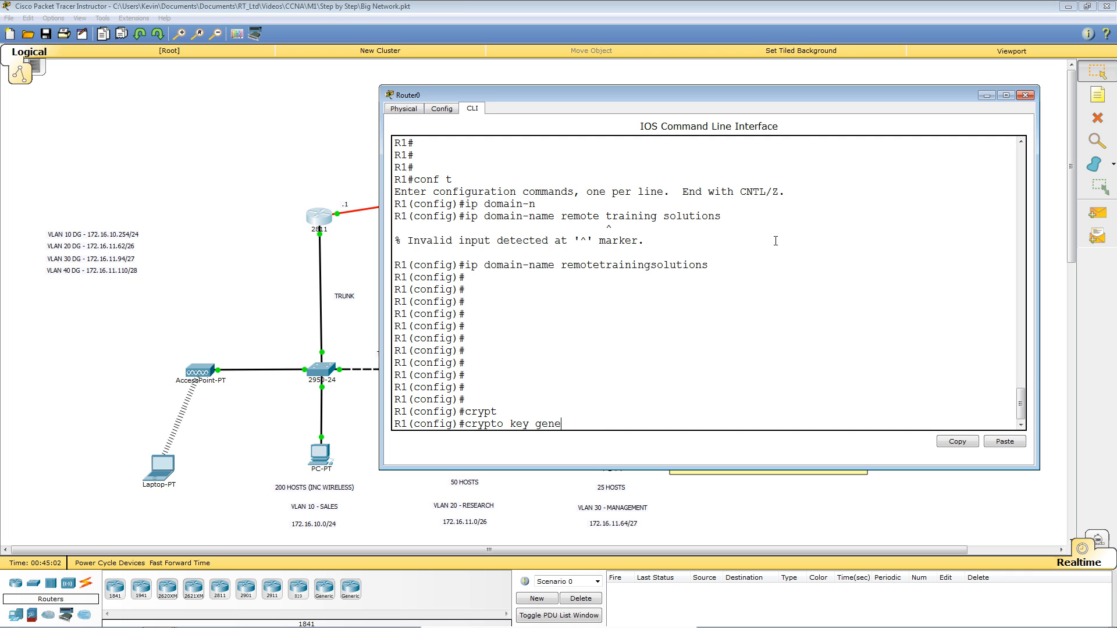
pyautogui.press('Tab')
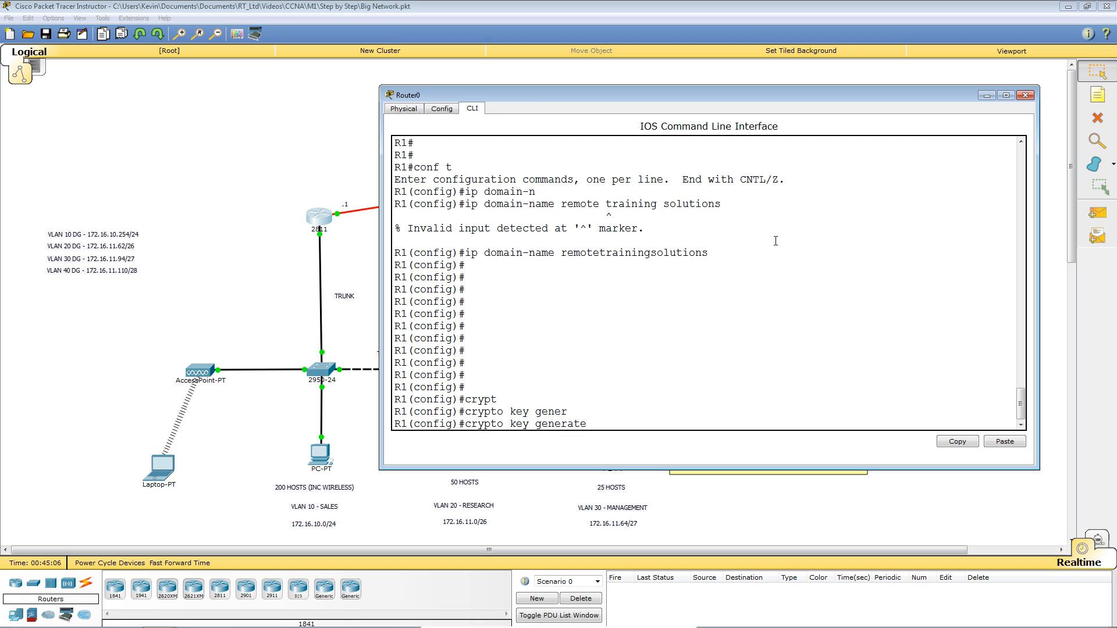
pyautogui.write('?')
pyautogui.write('rsa')
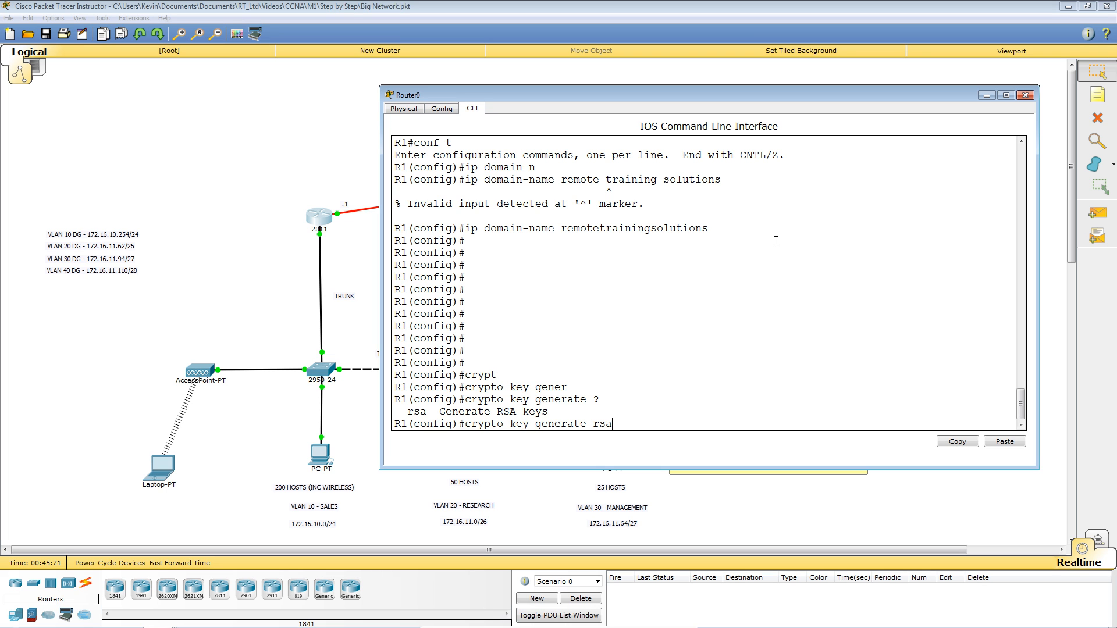
pyautogui.press('Return')
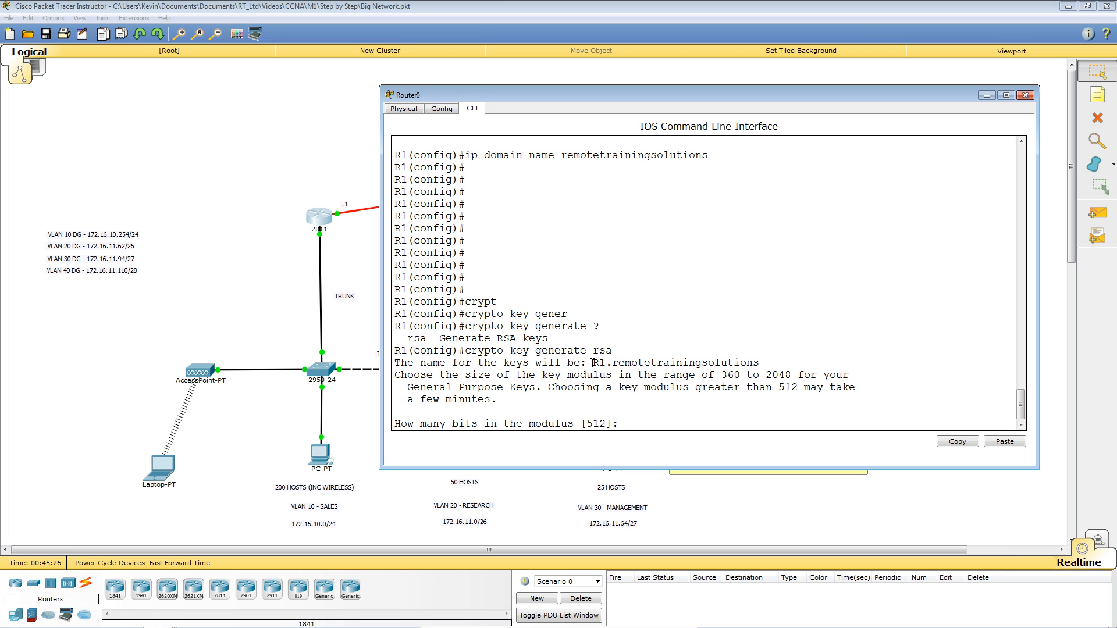
pyautogui.moveTo(593, 364); pyautogui.dragTo(766, 363)
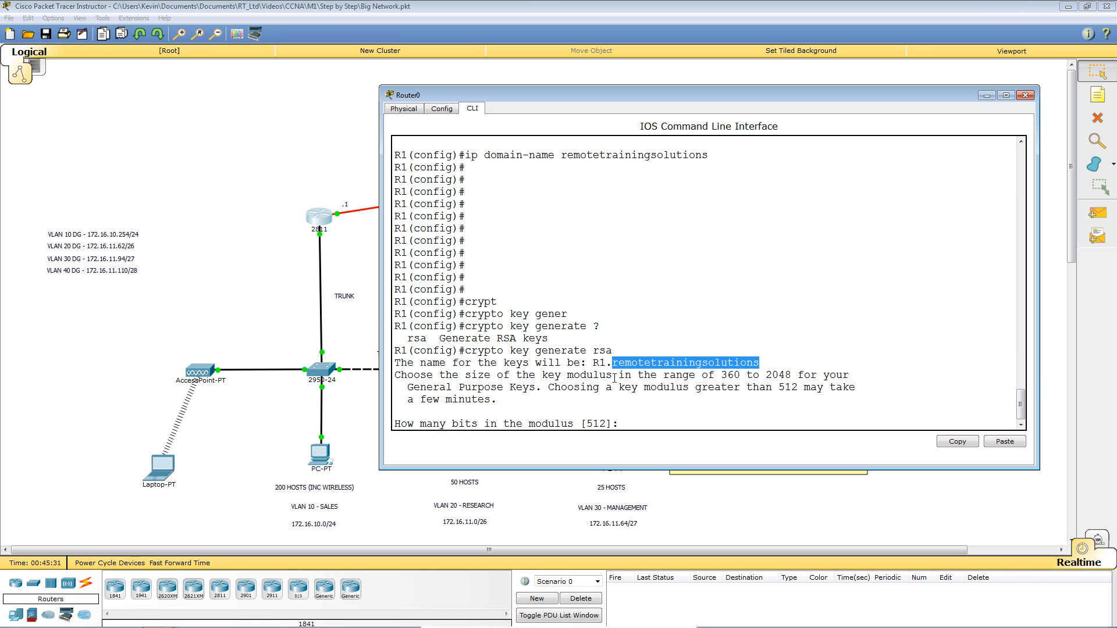
pyautogui.moveTo(594, 363); pyautogui.dragTo(759, 363)
pyautogui.click(852, 284)
# Choose a 2048-bit modulus and highlight the resulting SSH 1.99 enabled message.
pyautogui.write('2048')
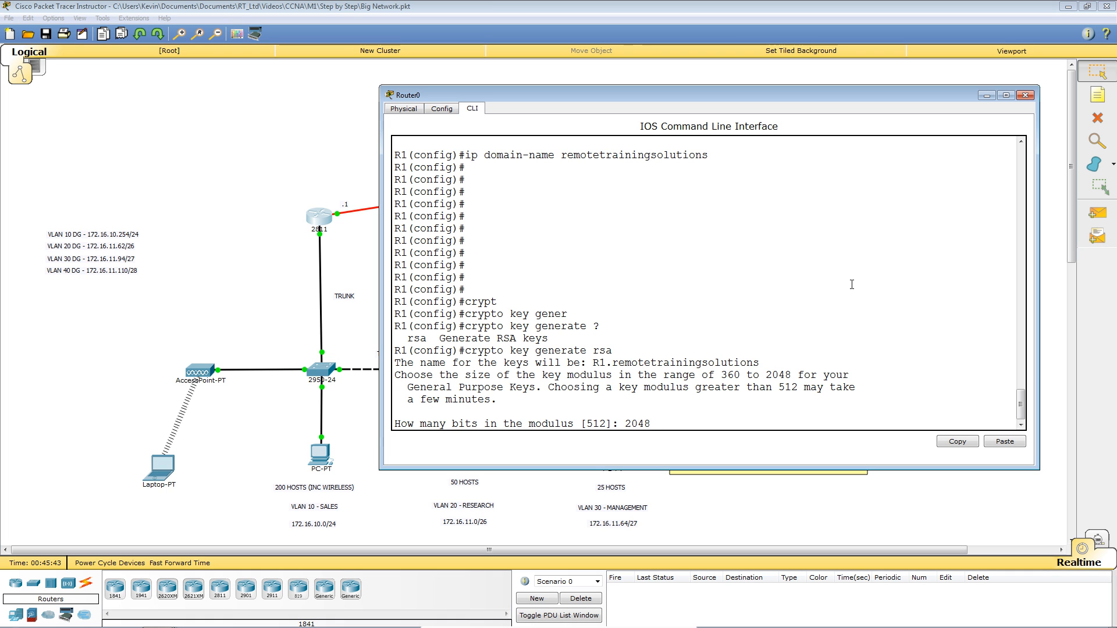
pyautogui.press('Return')
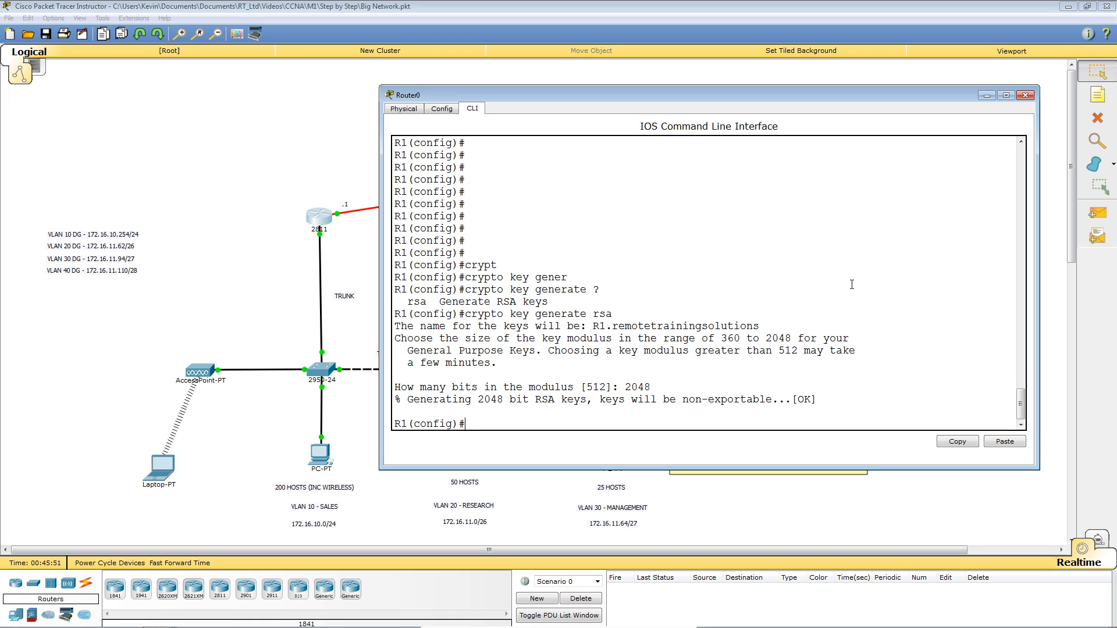
pyautogui.press('Return')
pyautogui.press('Return')
pyautogui.press('Return')
pyautogui.press('Return')
pyautogui.press('Return')
pyautogui.press('Return')
pyautogui.press('Return')
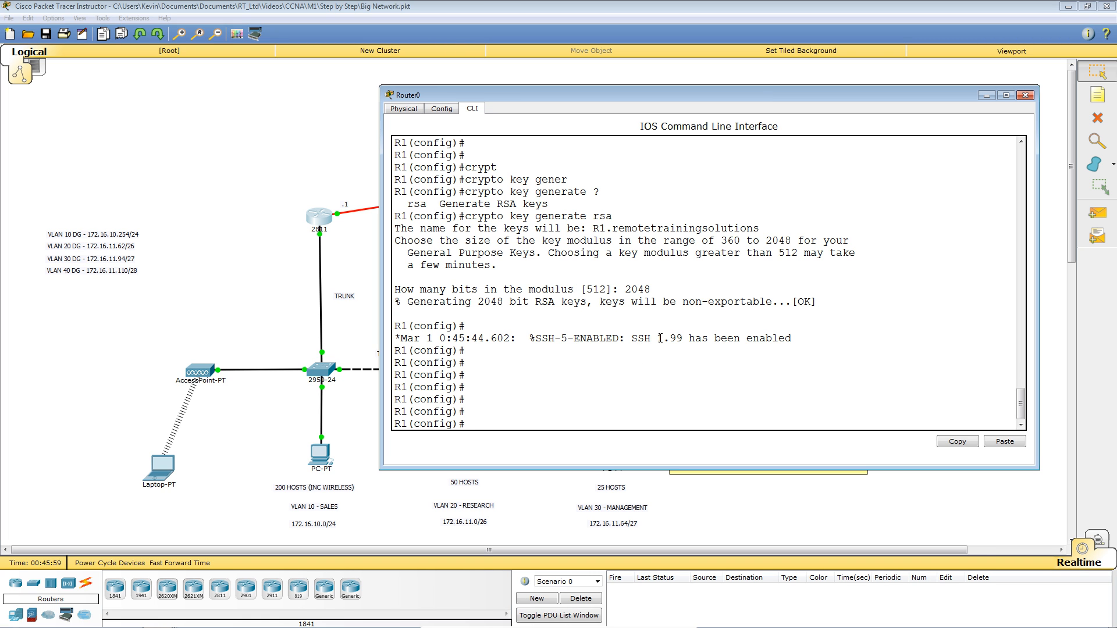
pyautogui.moveTo(660, 339); pyautogui.dragTo(801, 339)
pyautogui.click(822, 356)
pyautogui.press('Return')
pyautogui.press('Return')
pyautogui.press('Return')
pyautogui.press('Return')
pyautogui.press('Return')
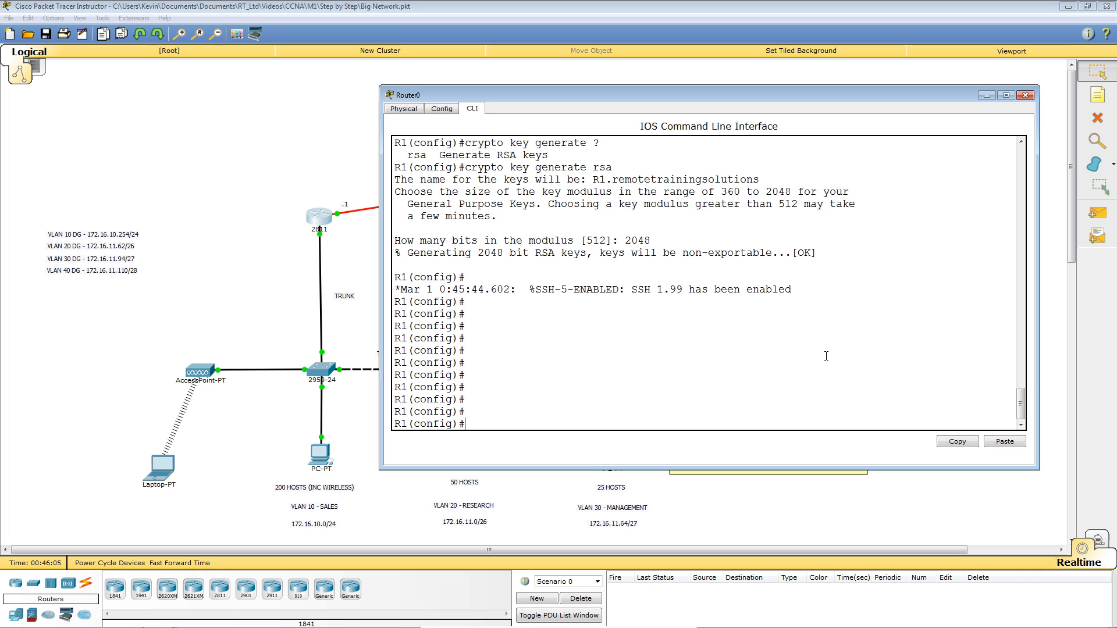
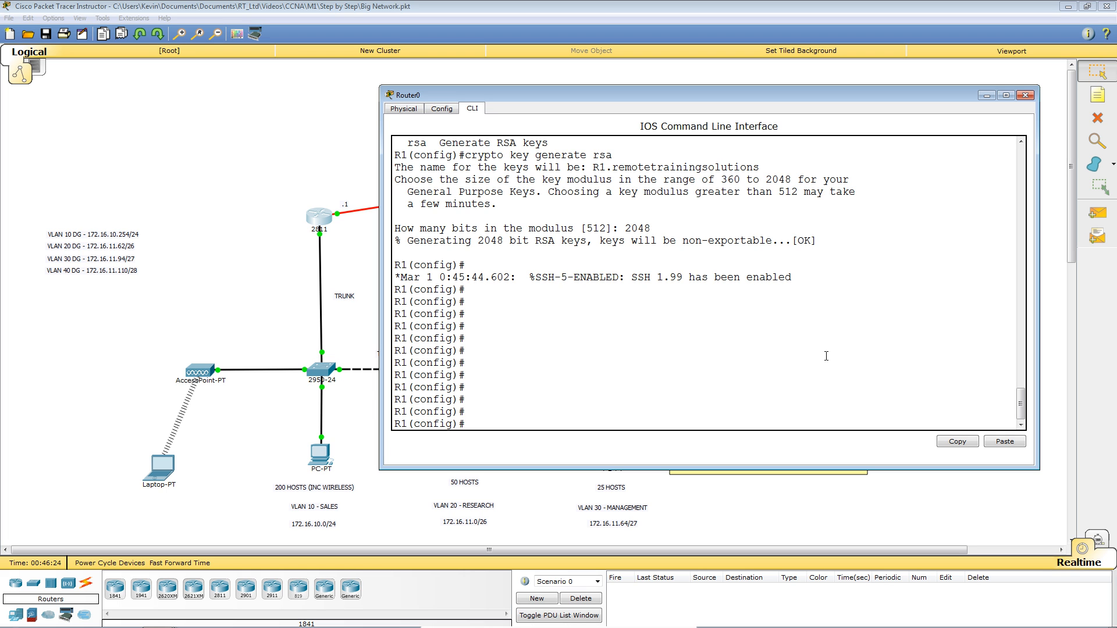
# Return R1 to the privileged prompt and page through the full show running-config output.
pyautogui.hotkey('ctrl', 'z')
pyautogui.press('Return')
pyautogui.press('Return')
pyautogui.press('Return')
pyautogui.press('Return')
pyautogui.press('Return')
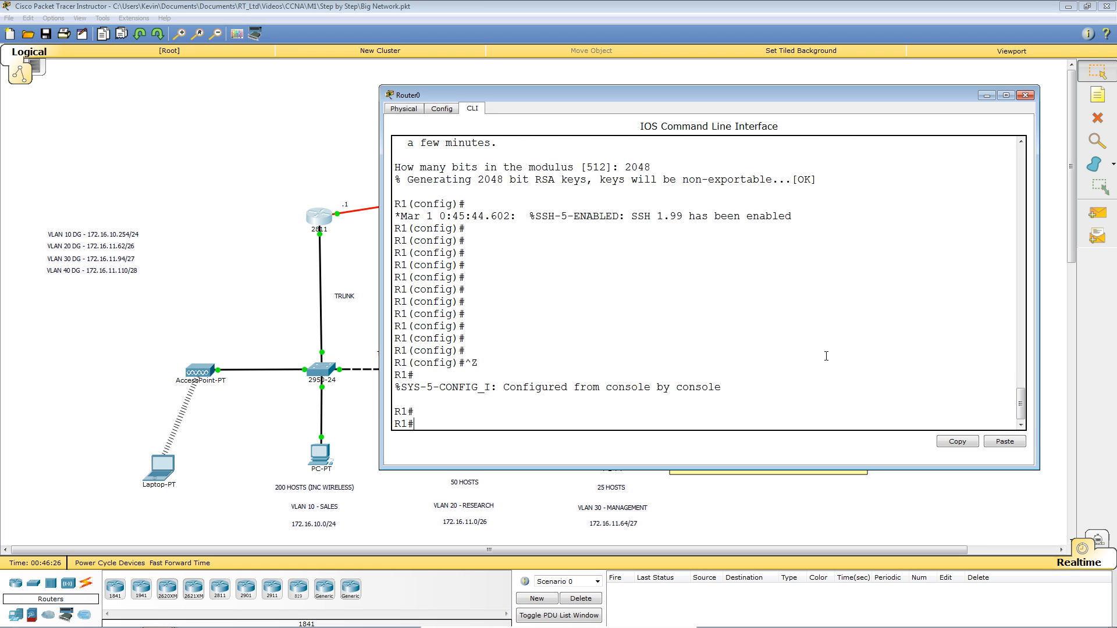
pyautogui.press('Return')
pyautogui.write('sh r')
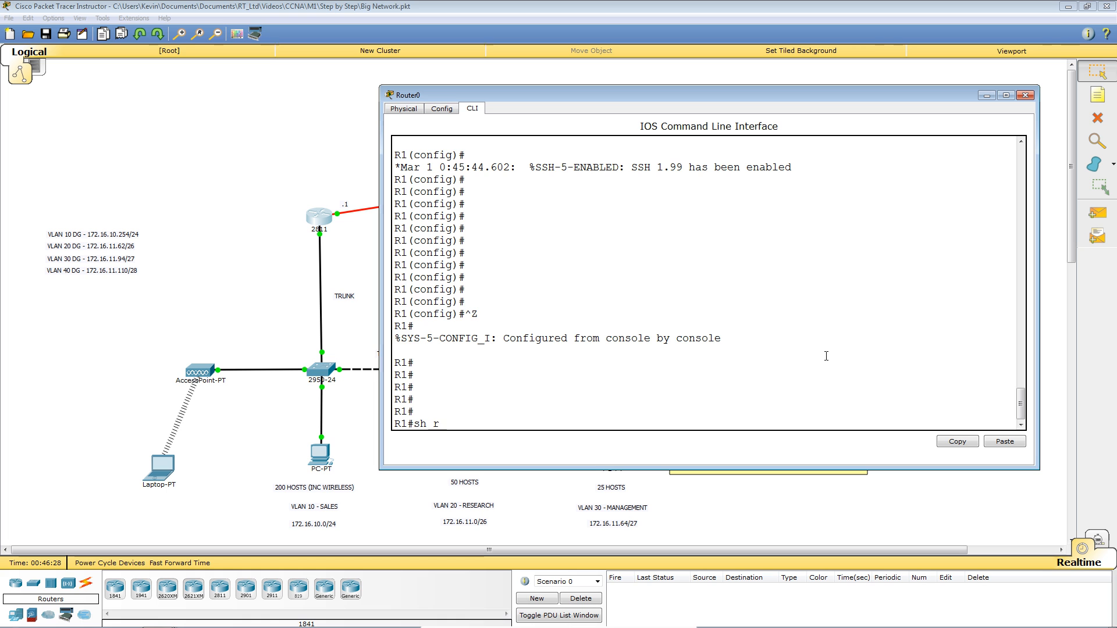
pyautogui.write('un')
pyautogui.press('Tab')
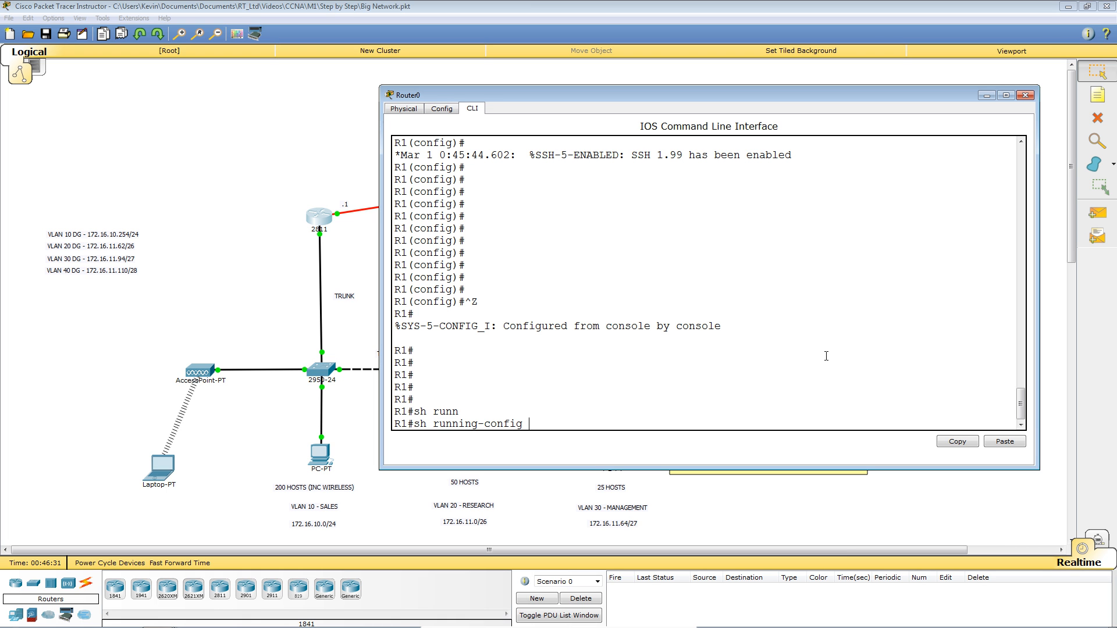
pyautogui.press('Return')
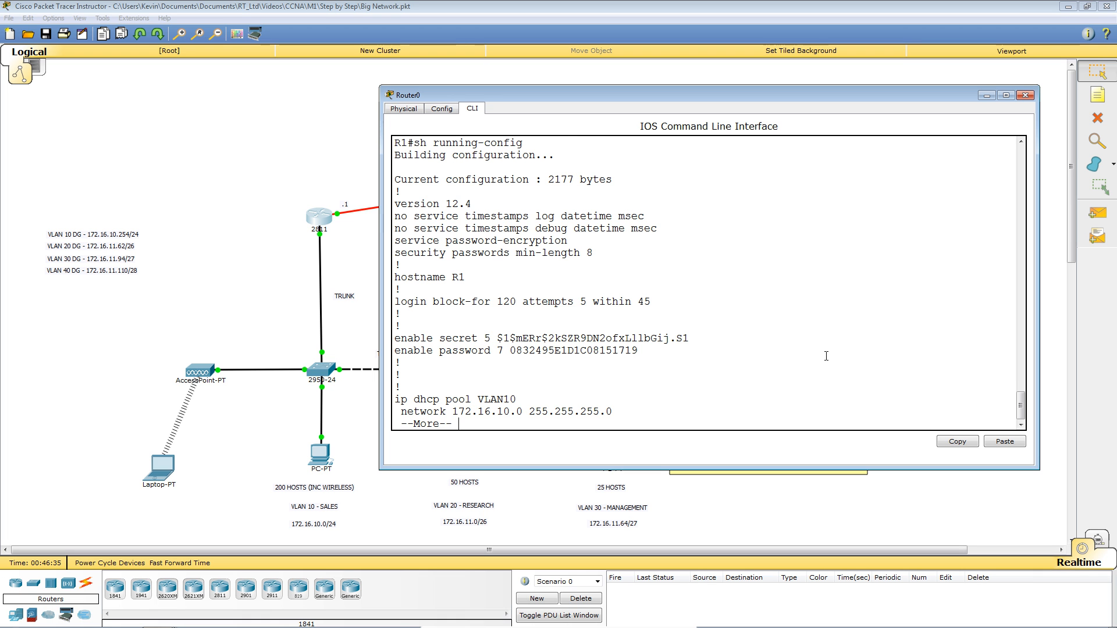
pyautogui.press('space')
pyautogui.press('space')
pyautogui.press('space')
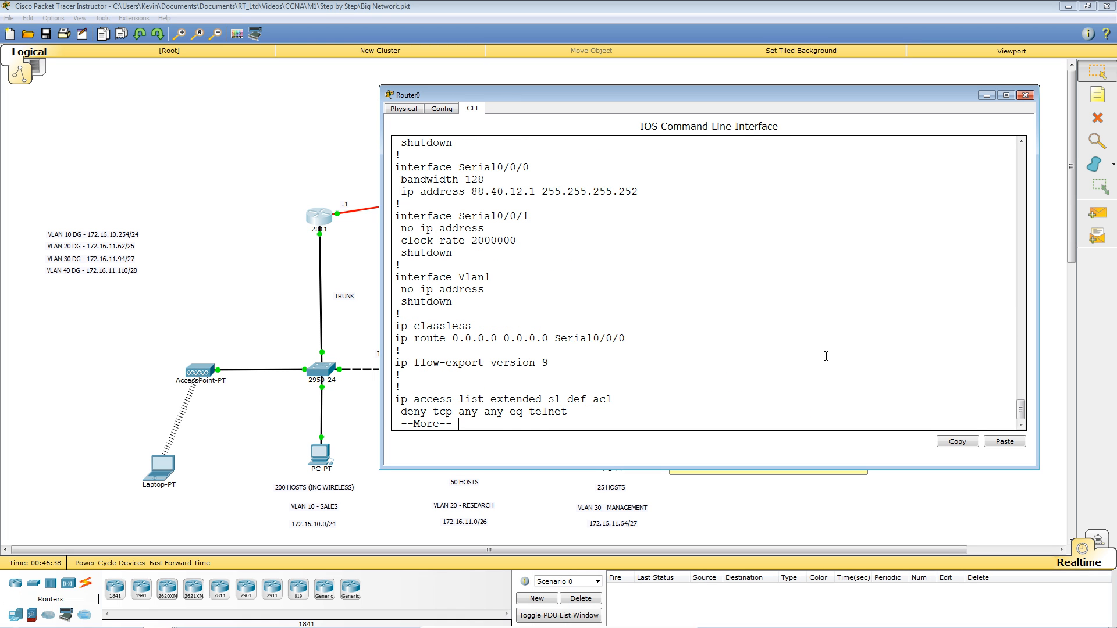
pyautogui.press('space')
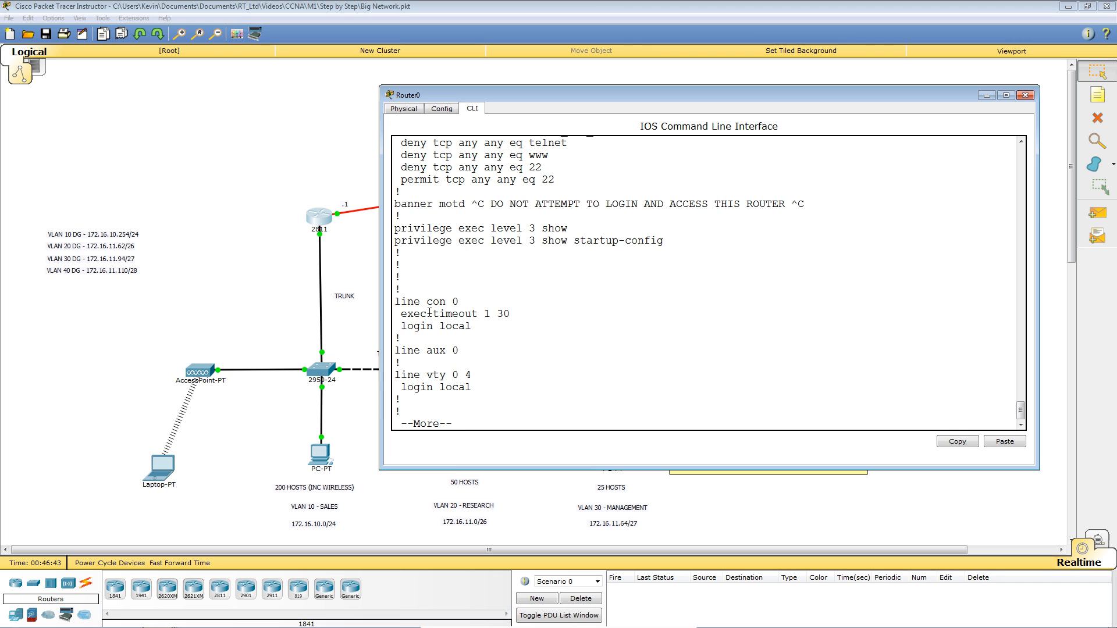
pyautogui.press('space')
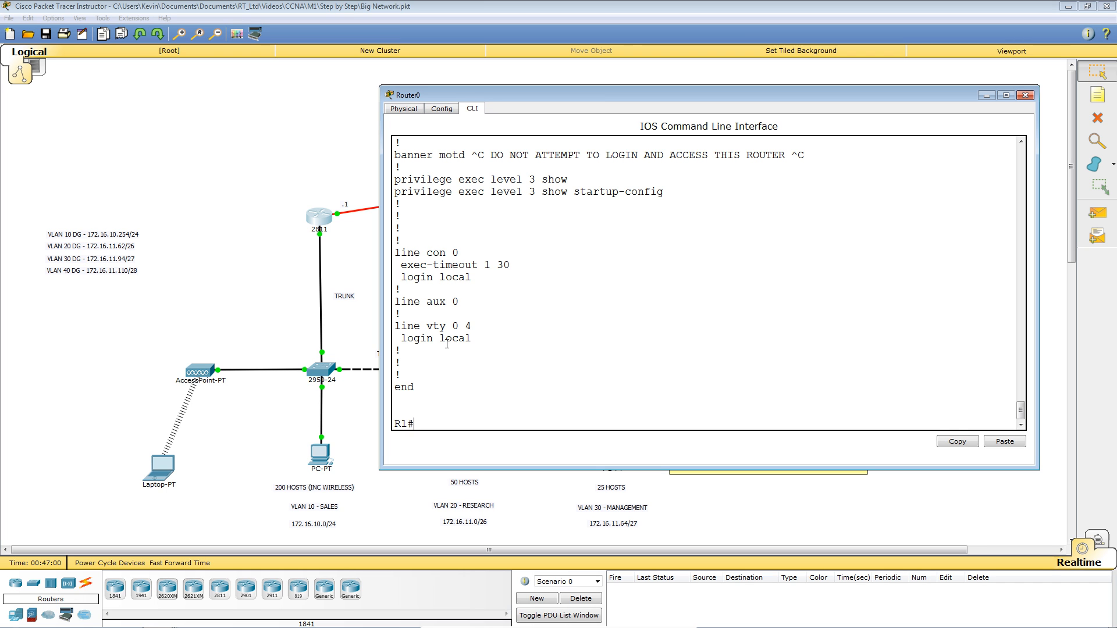
# Enter global configuration on R1 and select line vty 0 4.
pyautogui.write('conf t')
pyautogui.press('Return')
pyautogui.write('lin')
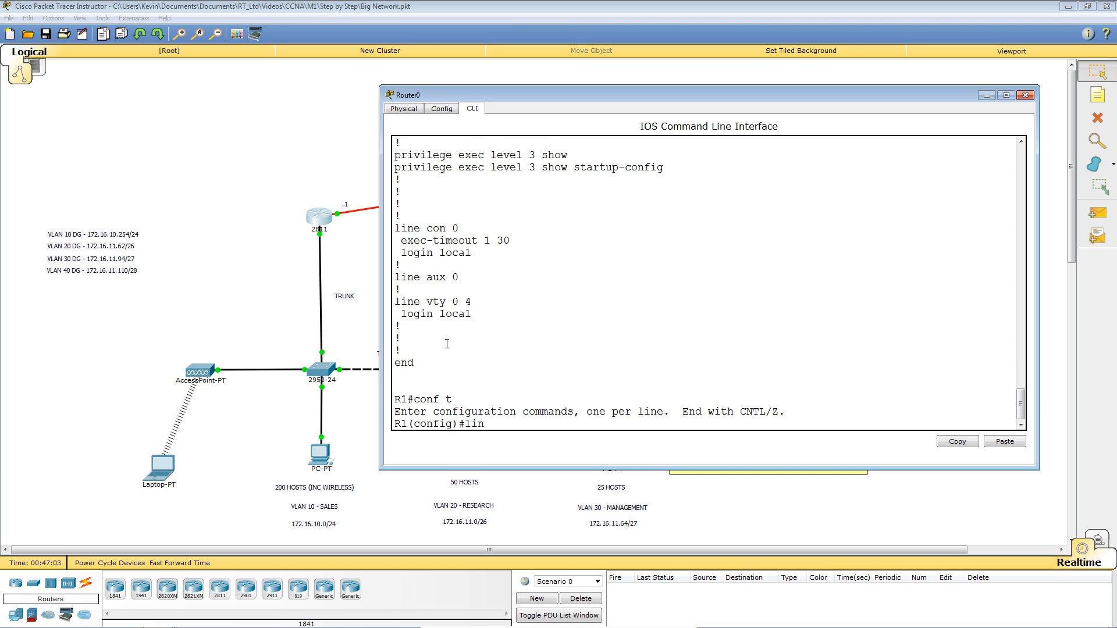
pyautogui.press('Tab')
pyautogui.write('vty 0 4')
pyautogui.press('Return')
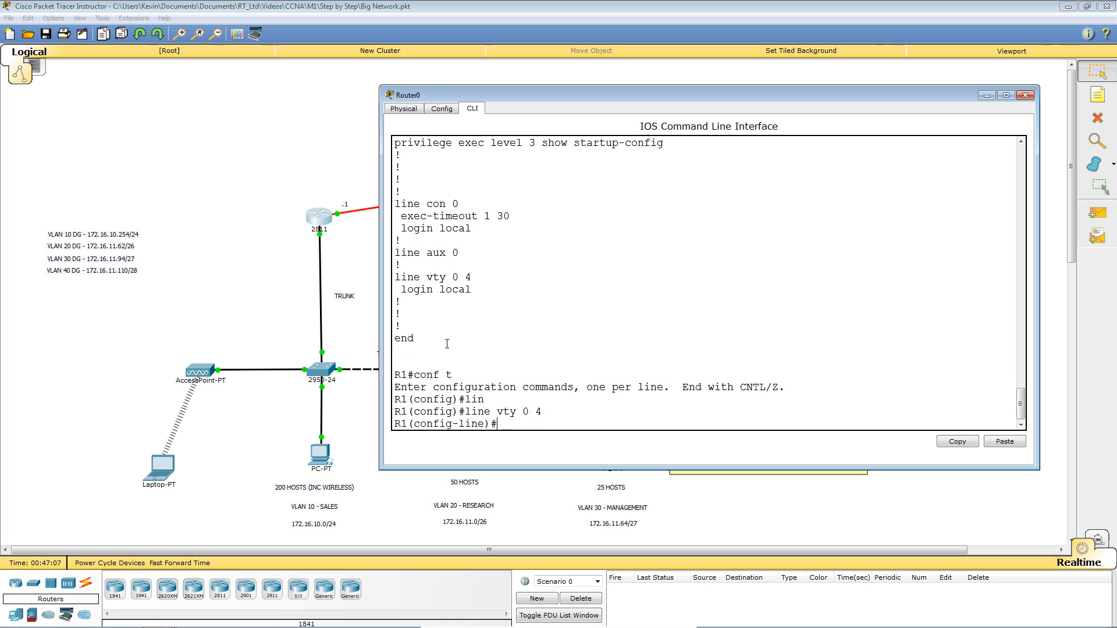
# Set transport input ssh on the vty lines and return to the privileged prompt.
pyautogui.write('trans')
pyautogui.press('Tab')
pyautogui.write('inp')
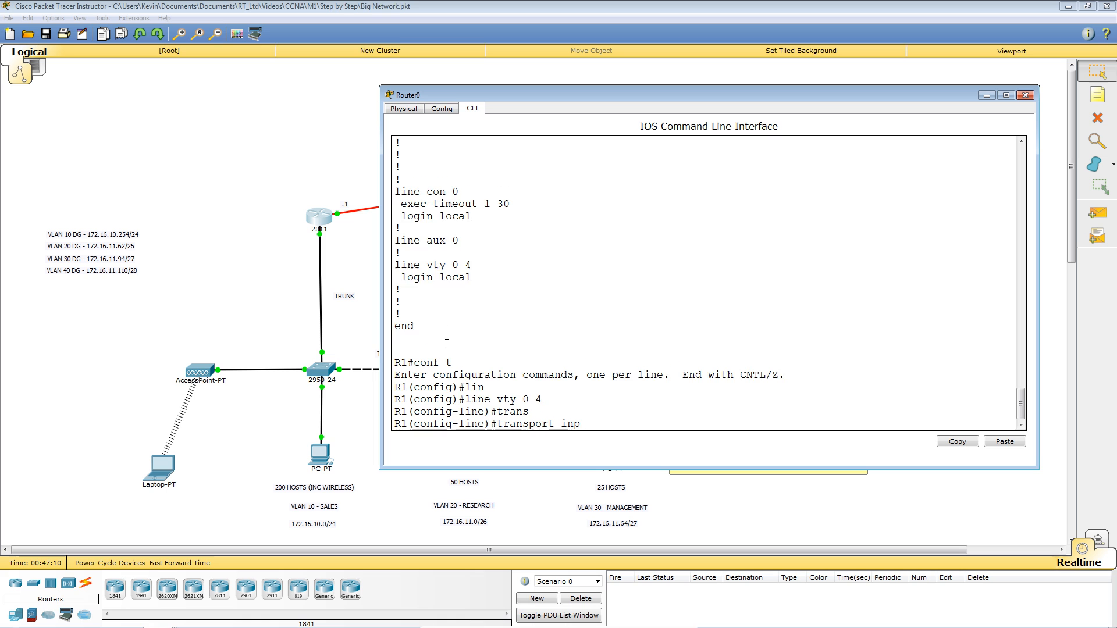
pyautogui.press('Tab')
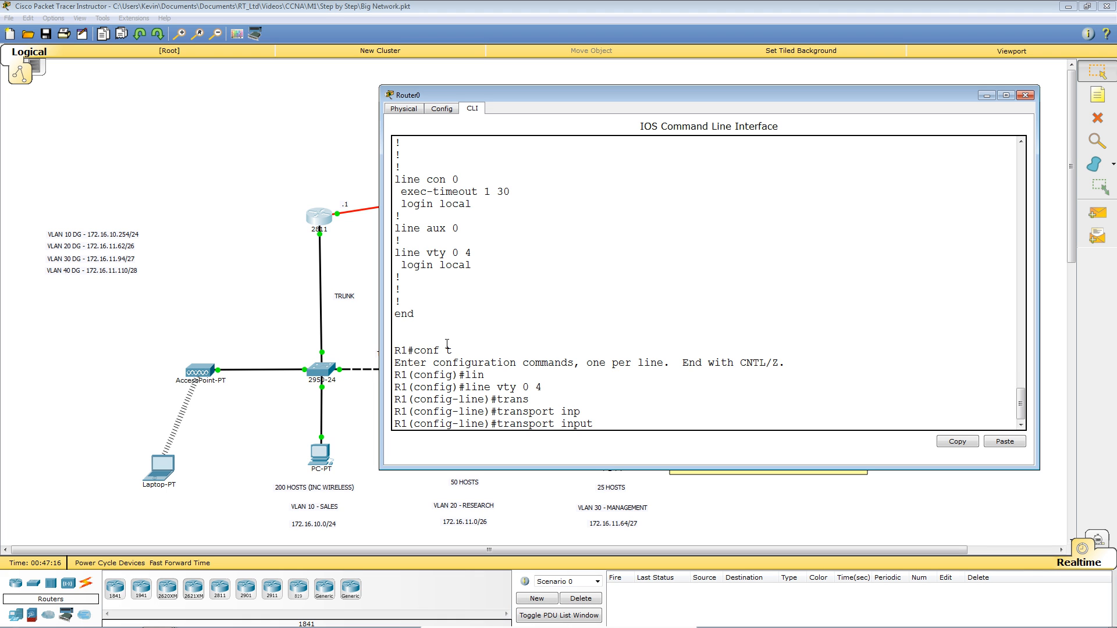
pyautogui.write('?')
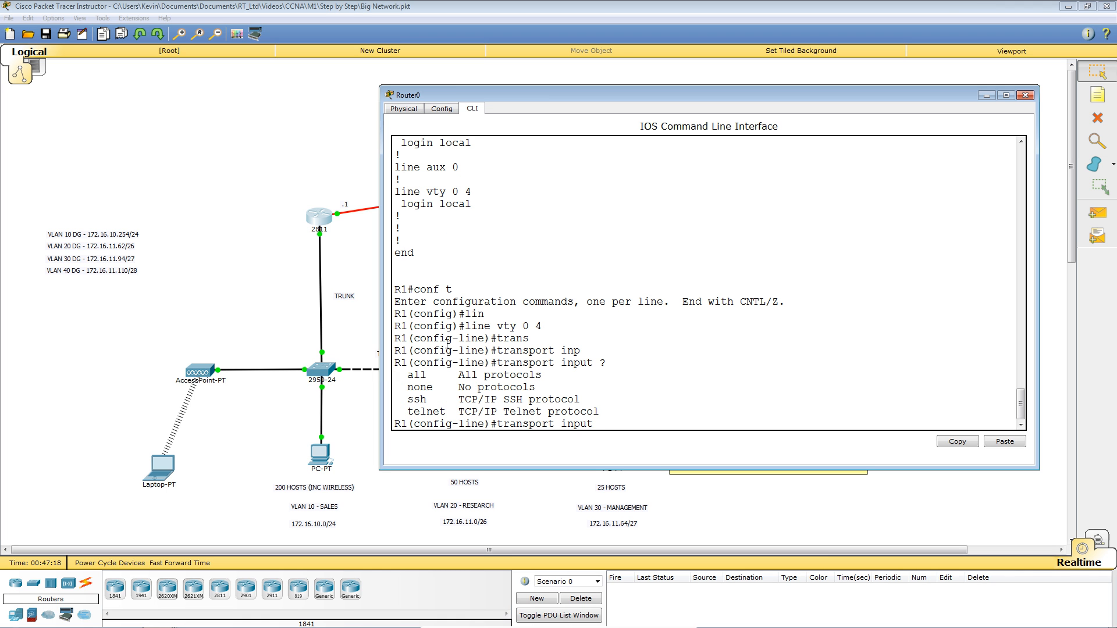
pyautogui.write('ssh')
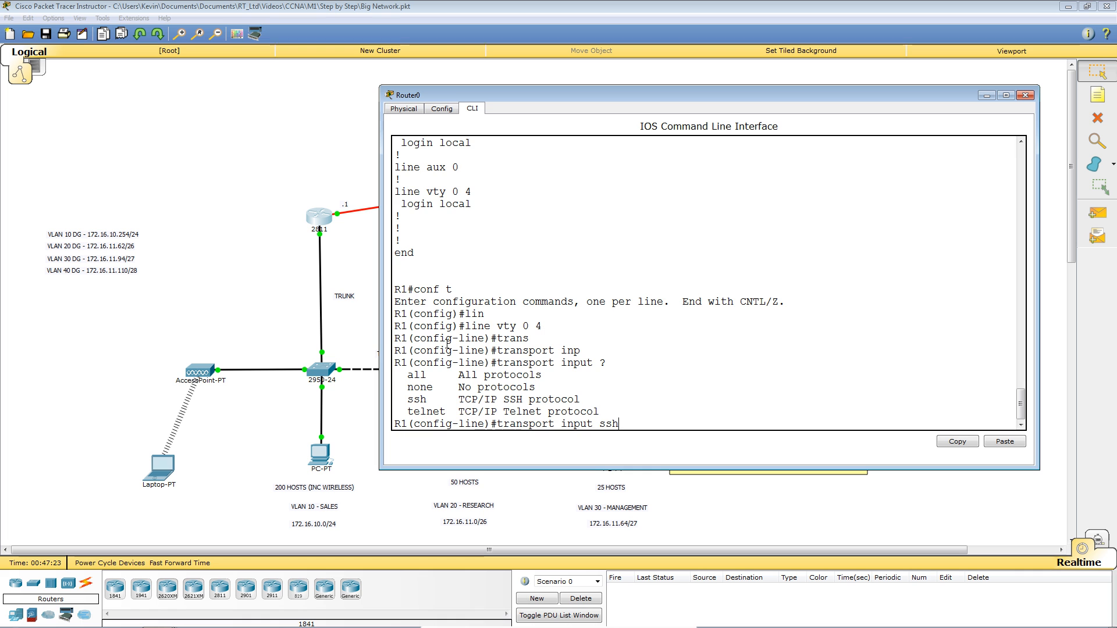
pyautogui.press('Return')
pyautogui.press('Return')
pyautogui.press('Return')
pyautogui.press('Return')
pyautogui.press('Return')
pyautogui.press('Return')
pyautogui.press('Return')
pyautogui.press('Return')
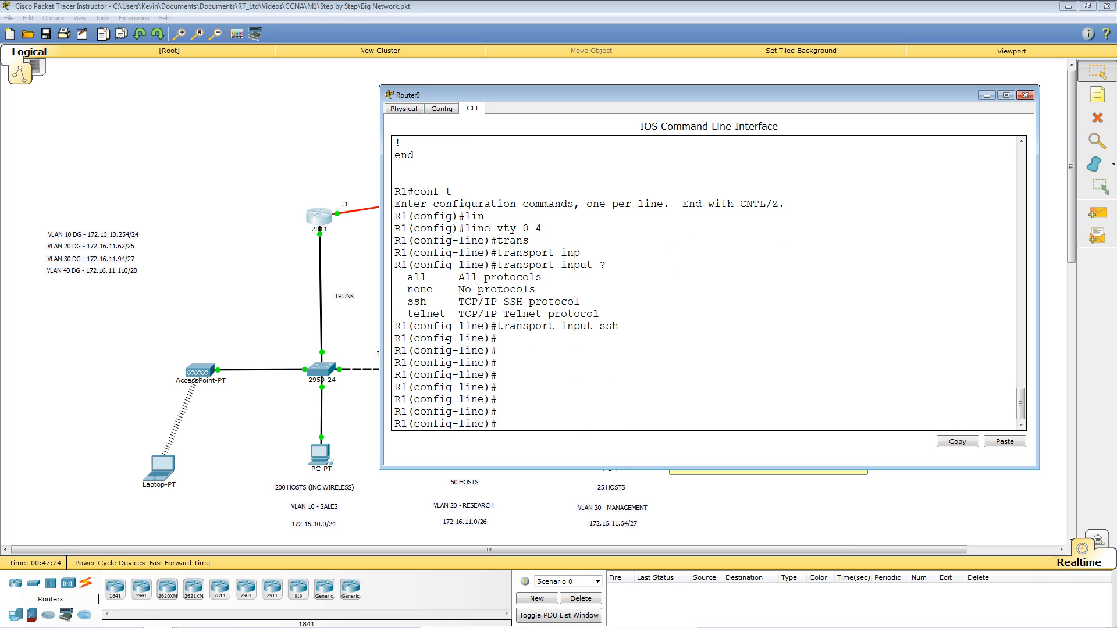
pyautogui.press('Return')
pyautogui.press('Return')
pyautogui.press('Return')
pyautogui.press('Return')
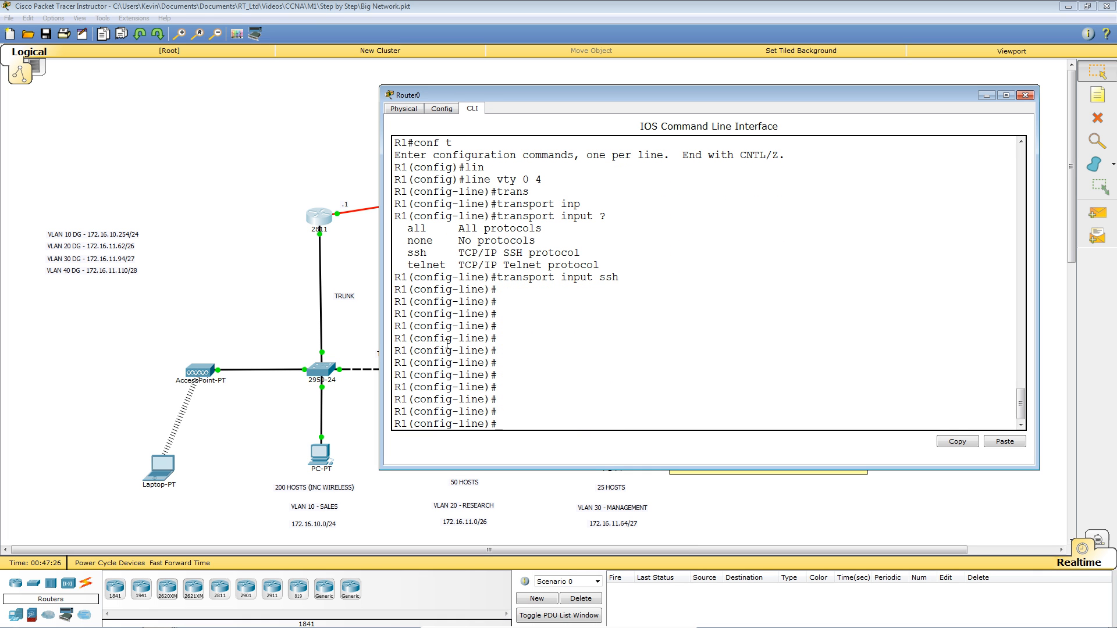
pyautogui.hotkey('ctrl', 'z')
pyautogui.press('Return')
pyautogui.press('Return')
pyautogui.press('Return')
pyautogui.press('Return')
pyautogui.press('Return')
pyautogui.press('Return')
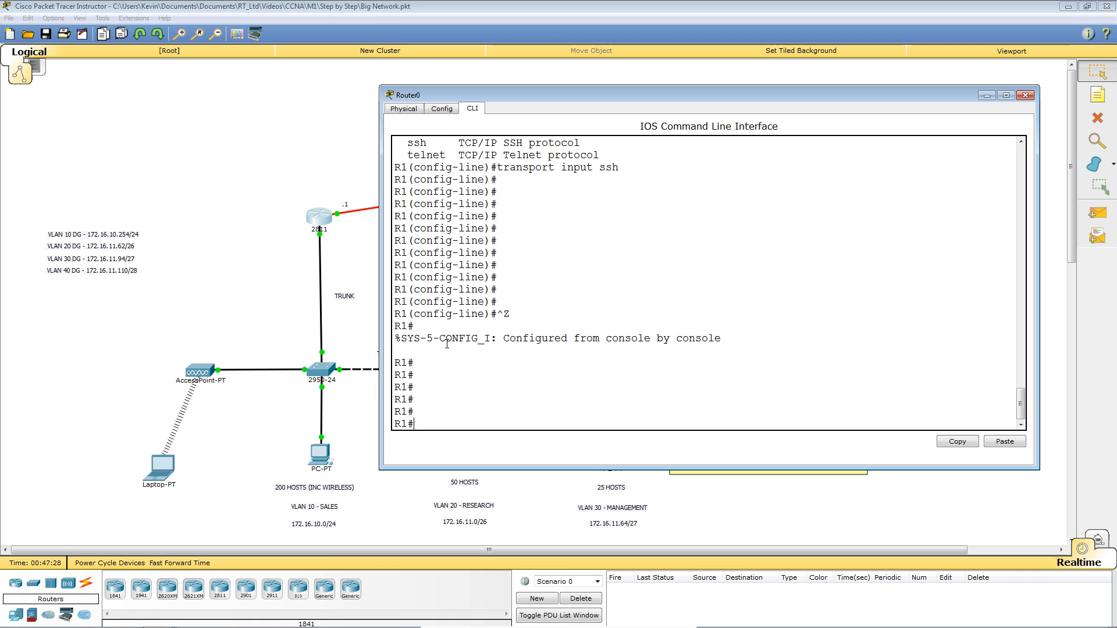
pyautogui.click(166, 469)
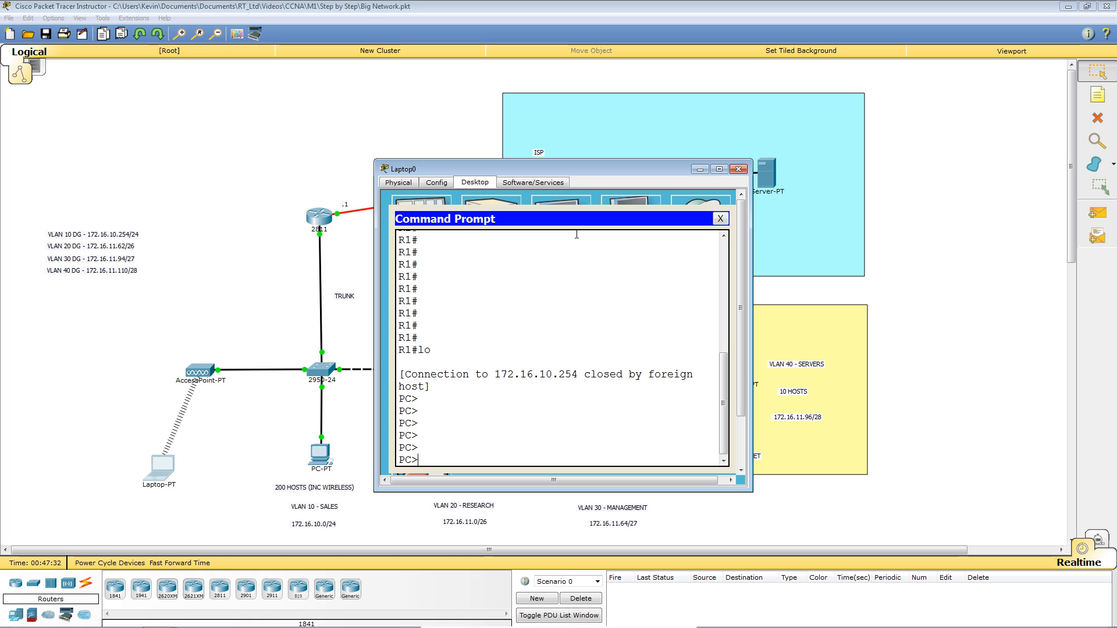
# Retry telnet 172.16.10.254 twice from Laptop0, then begin an ssh -l login to 172.16.10.254.
pyautogui.press('Up')
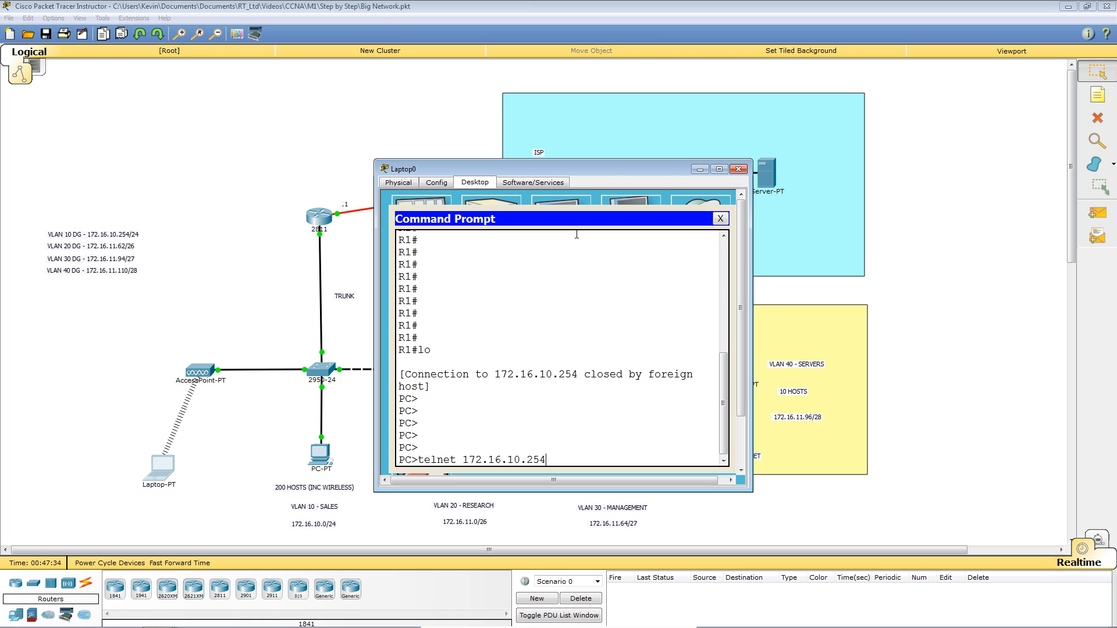
pyautogui.press('Return')
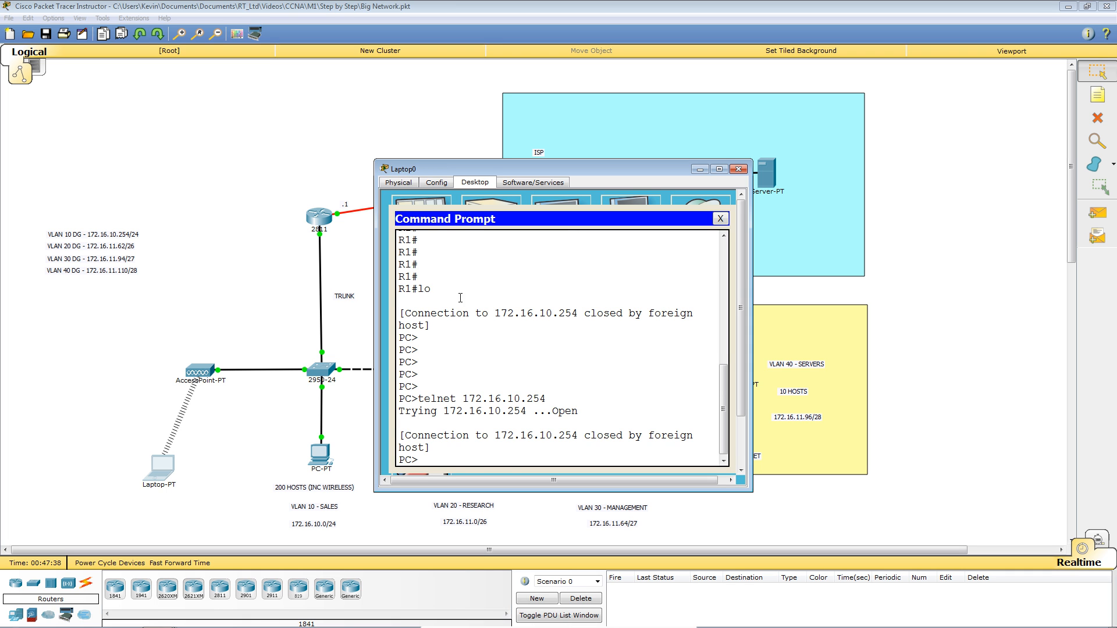
pyautogui.scroll(5, 538, 310)
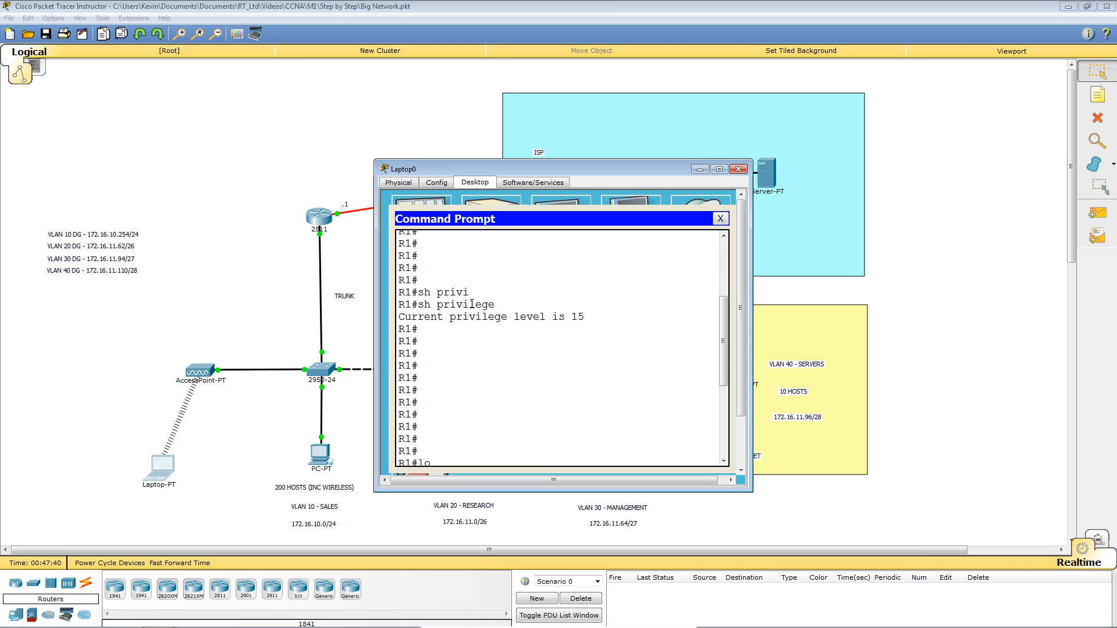
pyautogui.scroll(2, 472, 304)
pyautogui.scroll(-7, 471, 303)
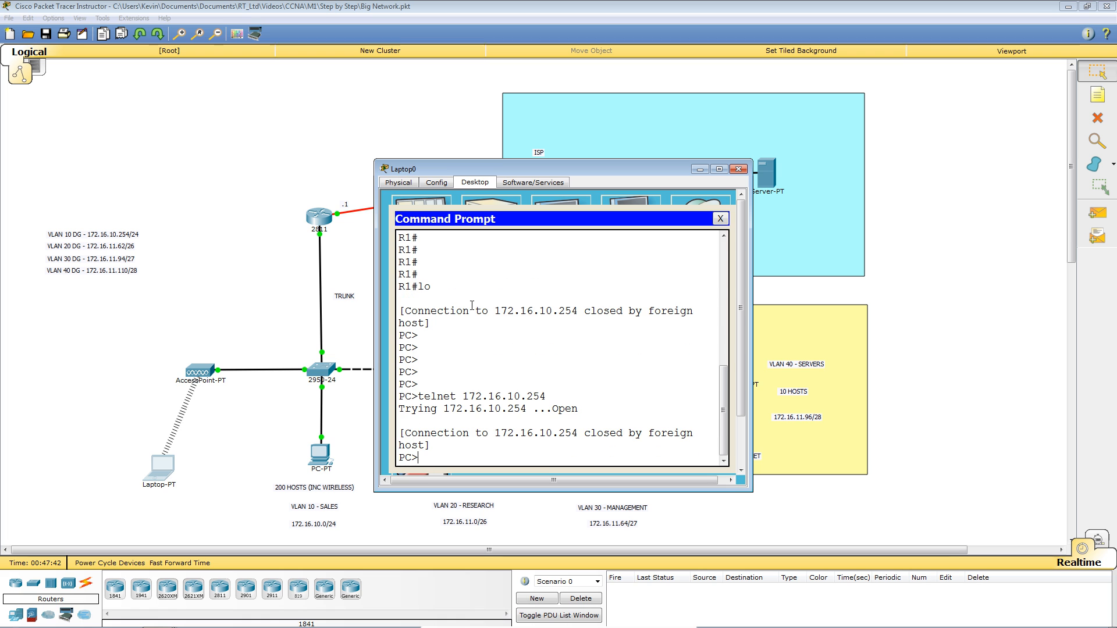
pyautogui.press('Up')
pyautogui.press('Return')
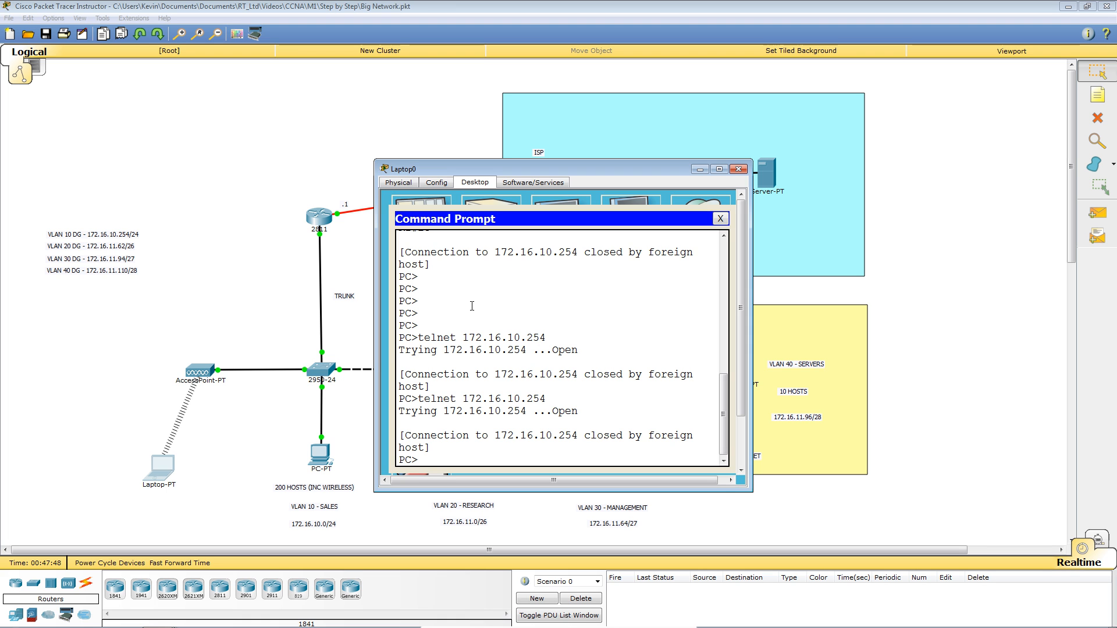
pyautogui.press('Return')
pyautogui.press('Return')
pyautogui.press('Return')
pyautogui.press('Return')
pyautogui.press('Return')
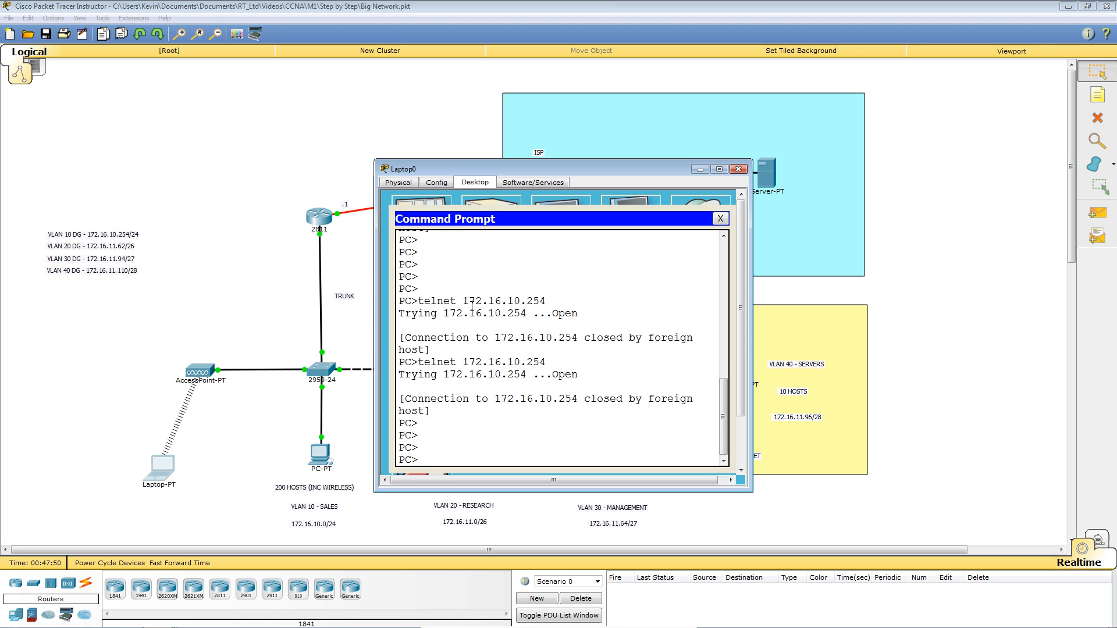
pyautogui.write('ssh ')
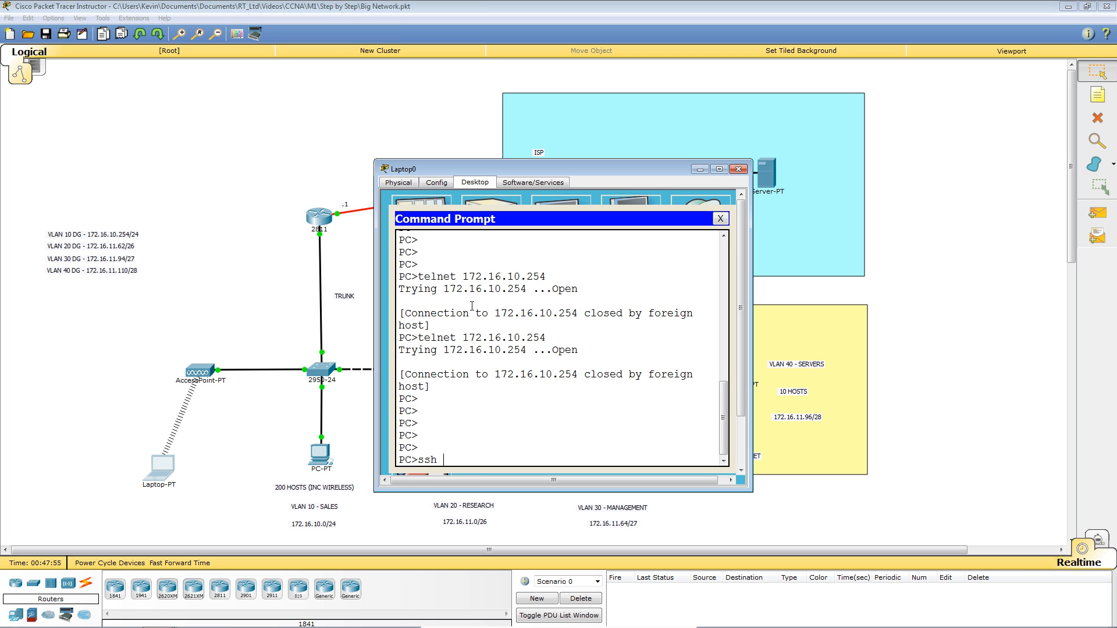
pyautogui.write('-l joe')
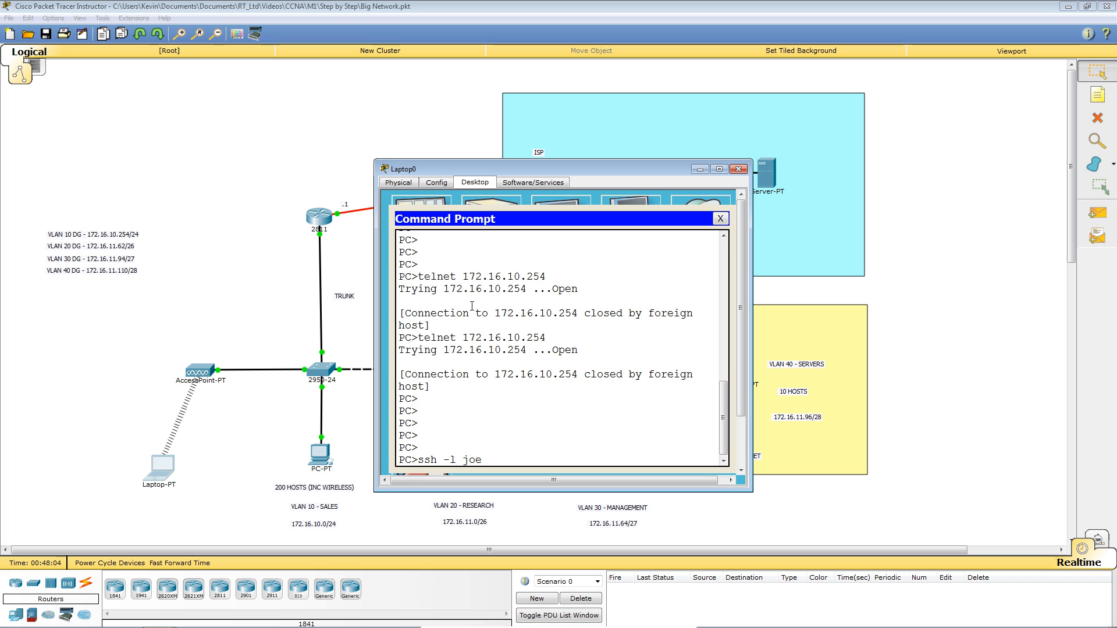
pyautogui.write(' 17')
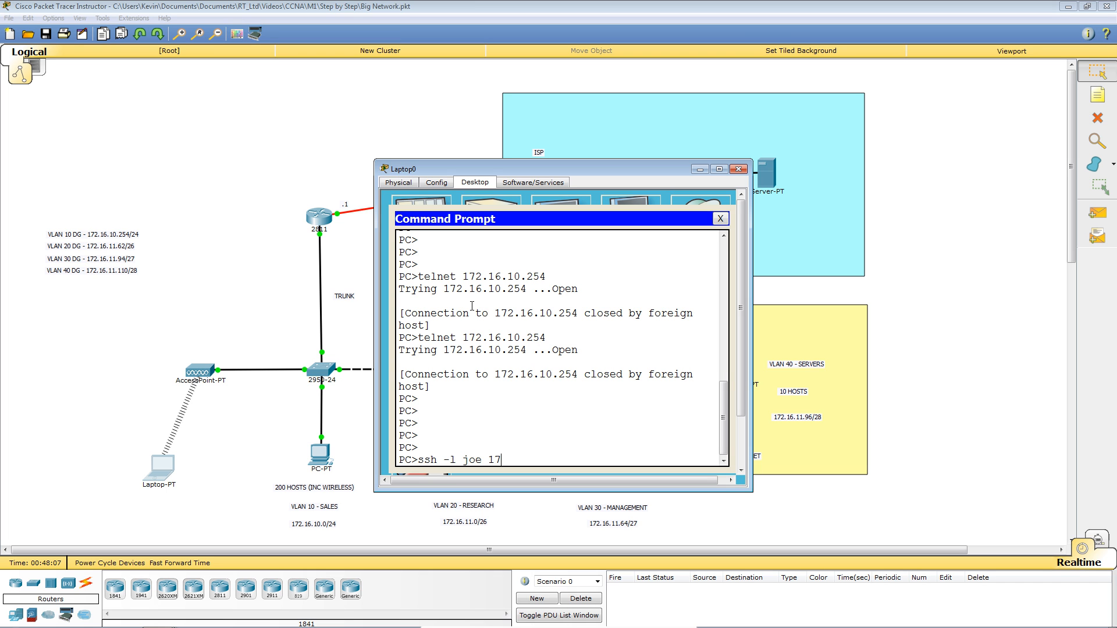
pyautogui.write('2.16.10.254')
# Complete the SSH login to R1 at 172.16.10.254 using the account password.
pyautogui.press('Return')
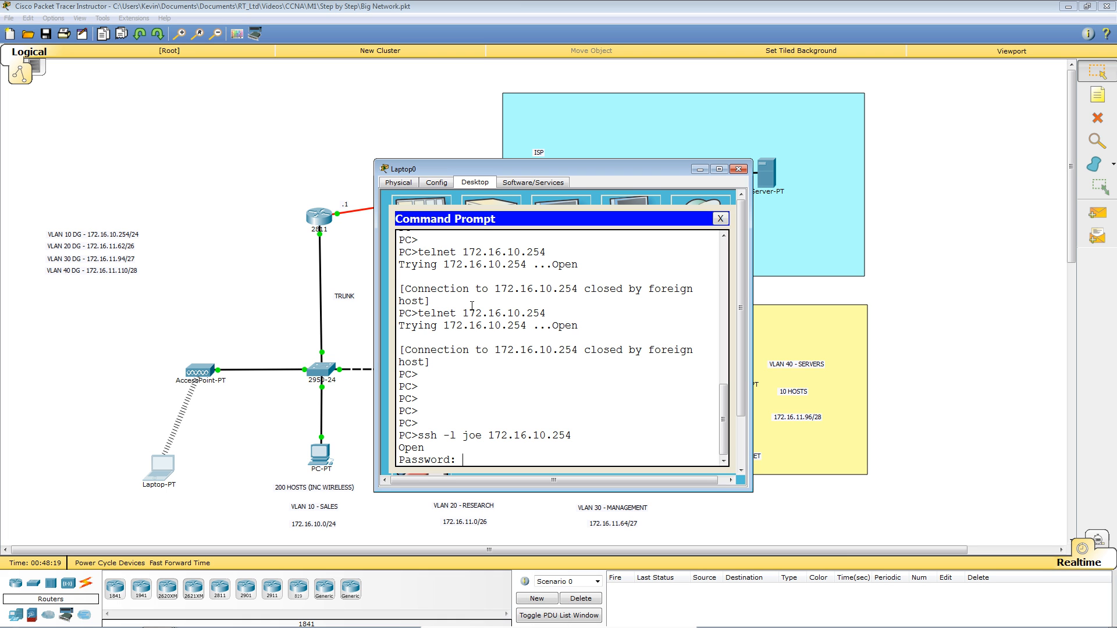
pyautogui.press('Return')
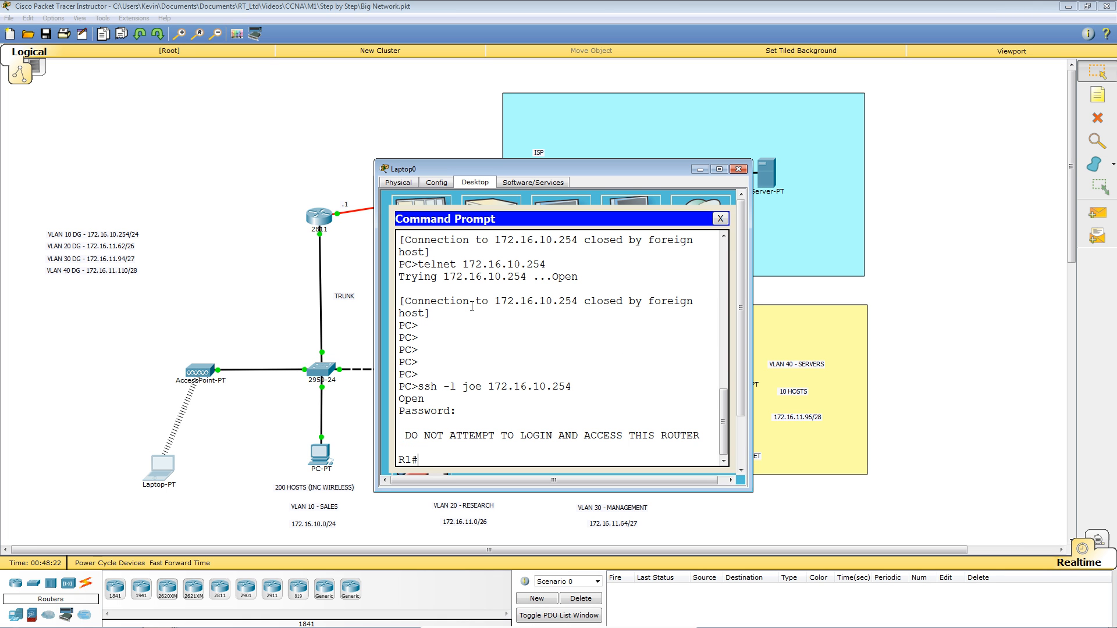
pyautogui.press('Return')
pyautogui.press('Return')
pyautogui.press('Return')
pyautogui.press('Return')
pyautogui.press('Return')
pyautogui.press('Return')
pyautogui.press('Return')
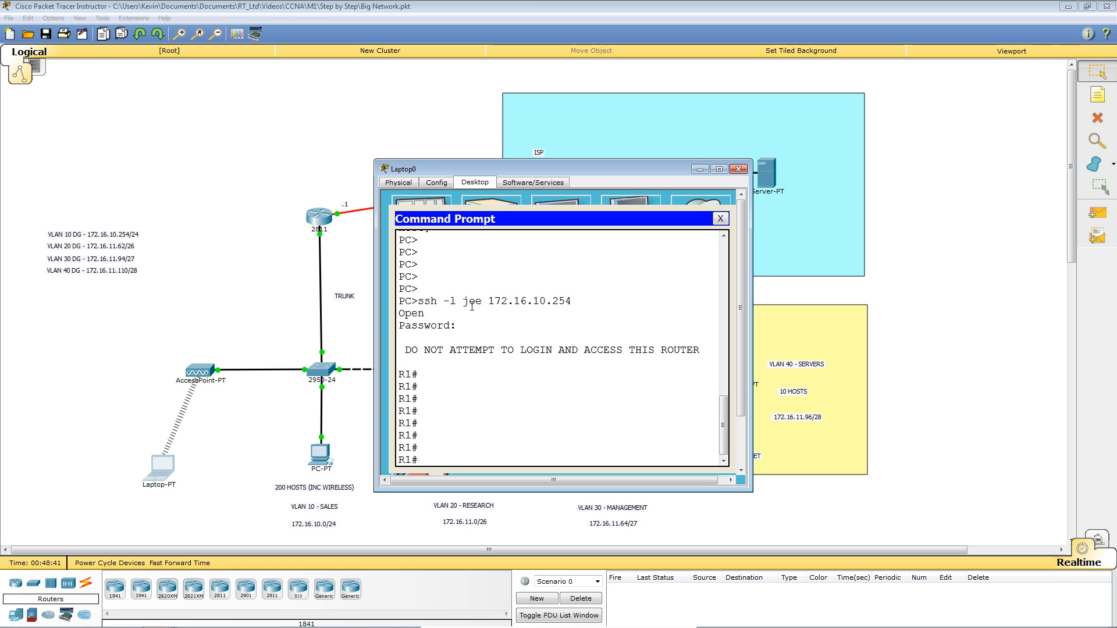
pyautogui.press('Return')
pyautogui.press('Return')
pyautogui.press('Return')
pyautogui.press('Return')
pyautogui.press('Return')
# Log out of R1 with lo and close Laptop0's command prompt.
pyautogui.write('lo')
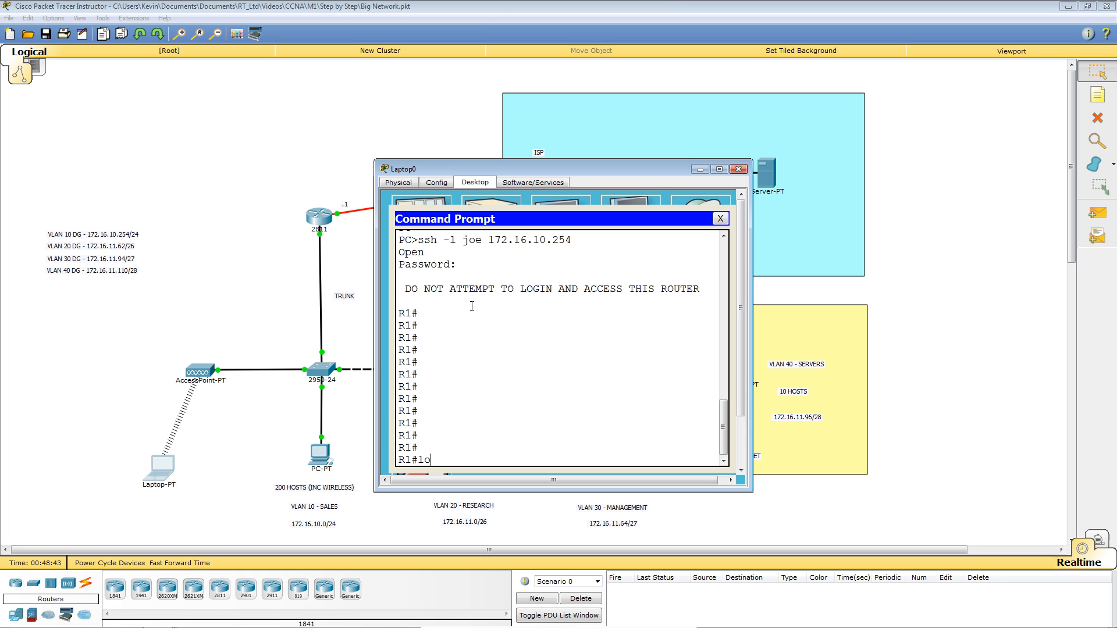
pyautogui.press('Return')
pyautogui.press('Return')
pyautogui.press('Return')
pyautogui.press('Return')
pyautogui.press('Return')
pyautogui.press('Return')
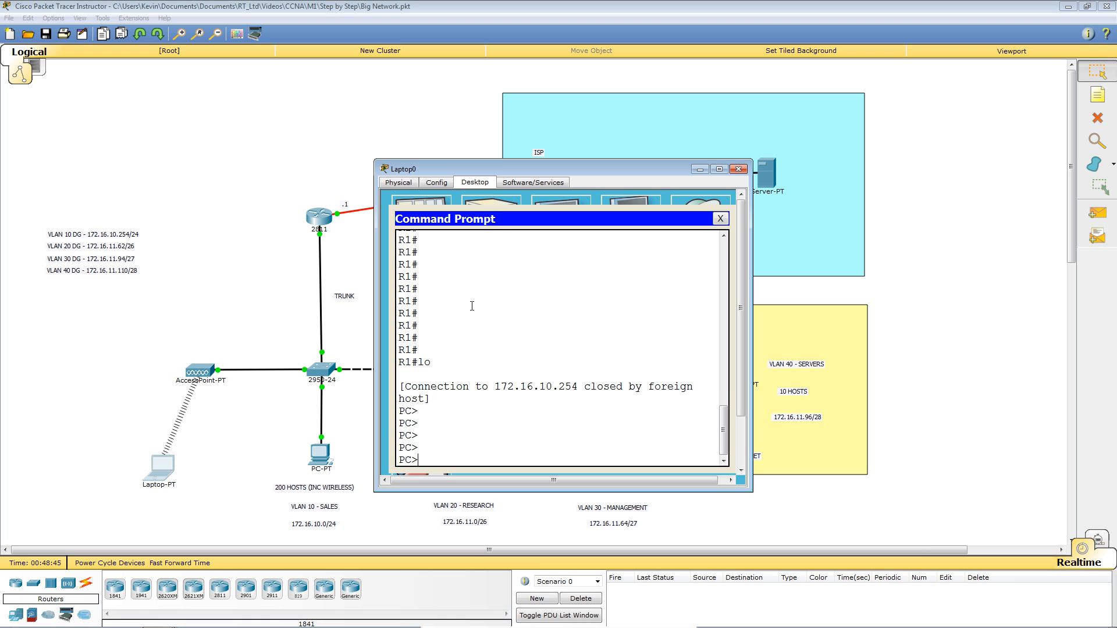
pyautogui.click(720, 219)
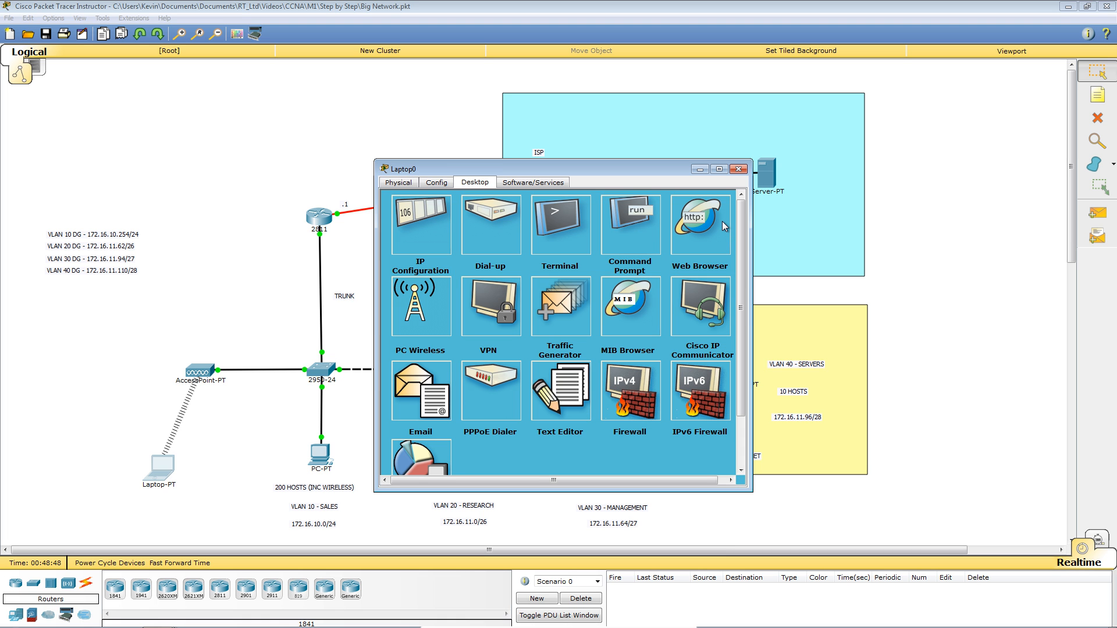
# Close Laptop0 and save R1's configuration with wr from its CLI.
pyautogui.click(739, 170)
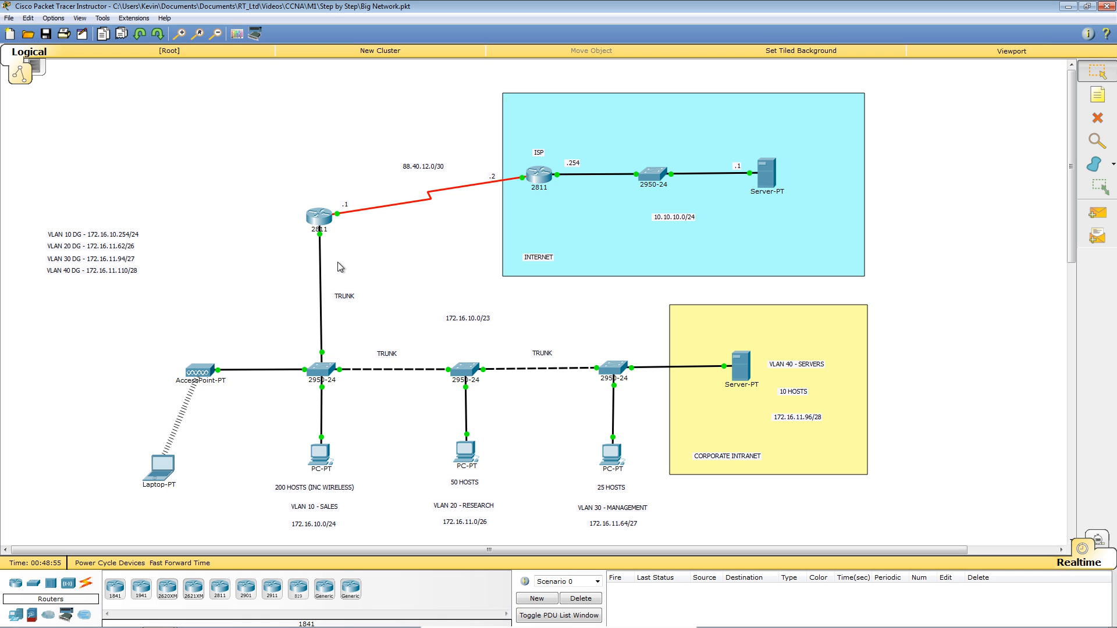
pyautogui.click(319, 219)
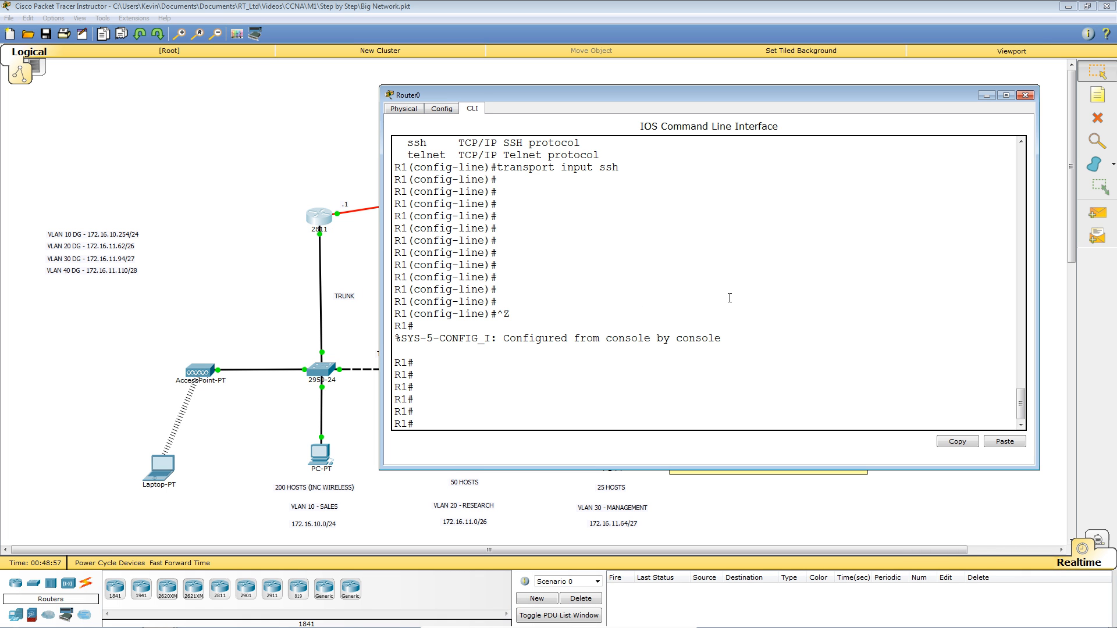
pyautogui.write('wr')
pyautogui.press('Return')
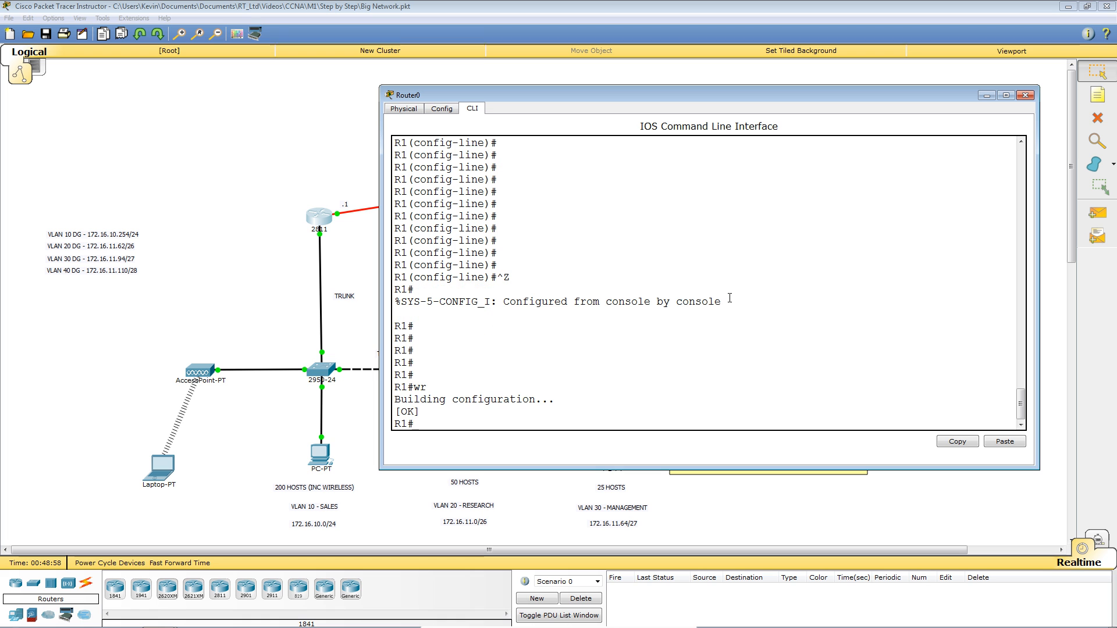
pyautogui.click(206, 274)
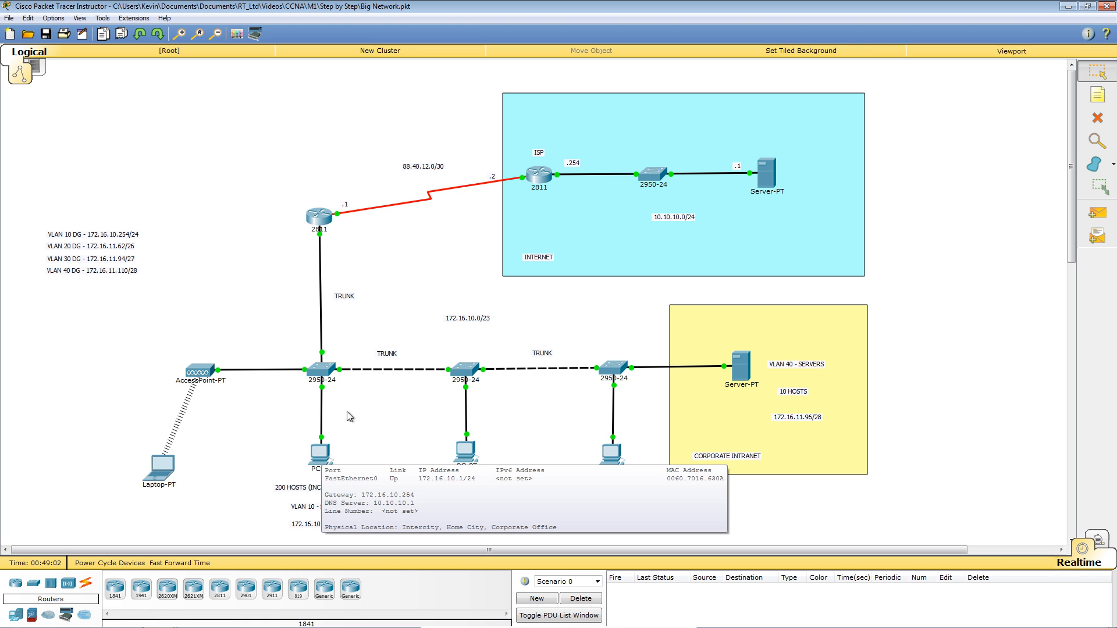
pyautogui.click(325, 372)
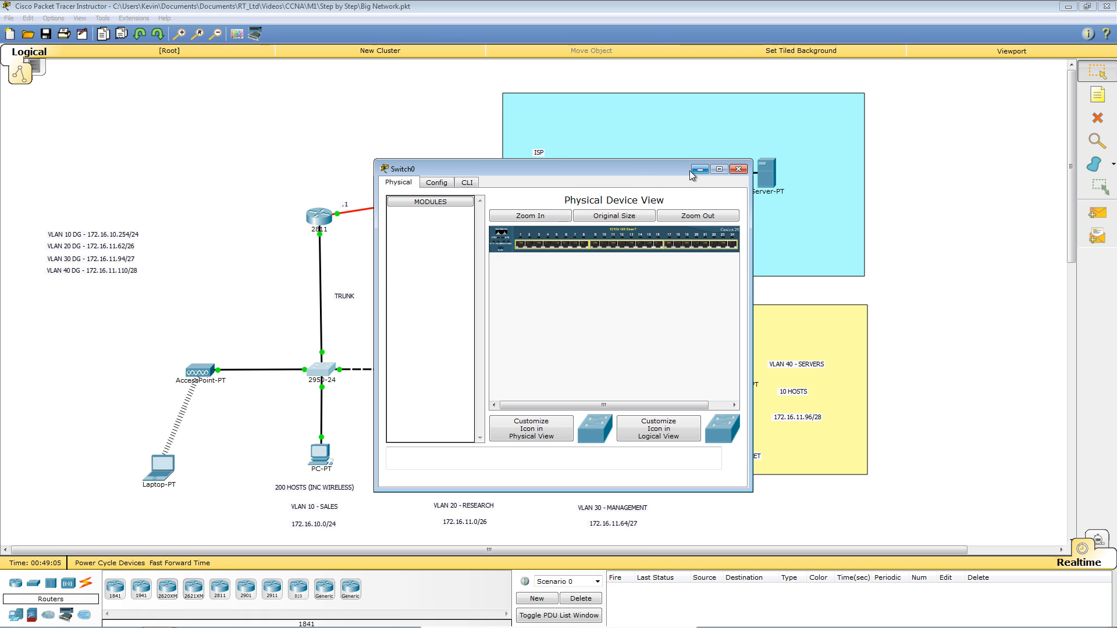
# Enlarge SW1's window and enter privileged mode with ena in its CLI.
pyautogui.moveTo(678, 170); pyautogui.dragTo(757, 129)
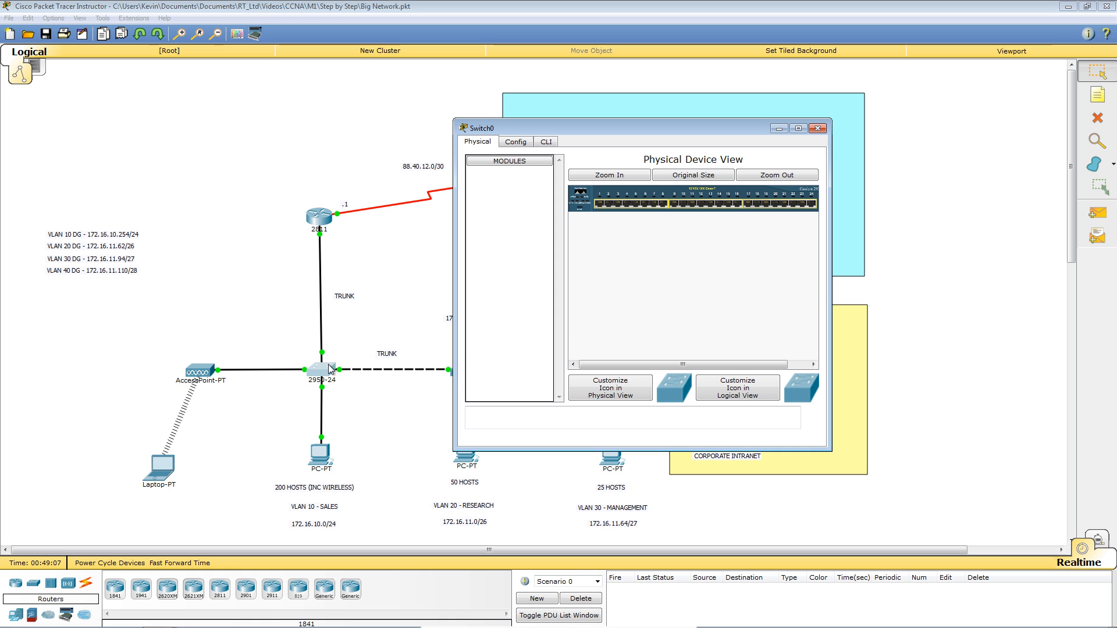
pyautogui.moveTo(830, 291); pyautogui.dragTo(1025, 291)
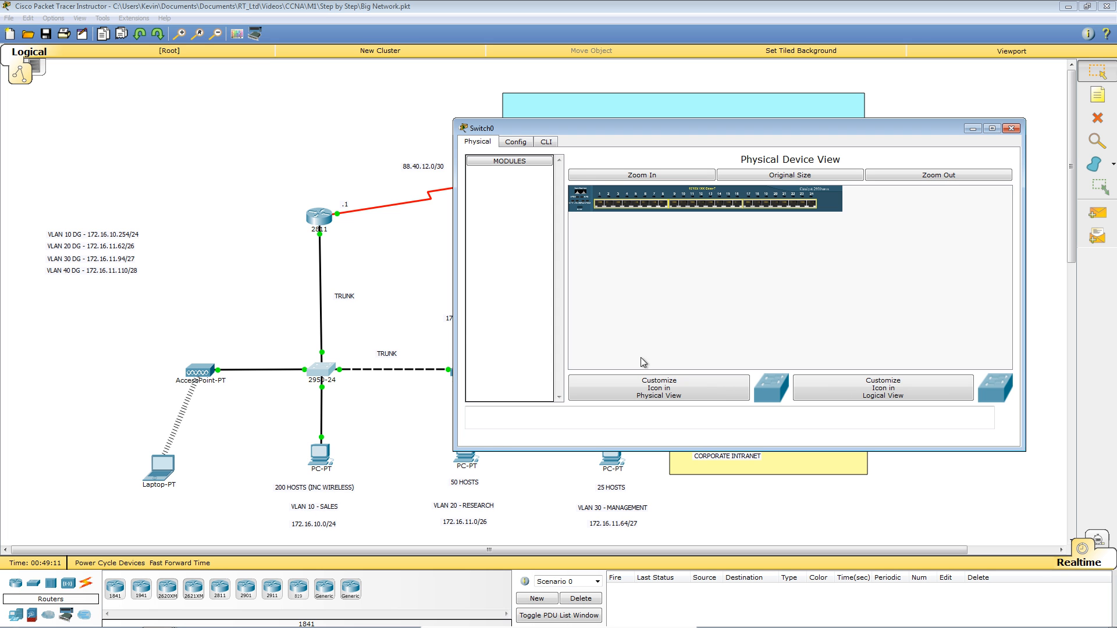
pyautogui.click(546, 142)
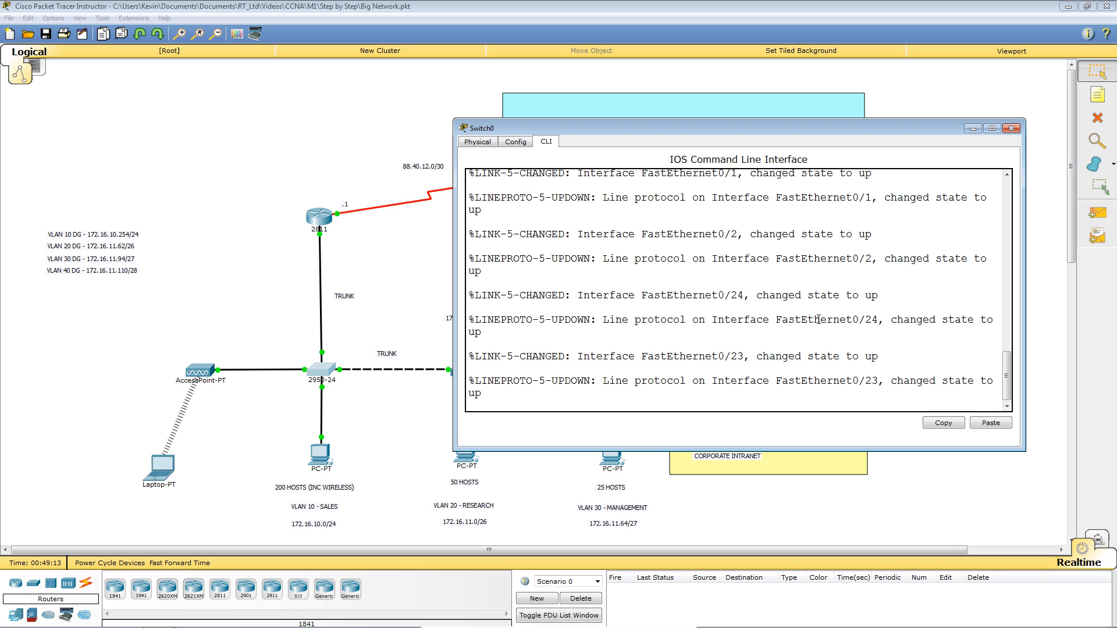
pyautogui.press('Return')
pyautogui.press('Return')
pyautogui.press('Return')
pyautogui.press('Return')
pyautogui.press('Return')
pyautogui.press('Return')
pyautogui.press('Return')
pyautogui.press('Return')
pyautogui.press('Return')
pyautogui.press('Return')
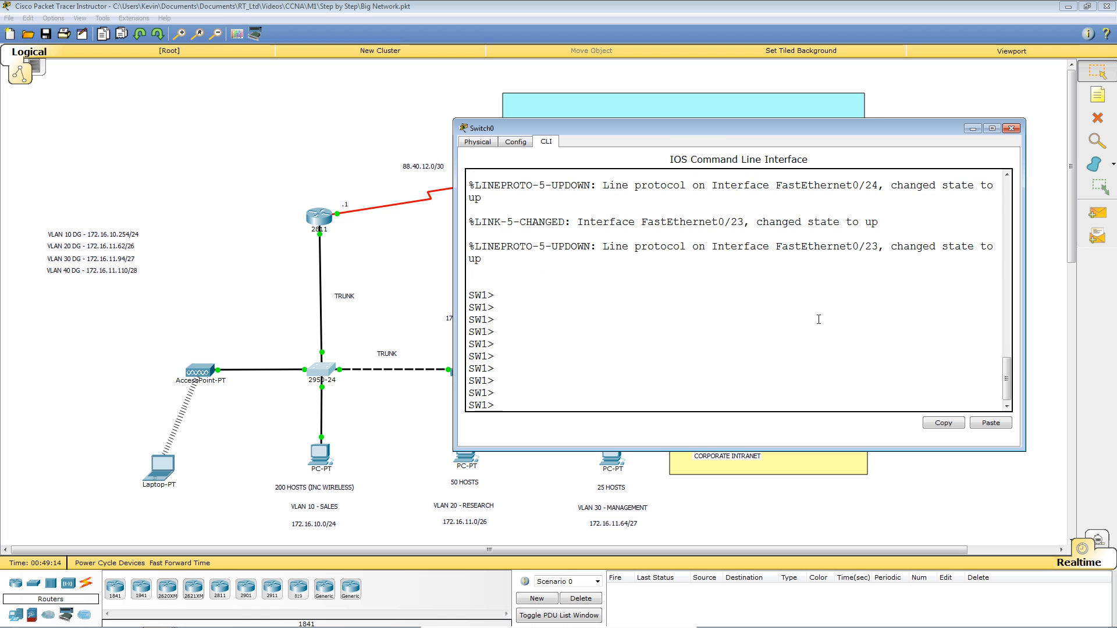
pyautogui.write('ena')
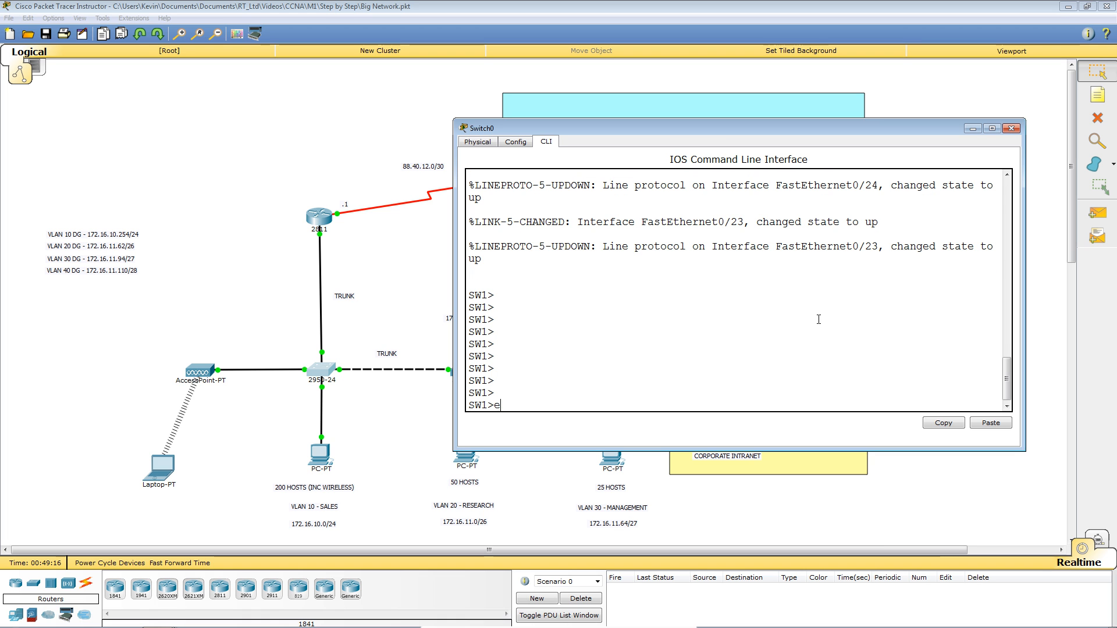
pyautogui.press('Return')
pyautogui.press('Return')
pyautogui.press('Return')
pyautogui.press('Return')
pyautogui.press('Return')
pyautogui.press('Return')
pyautogui.press('Return')
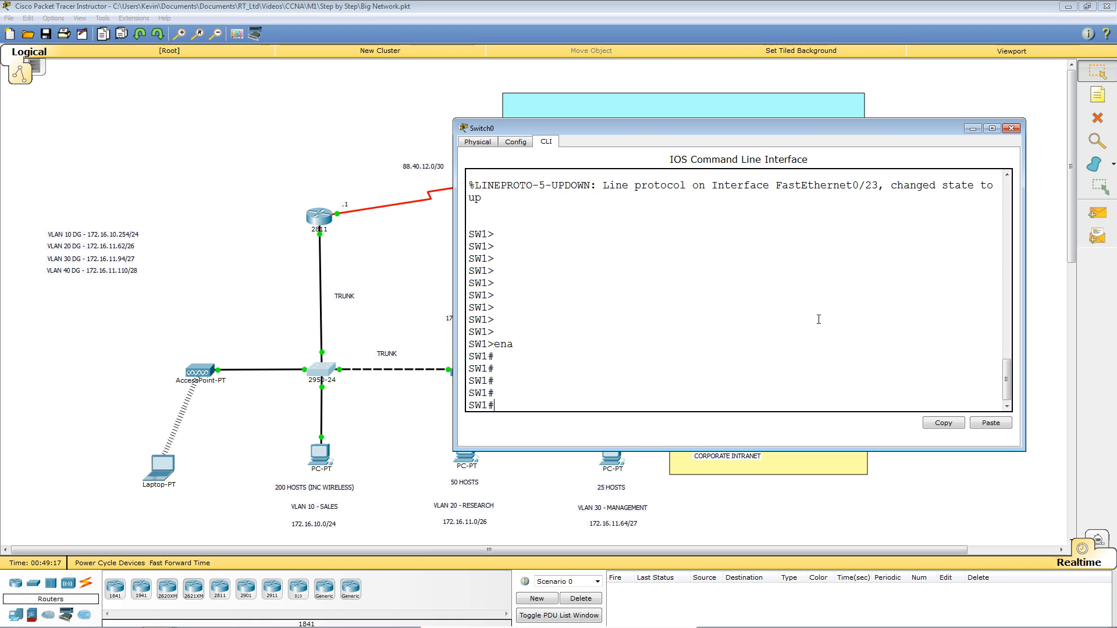
# Enter global configuration mode on SW1 with conf t.
pyautogui.write('conf t')
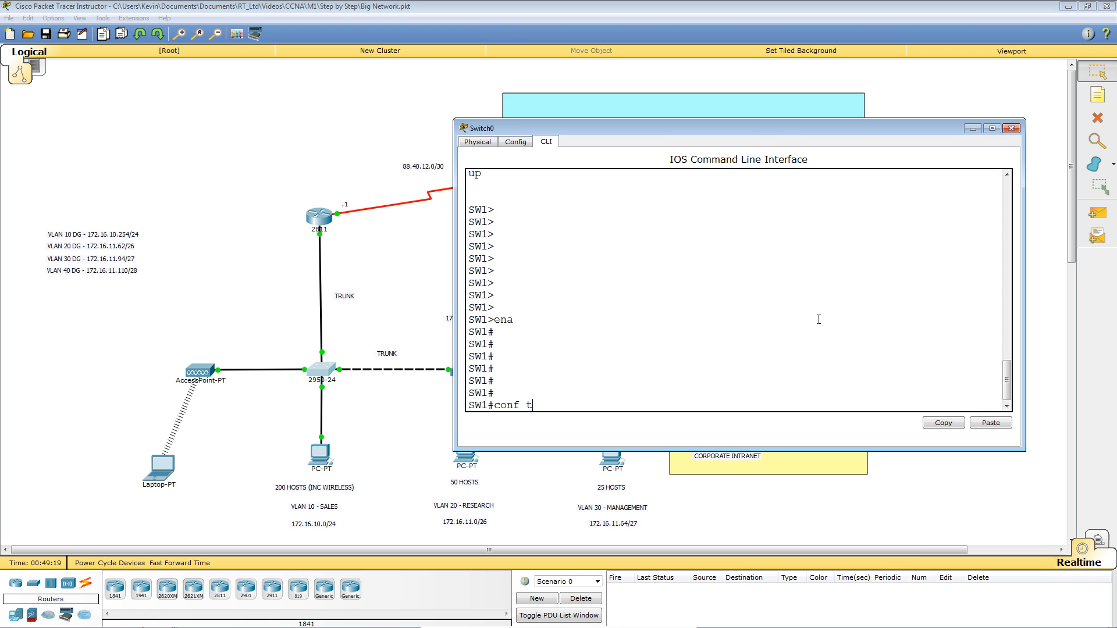
pyautogui.press('Return')
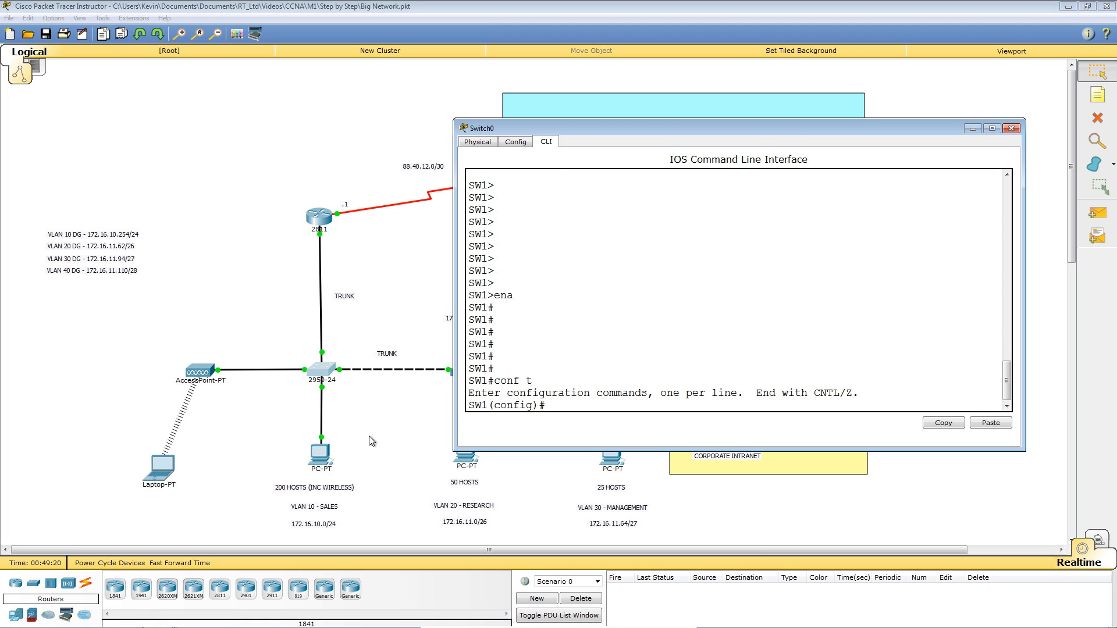
pyautogui.click(284, 442)
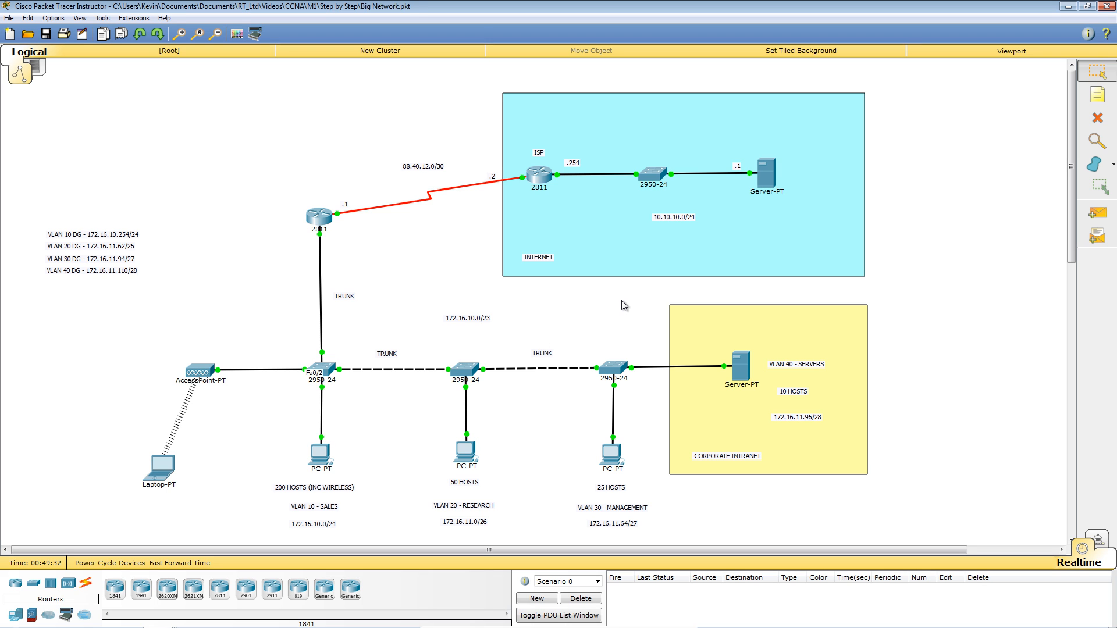
pyautogui.hotkey('alt', 'Tab')
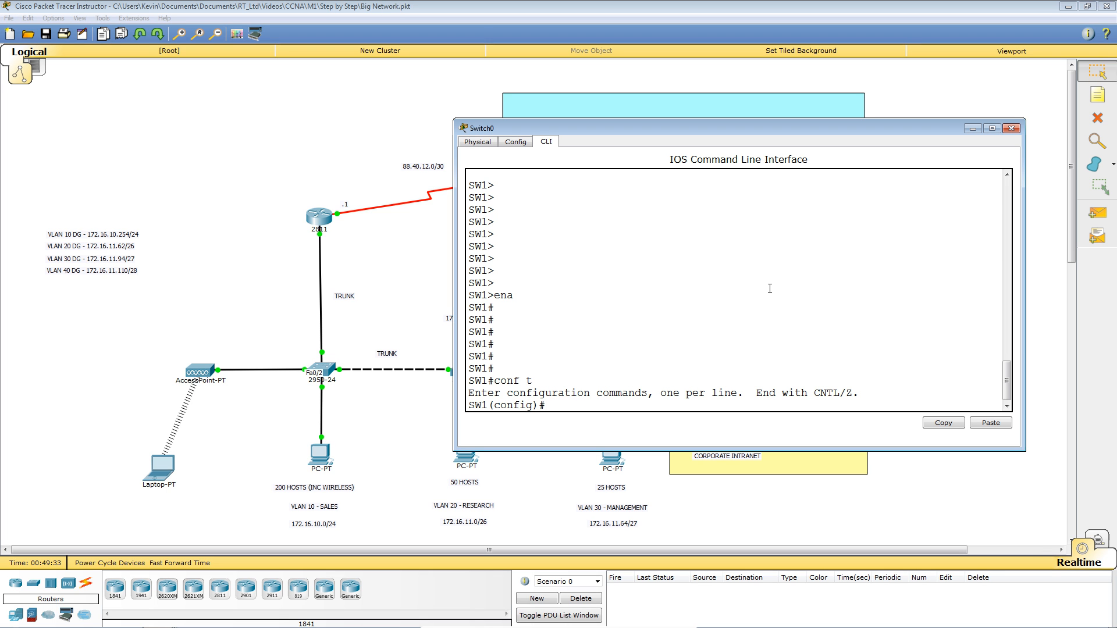
pyautogui.press('Return')
pyautogui.press('Return')
pyautogui.press('Return')
pyautogui.press('Return')
pyautogui.press('Return')
pyautogui.press('Return')
pyautogui.press('Return')
pyautogui.press('Return')
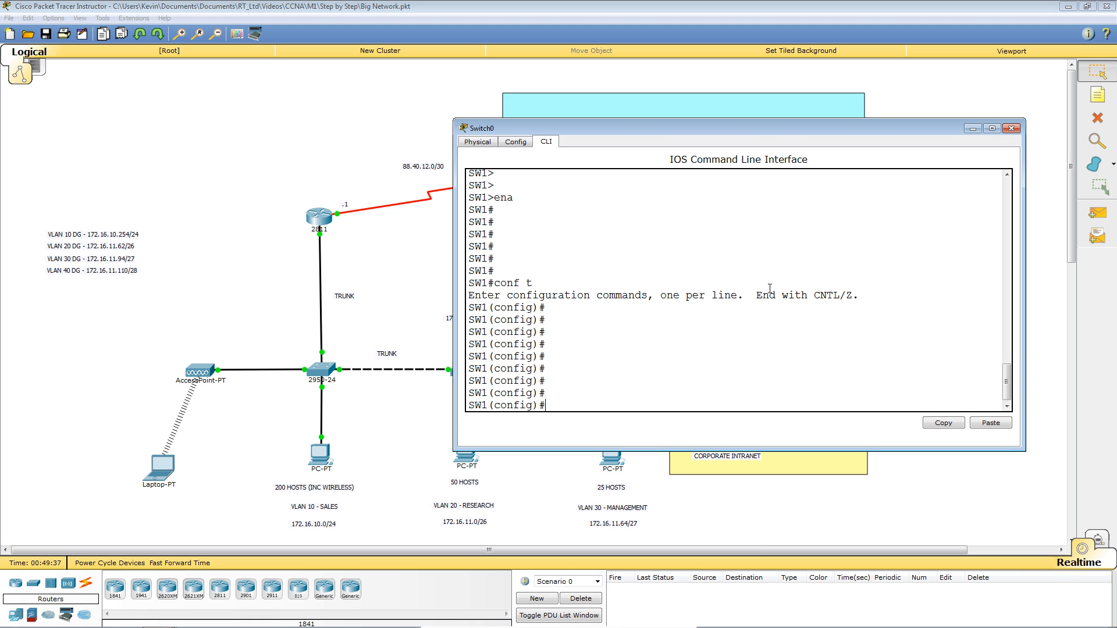
pyautogui.write('sh run')
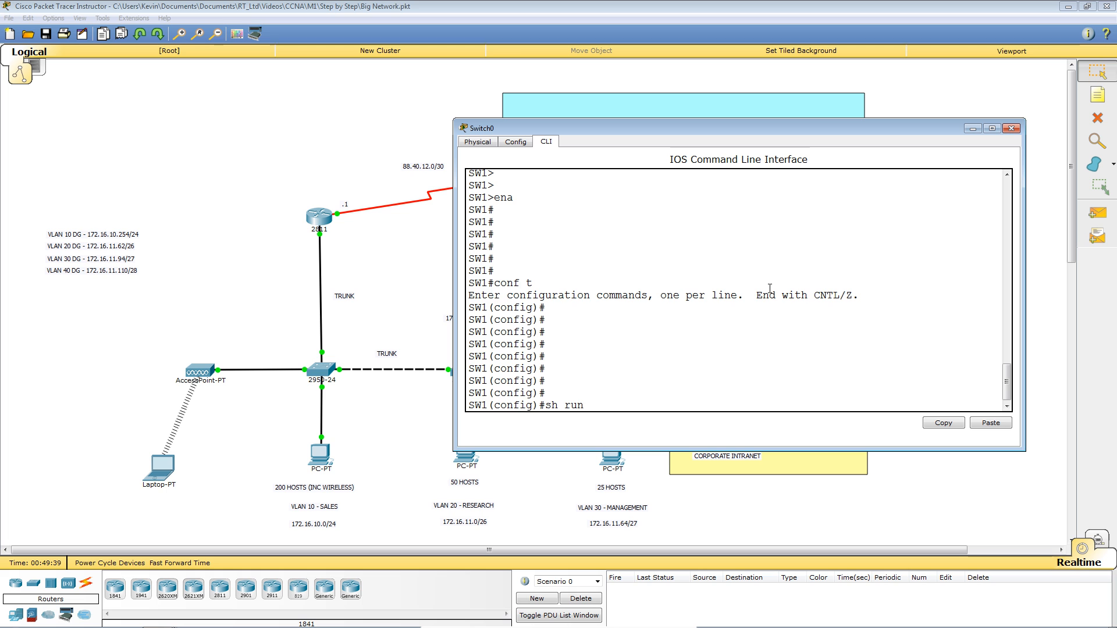
# Display SW1's running configuration from config mode using do sh run.
pyautogui.press('Return')
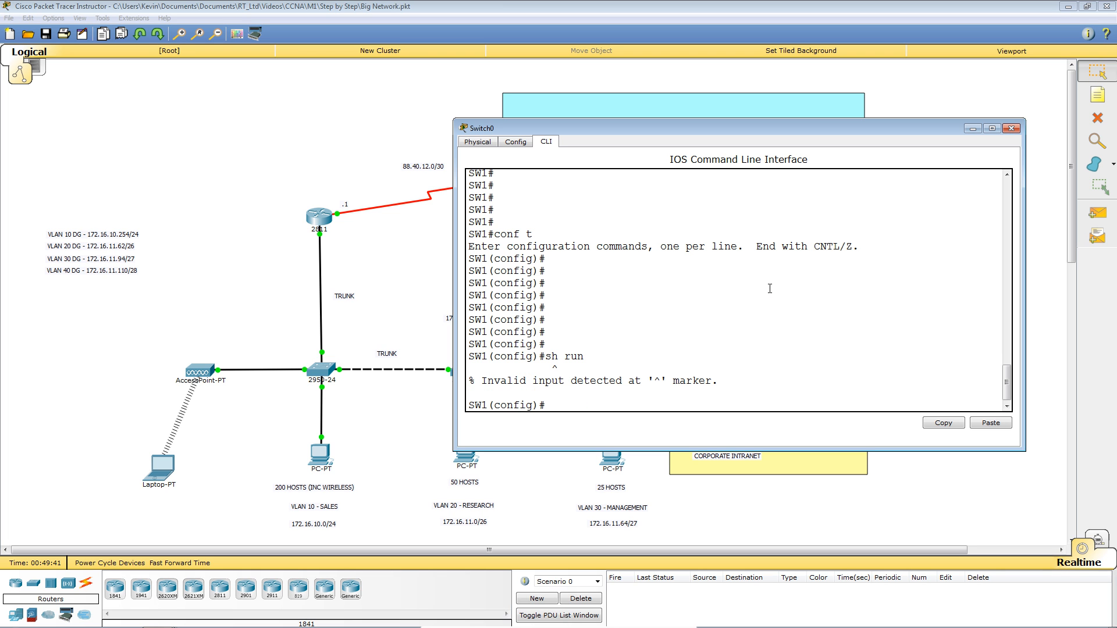
pyautogui.press('Up')
pyautogui.press('Left')
pyautogui.press('Left')
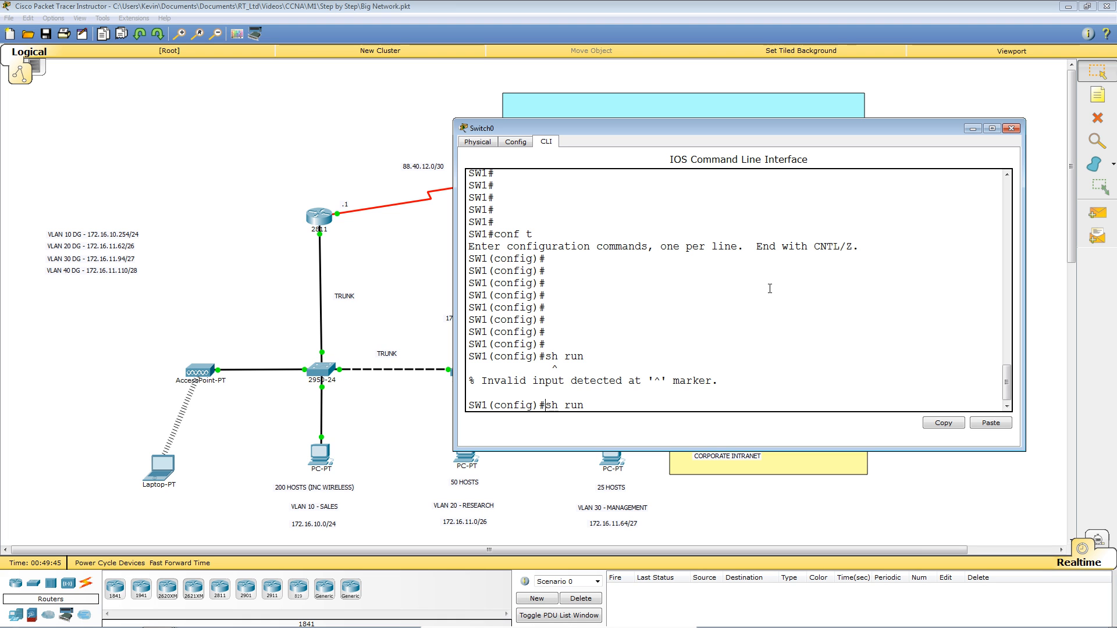
pyautogui.write('do')
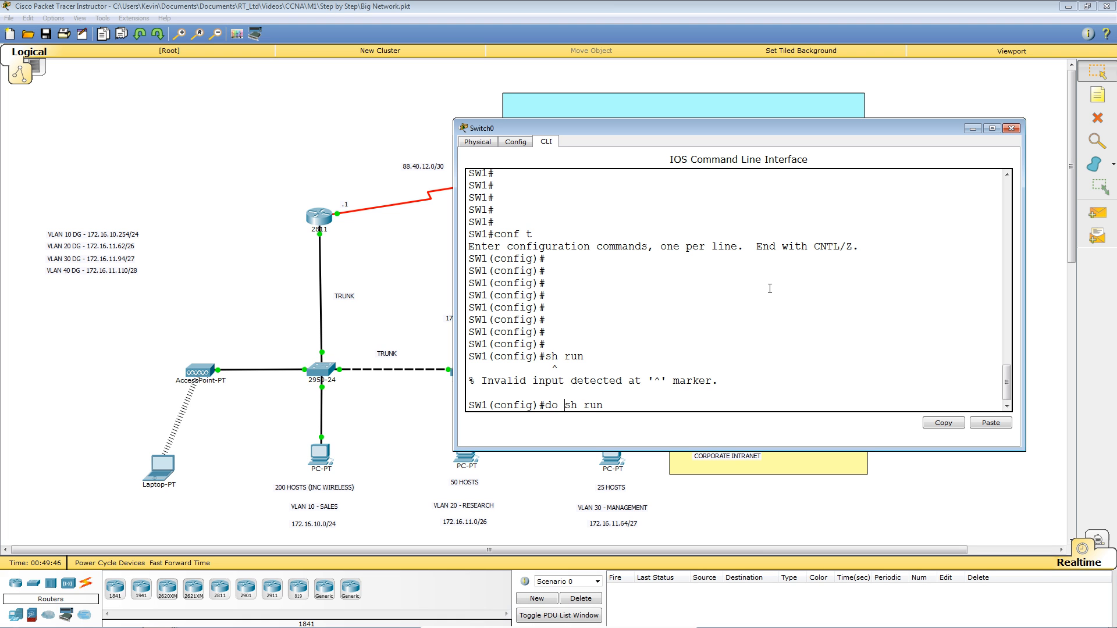
pyautogui.press('Return')
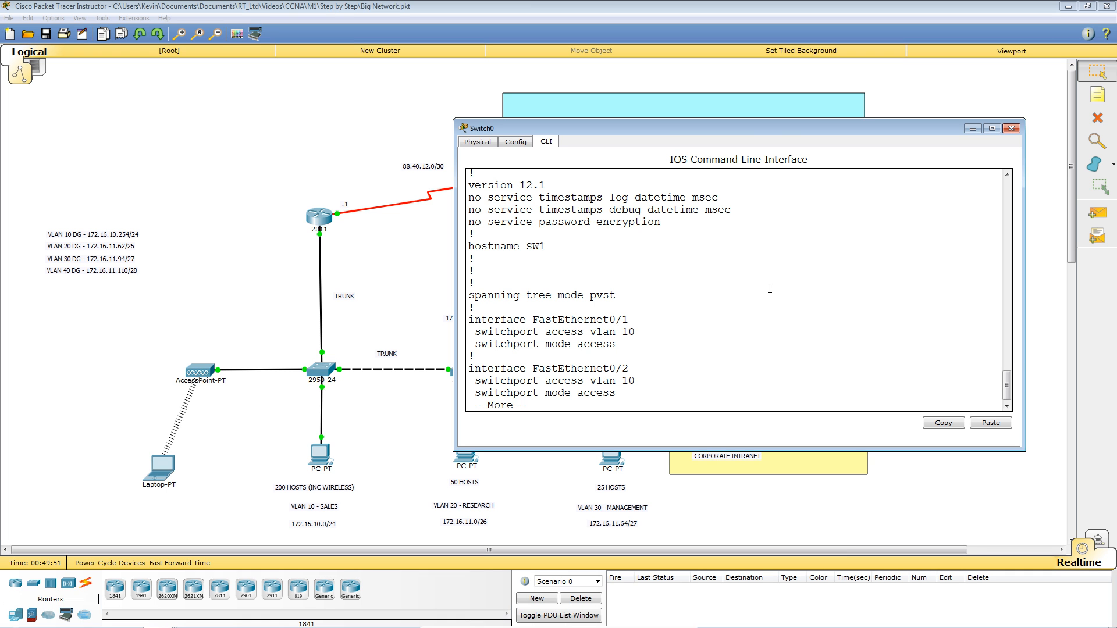
pyautogui.press('Return')
pyautogui.press('Return')
pyautogui.press('Return')
pyautogui.press('Return')
pyautogui.press('Return')
pyautogui.press('Return')
pyautogui.press('Return')
pyautogui.press('Return')
pyautogui.press('Return')
pyautogui.press('Return')
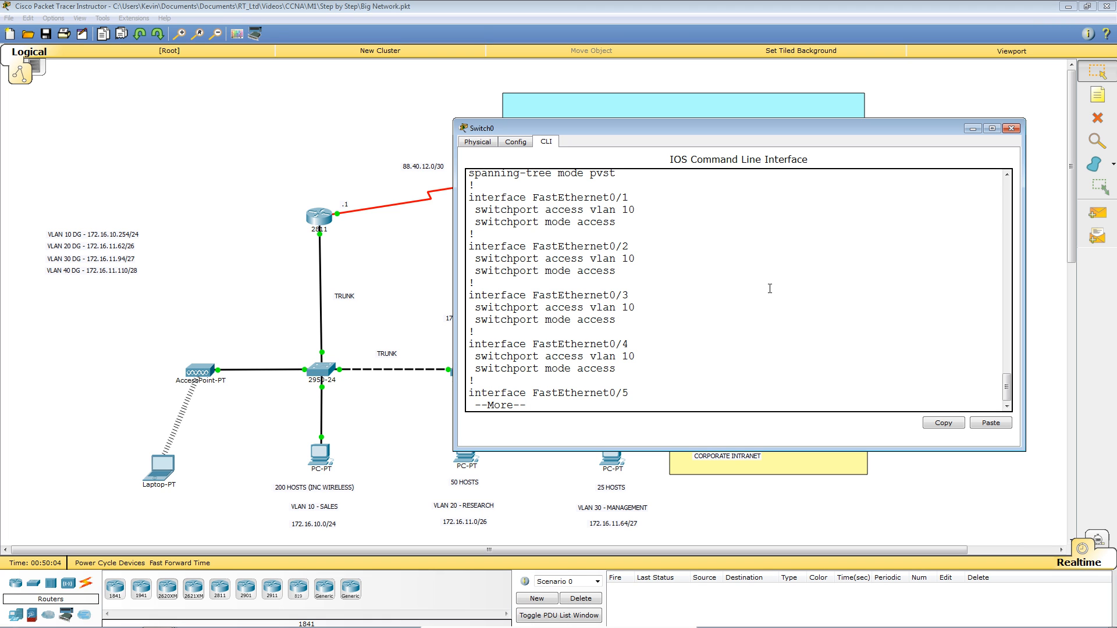
# Enter interface configuration for FastEthernet 0/3.
pyautogui.write('q')
pyautogui.write('int')
pyautogui.press('Tab')
pyautogui.write('fa')
pyautogui.press('Tab')
pyautogui.write('0/3')
pyautogui.press('Return')
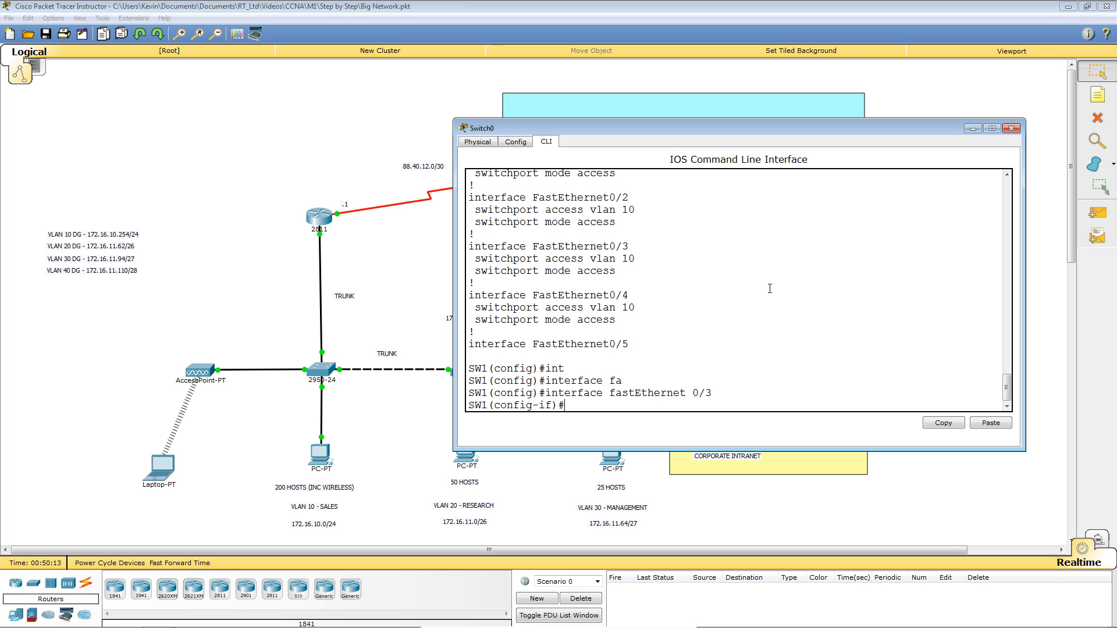
# Enable switchport port-security on Fa0/3.
pyautogui.write('swit')
pyautogui.press('Tab')
pyautogui.write('por')
pyautogui.press('Tab')
pyautogui.press('Return')
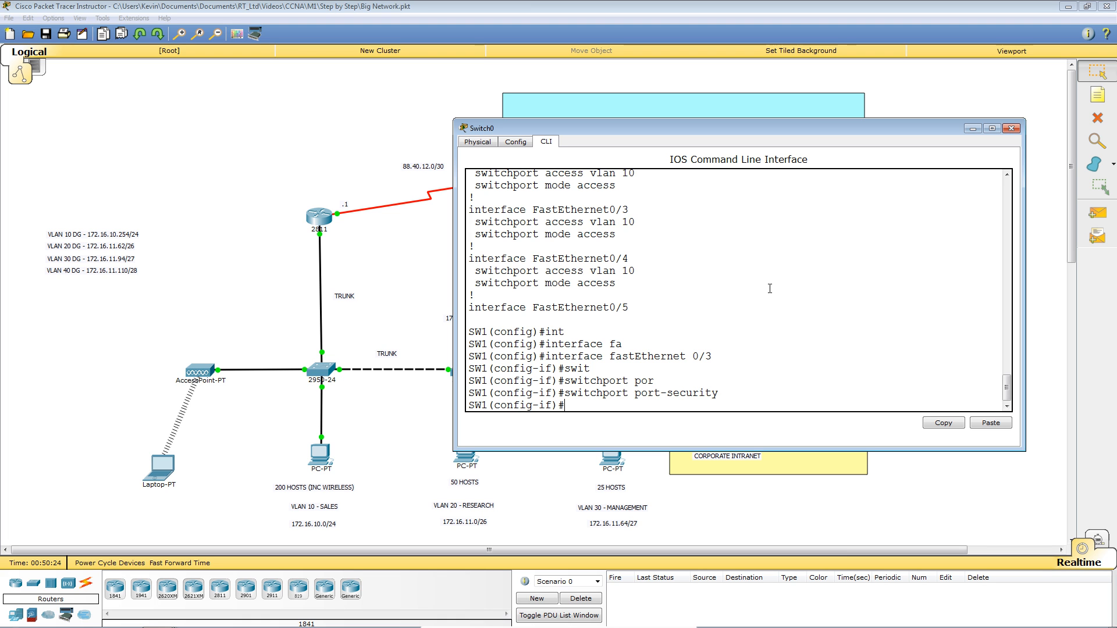
pyautogui.press('Return')
pyautogui.press('Return')
pyautogui.press('Return')
pyautogui.press('Return')
pyautogui.press('Return')
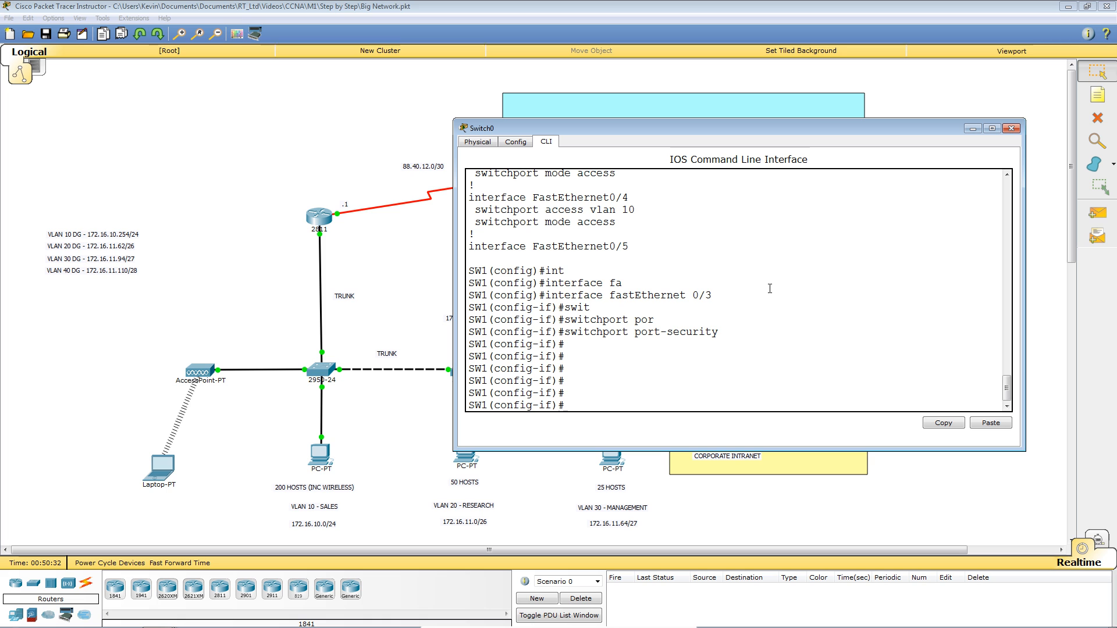
# Configure switchport port-security mac-address sticky on Fa0/3.
pyautogui.write('swit')
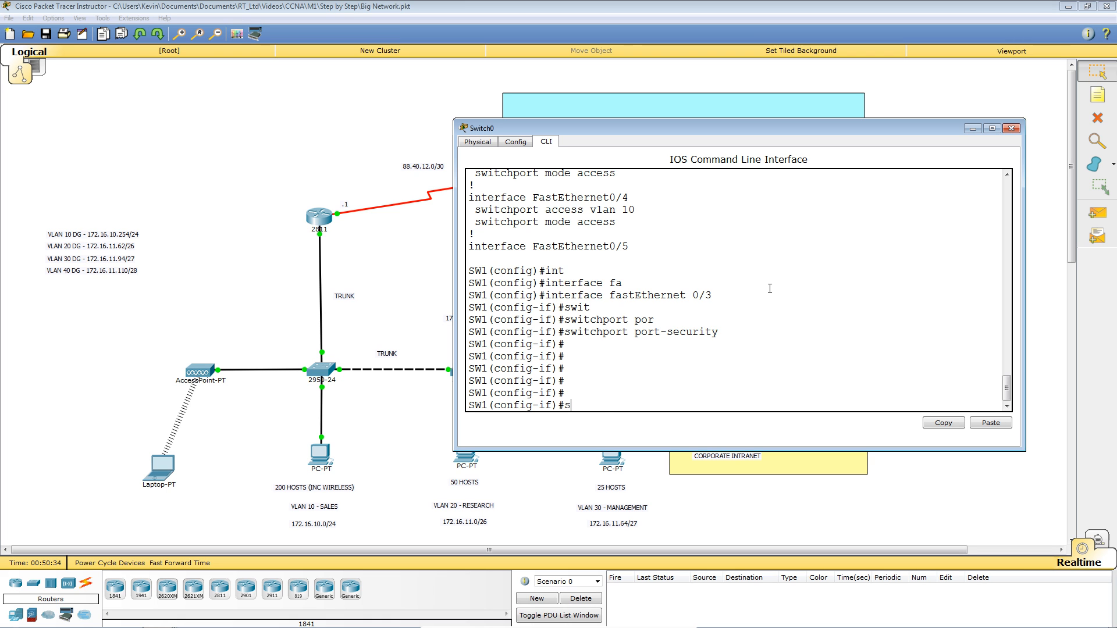
pyautogui.press('Tab')
pyautogui.write('port')
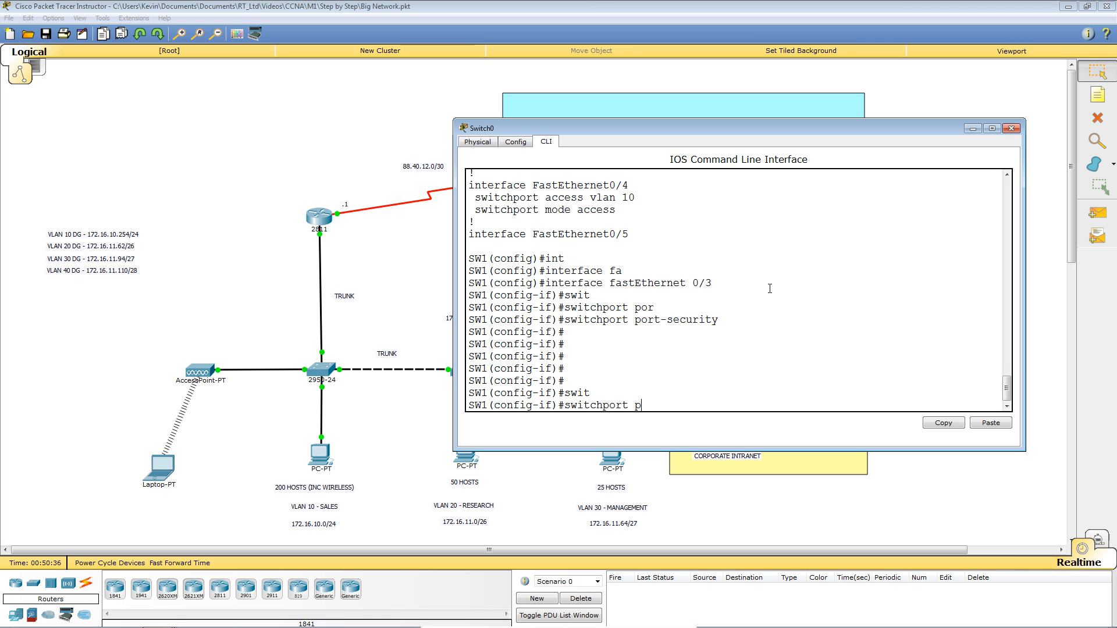
pyautogui.press('Tab')
pyautogui.write('?')
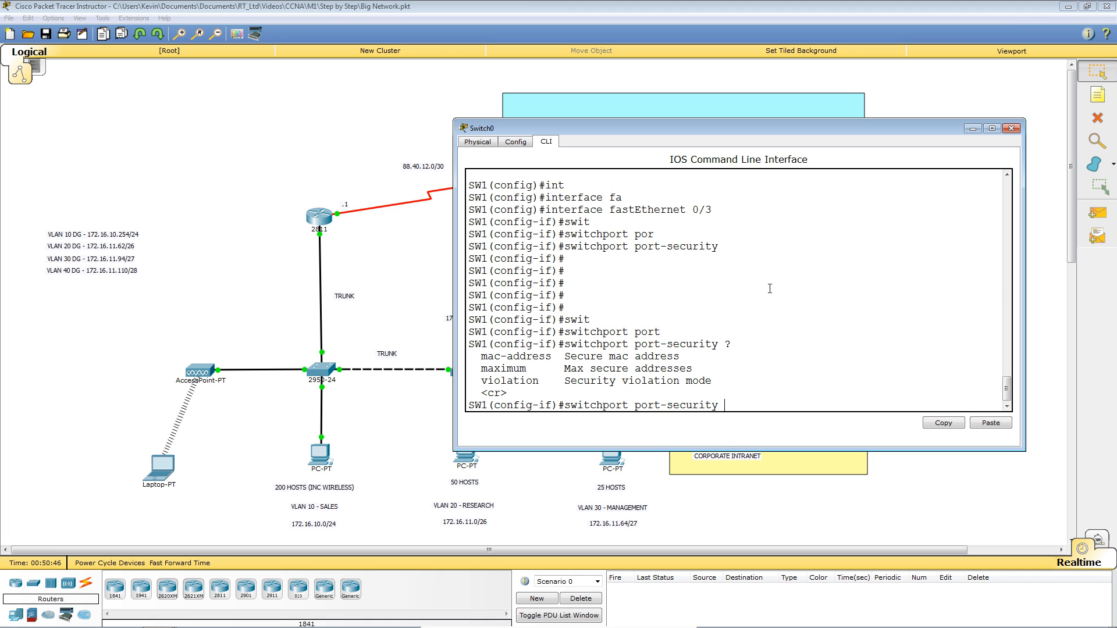
pyautogui.write('mac')
pyautogui.press('Tab')
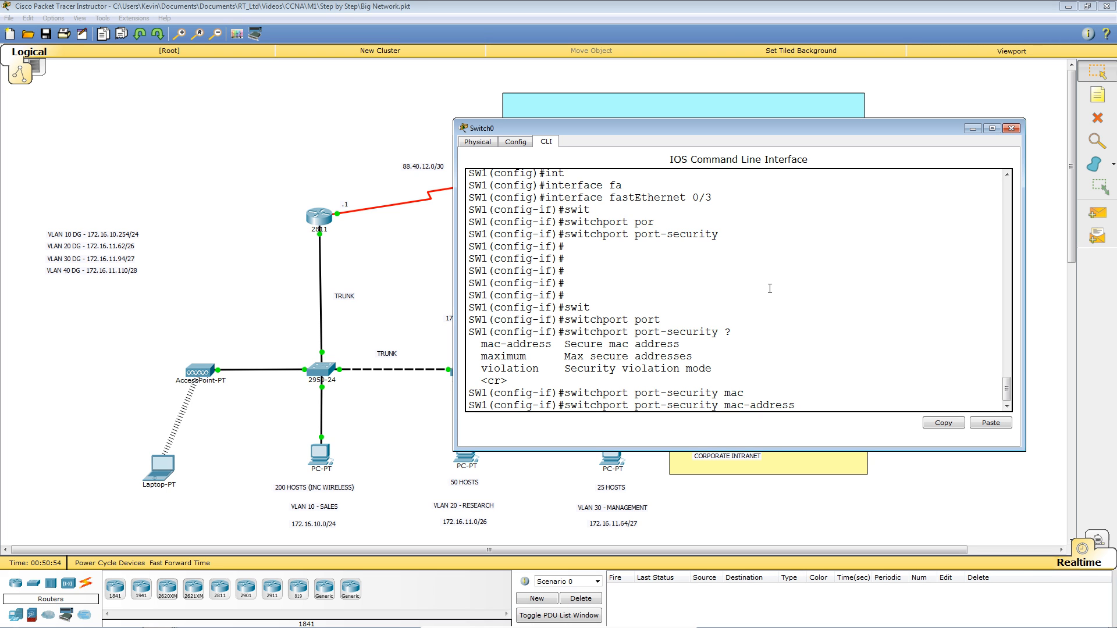
pyautogui.write('?')
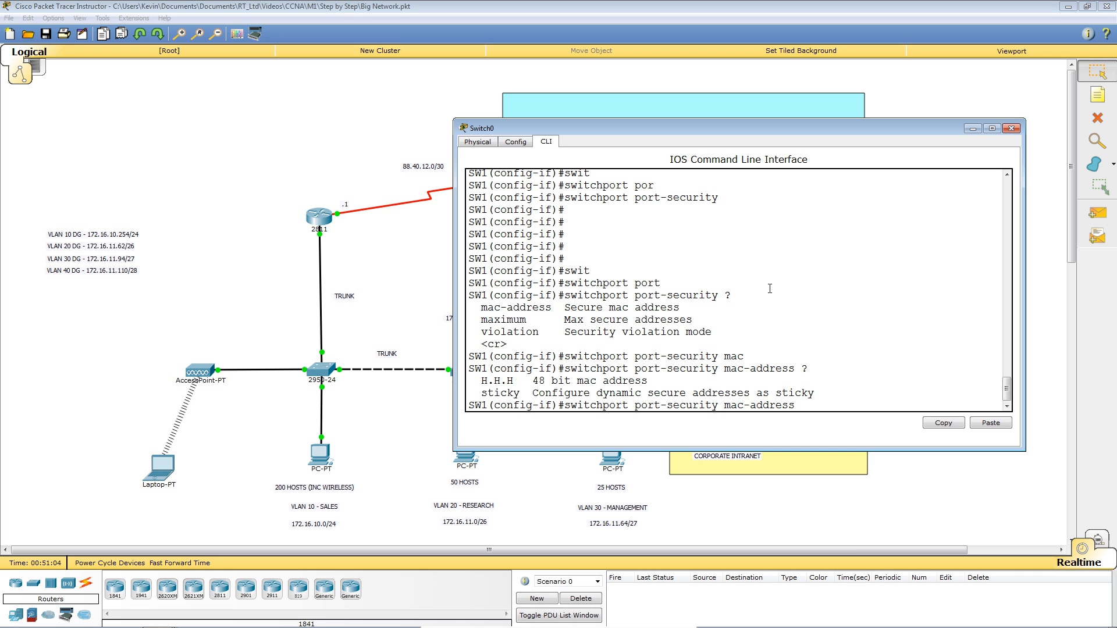
pyautogui.write('s')
pyautogui.write('c')
pyautogui.press('Tab')
pyautogui.press('Return')
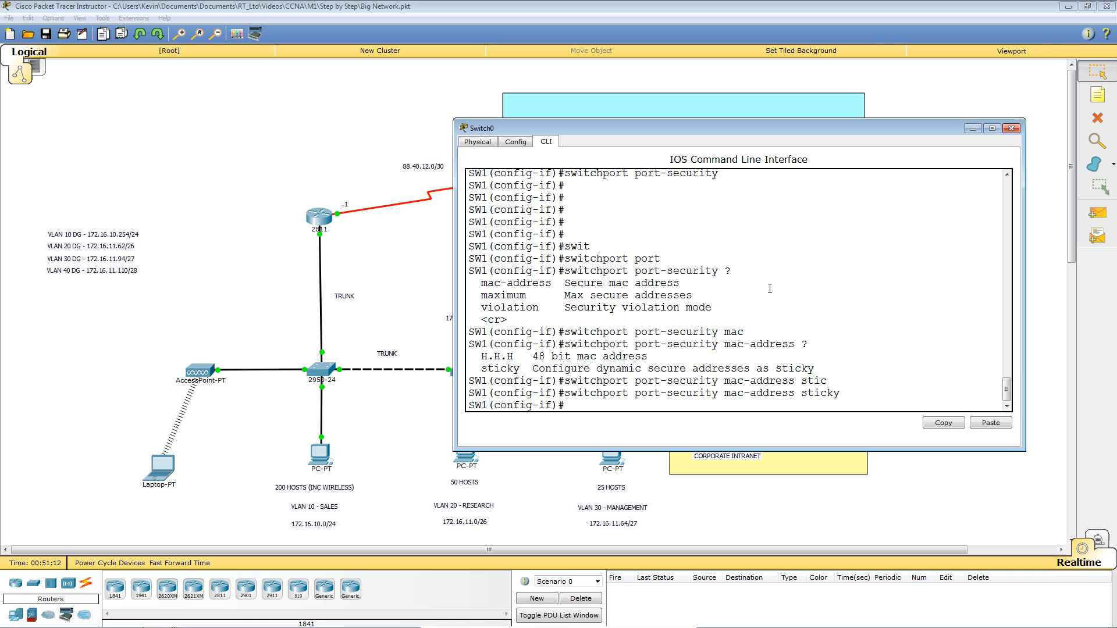
pyautogui.press('Return')
pyautogui.press('Return')
pyautogui.press('Return')
pyautogui.press('Return')
pyautogui.press('Return')
pyautogui.press('Return')
pyautogui.press('Return')
pyautogui.press('Return')
pyautogui.press('Return')
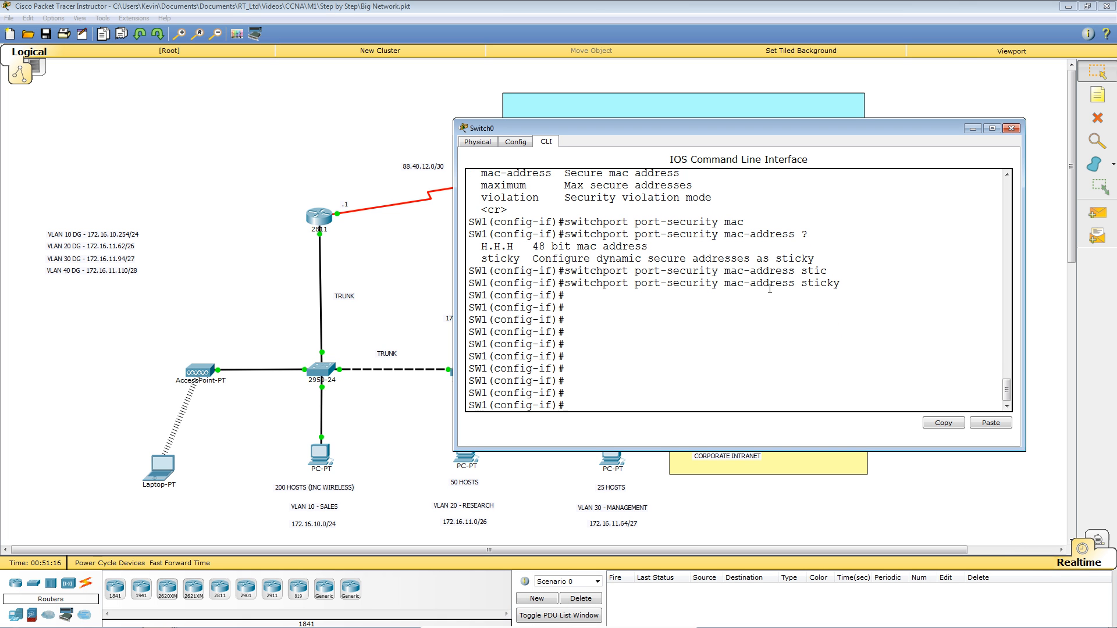
# Edit the recalled command into switchport port-security violation shutdown and apply it.
pyautogui.press('Up')
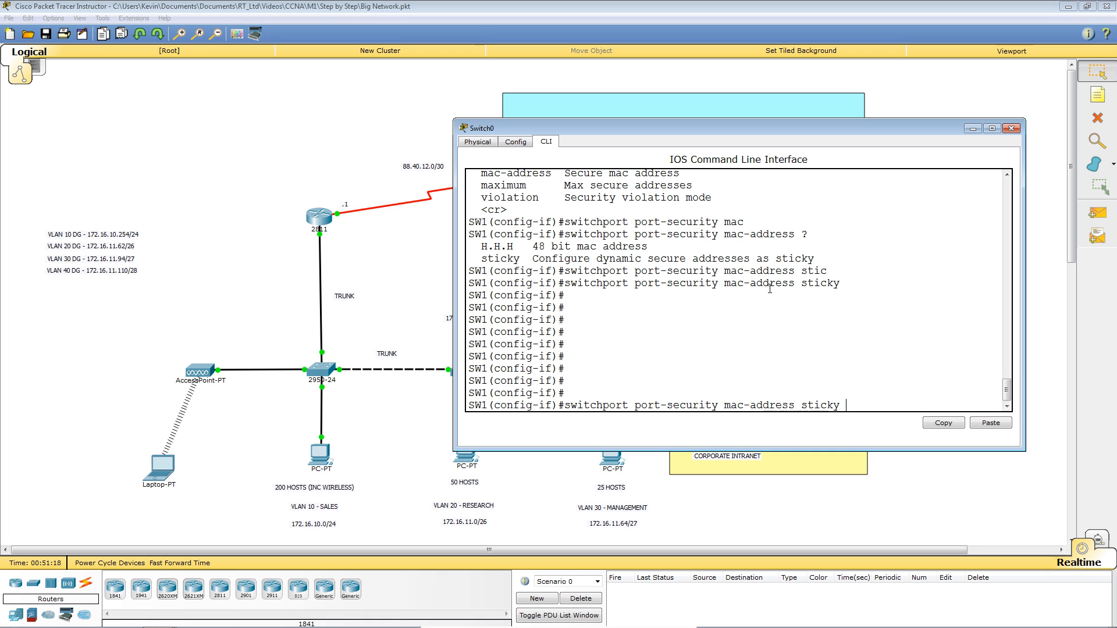
pyautogui.press('BackSpace')
pyautogui.press('BackSpace')
pyautogui.press('BackSpace')
pyautogui.press('BackSpace')
pyautogui.press('BackSpace')
pyautogui.press('BackSpace')
pyautogui.press('BackSpace')
pyautogui.press('BackSpace')
pyautogui.press('BackSpace')
pyautogui.press('BackSpace')
pyautogui.press('BackSpace')
pyautogui.press('BackSpace')
pyautogui.press('BackSpace')
pyautogui.press('BackSpace')
pyautogui.press('BackSpace')
pyautogui.press('BackSpace')
pyautogui.press('BackSpace')
pyautogui.press('BackSpace')
pyautogui.write('?')
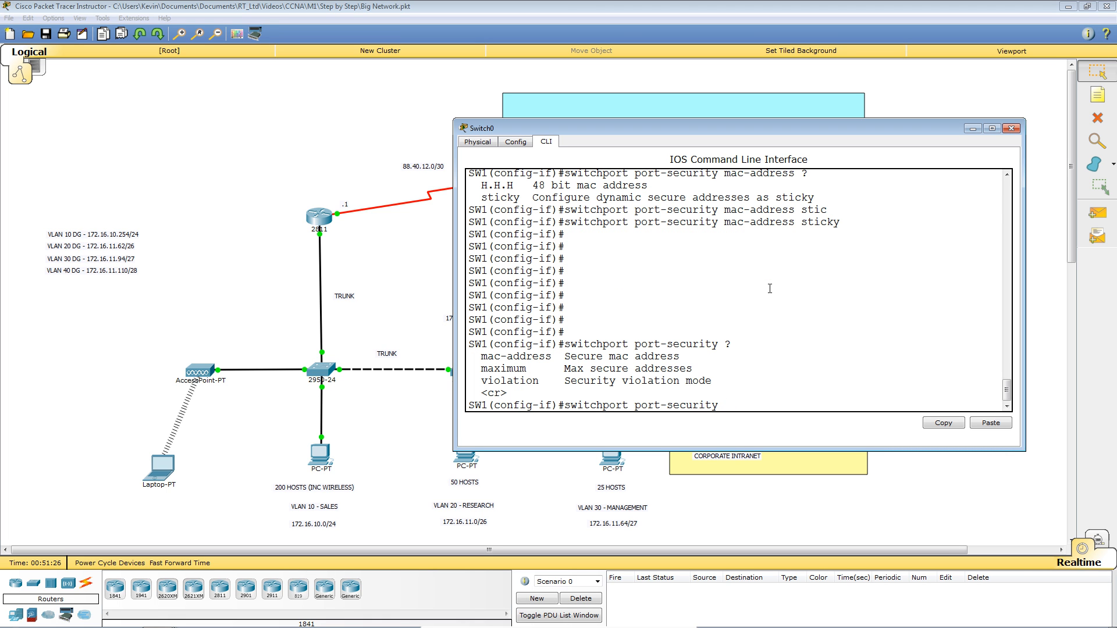
pyautogui.write('vio')
pyautogui.press('Tab')
pyautogui.write('sh')
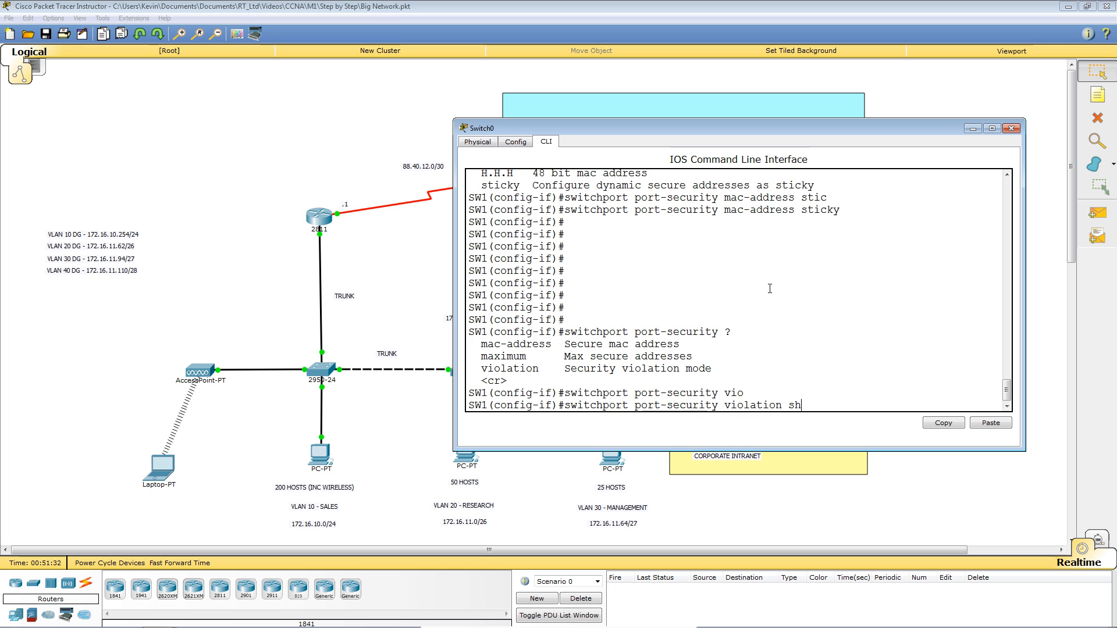
pyautogui.write('utd')
pyautogui.press('Tab')
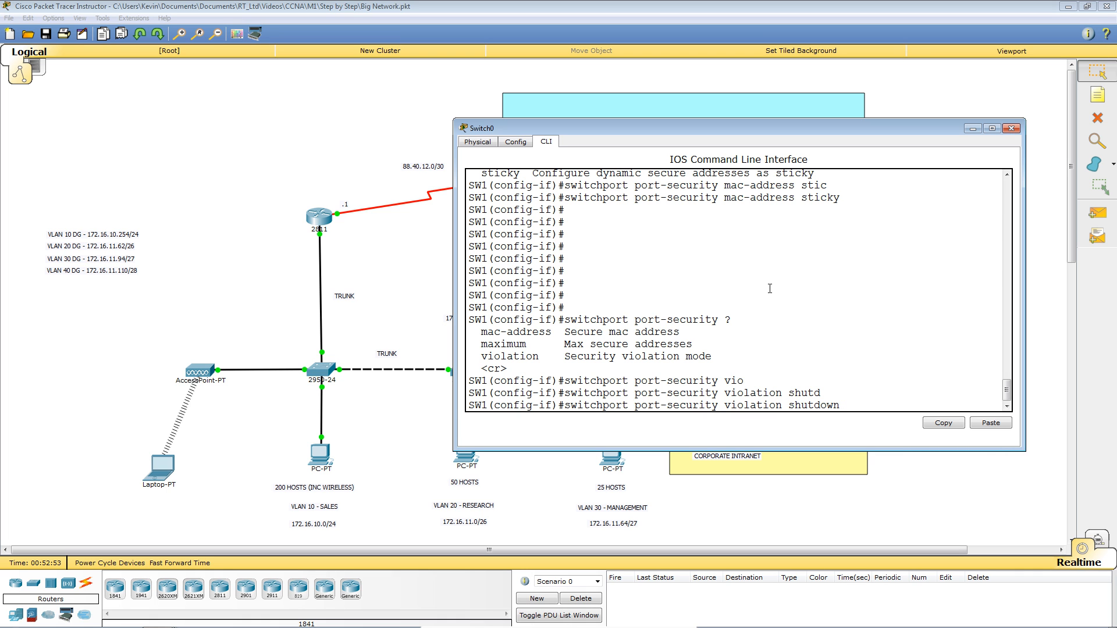
pyautogui.press('Return')
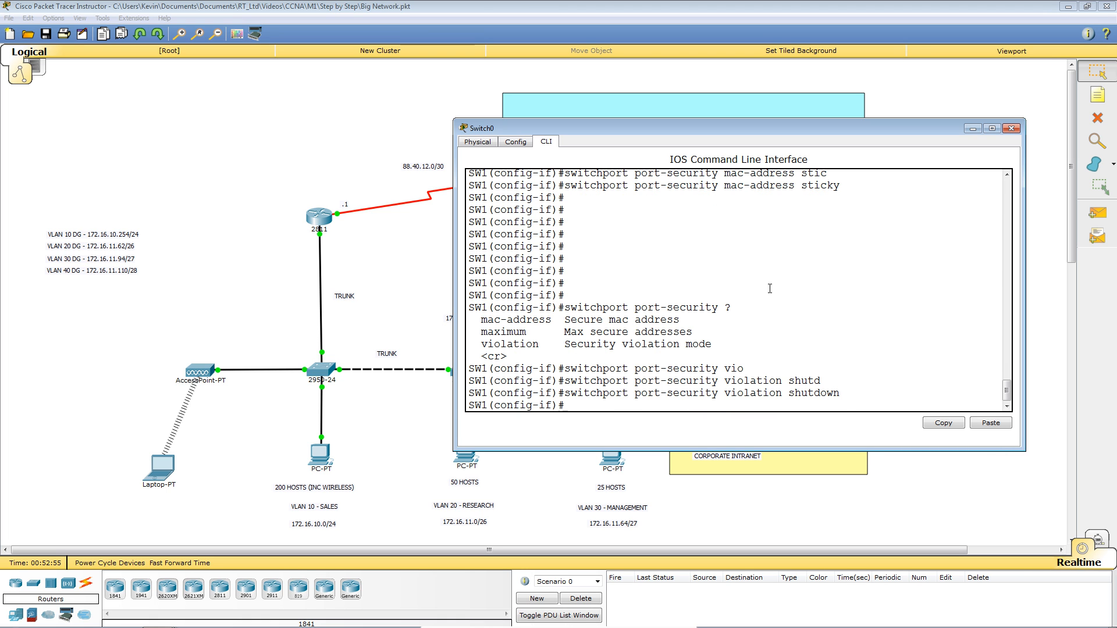
# Set switchport port-security maximum 1 on Fa0/3.
pyautogui.write('sit')
pyautogui.press('Tab')
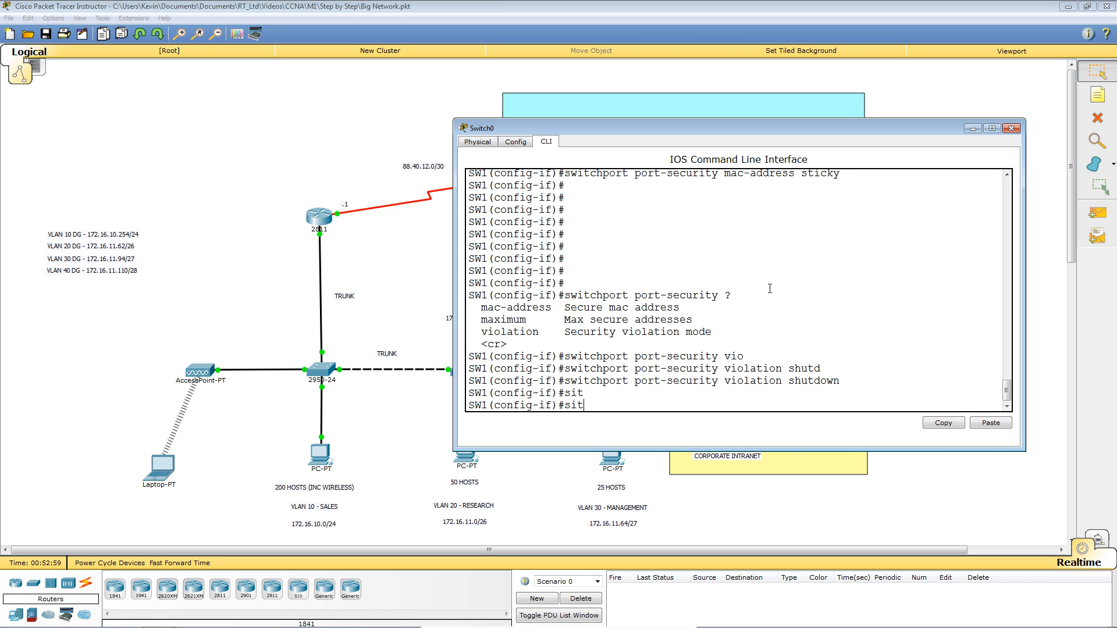
pyautogui.write('wtc')
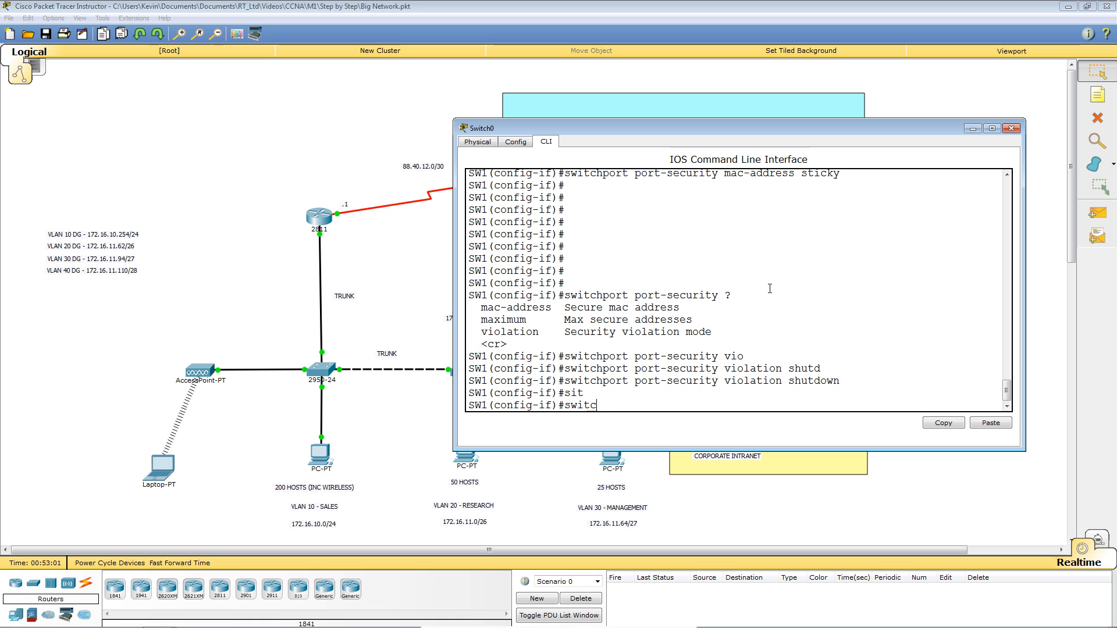
pyautogui.press('Tab')
pyautogui.write('po')
pyautogui.press('Tab')
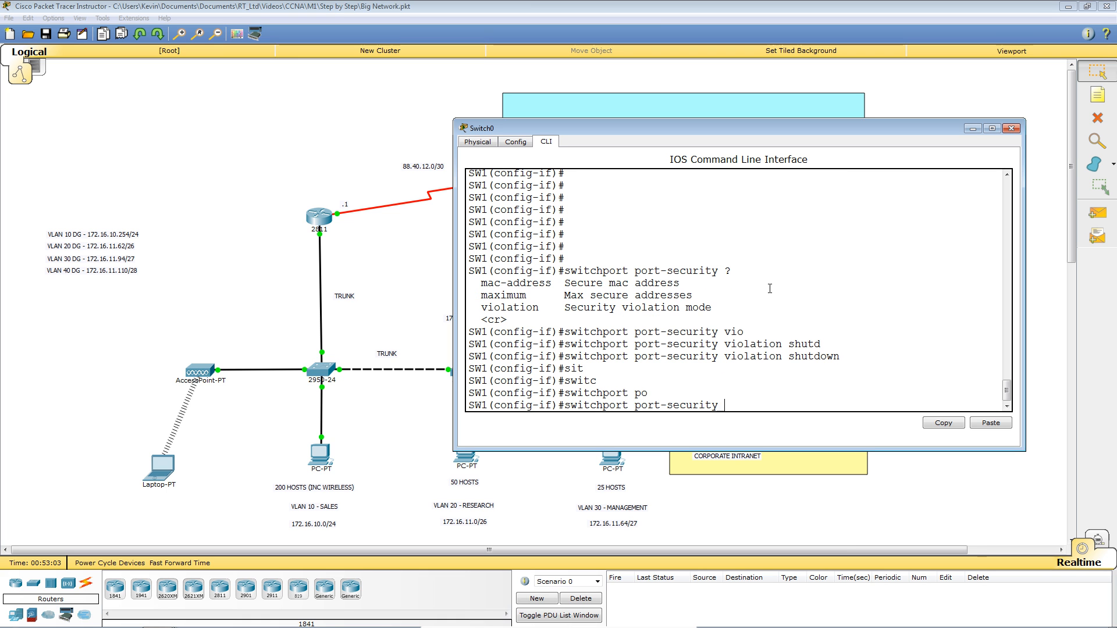
pyautogui.write('?')
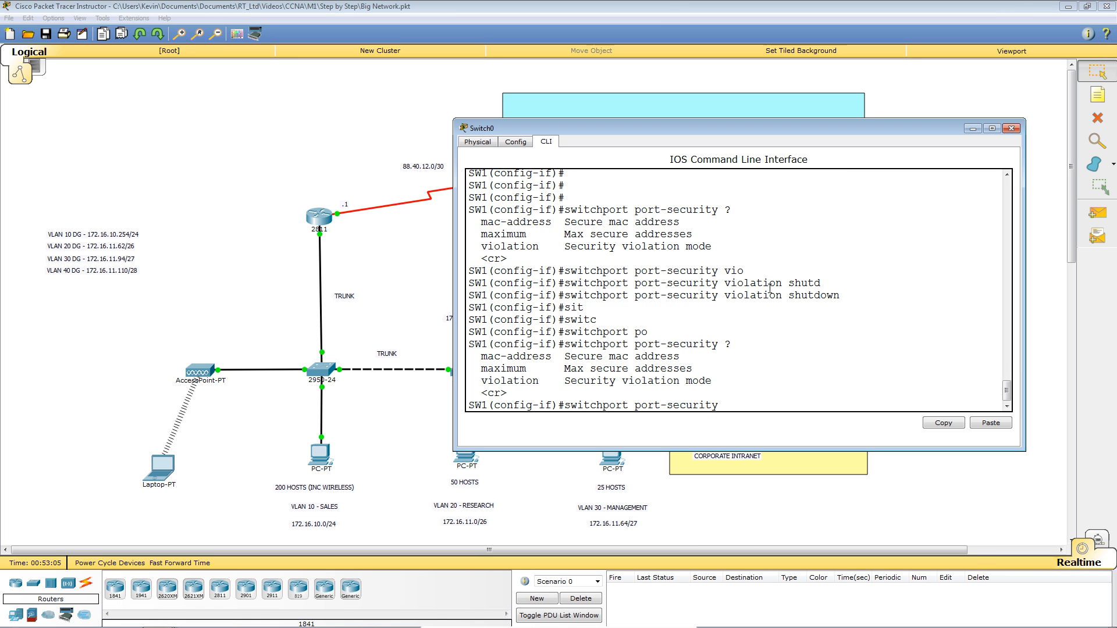
pyautogui.write('max')
pyautogui.press('Tab')
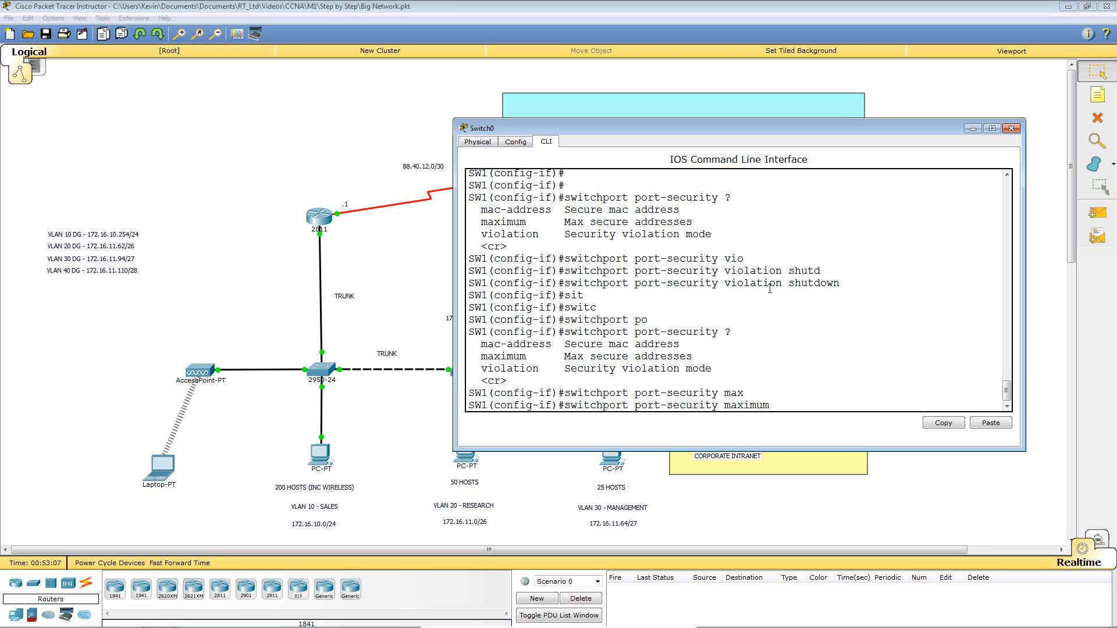
pyautogui.write('?')
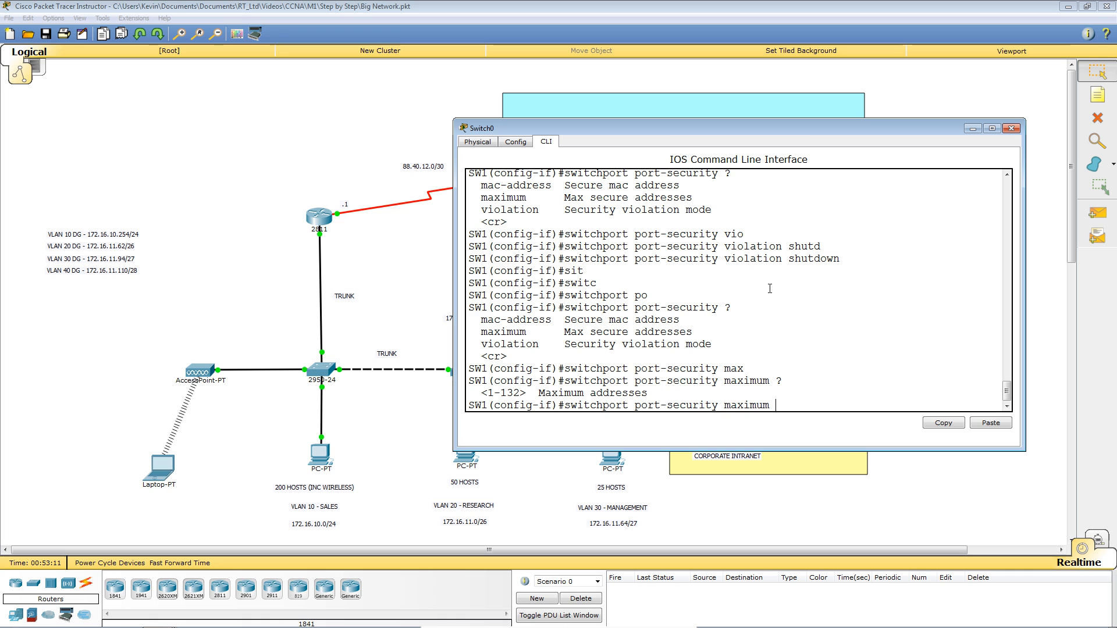
pyautogui.write('1')
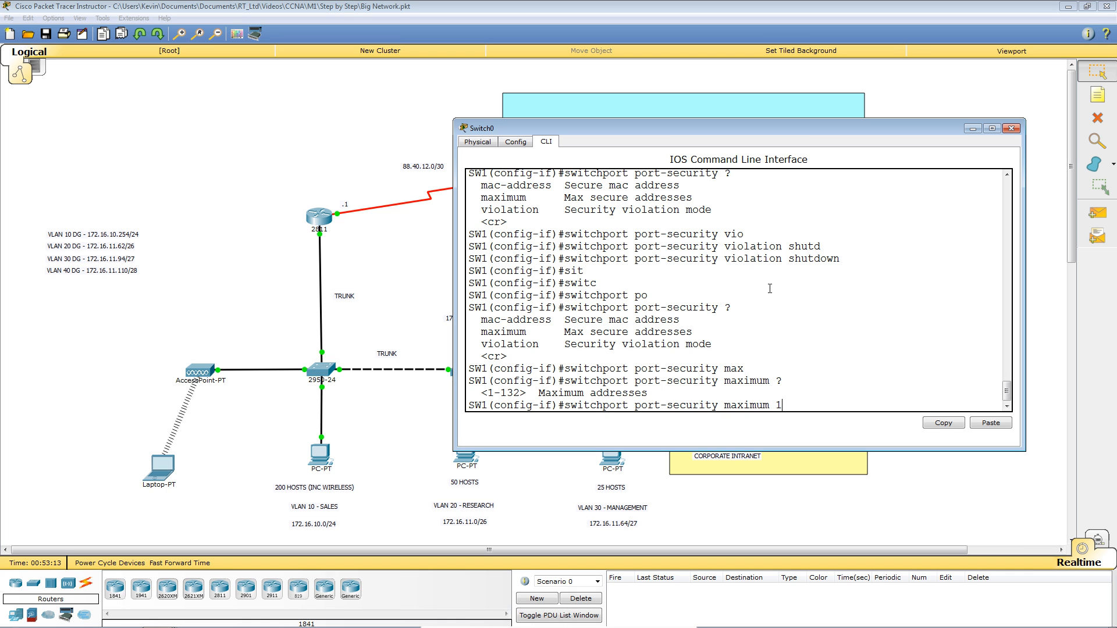
pyautogui.press('Return')
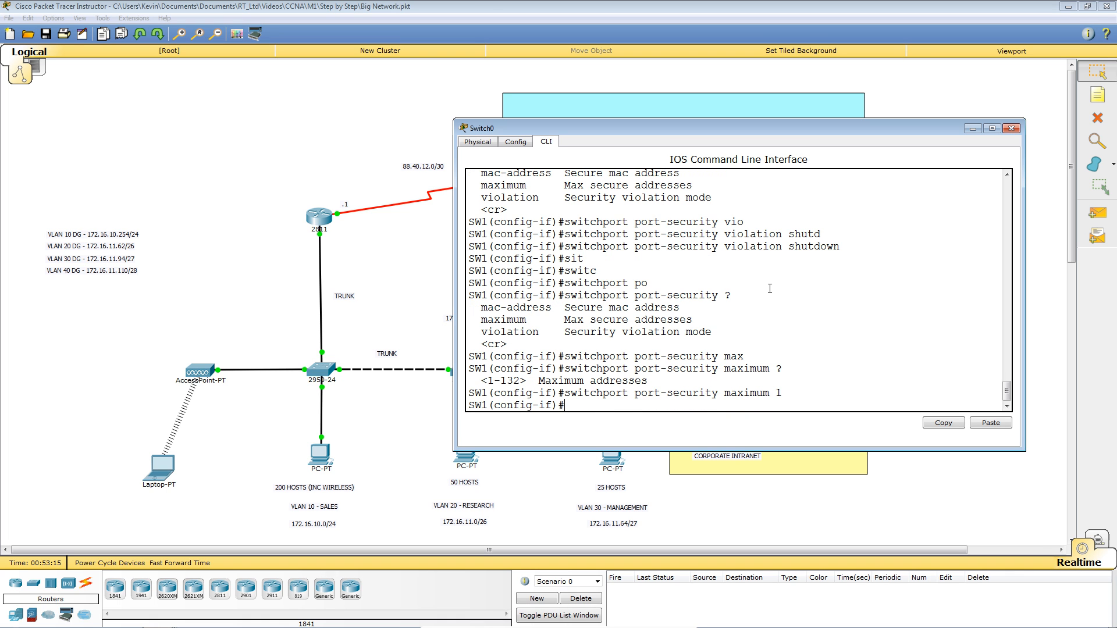
pyautogui.press('Return')
pyautogui.press('Return')
pyautogui.press('Return')
pyautogui.press('Return')
pyautogui.press('Return')
pyautogui.press('Return')
pyautogui.press('Return')
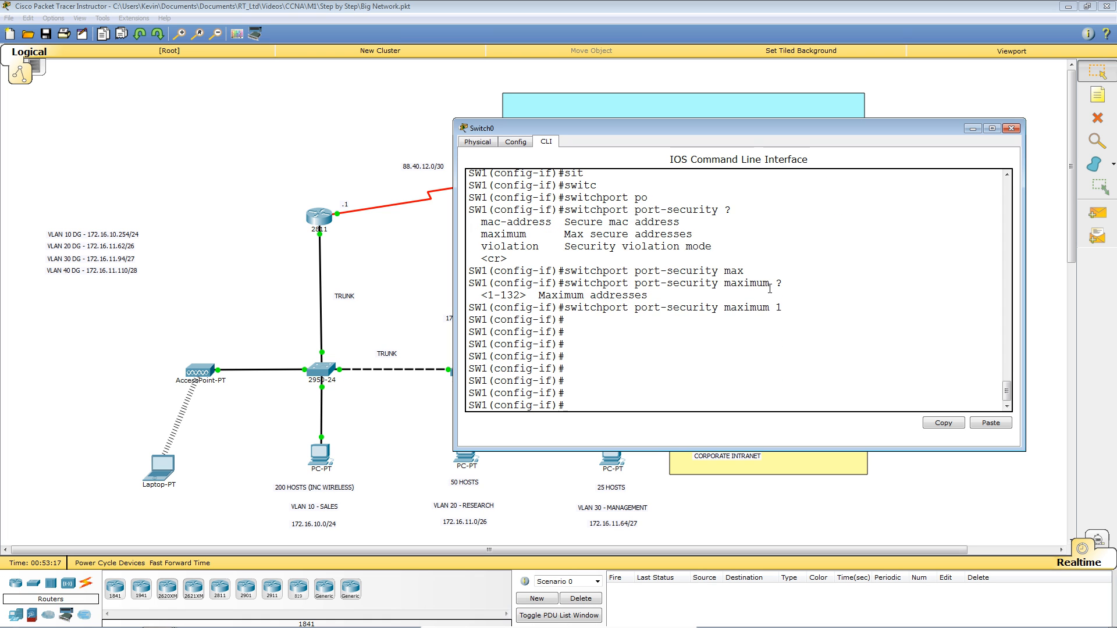
# Exit configuration mode and begin show running-config on SW1.
pyautogui.hotkey('ctrl', 'z')
pyautogui.press('Return')
pyautogui.press('Return')
pyautogui.press('Return')
pyautogui.press('Return')
pyautogui.press('Return')
pyautogui.write('sh run')
pyautogui.press('Tab')
# Page through SW1's running-config to check Fa0/3's port-security lines, then show End Devices.
pyautogui.press('Return')
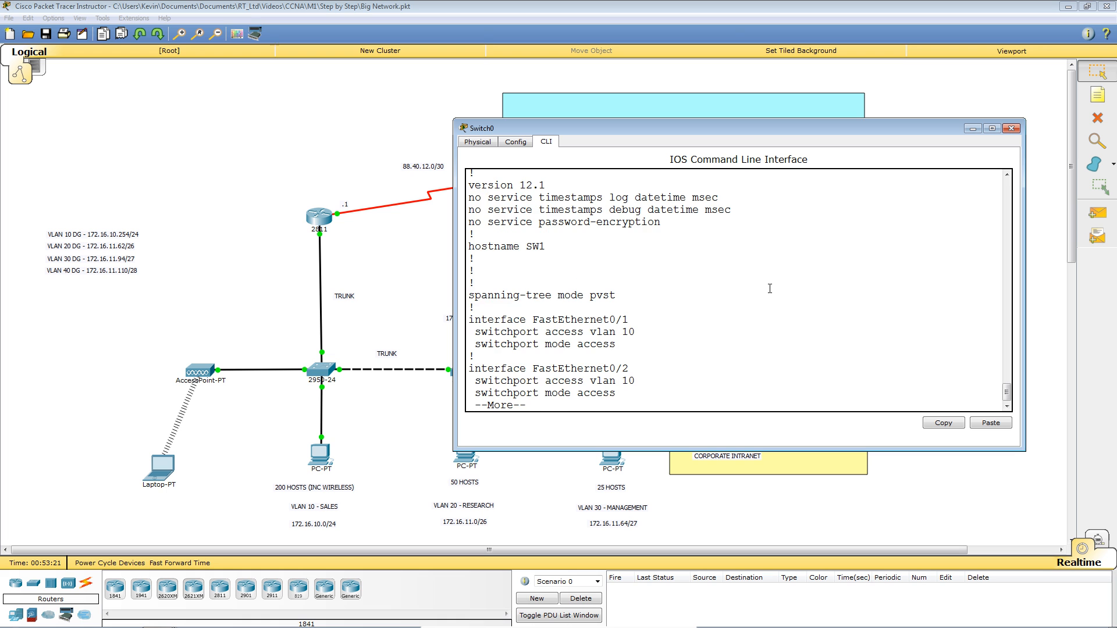
pyautogui.press('space')
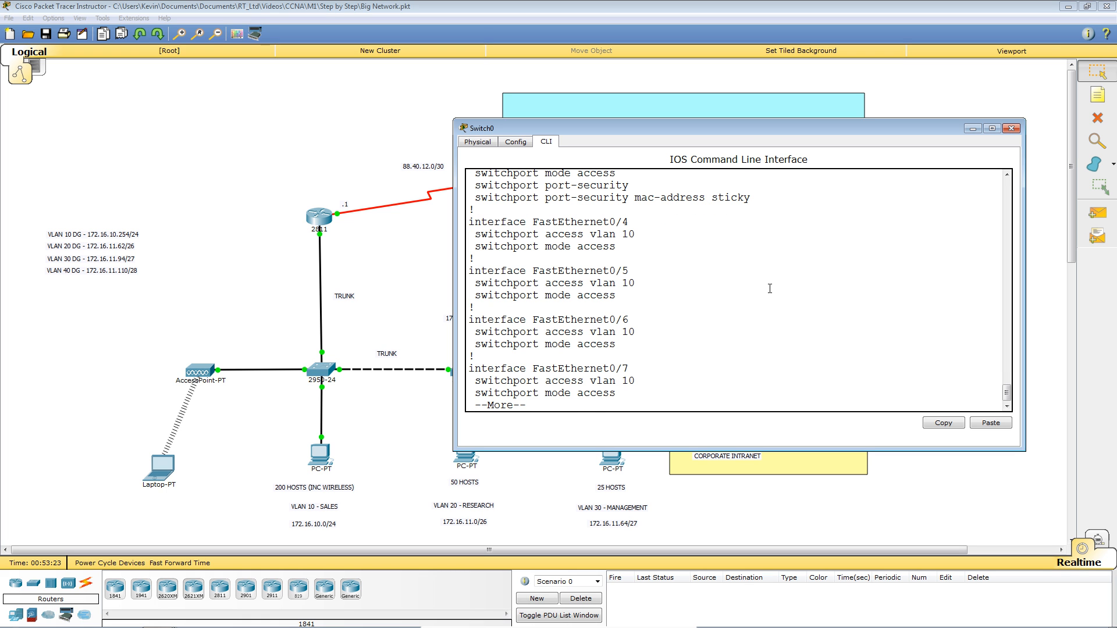
pyautogui.scroll(1, 770, 288)
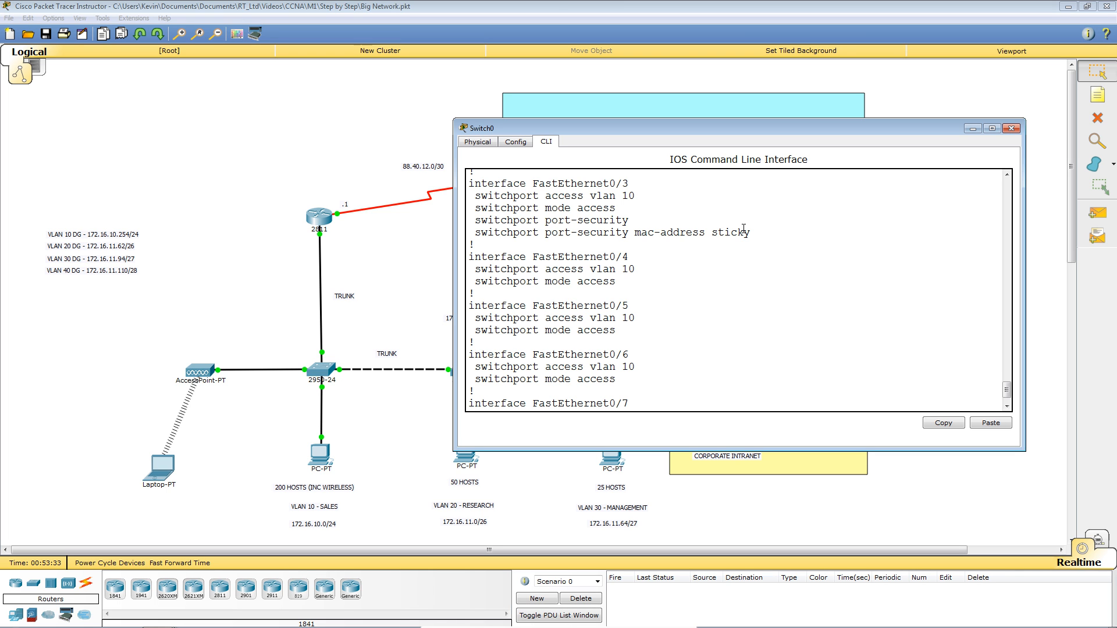
pyautogui.scroll(-2, 743, 229)
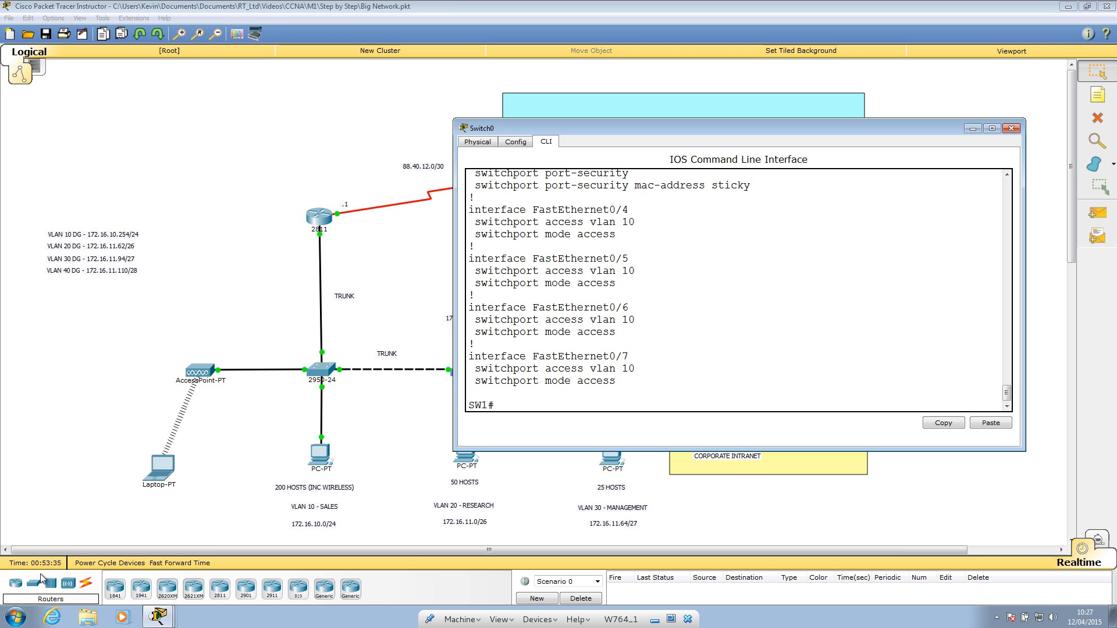
pyautogui.click(19, 617)
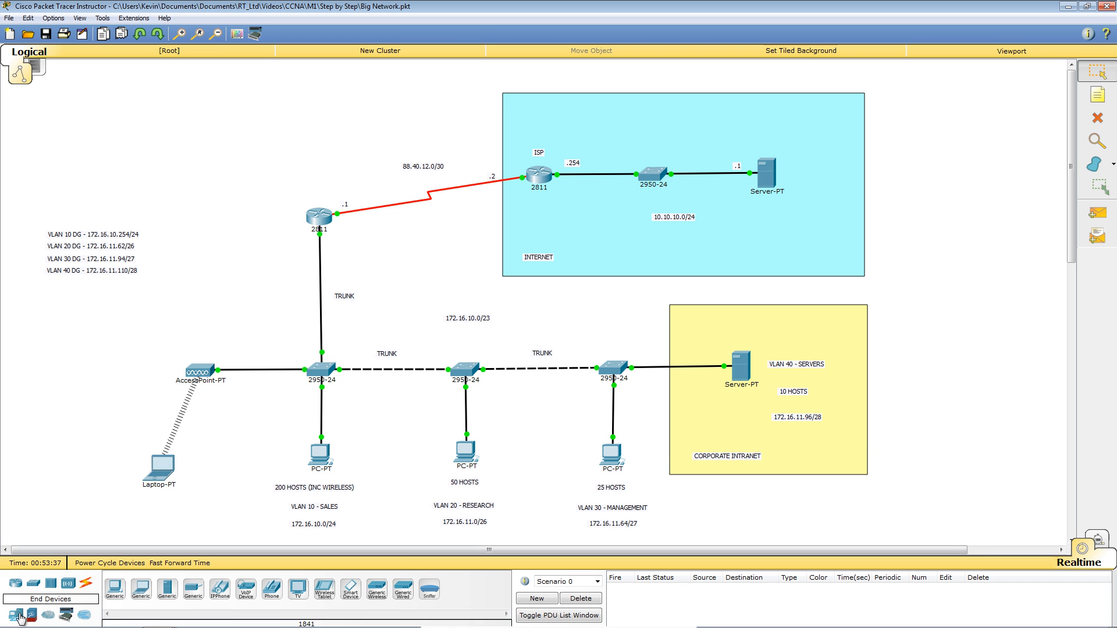
# Place a generic PC near SW1 and cable its FastEthernet0 to SW1's Fa0/3 with copper straight-through.
pyautogui.click(114, 589)
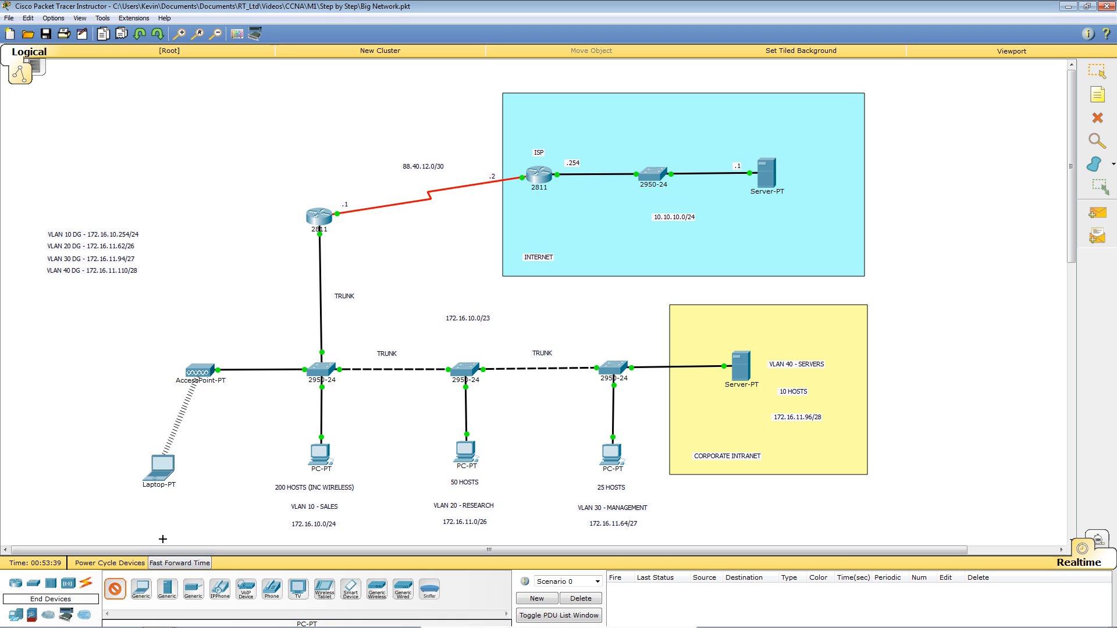
pyautogui.click(256, 300)
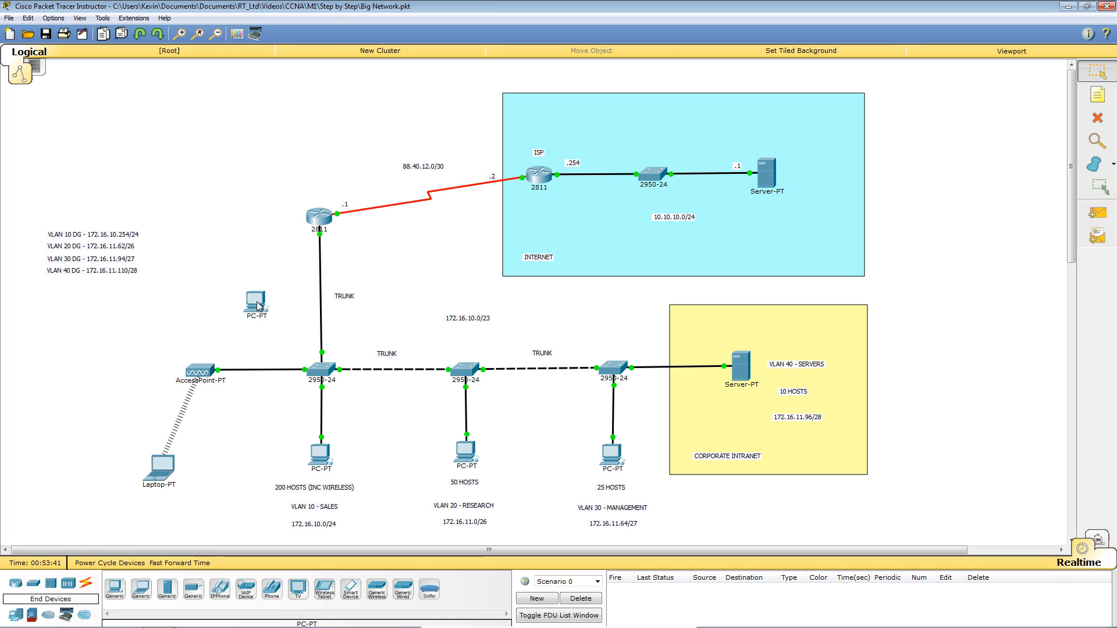
pyautogui.click(86, 584)
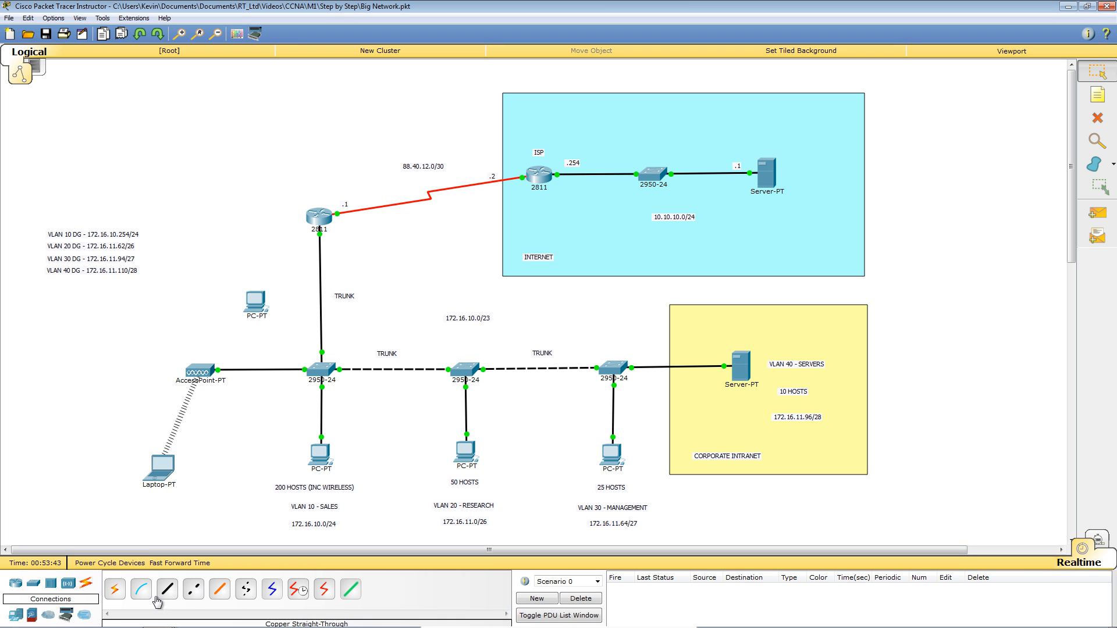
pyautogui.click(167, 591)
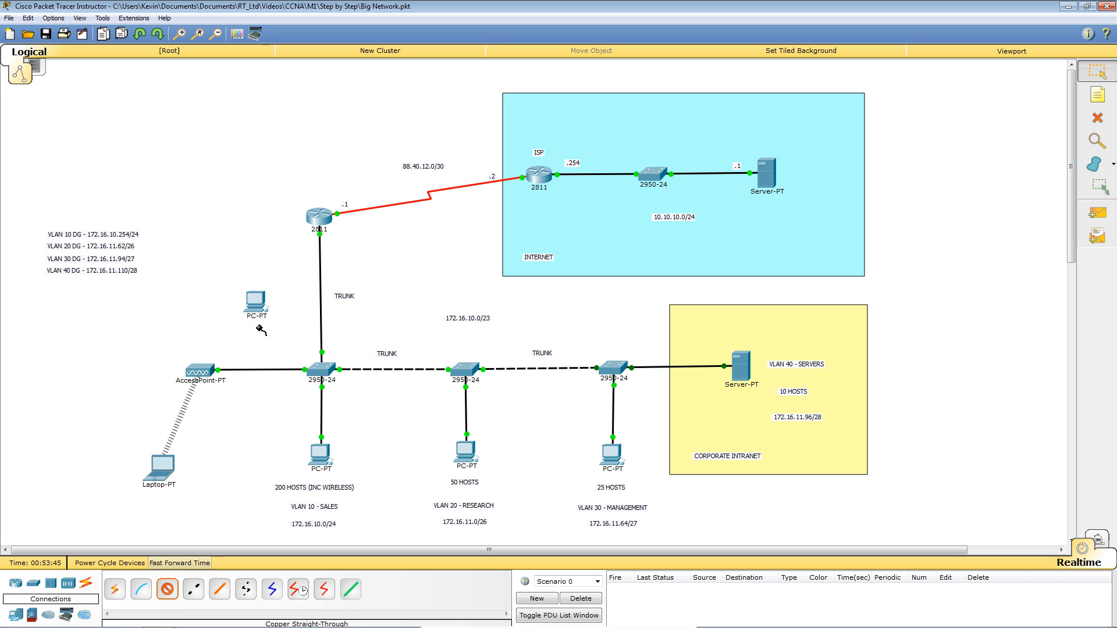
pyautogui.click(262, 305)
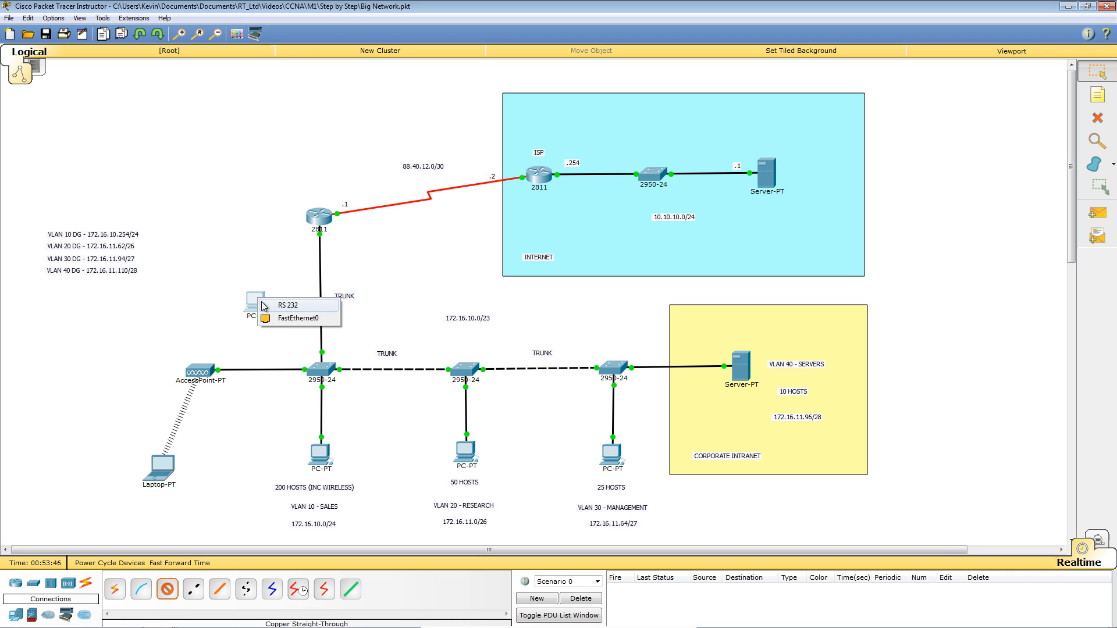
pyautogui.click(287, 319)
pyautogui.click(320, 372)
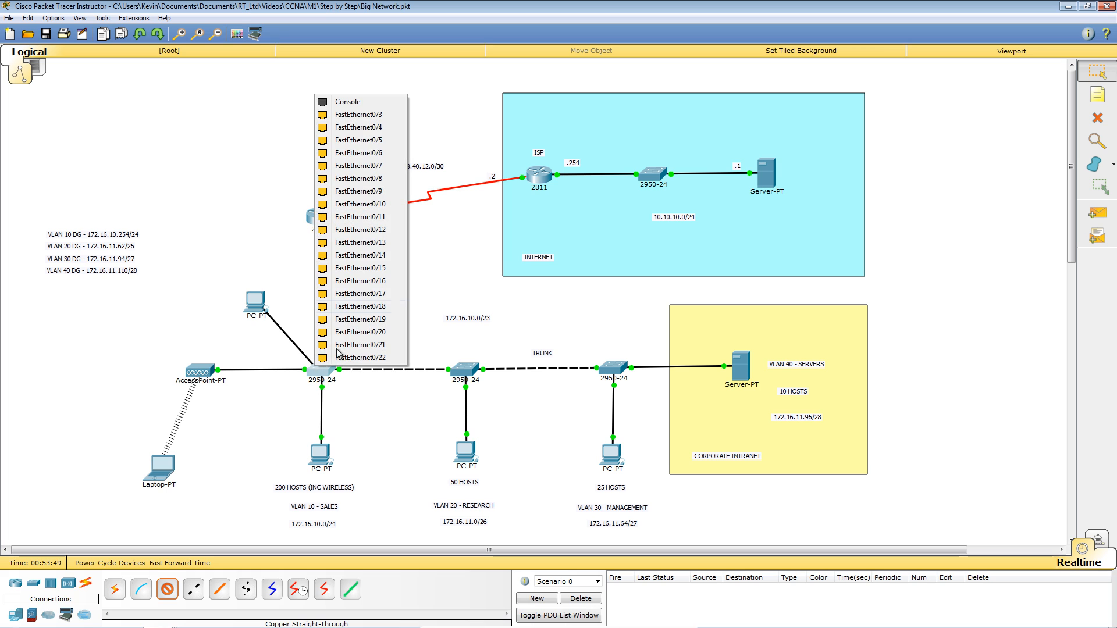
pyautogui.click(370, 116)
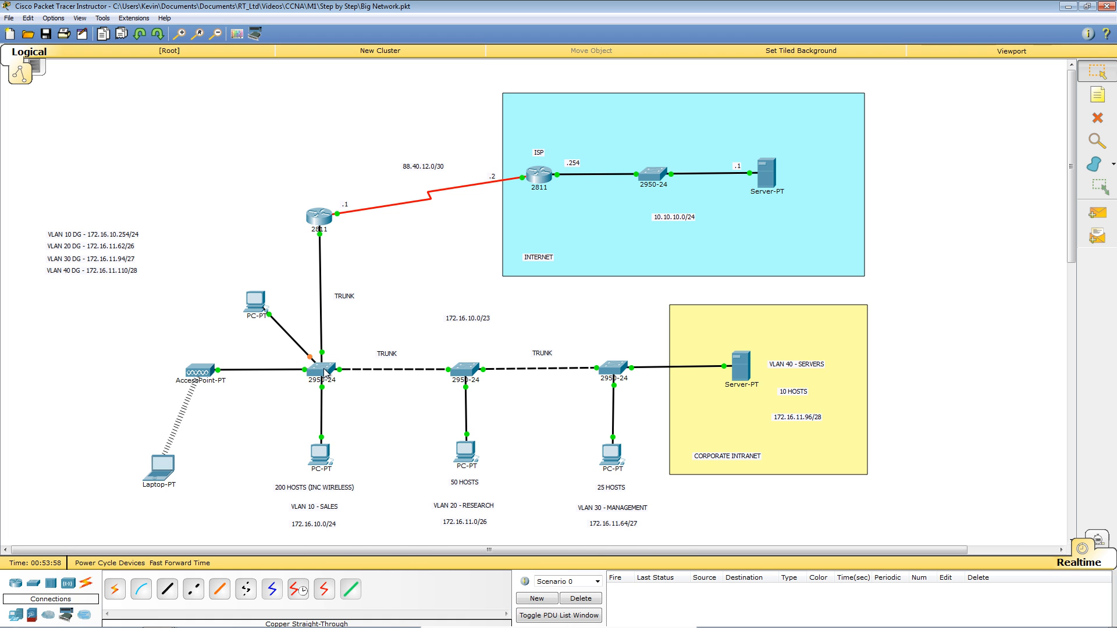
# Confirm the PC's link is up and open its device window.
pyautogui.moveTo(324, 373)
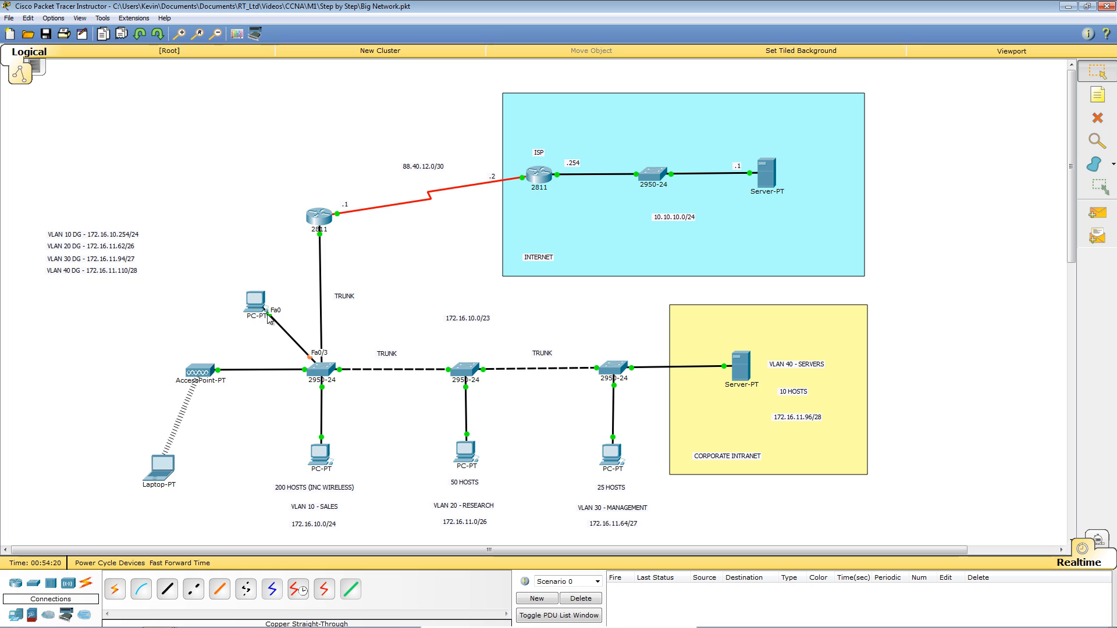
pyautogui.moveTo(257, 308)
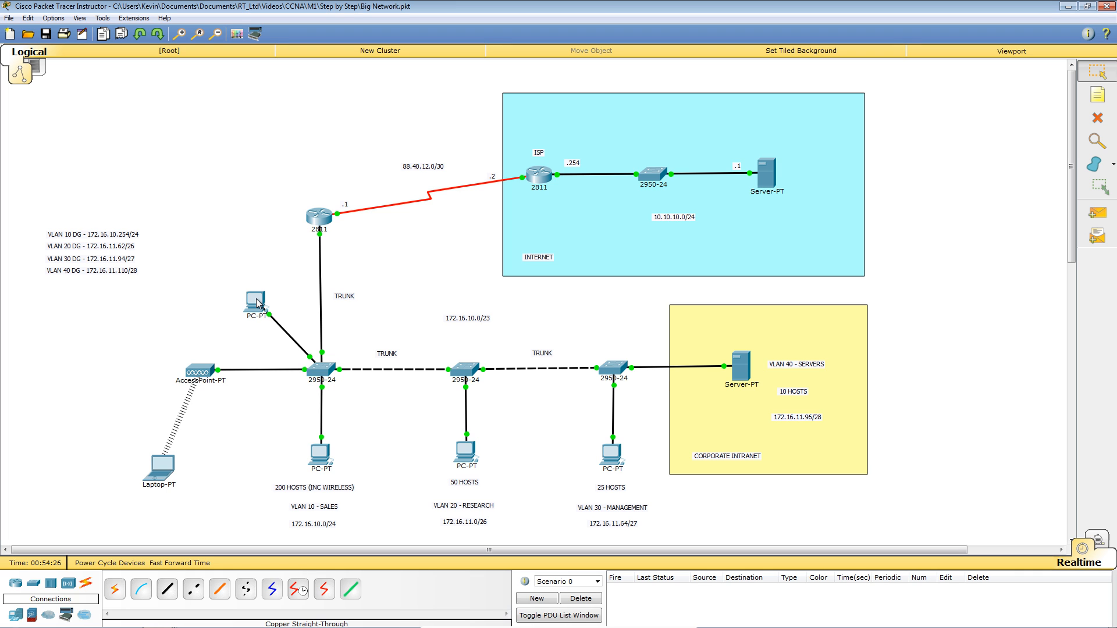
pyautogui.moveTo(258, 303)
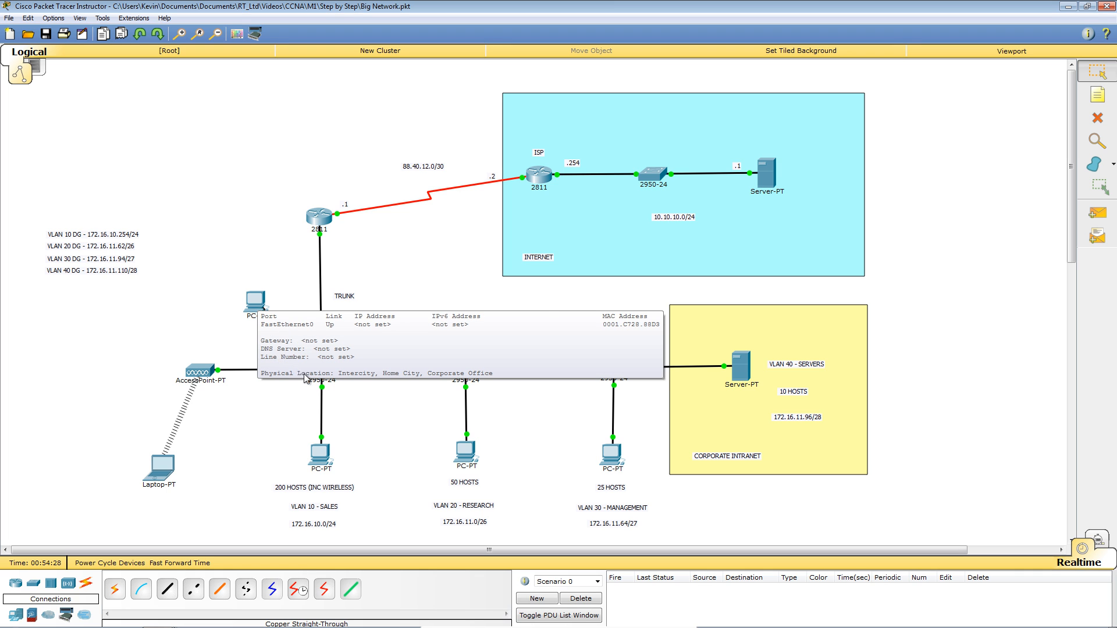
pyautogui.click(253, 306)
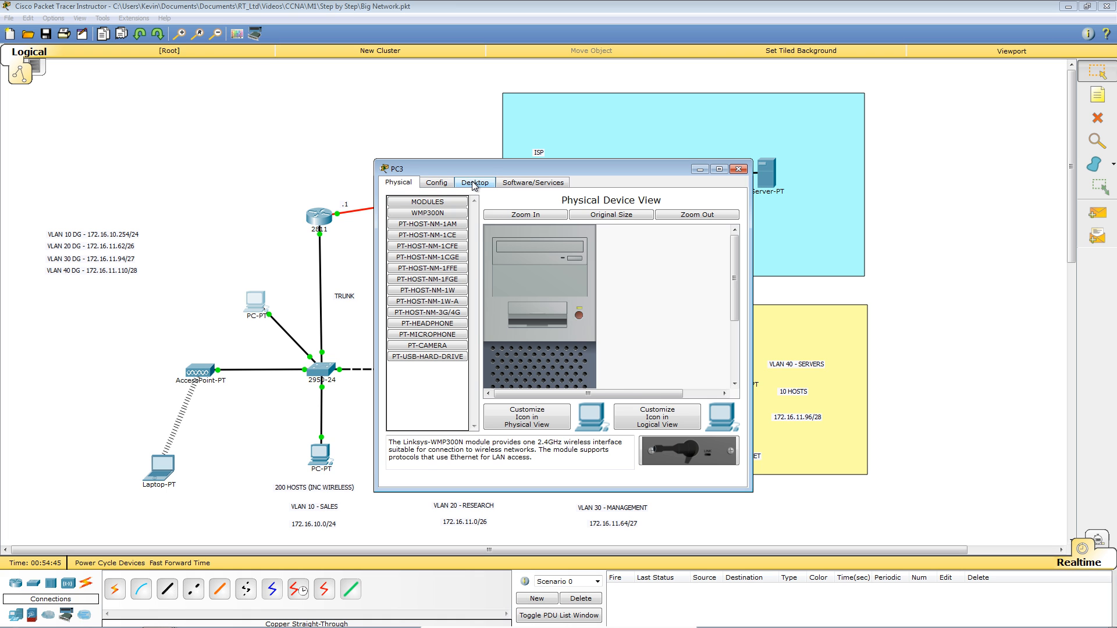
# Switch PC3 to DHCP, receiving 172.16.10.3/24 with gateway 172.16.10.254, then close its window.
pyautogui.click(474, 185)
pyautogui.click(435, 230)
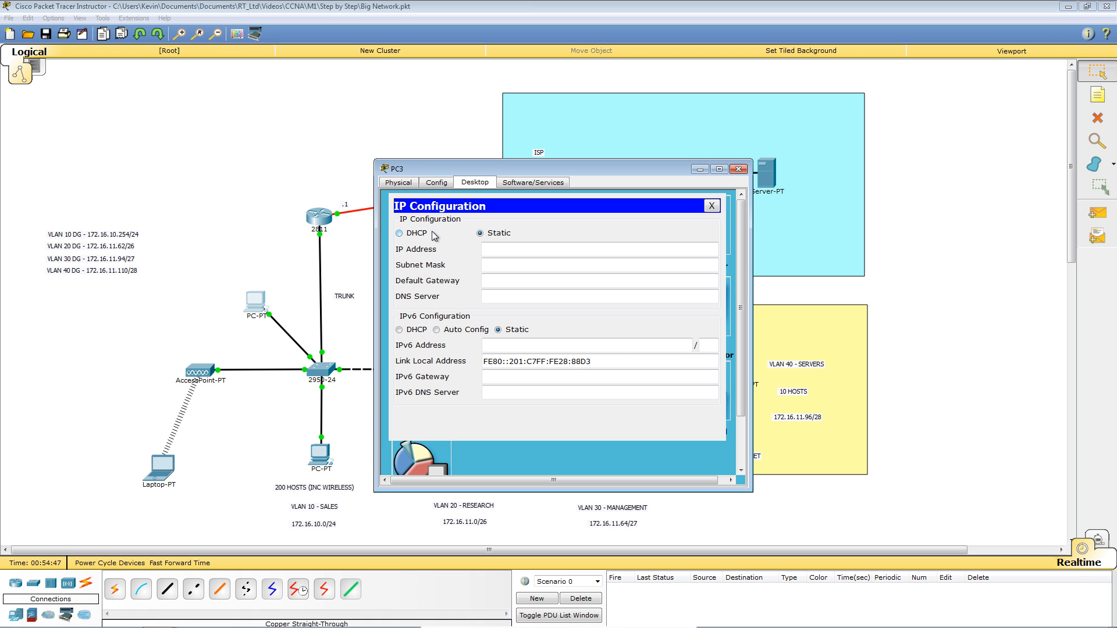
pyautogui.click(400, 235)
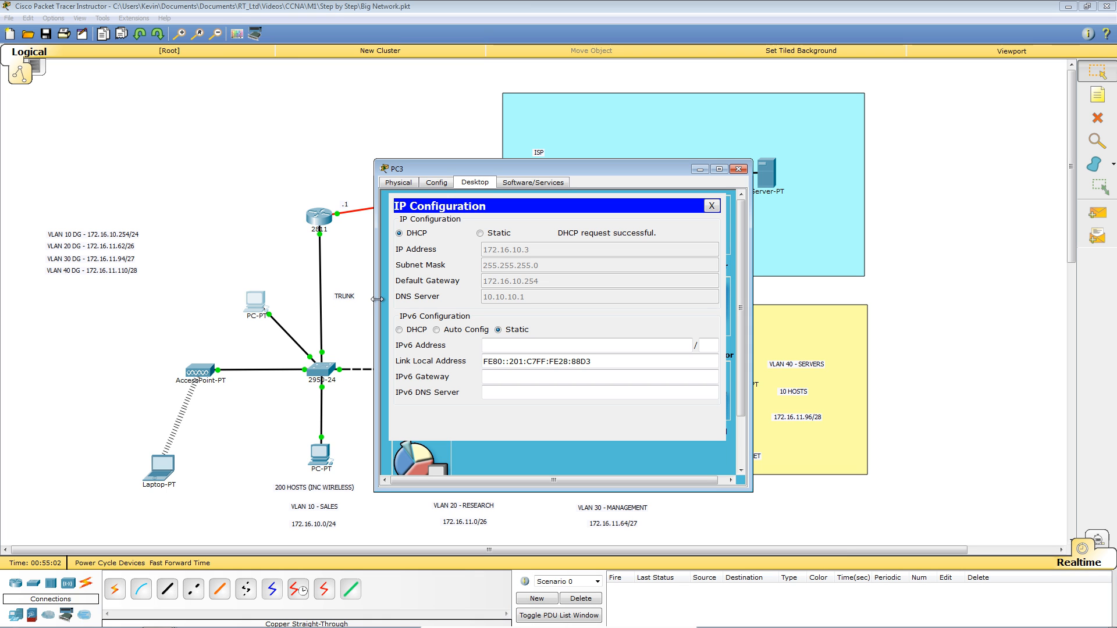
pyautogui.click(711, 206)
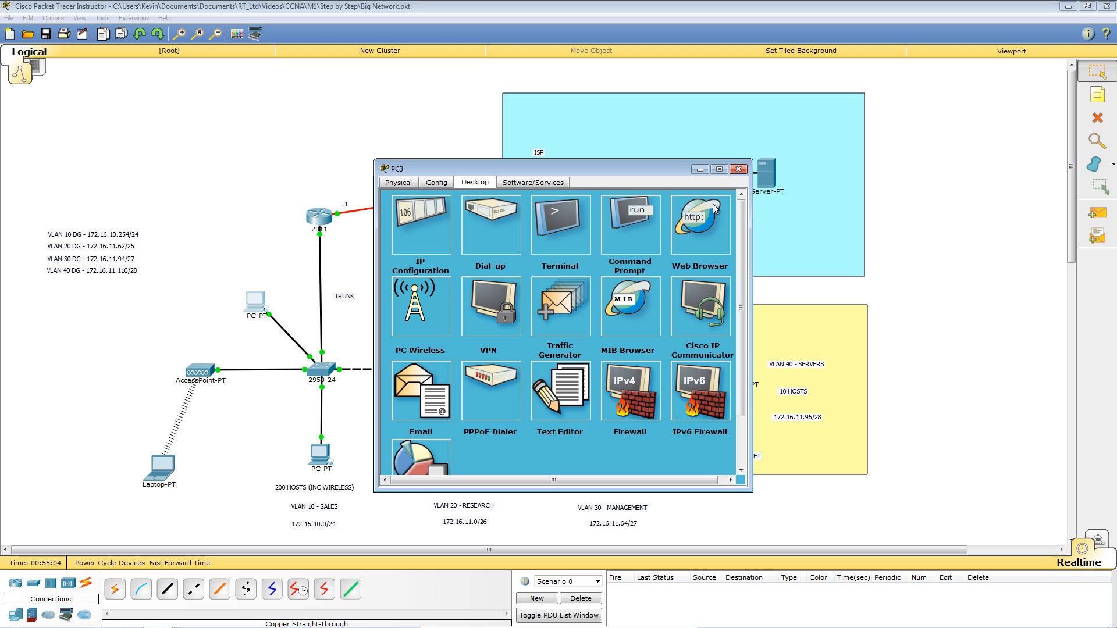
pyautogui.click(739, 169)
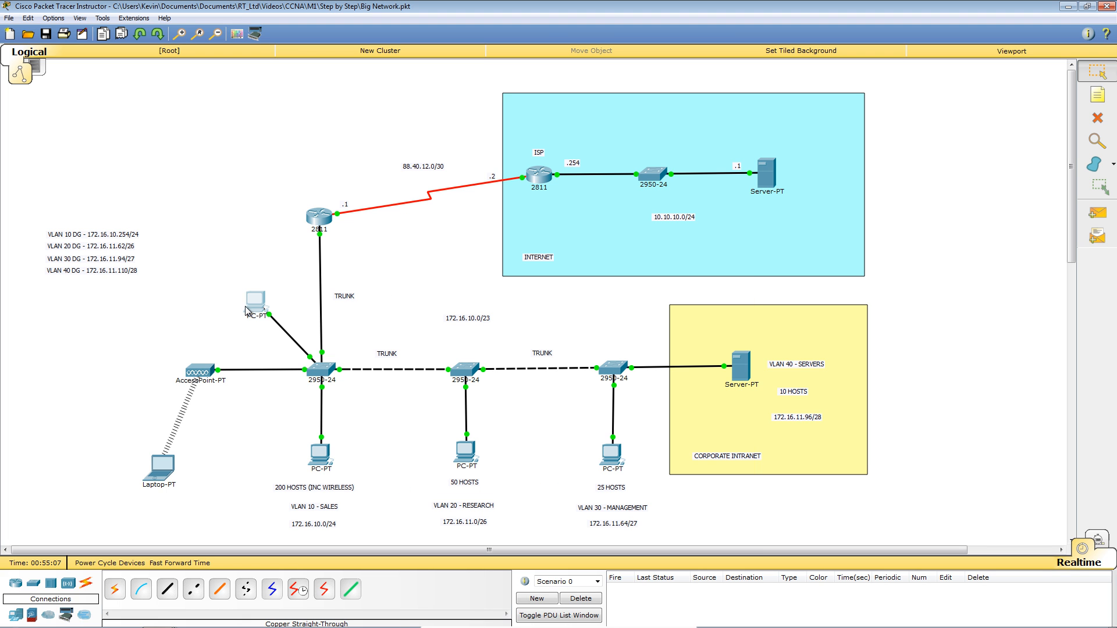
pyautogui.moveTo(252, 309)
# Place a new generic PC top left, move the original PC aside, and cable the new PC's FastEthernet0.
pyautogui.click(17, 616)
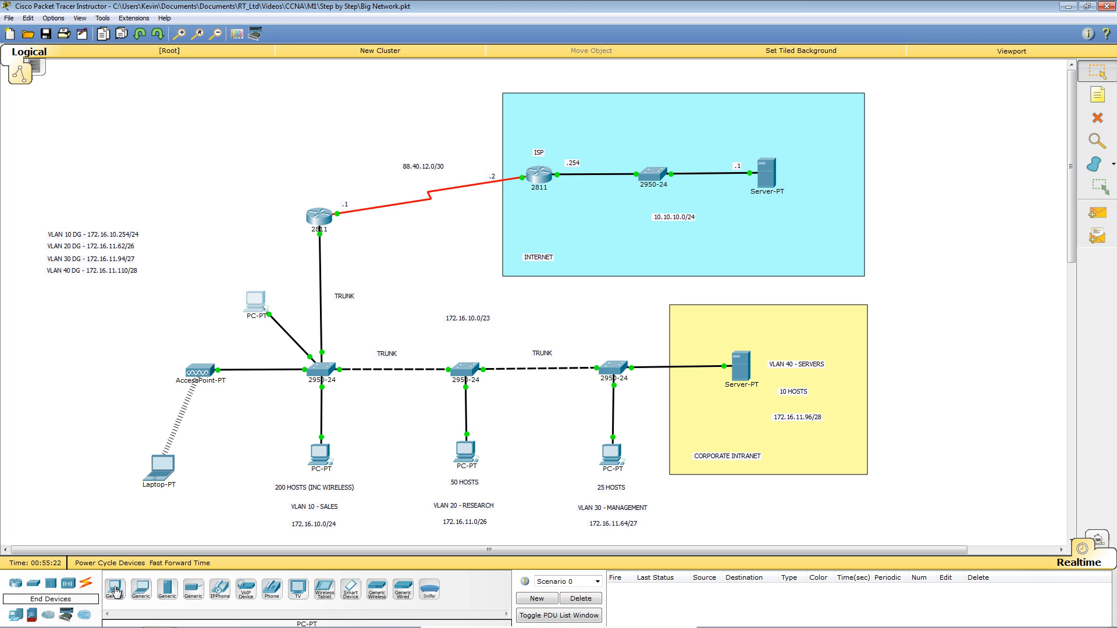
pyautogui.click(114, 588)
pyautogui.click(214, 218)
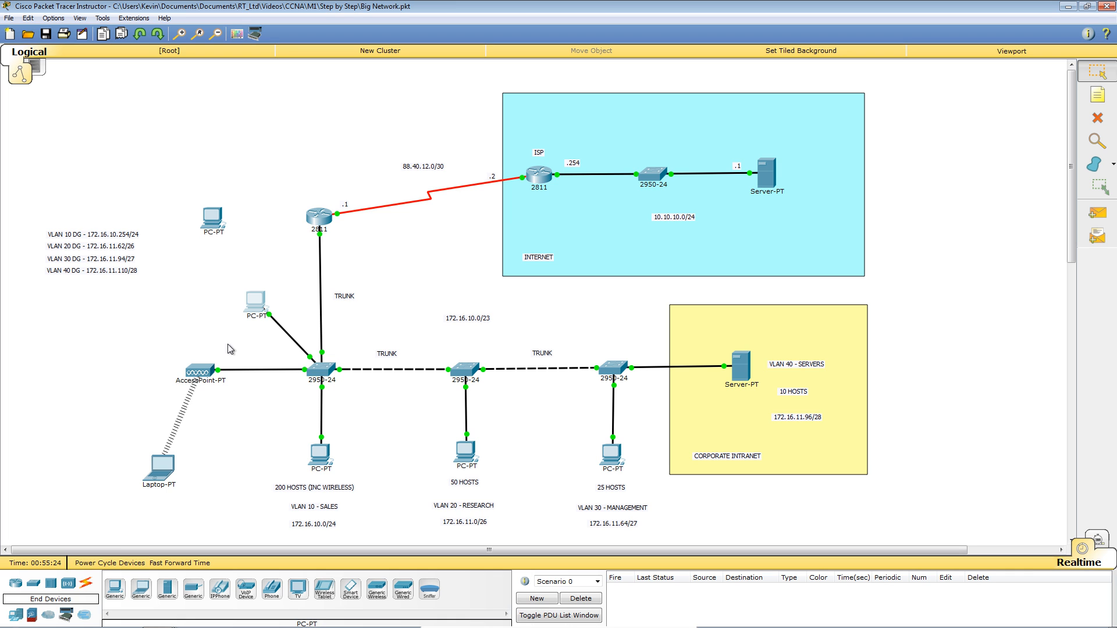
pyautogui.moveTo(250, 305); pyautogui.dragTo(202, 320)
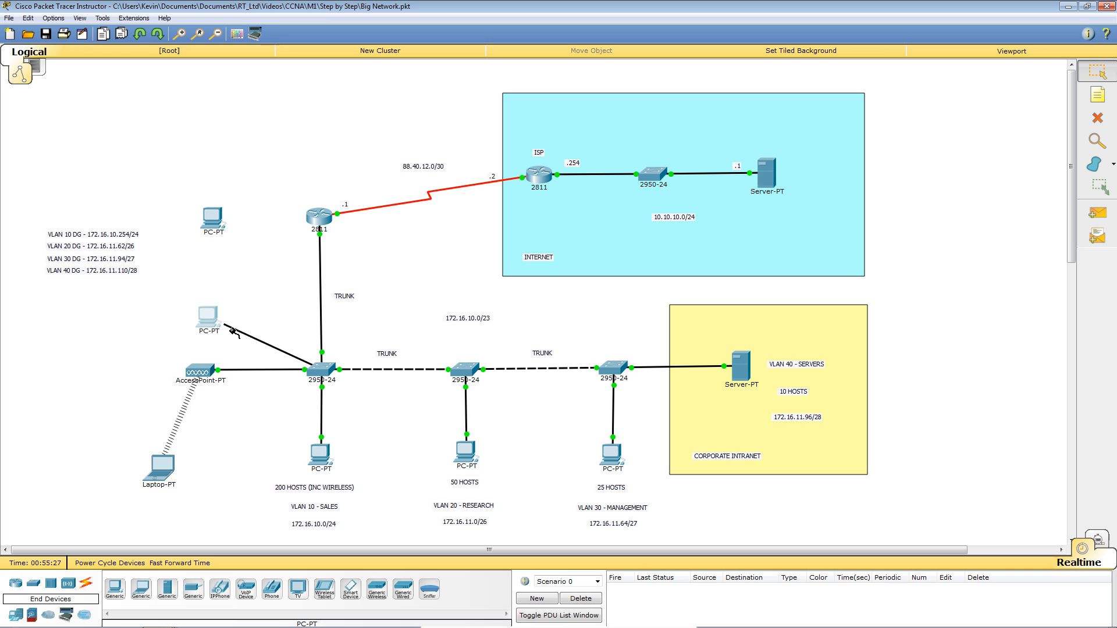
pyautogui.click(212, 215)
pyautogui.click(238, 233)
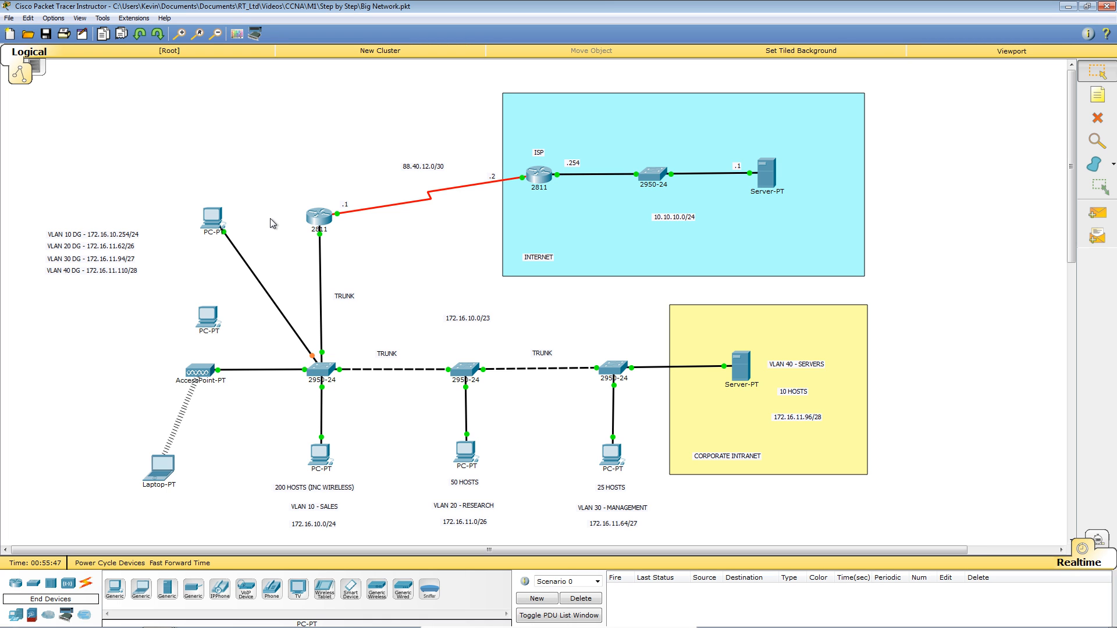
# Open R1's CLI and log in with the console username and password.
pyautogui.click(319, 218)
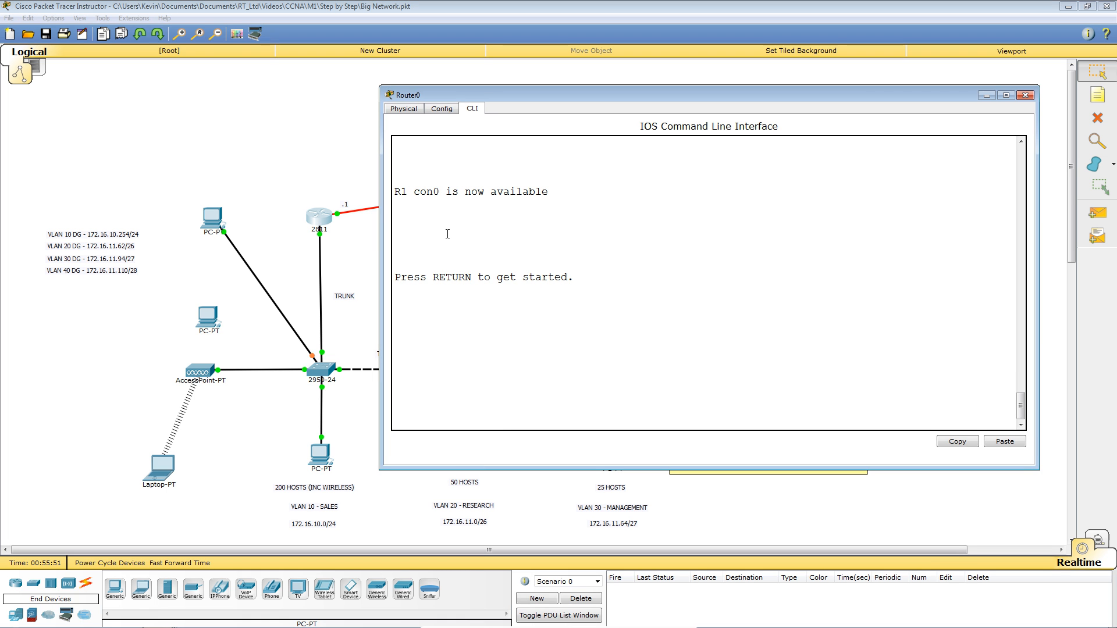
pyautogui.press('Return')
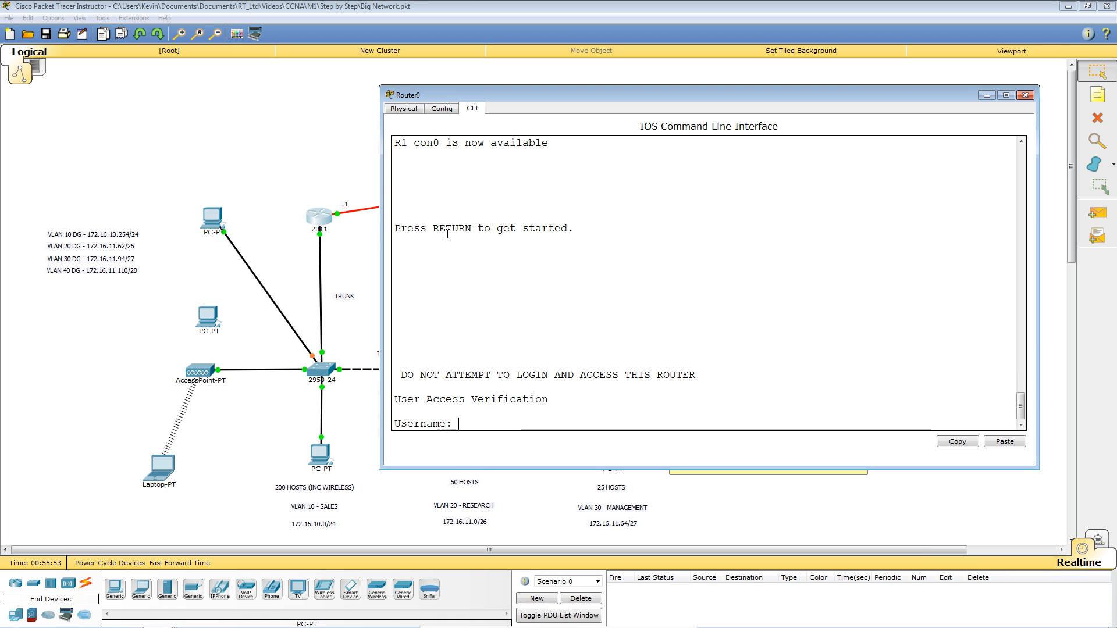
pyautogui.write('joe')
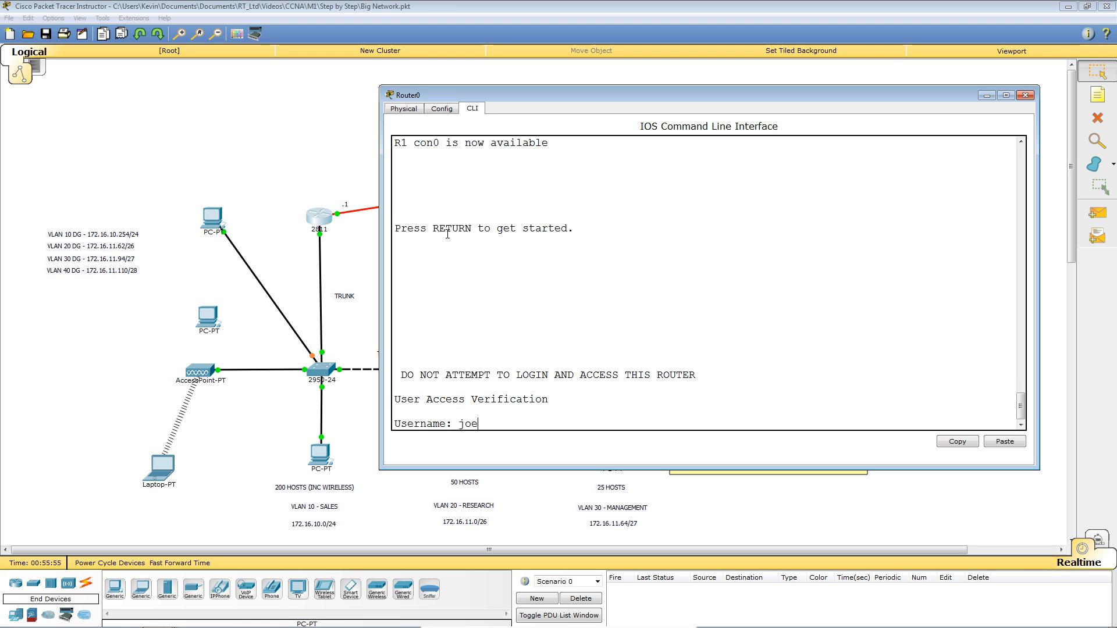
pyautogui.press('Return')
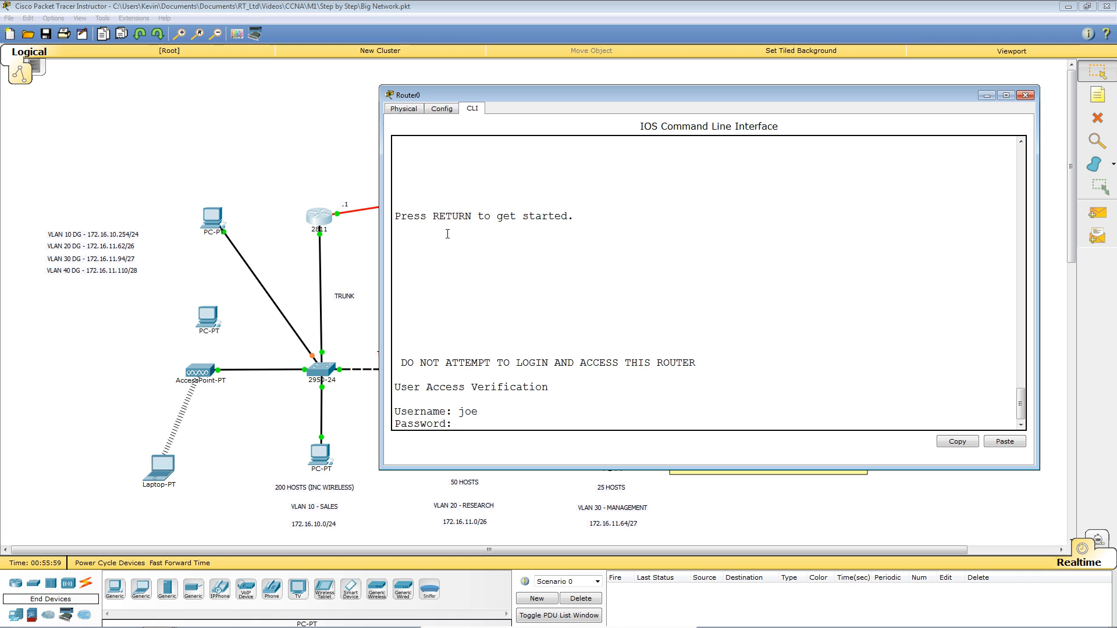
pyautogui.press('Return')
pyautogui.press('Return')
pyautogui.press('Return')
pyautogui.press('Return')
pyautogui.press('Return')
pyautogui.press('Return')
pyautogui.press('Return')
pyautogui.press('Return')
pyautogui.press('Return')
pyautogui.press('Return')
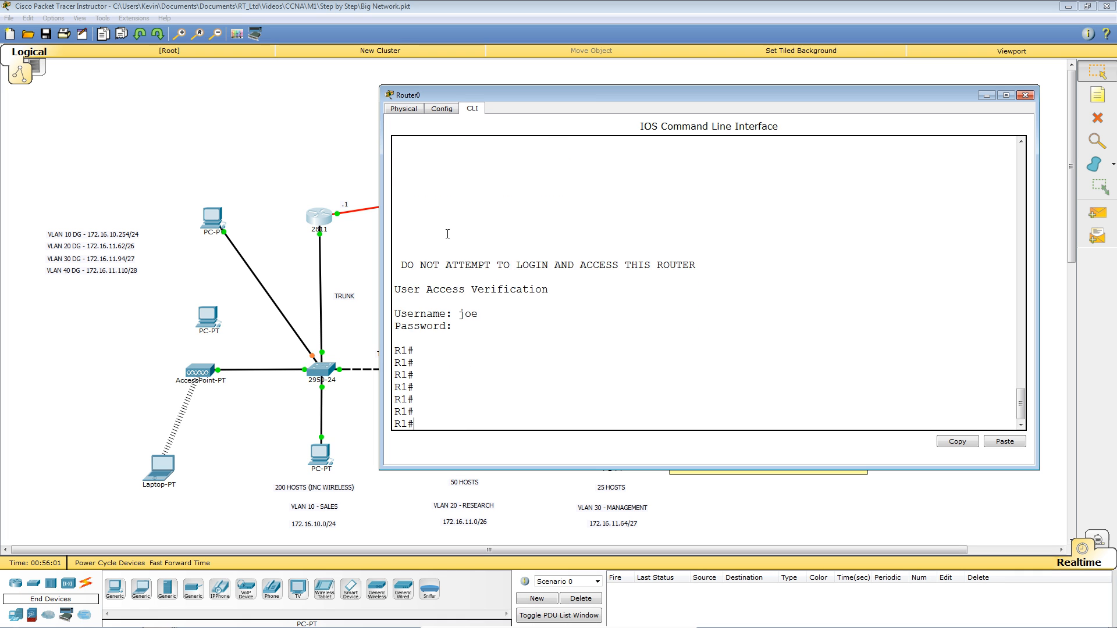
# Run 'sh run' on SW1 to find Fa0/3's sticky MAC 0001.C728.88D3, then nudge the unconnected PC upward.
pyautogui.click(272, 170)
pyautogui.click(321, 370)
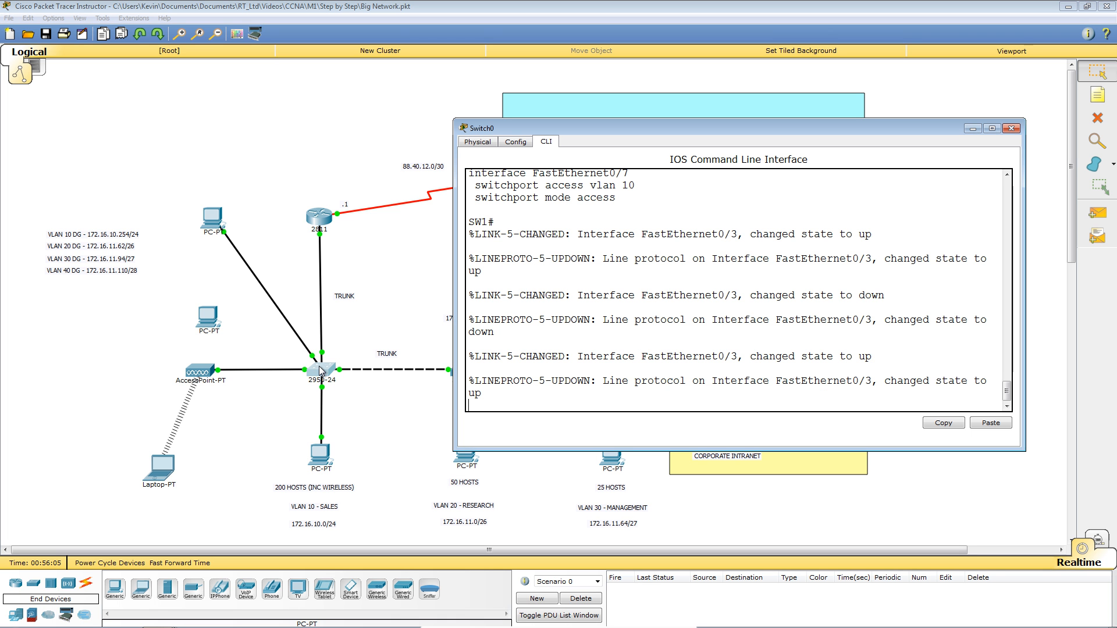
pyautogui.press('Return')
pyautogui.press('Return')
pyautogui.press('Return')
pyautogui.press('Return')
pyautogui.press('Return')
pyautogui.press('Return')
pyautogui.press('Return')
pyautogui.press('Return')
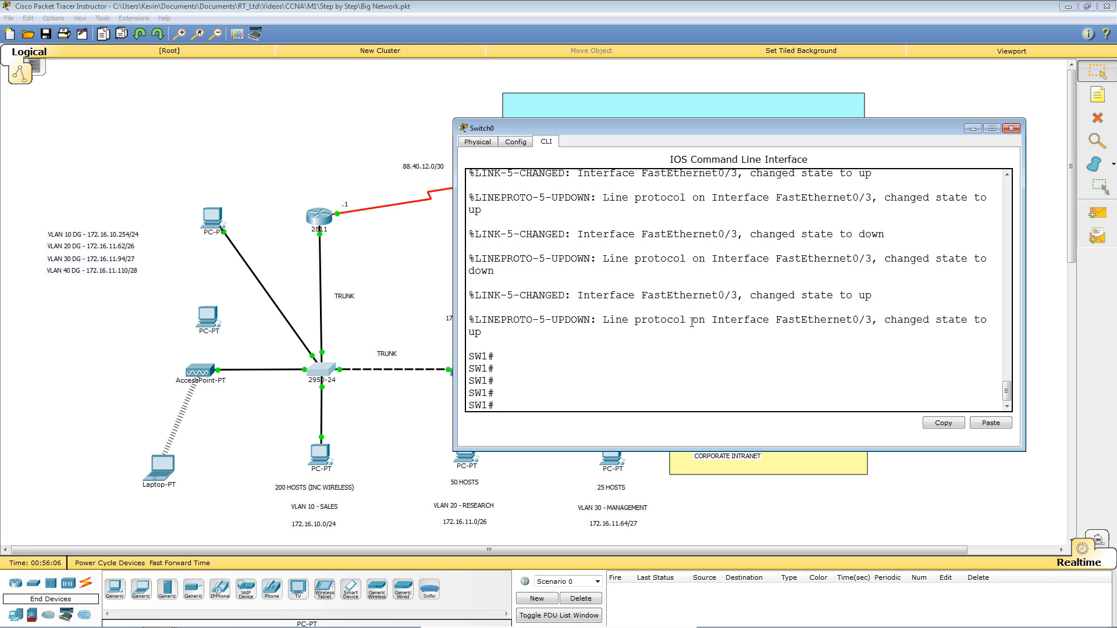
pyautogui.write('sh run')
pyautogui.press('Return')
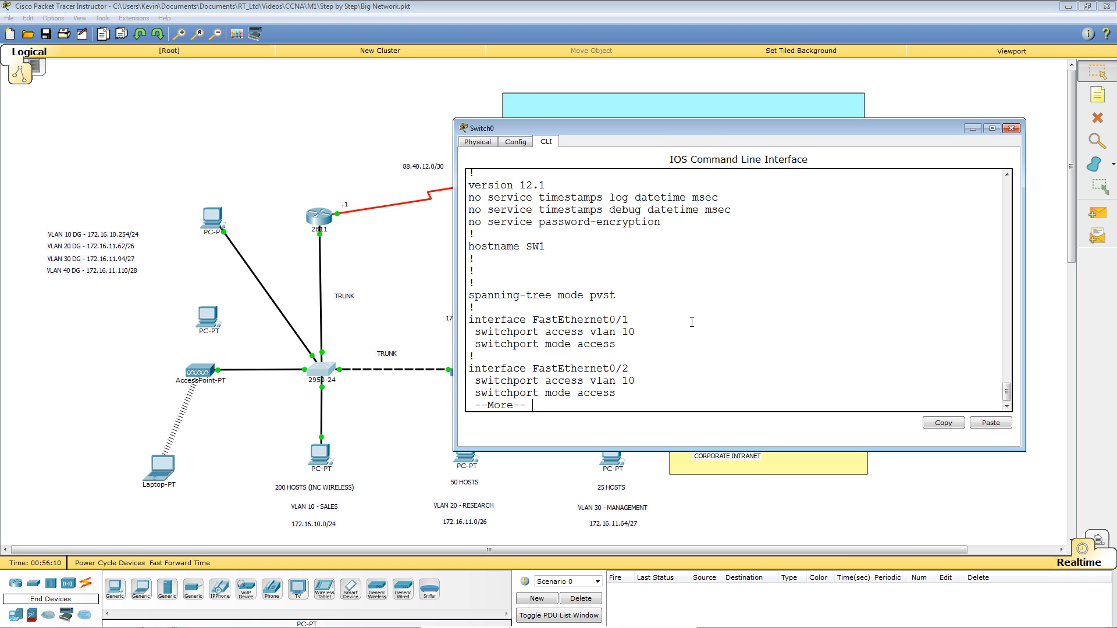
pyautogui.press('space')
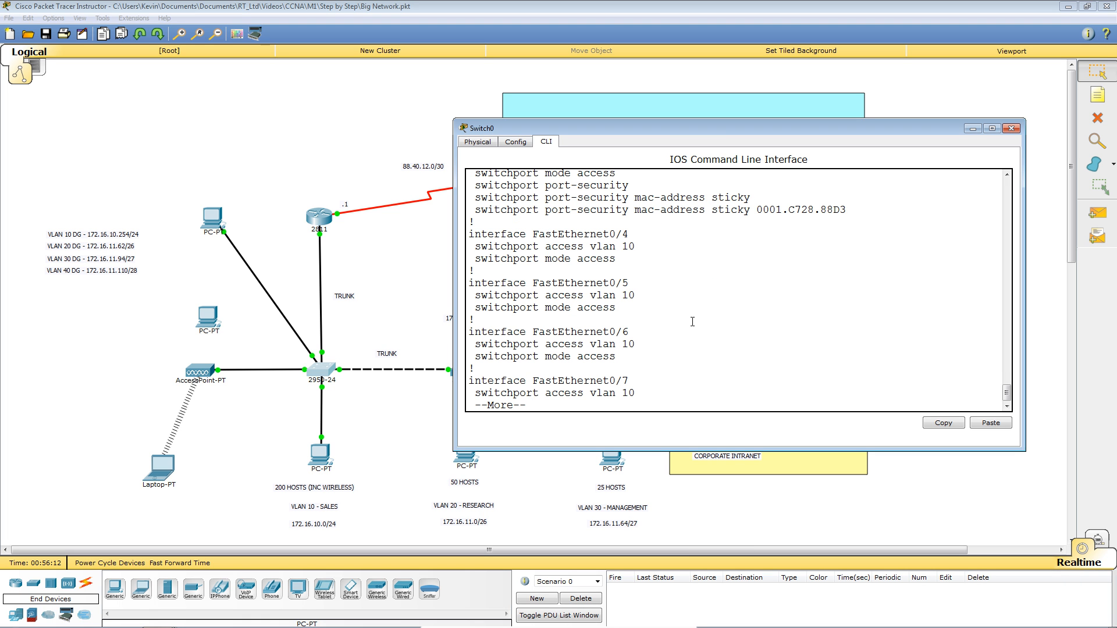
pyautogui.scroll(2, 669, 320)
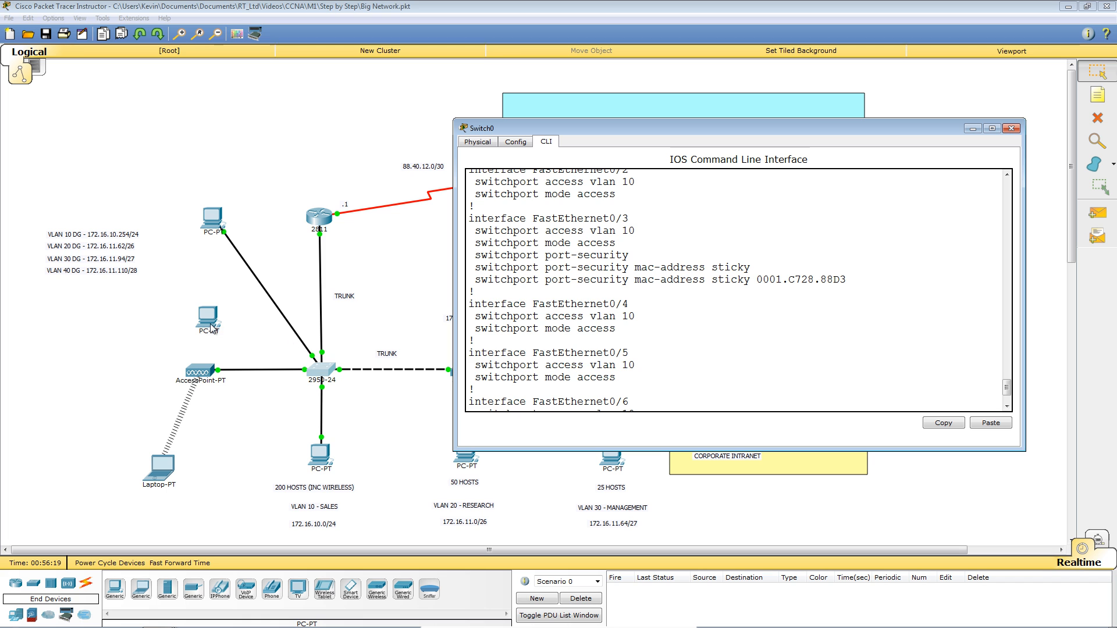
pyautogui.moveTo(207, 324); pyautogui.dragTo(201, 310)
pyautogui.click(213, 220)
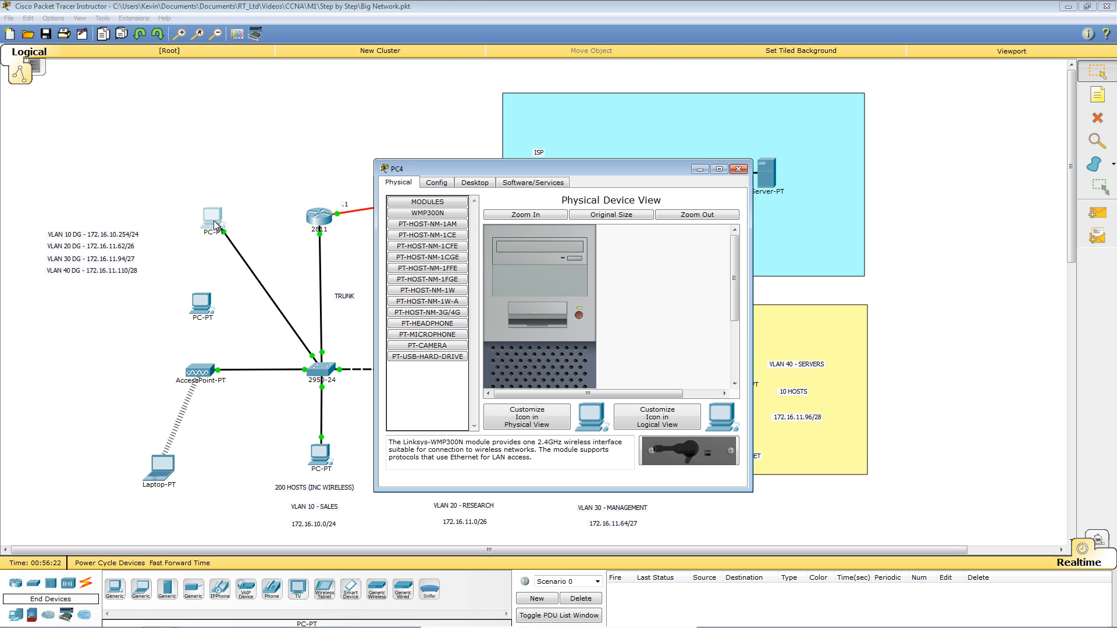
# Set PC4's IP configuration to DHCP, which fails and falls back to APIPA 169.254.151.65.
pyautogui.click(476, 183)
pyautogui.click(413, 235)
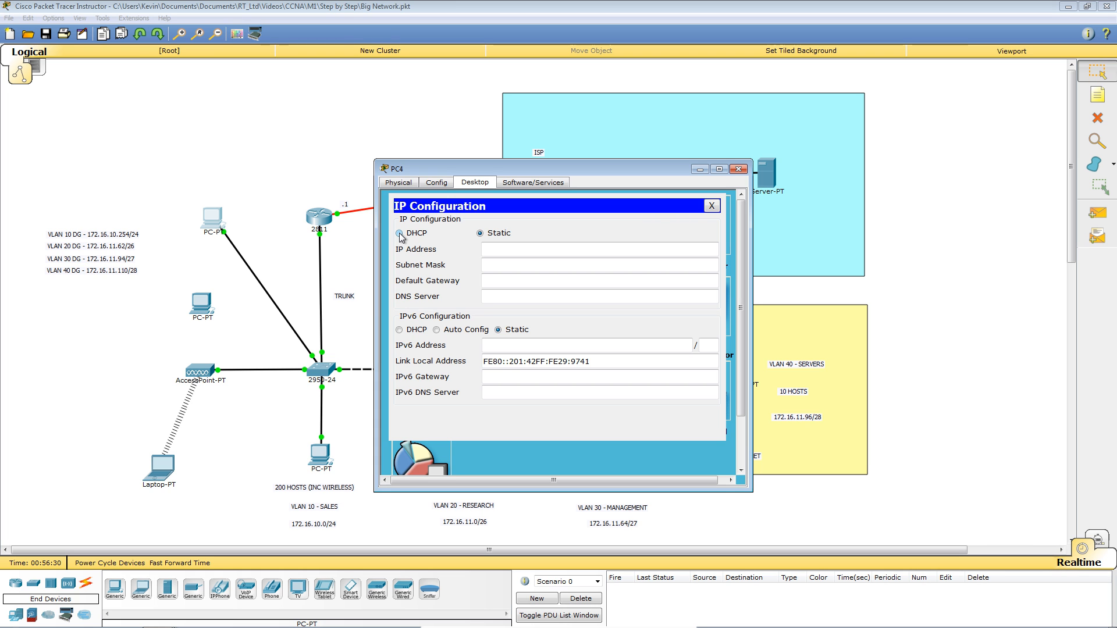
pyautogui.click(400, 233)
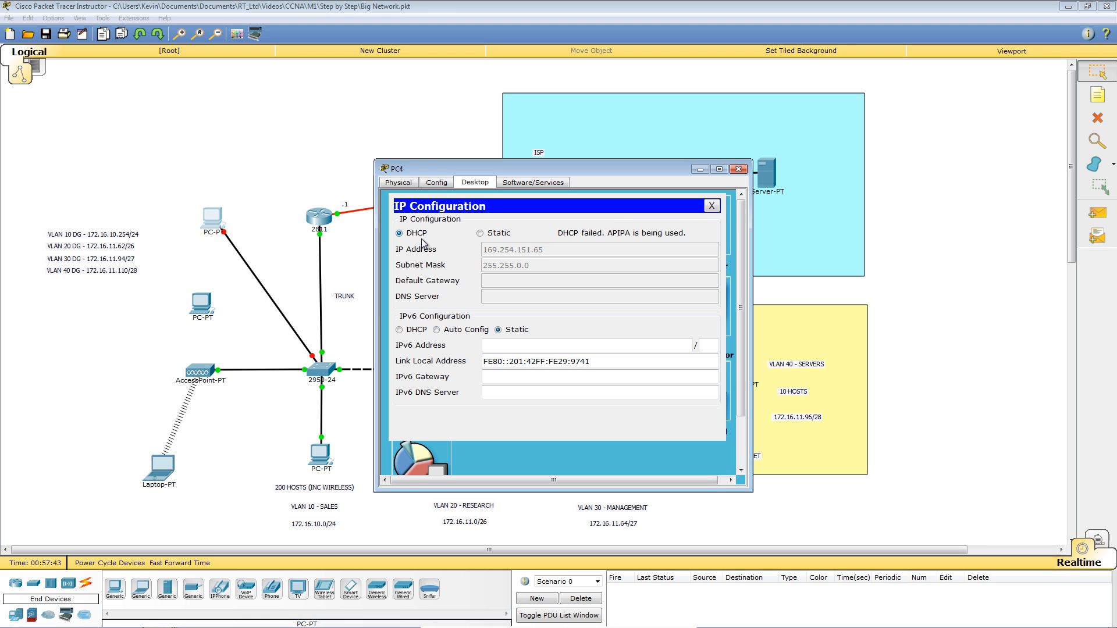
pyautogui.click(738, 171)
pyautogui.click(322, 370)
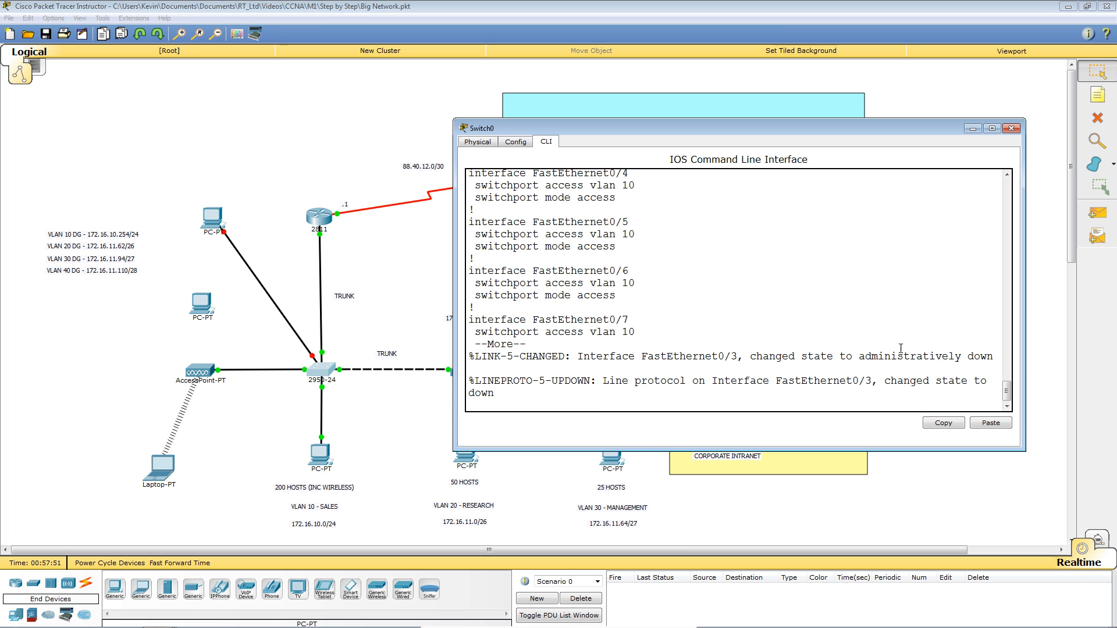
# Rerun 'sh run' on SW1 and highlight the sticky MAC 0001.C728.88D3 under FastEthernet0/3.
pyautogui.press('Return')
pyautogui.press('Return')
pyautogui.press('Return')
pyautogui.press('Return')
pyautogui.press('Return')
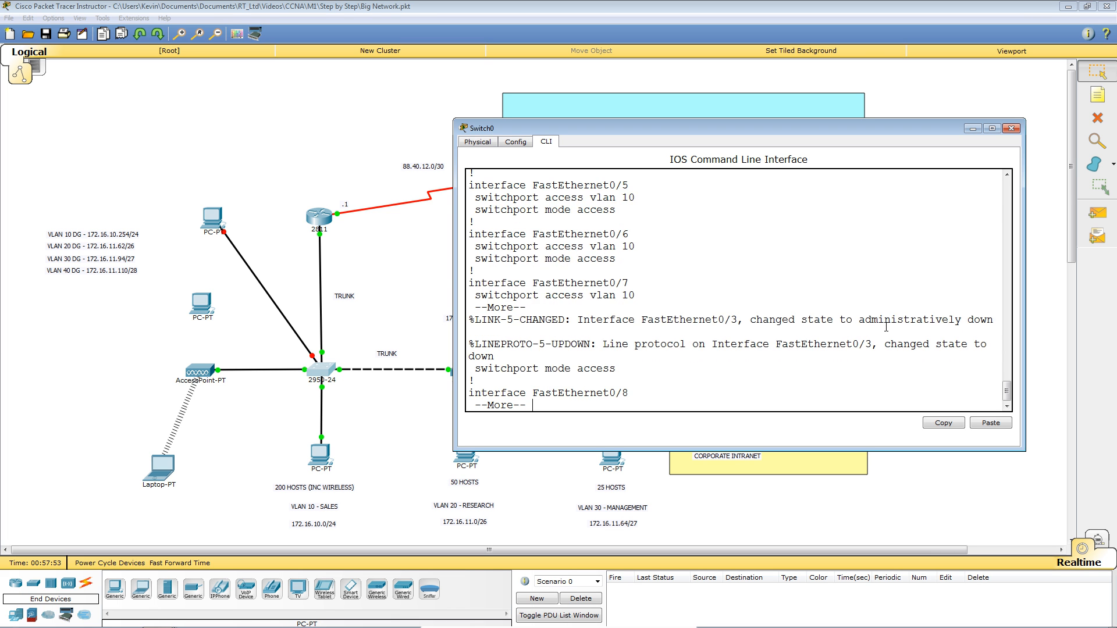
pyautogui.press('q')
pyautogui.press('Return')
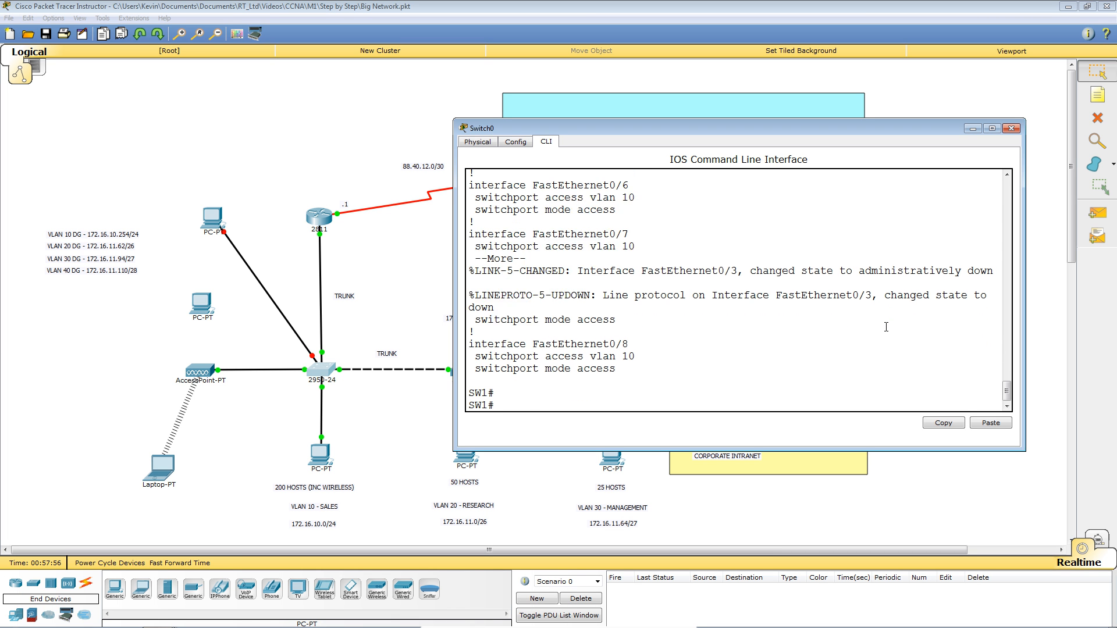
pyautogui.press('Return')
pyautogui.press('Return')
pyautogui.write('sh run')
pyautogui.press('Return')
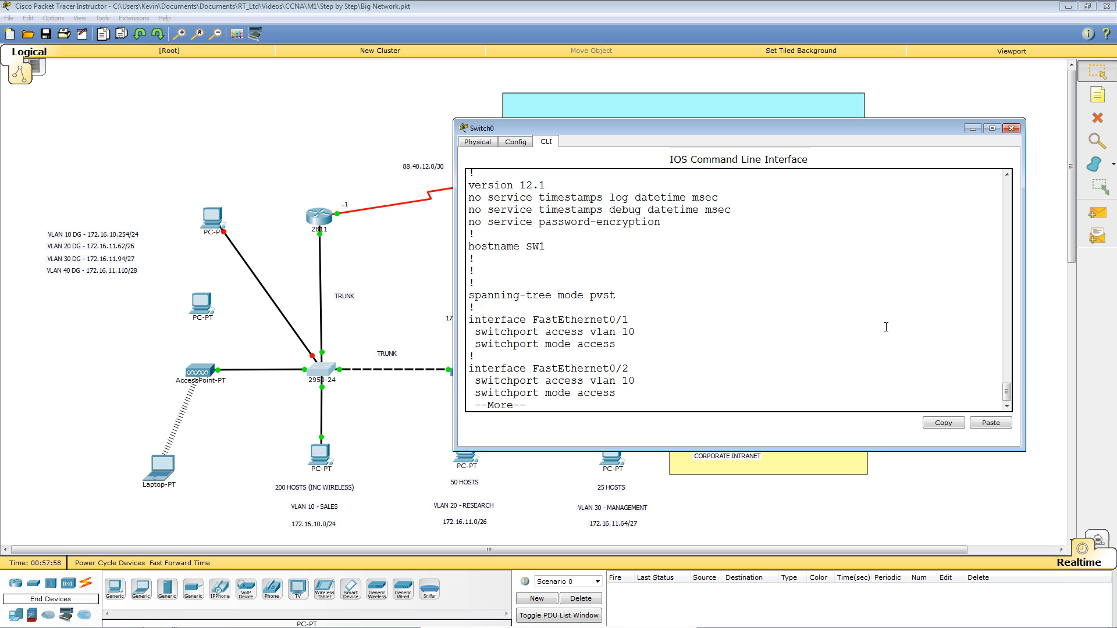
pyautogui.press('space')
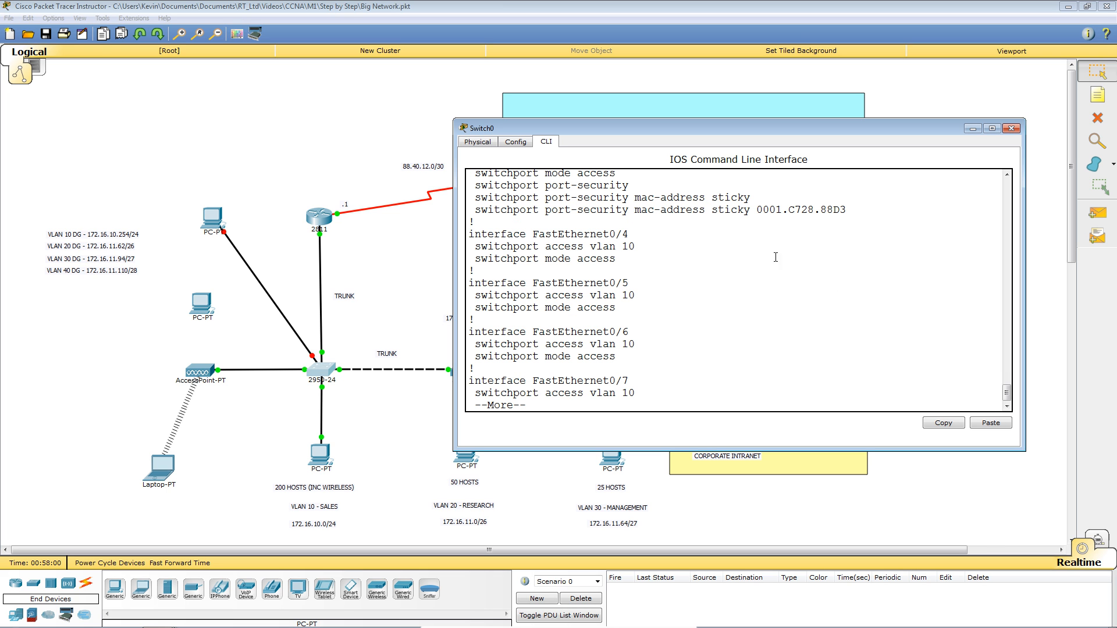
pyautogui.moveTo(757, 210); pyautogui.dragTo(847, 210)
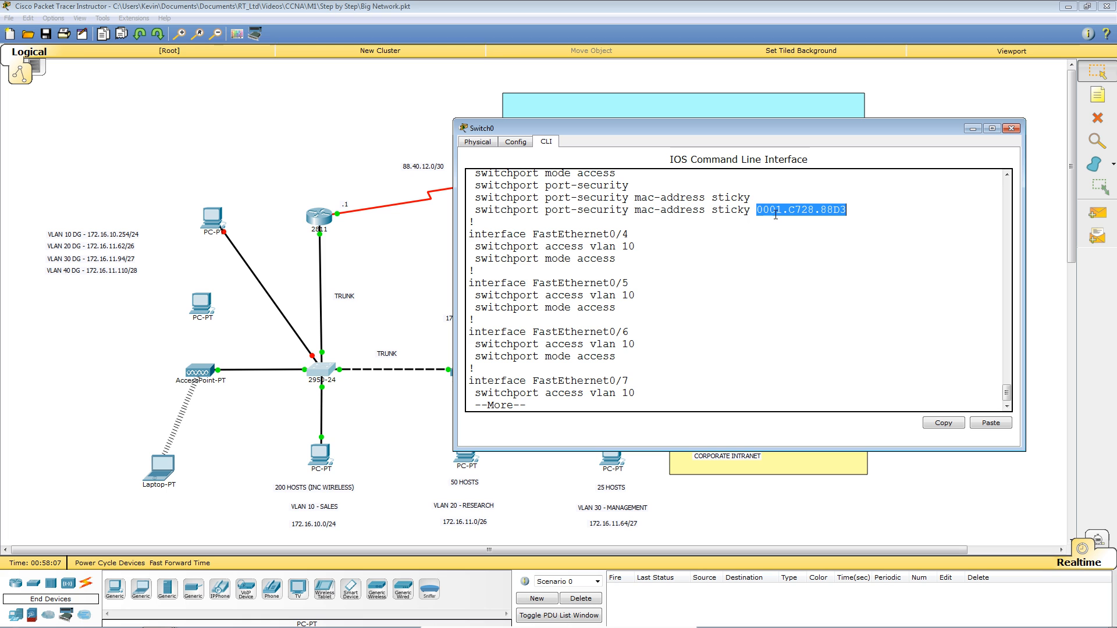
pyautogui.click(803, 269)
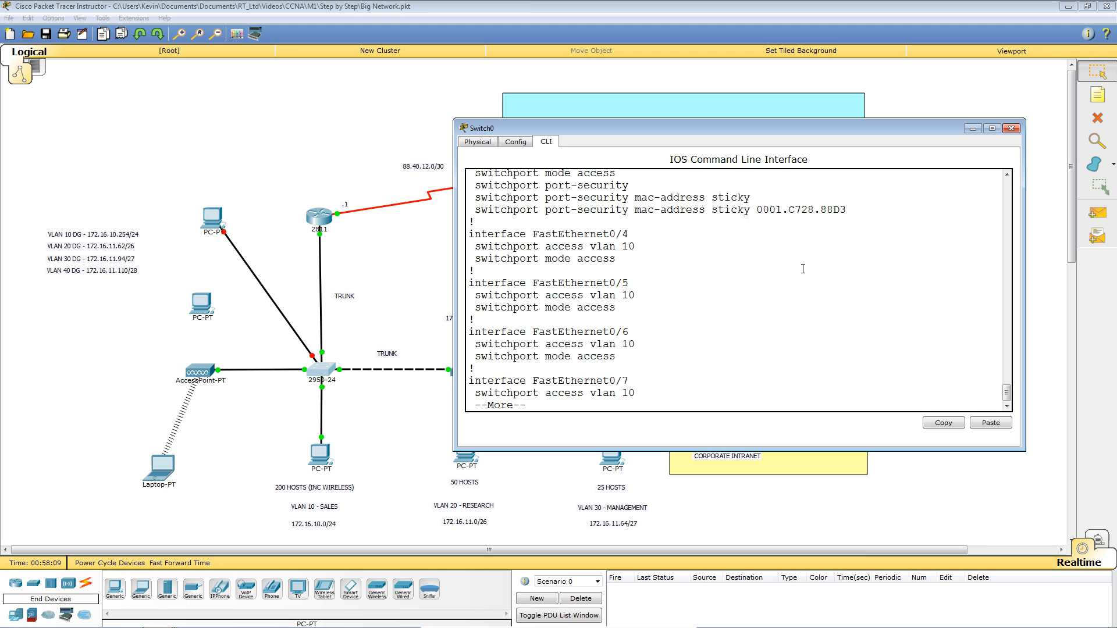
# Quit the config pager and try a 'show switch' command, then clear it from the prompt.
pyautogui.press('q')
pyautogui.press('Return')
pyautogui.press('Return')
pyautogui.press('Return')
pyautogui.press('Return')
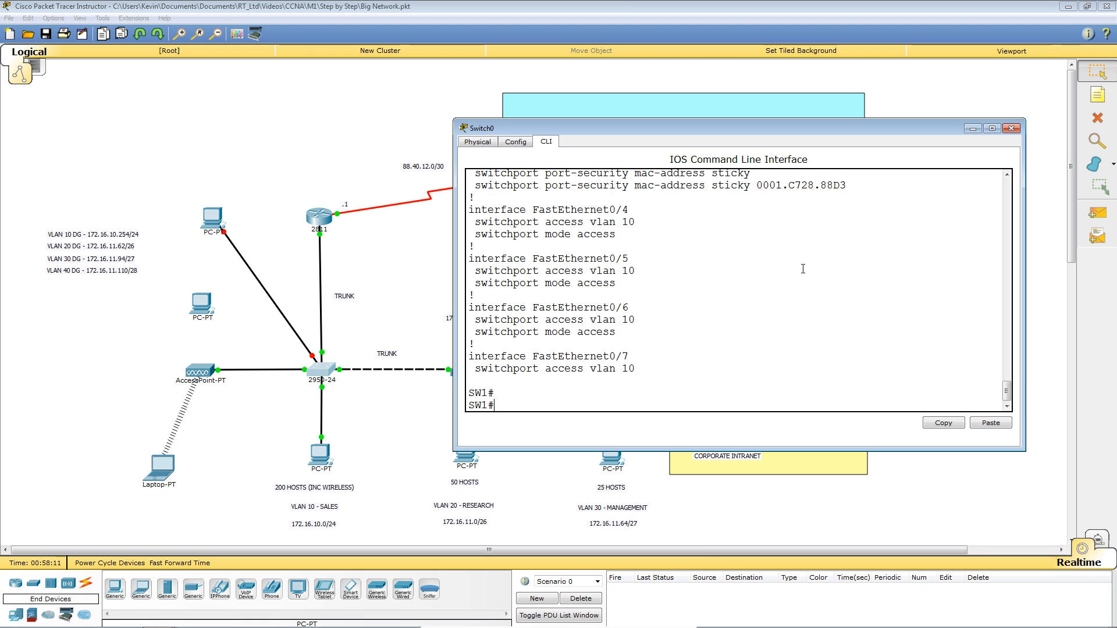
pyautogui.write('show')
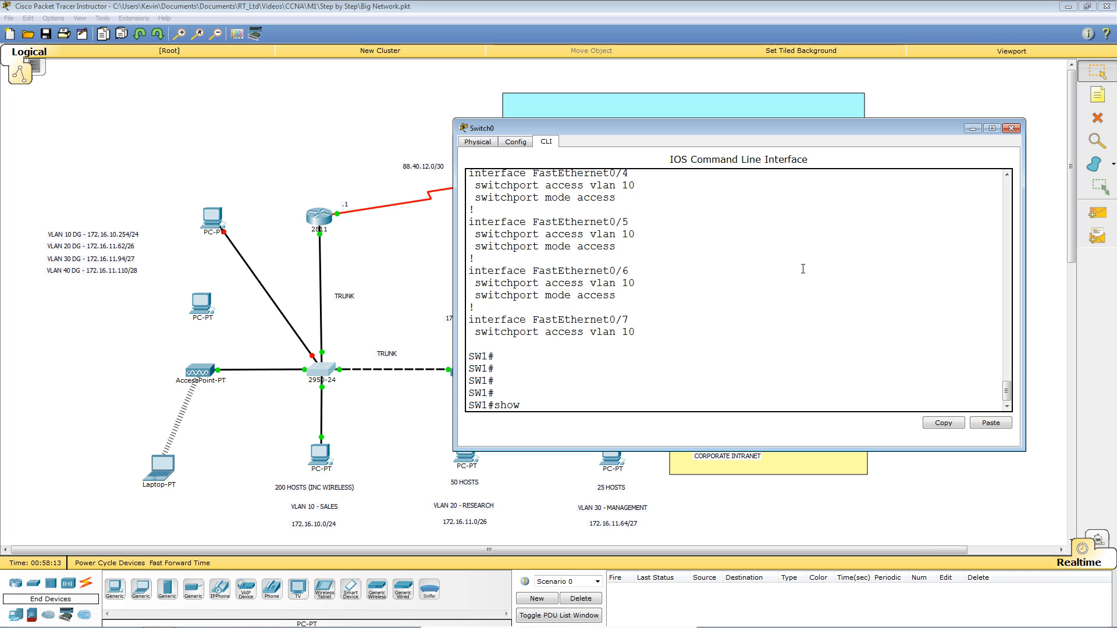
pyautogui.write(' swit')
pyautogui.press('Tab')
pyautogui.press('BackSpace')
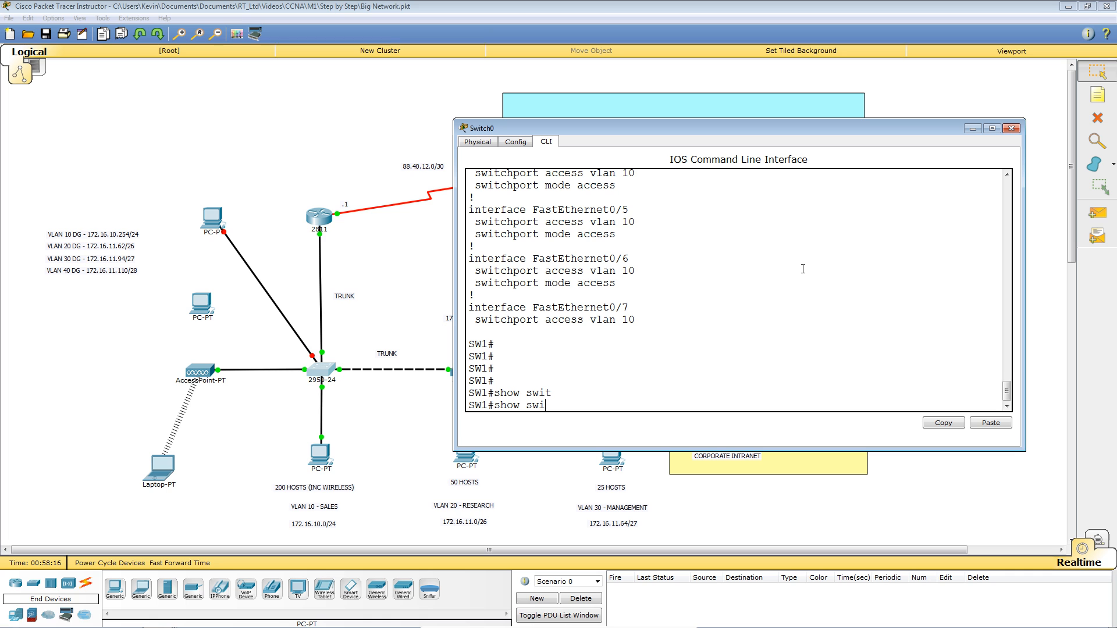
pyautogui.write('tch')
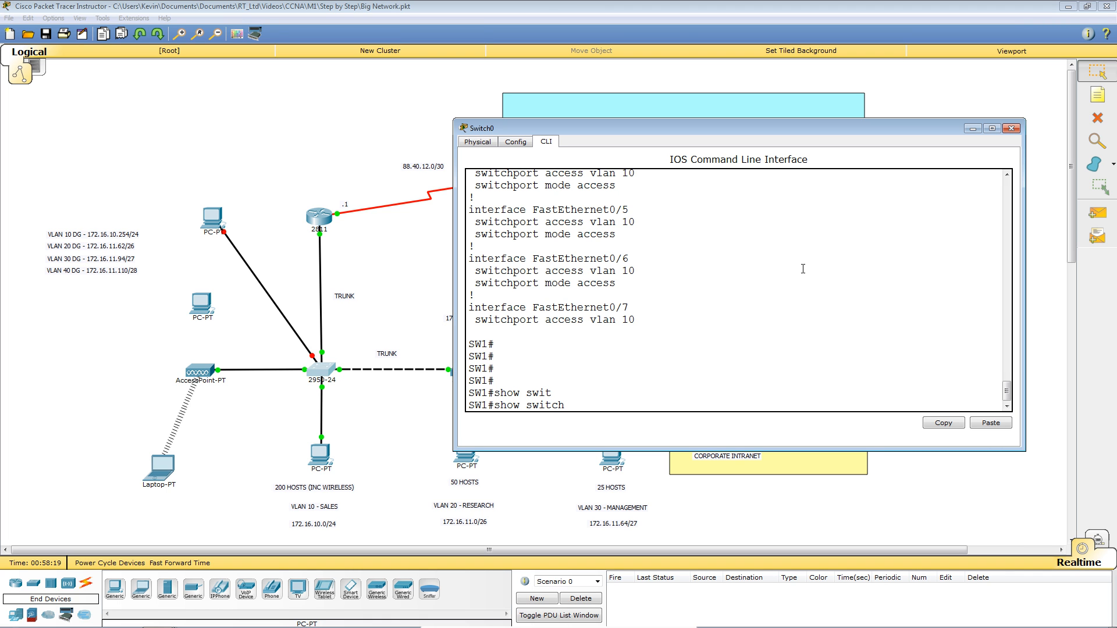
pyautogui.write('?')
pyautogui.press('BackSpace')
pyautogui.press('BackSpace')
pyautogui.press('BackSpace')
pyautogui.press('BackSpace')
pyautogui.press('BackSpace')
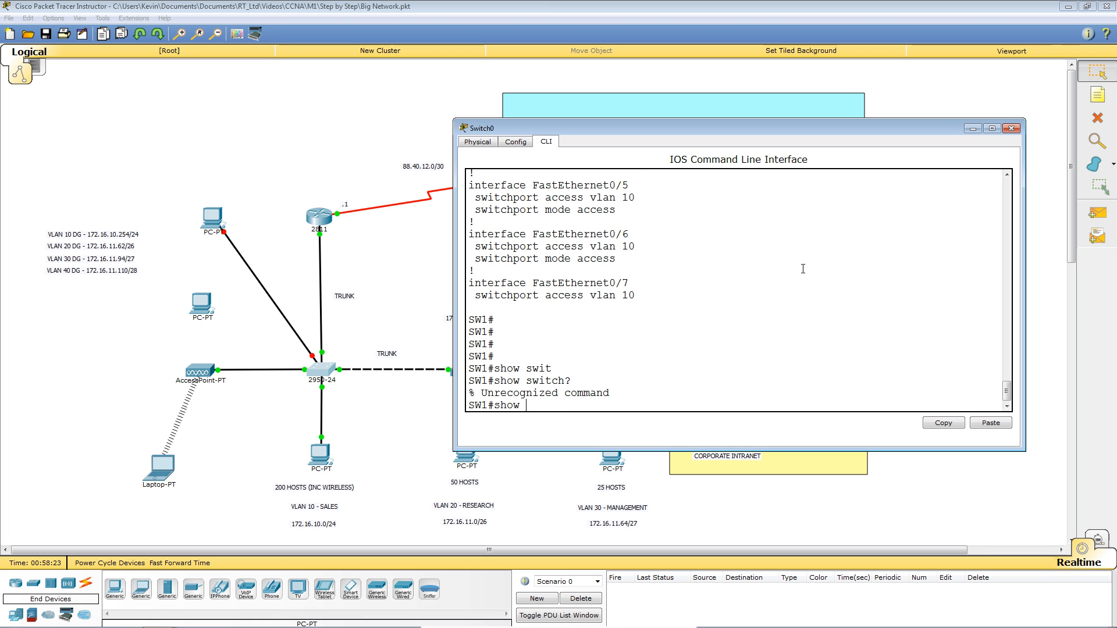
pyautogui.press('BackSpace')
pyautogui.press('BackSpace')
pyautogui.press('BackSpace')
pyautogui.press('BackSpace')
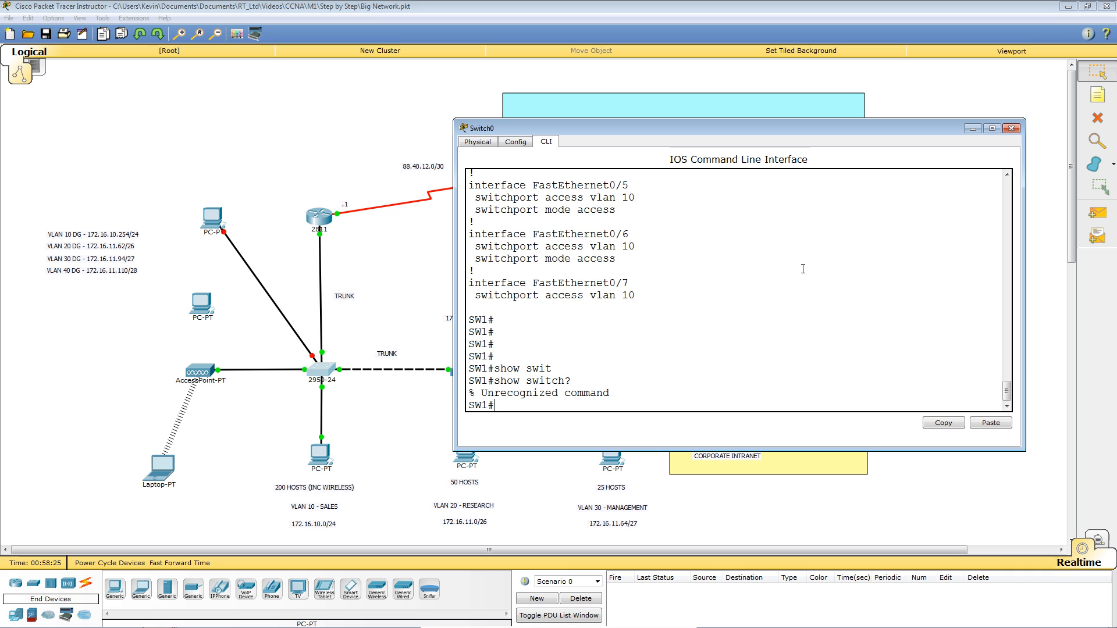
# Run 'show interfaces fastEthernet 0/3 switchport', showing access VLAN 10 (SALES) operationally down.
pyautogui.write('show in')
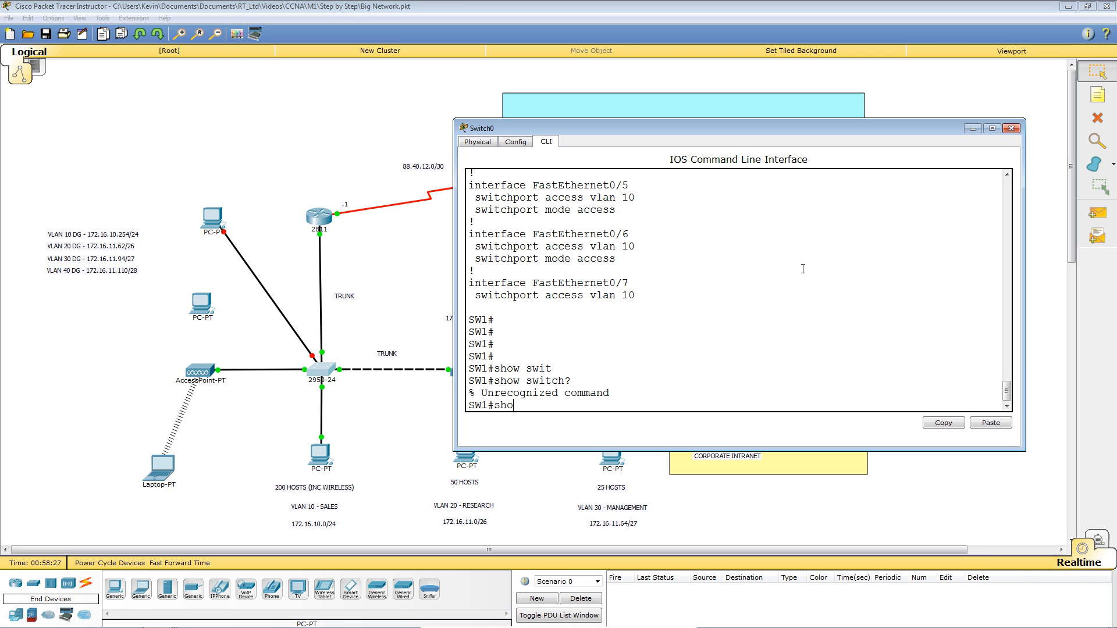
pyautogui.press('Tab')
pyautogui.write('int')
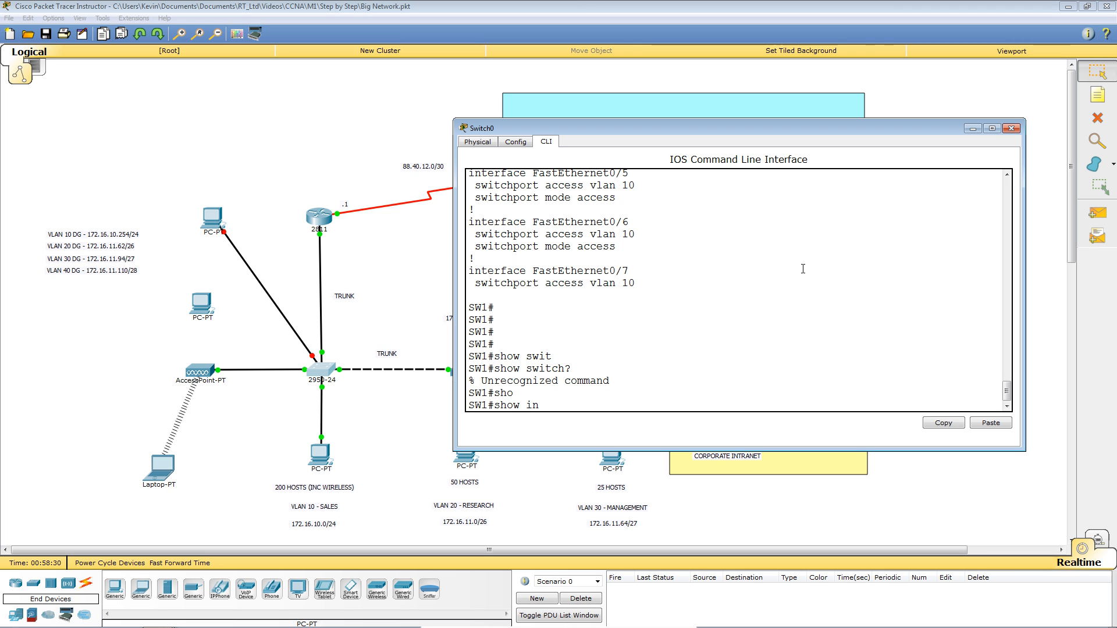
pyautogui.press('Tab')
pyautogui.write('f')
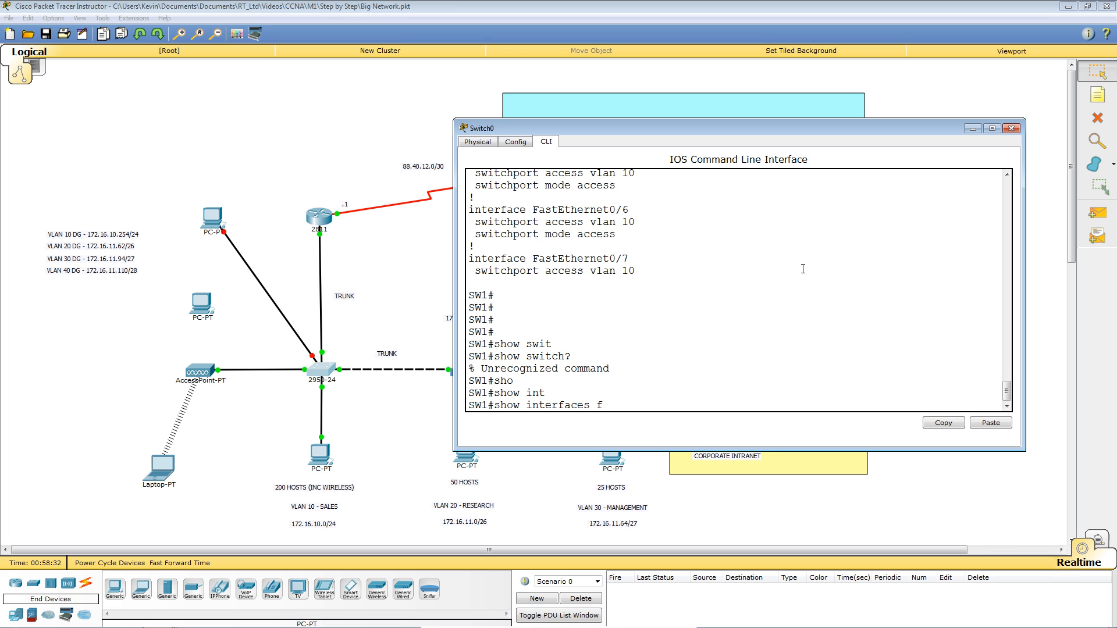
pyautogui.write('a')
pyautogui.press('Tab')
pyautogui.write('0/3 ?')
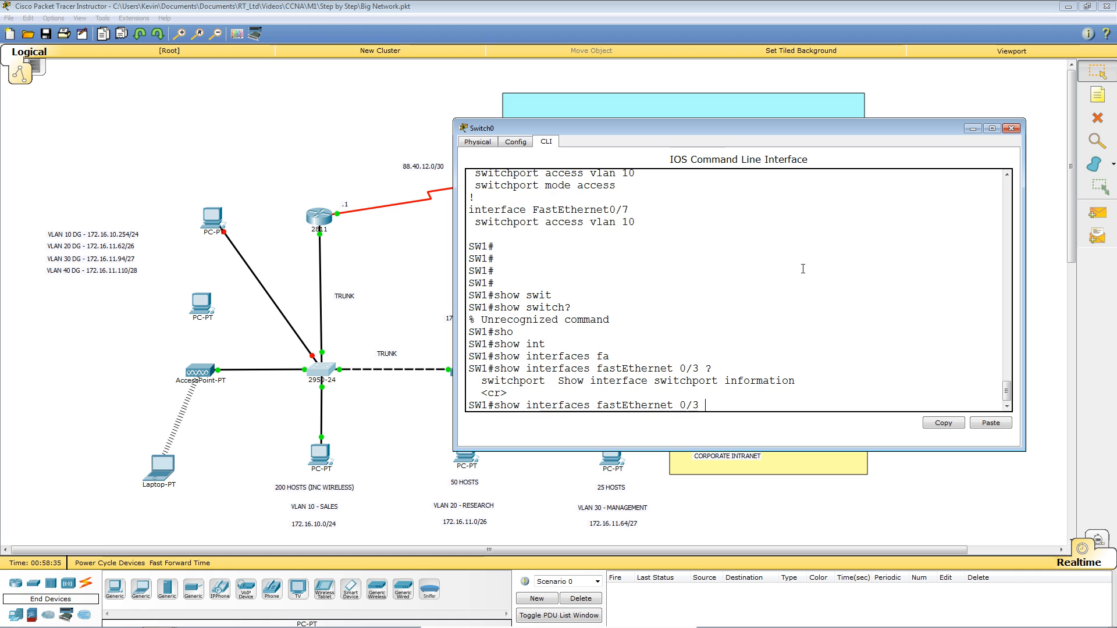
pyautogui.write('sw')
pyautogui.press('Tab')
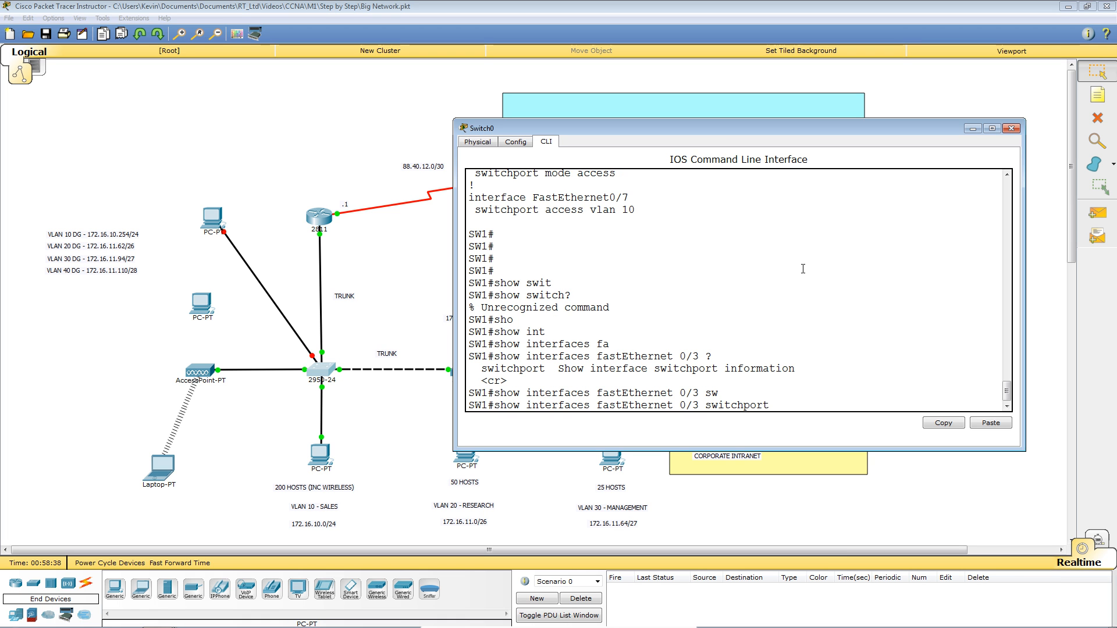
pyautogui.write('?')
pyautogui.press('Return')
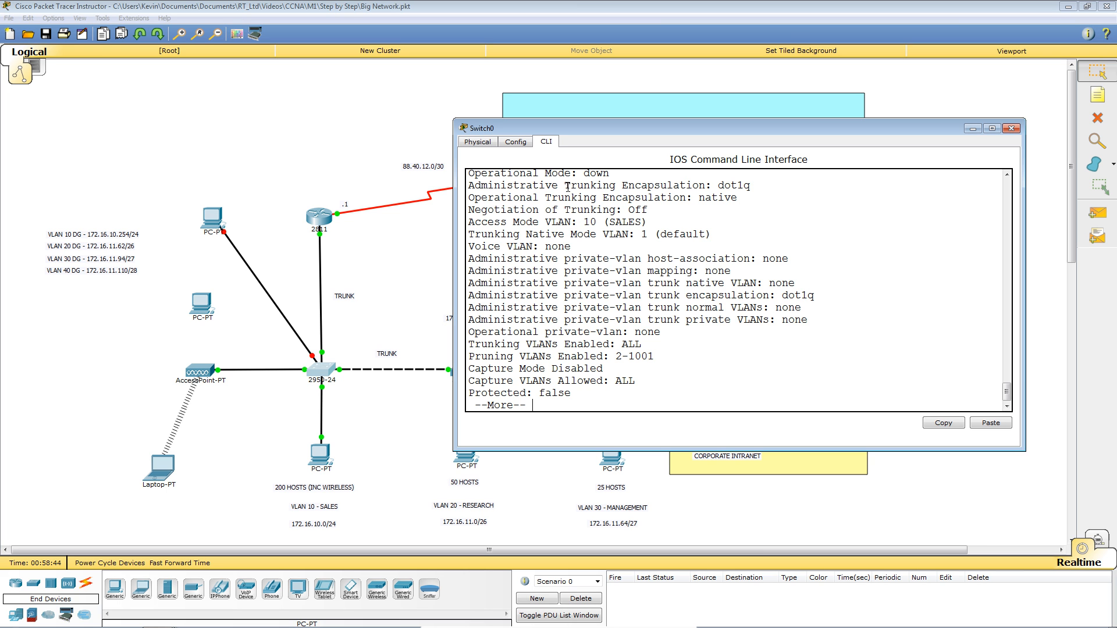
pyautogui.scroll(1, 570, 187)
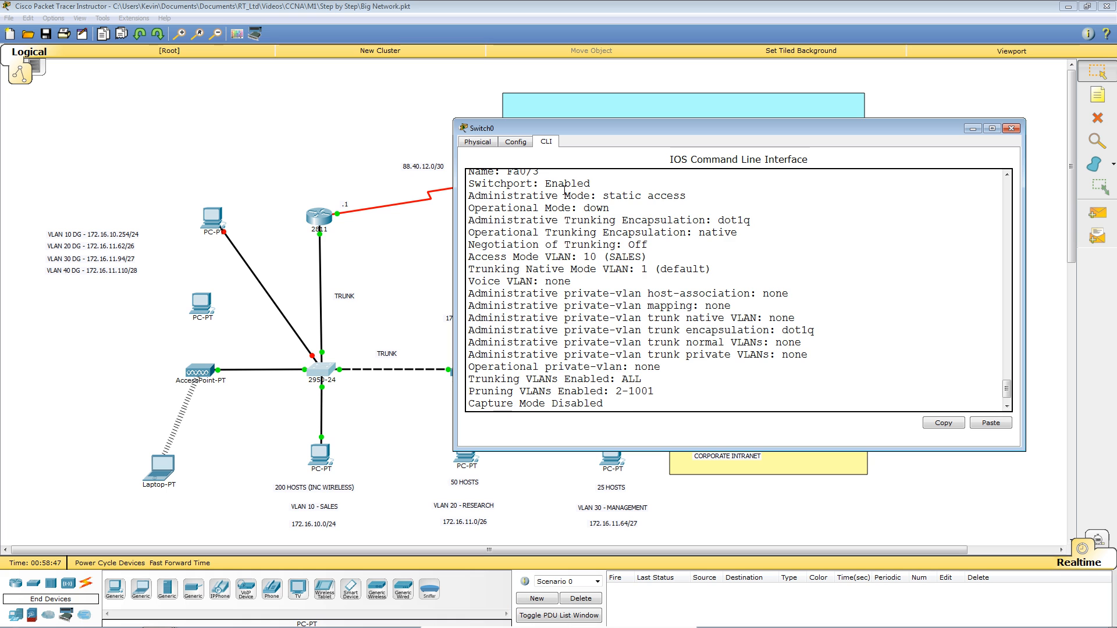
pyautogui.scroll(1, 543, 239)
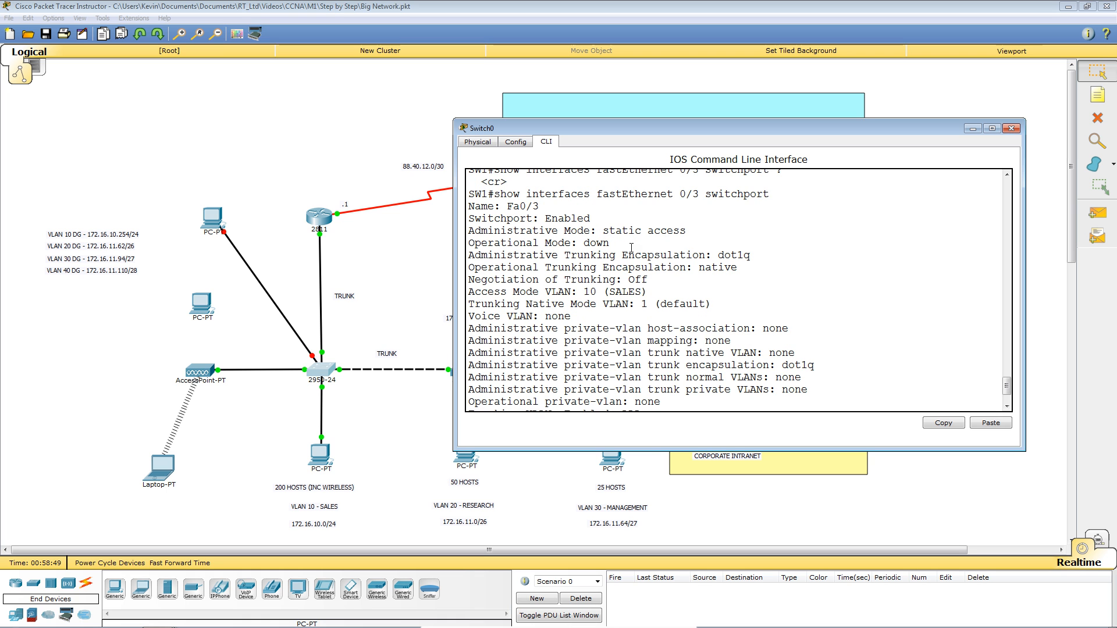
pyautogui.scroll(-1, 661, 250)
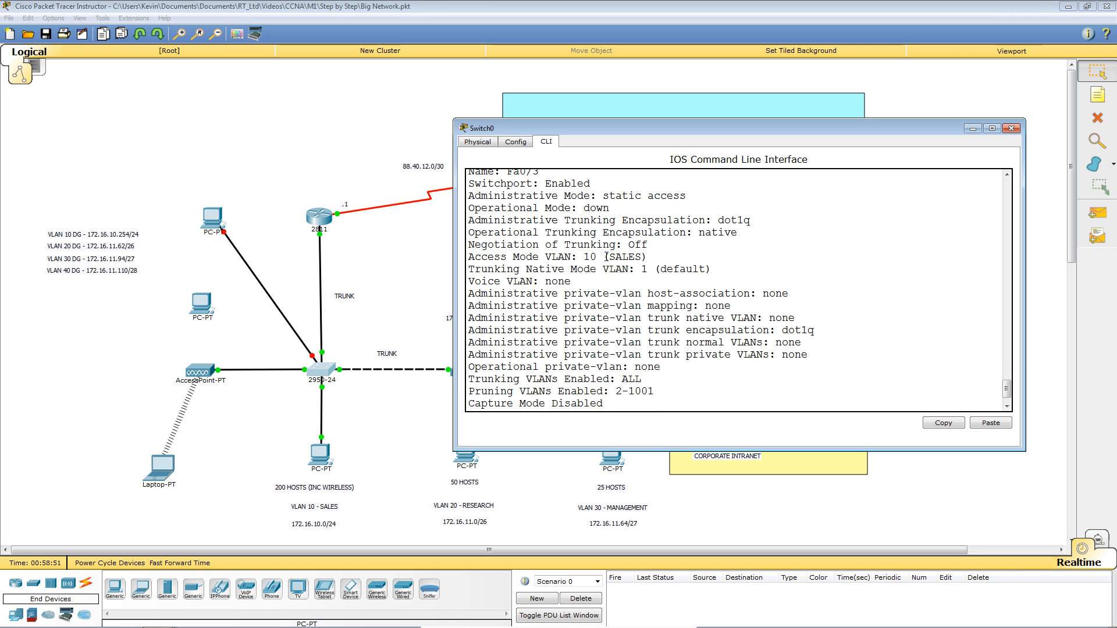
pyautogui.scroll(-1, 640, 257)
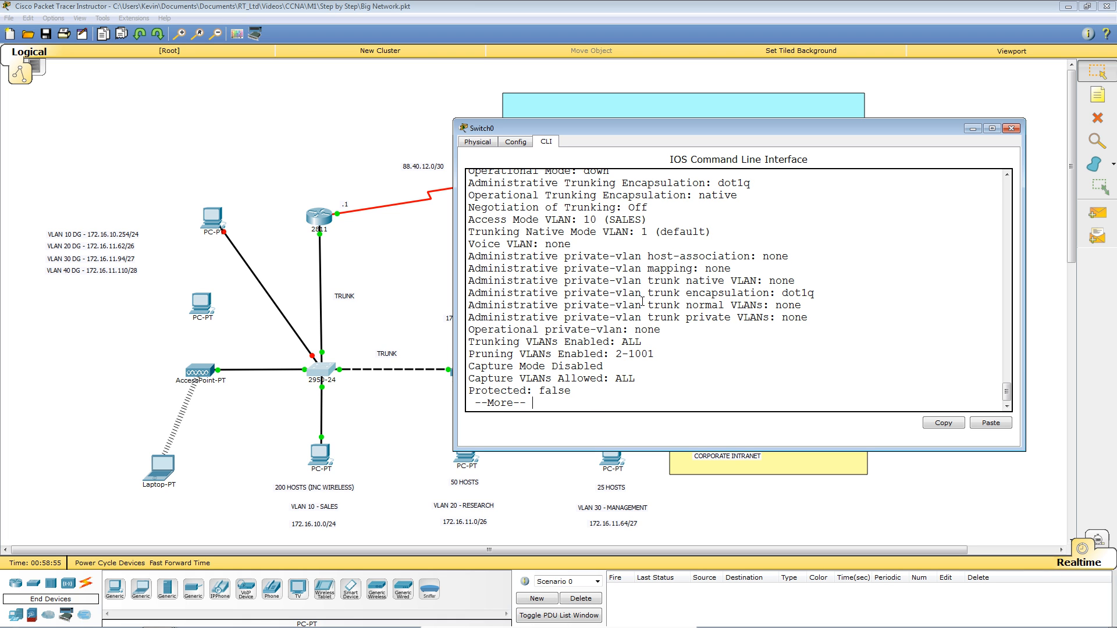
pyautogui.press('space')
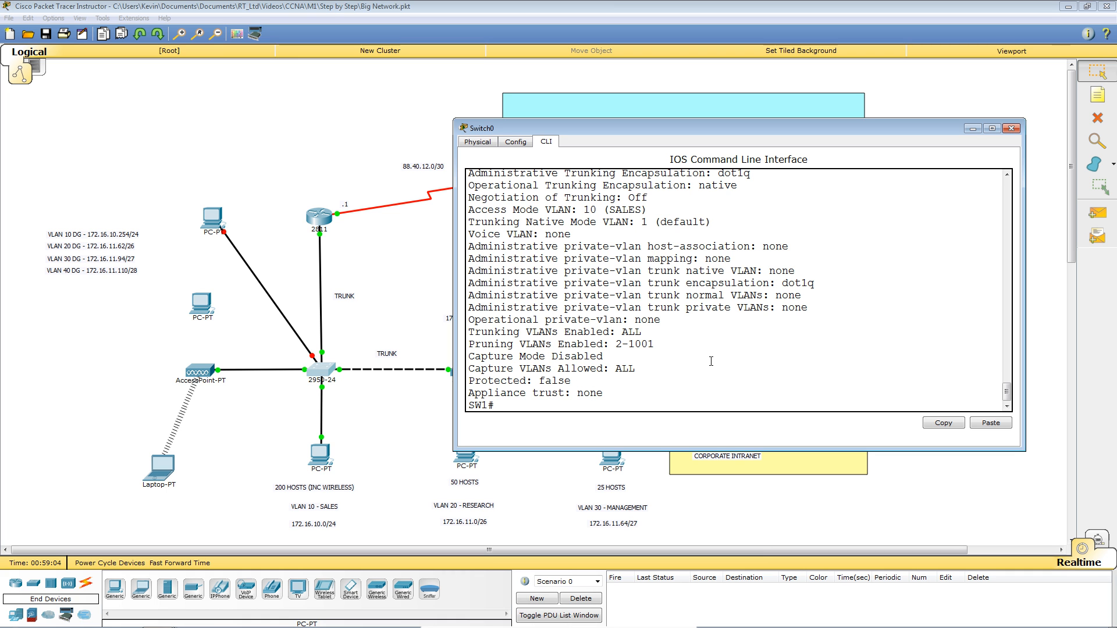
pyautogui.press('Return')
pyautogui.press('Return')
pyautogui.press('Return')
pyautogui.press('Return')
pyautogui.press('Return')
pyautogui.press('Return')
pyautogui.press('Return')
pyautogui.press('Return')
pyautogui.press('Return')
pyautogui.press('Return')
pyautogui.press('Return')
pyautogui.press('Return')
pyautogui.press('Return')
pyautogui.press('Return')
pyautogui.press('Return')
# Run 'show port-security' on SW1 to list secured ports and violation counts.
pyautogui.write('sho')
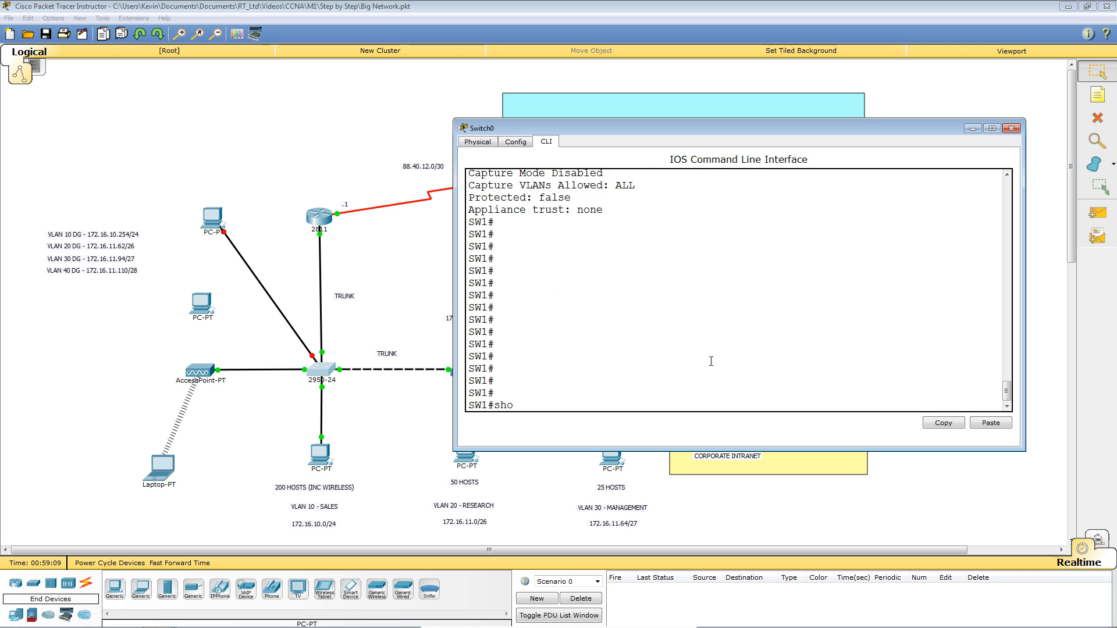
pyautogui.press('Tab')
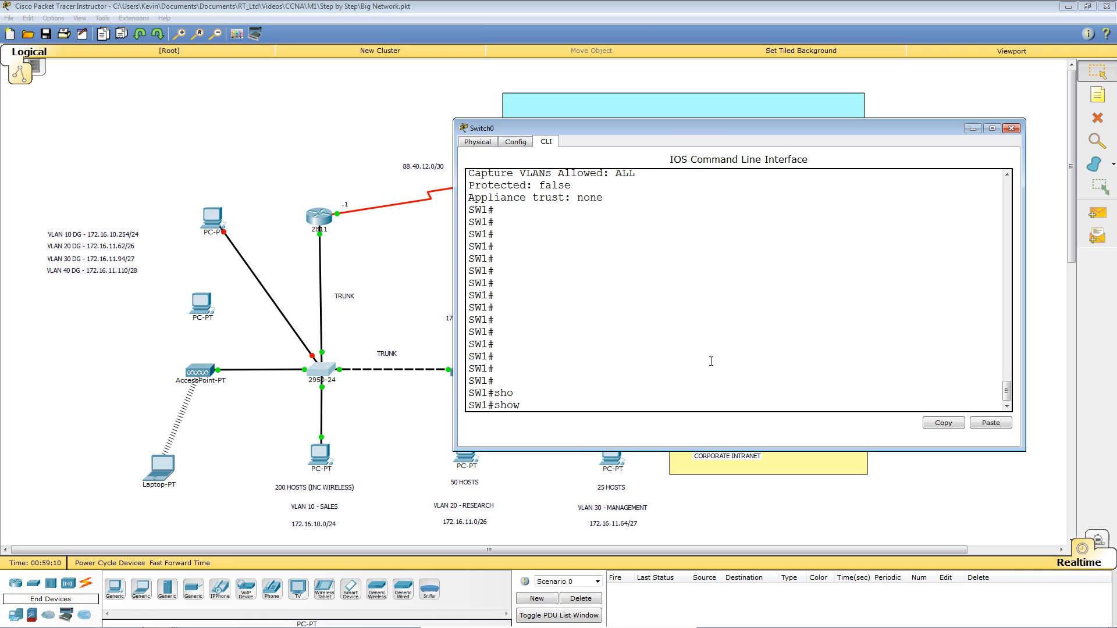
pyautogui.write('?')
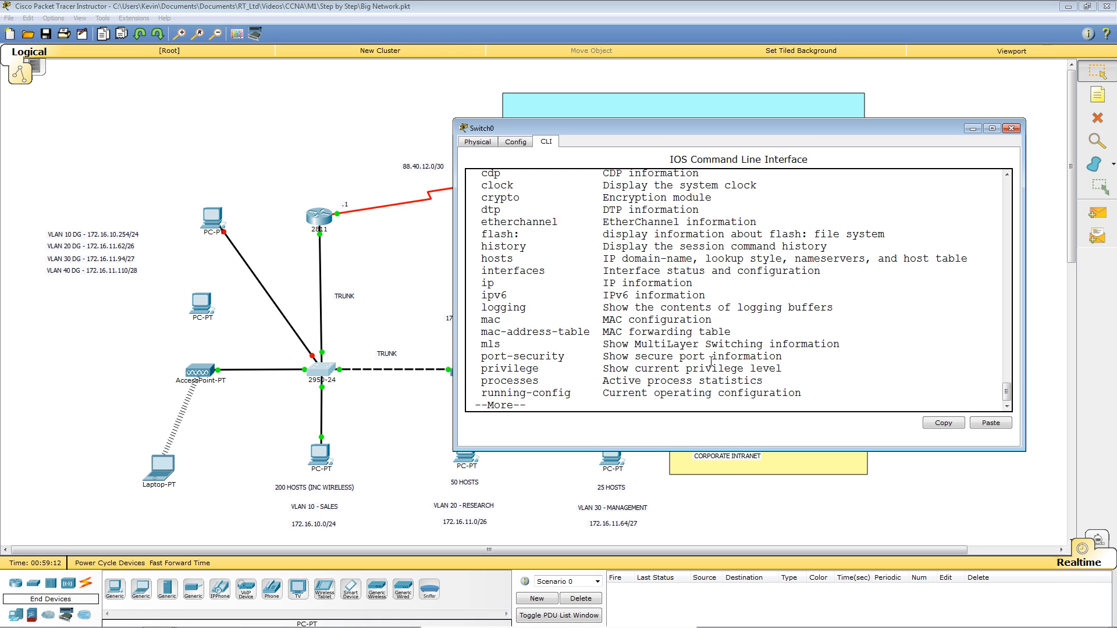
pyautogui.write('q')
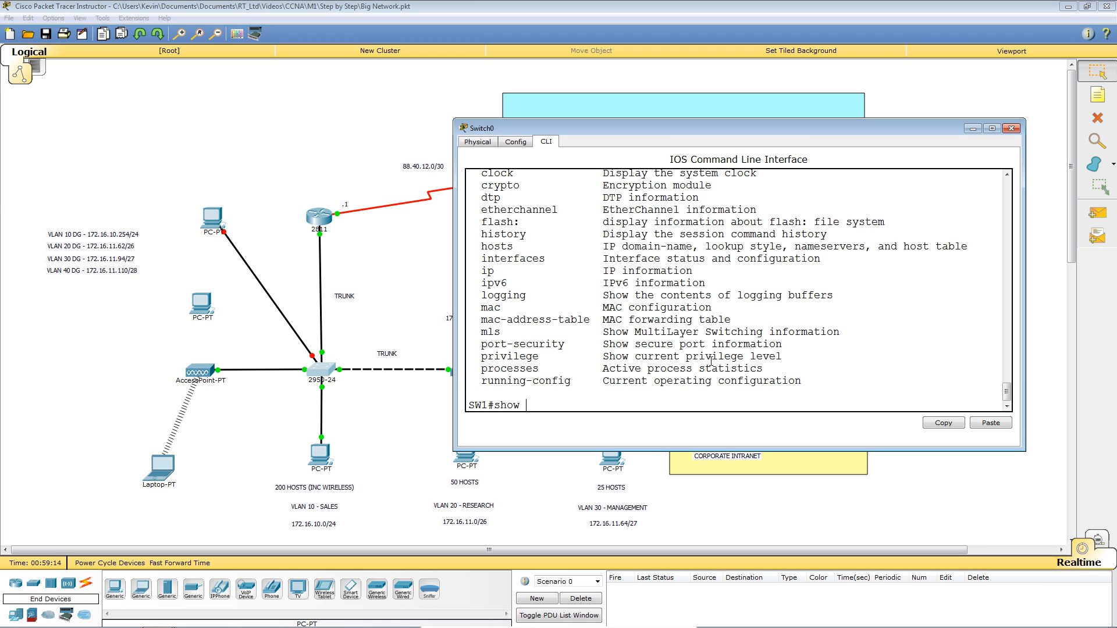
pyautogui.write('port')
pyautogui.press('Tab')
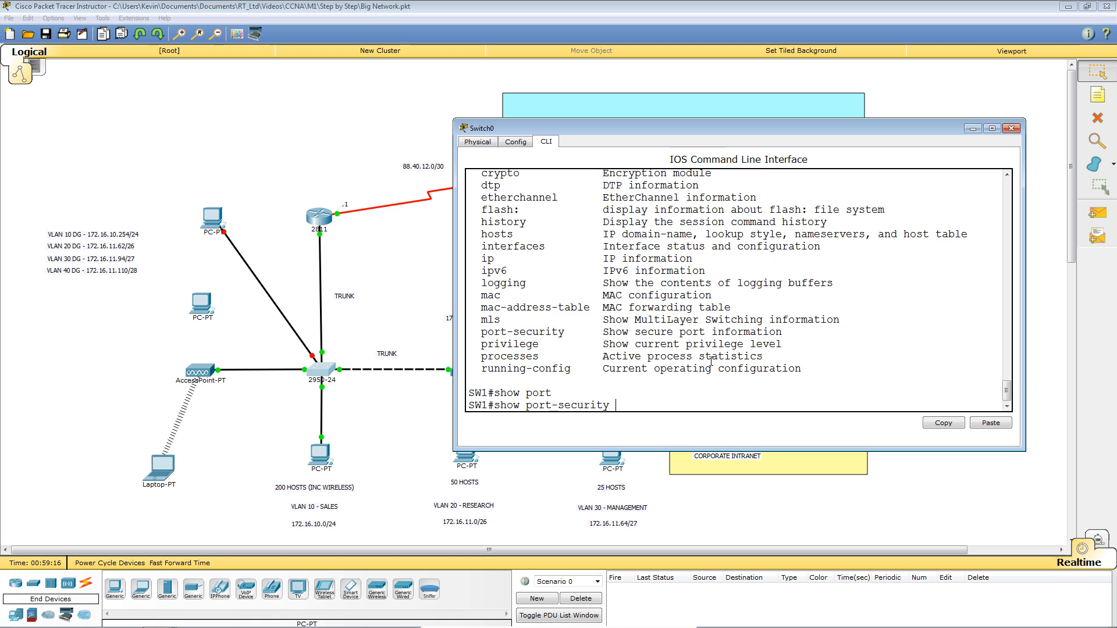
pyautogui.write('?')
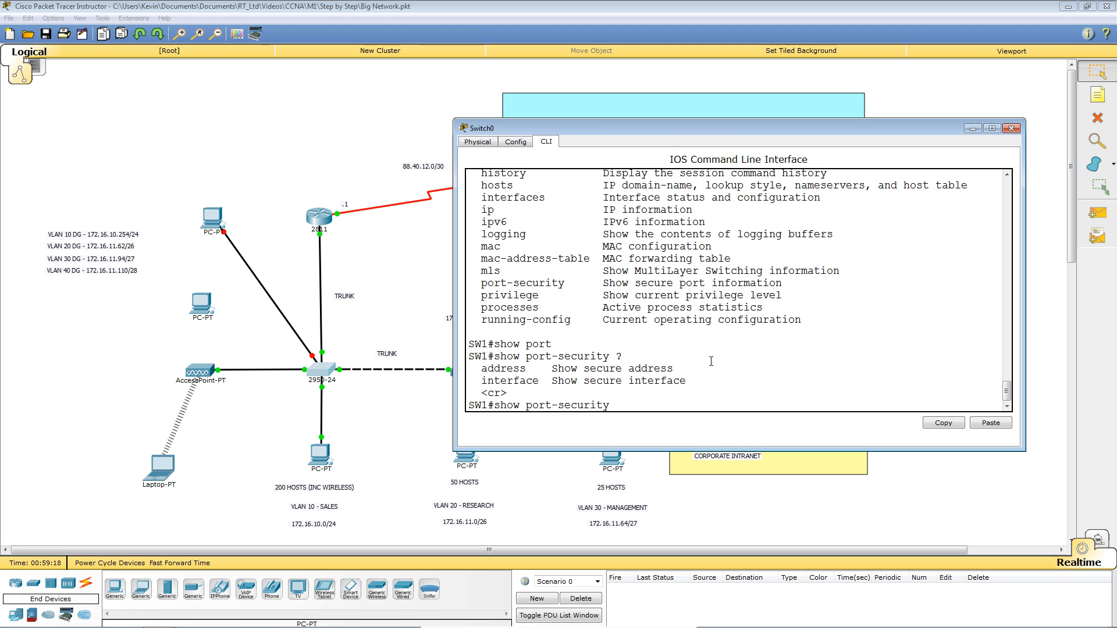
pyautogui.press('Return')
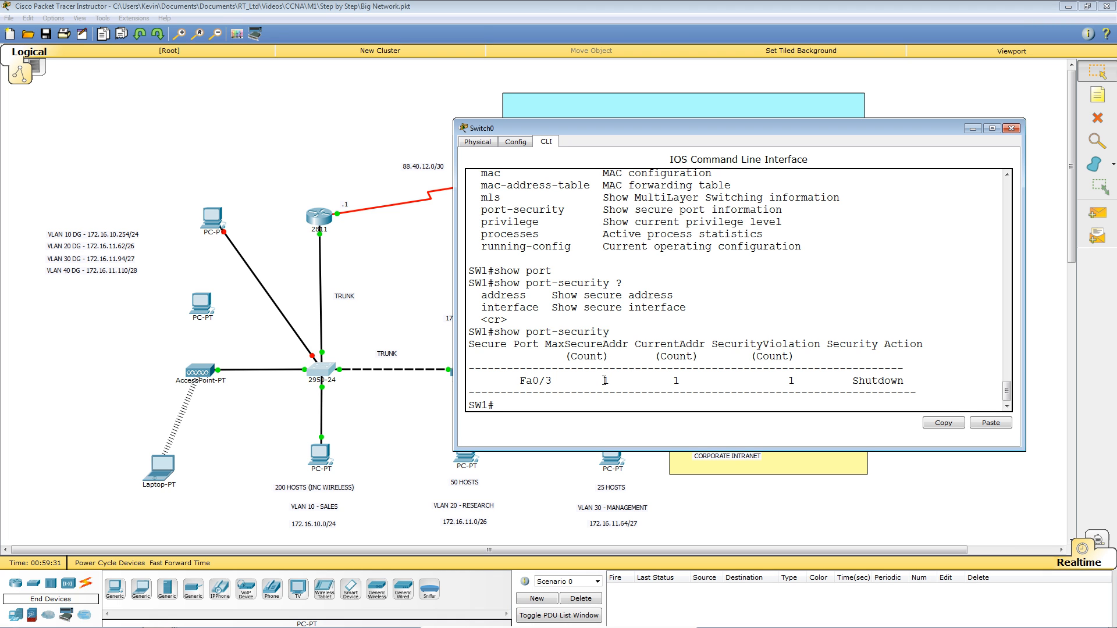
# Highlight Fa0/3's address count and single Shutdown violation, then open PC4's window.
pyautogui.moveTo(673, 382); pyautogui.dragTo(692, 382)
pyautogui.moveTo(789, 382); pyautogui.dragTo(918, 380)
pyautogui.click(930, 335)
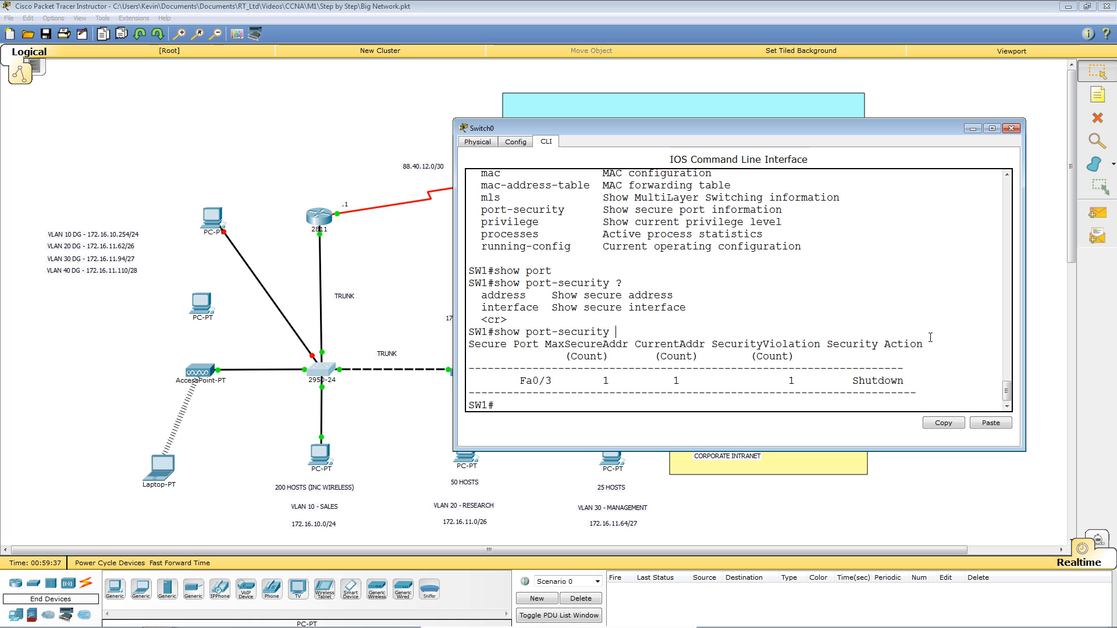
pyautogui.press('Return')
pyautogui.press('Return')
pyautogui.press('Return')
pyautogui.press('Return')
pyautogui.press('Return')
pyautogui.press('Return')
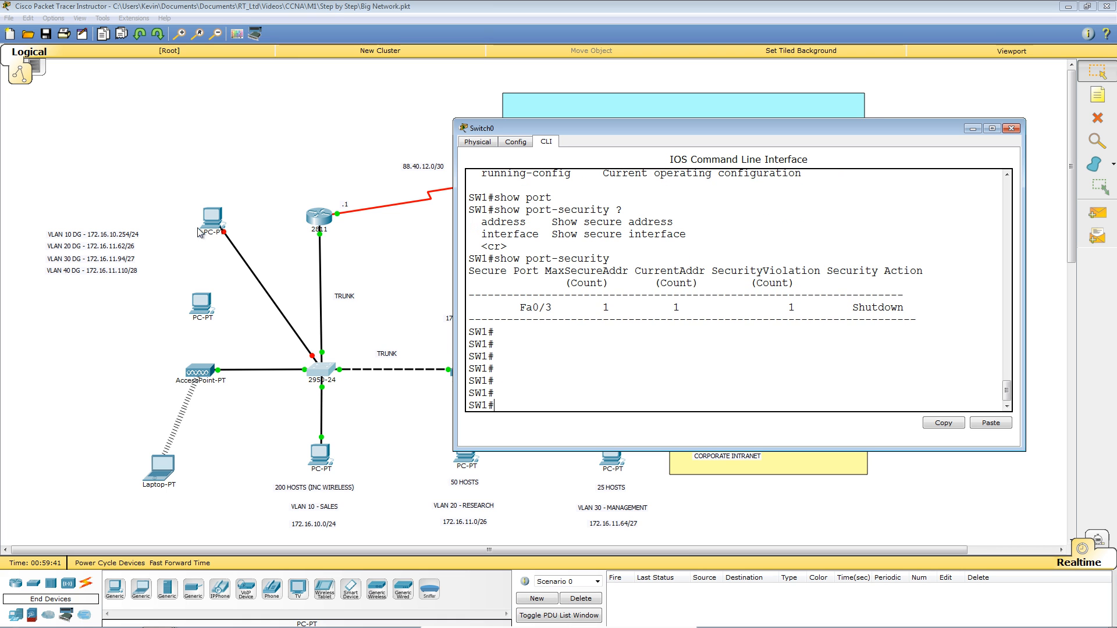
pyautogui.click(219, 229)
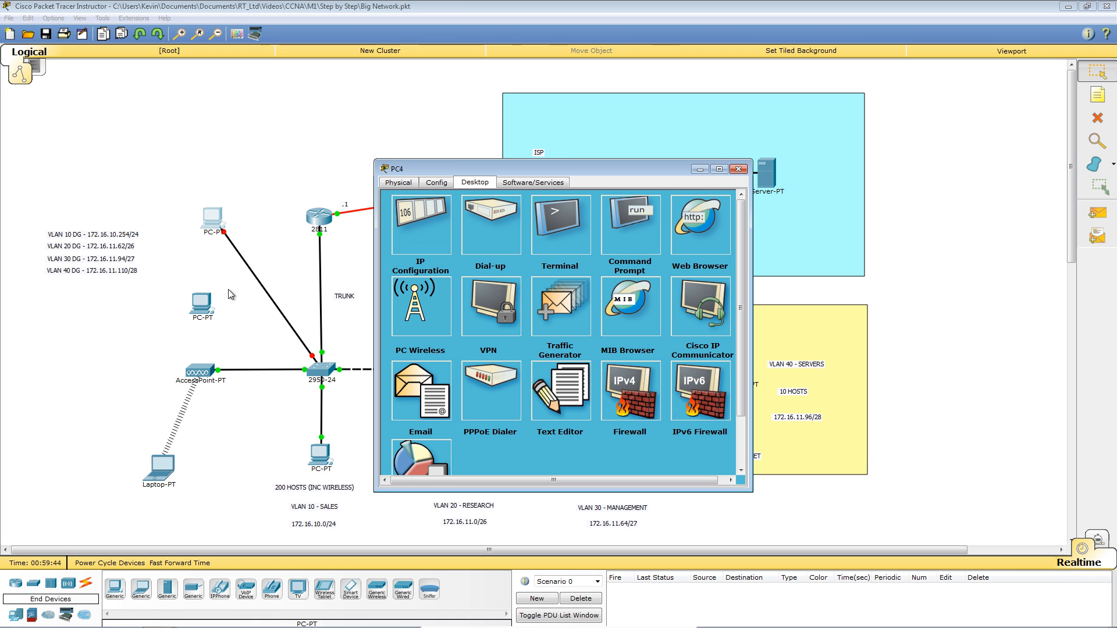
# Close the PC4 window and delete the rogue PC from the topology.
pyautogui.click(739, 168)
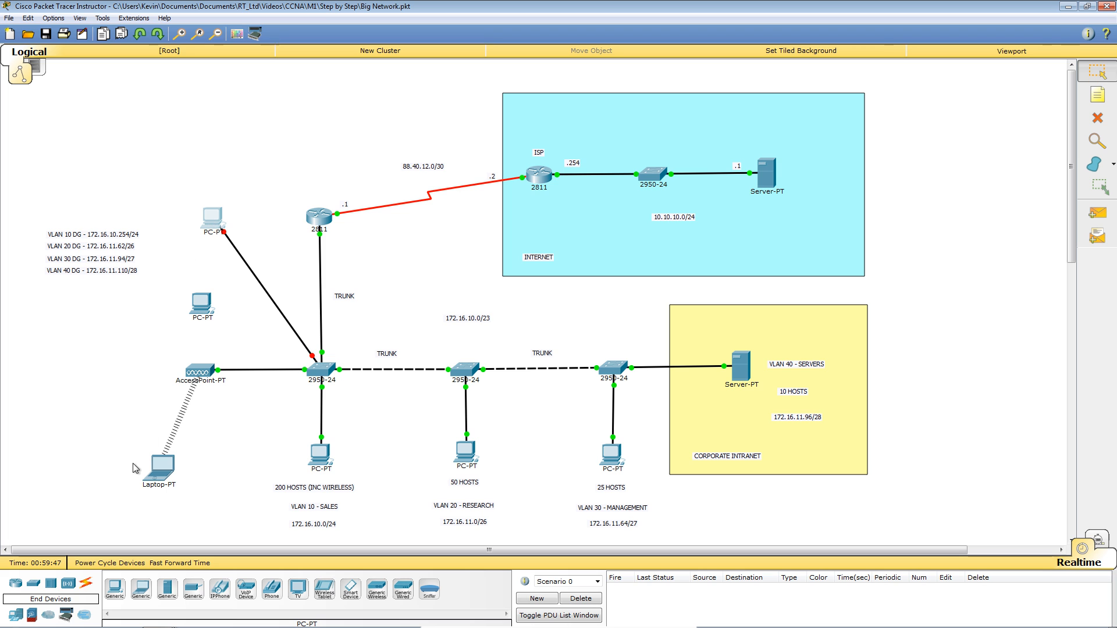
pyautogui.click(1111, 126)
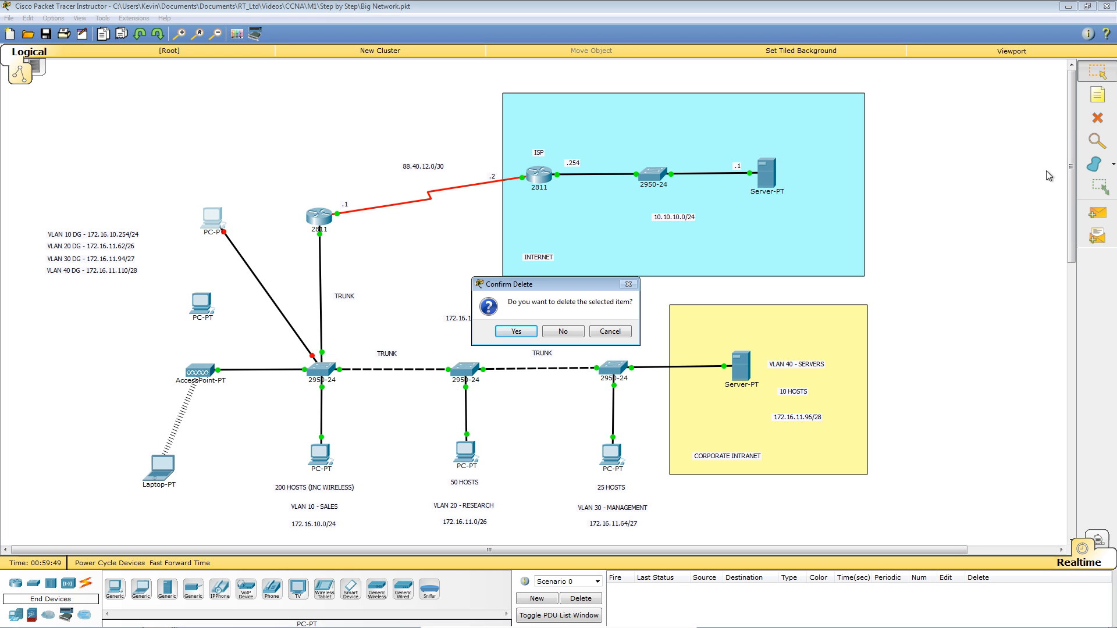
pyautogui.click(513, 331)
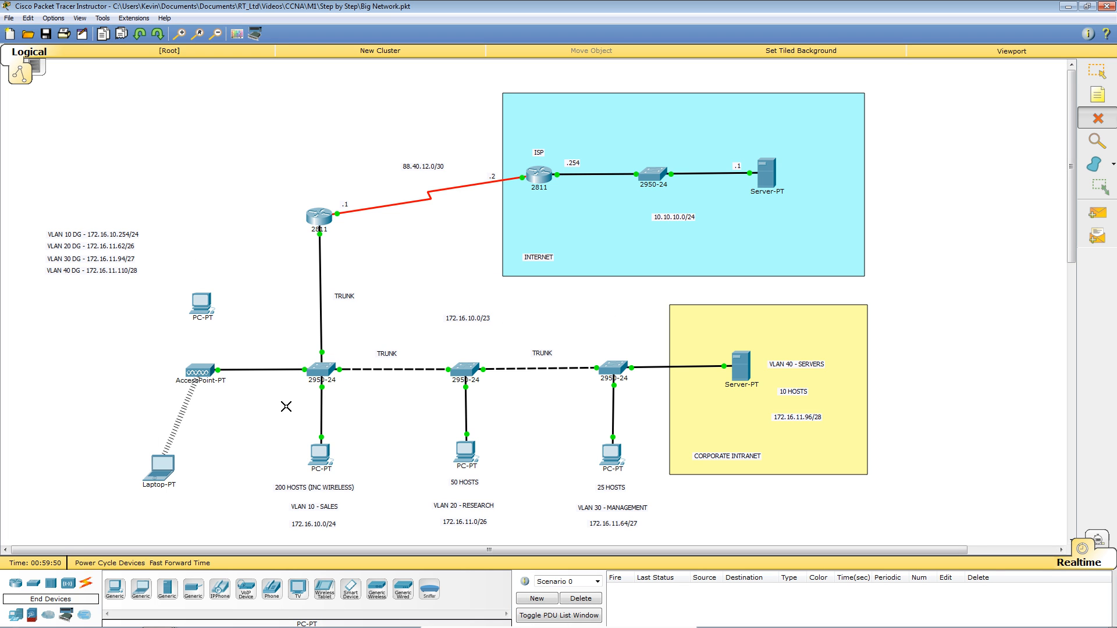
pyautogui.click(1102, 73)
# Connect the original PC's FastEthernet0 to the 2950-24 switch with a copper straight-through cable.
pyautogui.moveTo(208, 308); pyautogui.dragTo(239, 284)
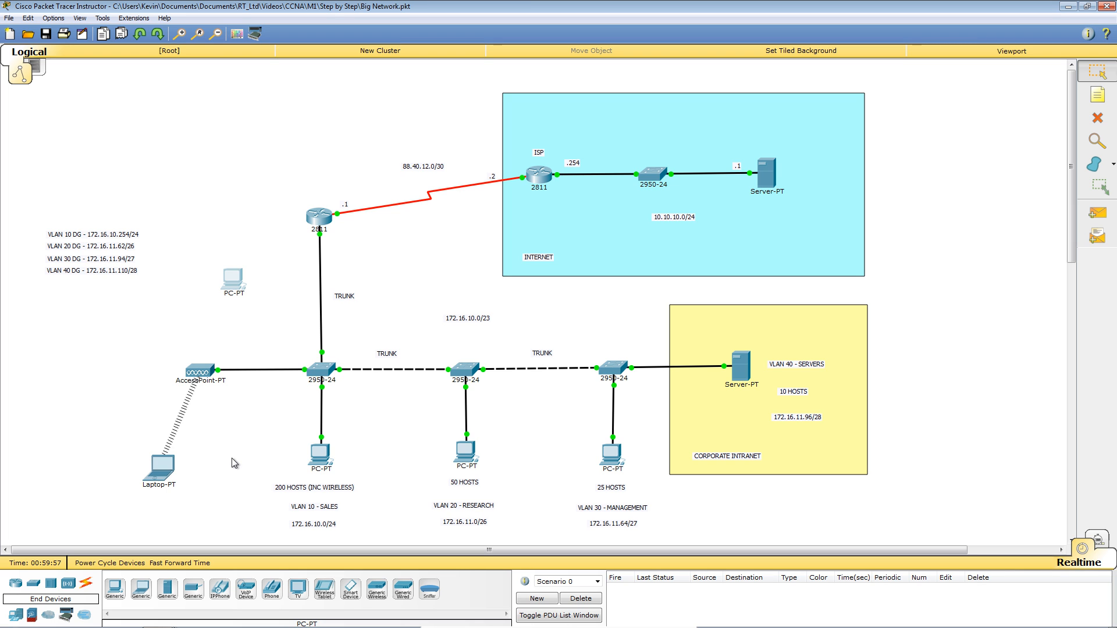
pyautogui.click(86, 587)
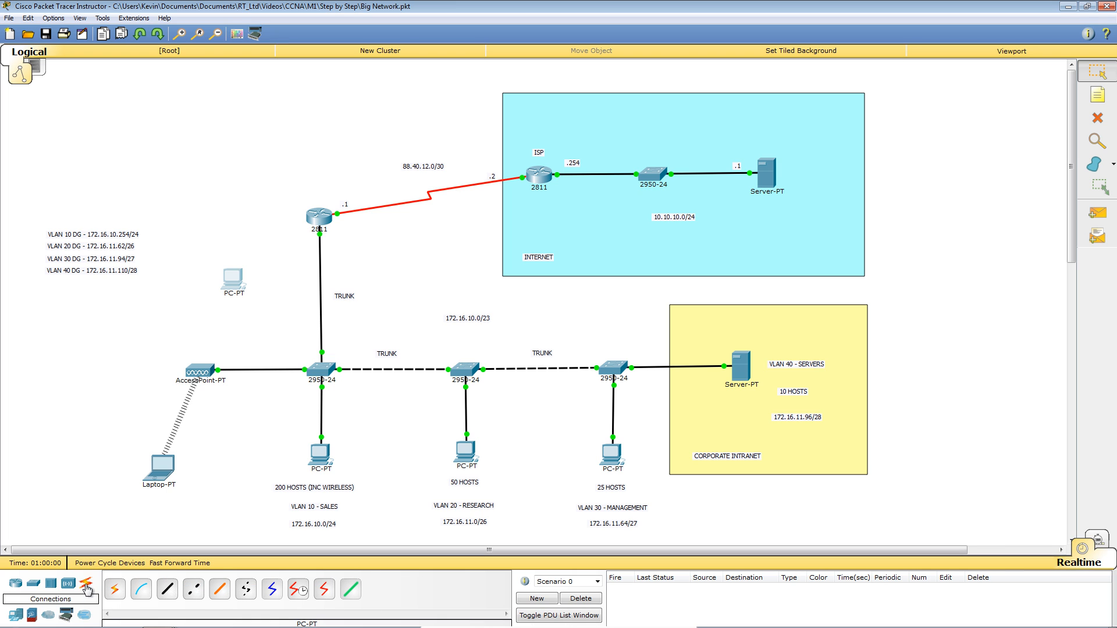
pyautogui.click(172, 592)
pyautogui.click(230, 280)
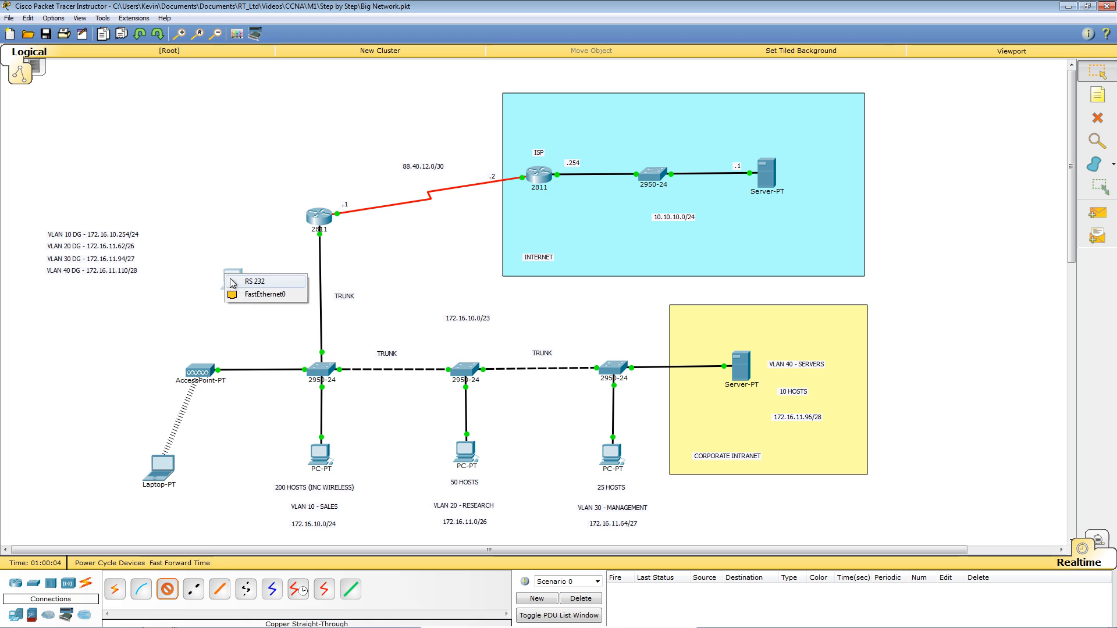
pyautogui.click(255, 296)
pyautogui.click(319, 368)
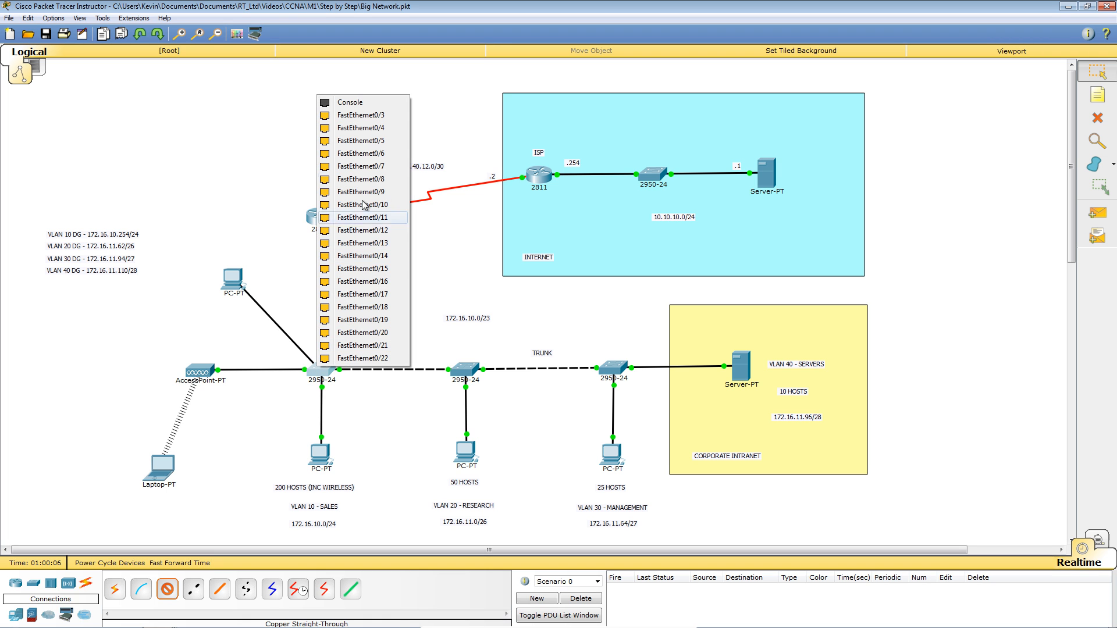
pyautogui.click(380, 127)
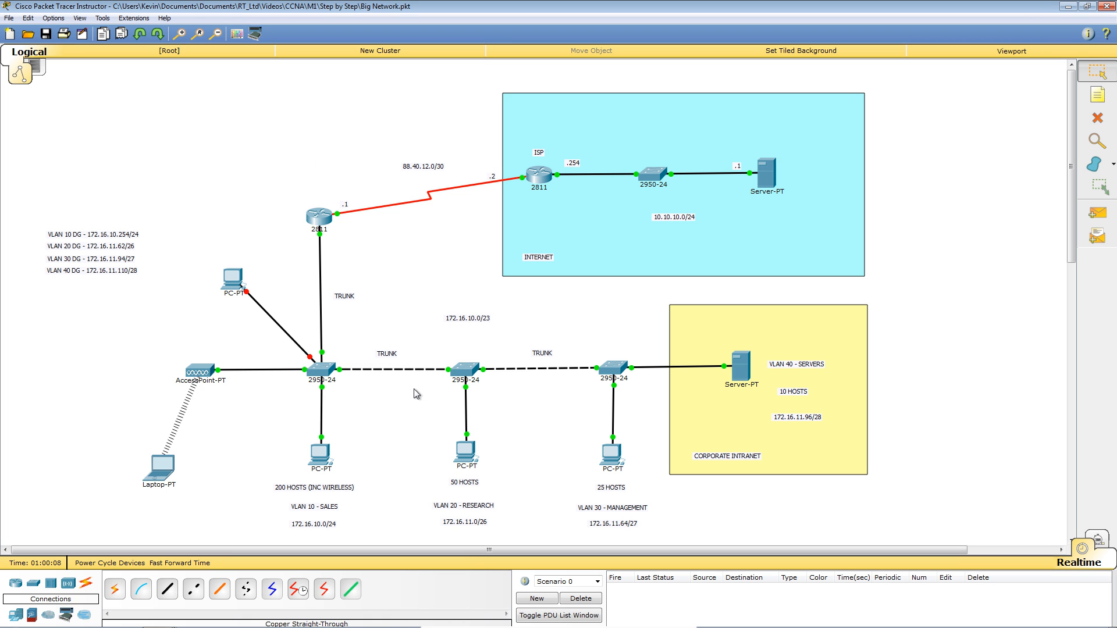
pyautogui.click(323, 367)
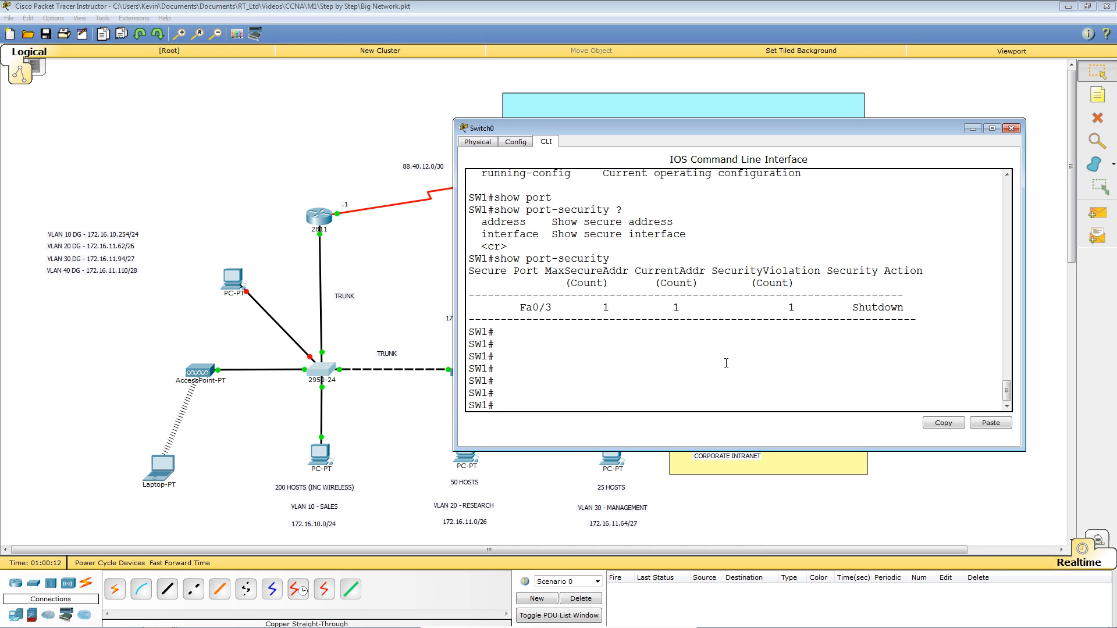
# In SW1's config mode, enter interface FastEthernet0/3 and issue no shutdown.
pyautogui.write('conf t')
pyautogui.press('Return')
pyautogui.write('int')
pyautogui.press('Tab')
pyautogui.write('fa')
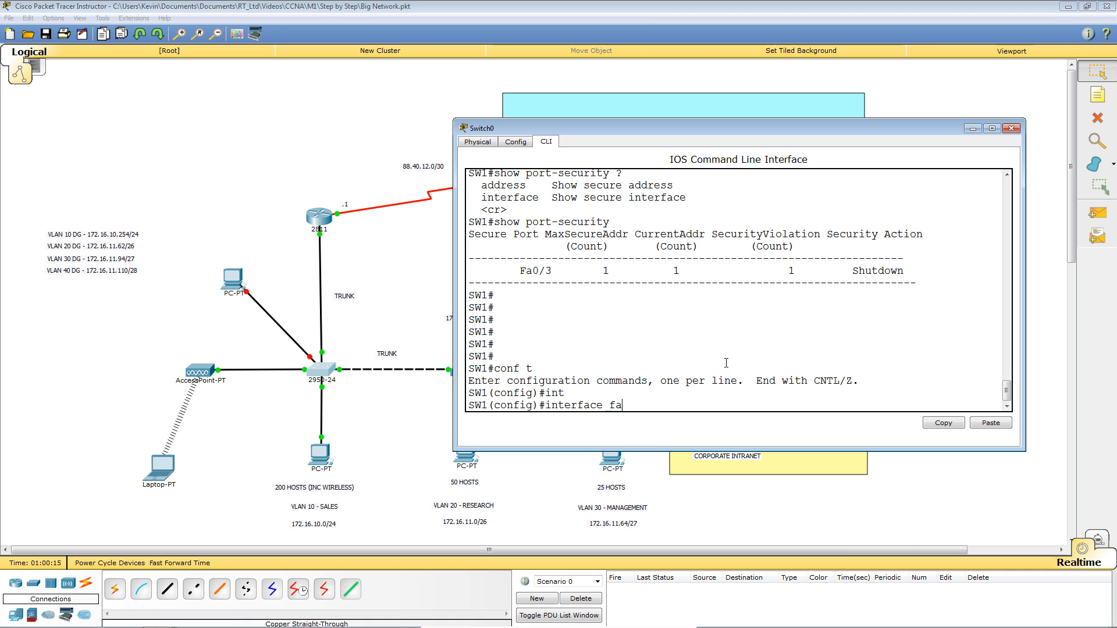
pyautogui.press('Tab')
pyautogui.write('0/3')
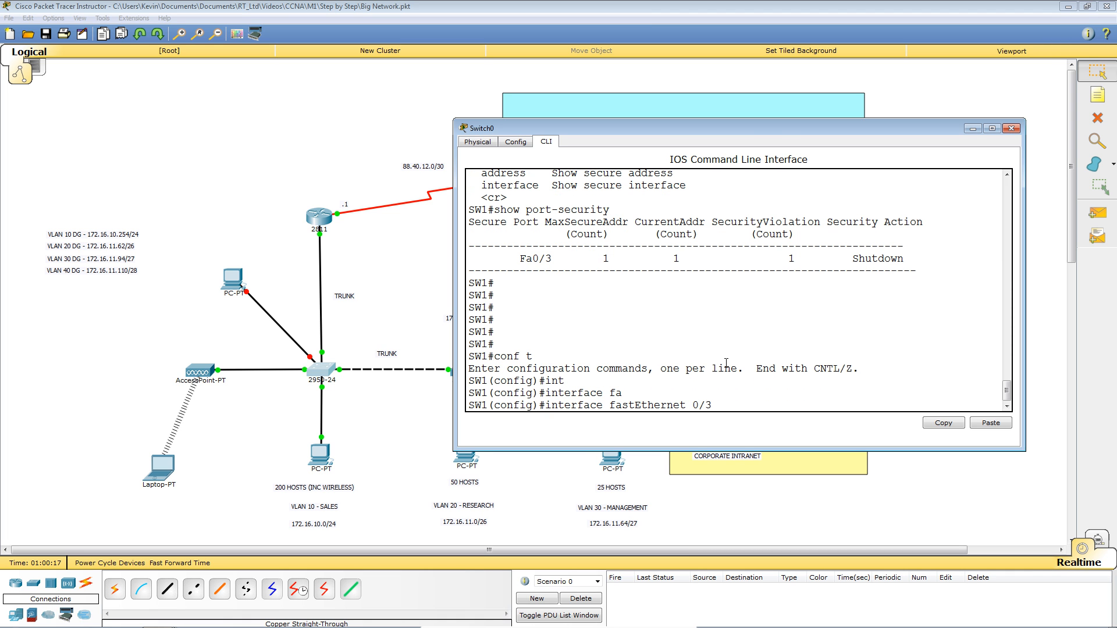
pyautogui.press('Return')
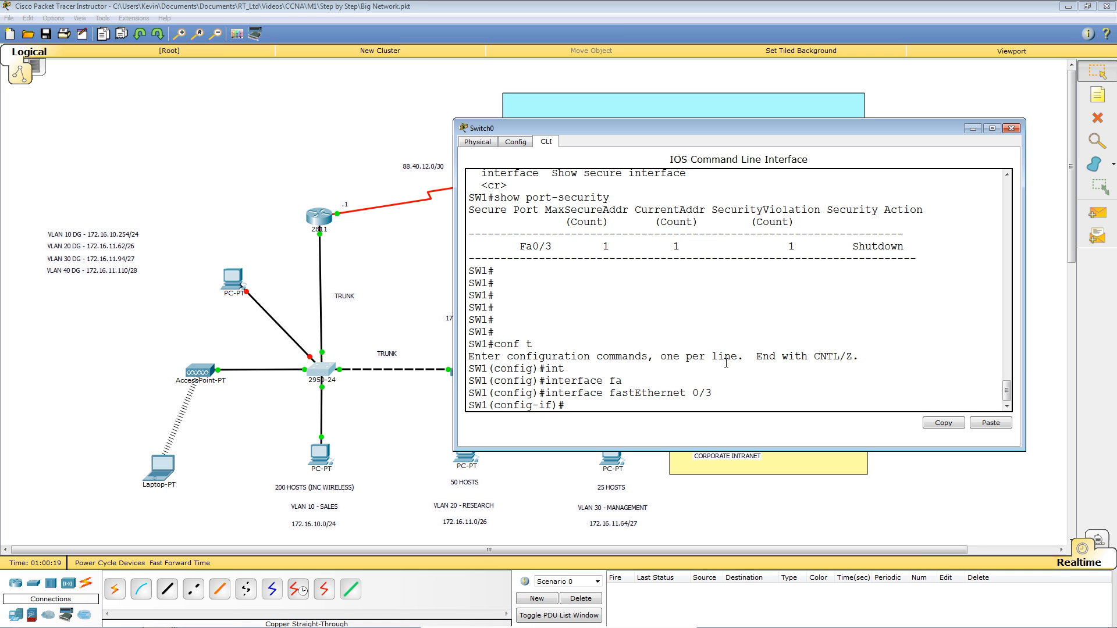
pyautogui.write('no shut')
pyautogui.press('Tab')
pyautogui.press('Return')
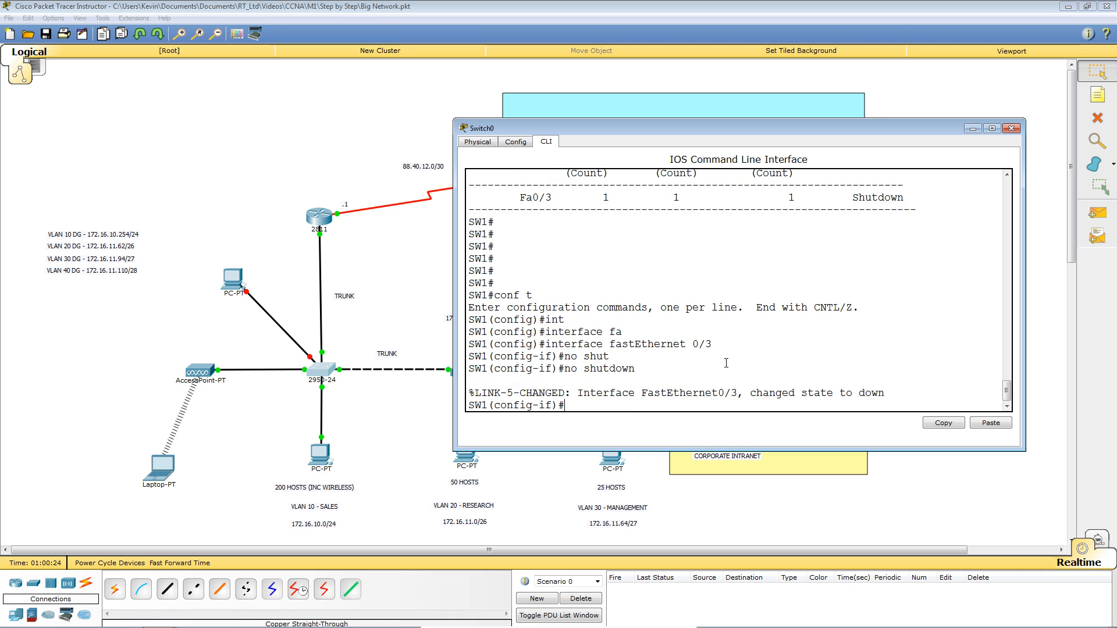
pyautogui.press('Return')
pyautogui.press('Return')
pyautogui.press('Return')
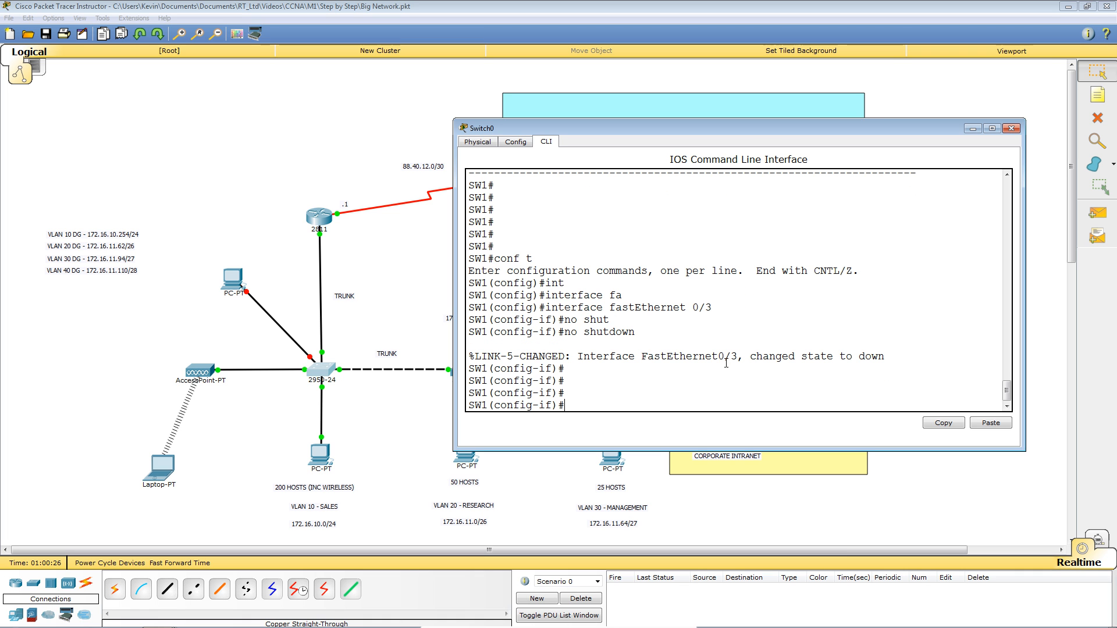
# Shut down FastEthernet0/3, then run no shutdown again to bring it back up.
pyautogui.press('Up')
pyautogui.press('Up')
pyautogui.press('Up')
pyautogui.press('Return')
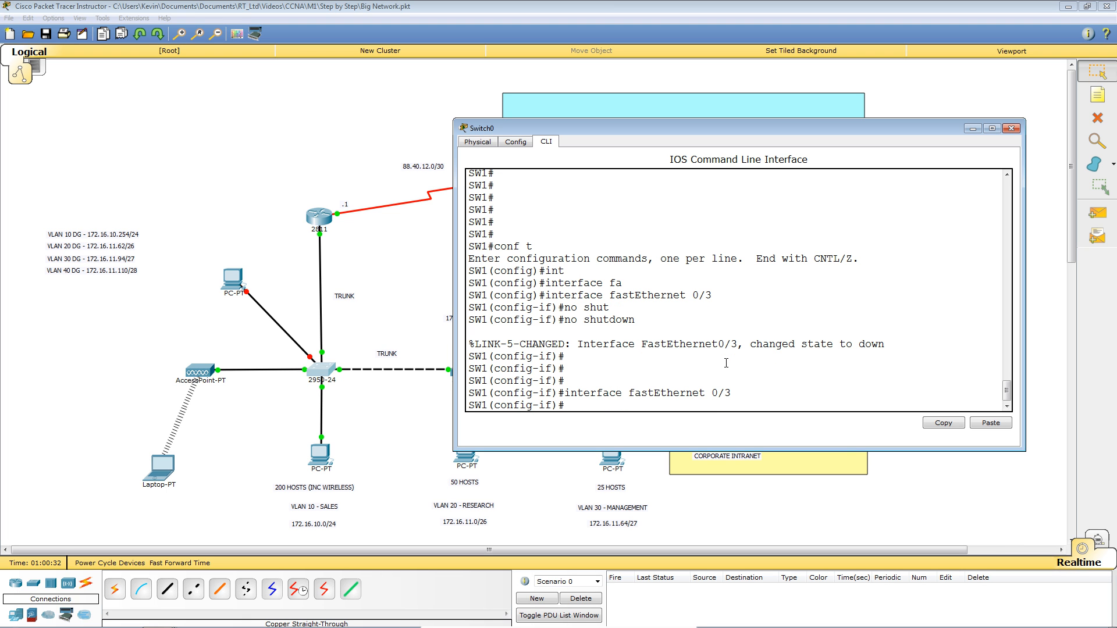
pyautogui.press('Up')
pyautogui.press('Up')
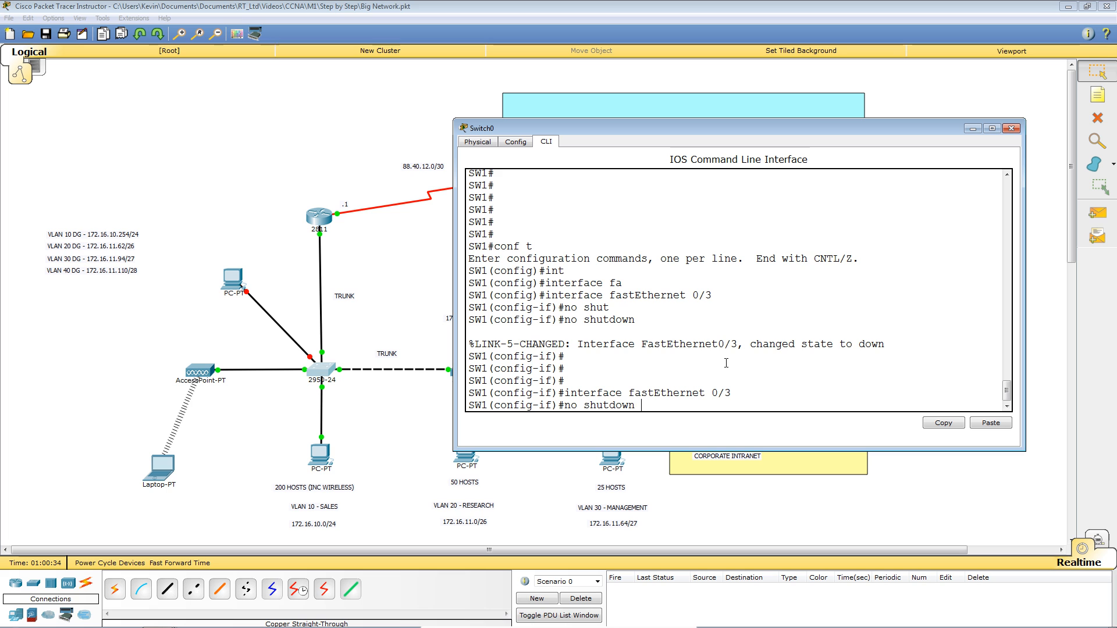
pyautogui.press('BackSpace')
pyautogui.press('BackSpace')
pyautogui.press('BackSpace')
pyautogui.press('BackSpace')
pyautogui.press('BackSpace')
pyautogui.press('BackSpace')
pyautogui.press('BackSpace')
pyautogui.press('BackSpace')
pyautogui.press('BackSpace')
pyautogui.press('BackSpace')
pyautogui.press('BackSpace')
pyautogui.write('shut')
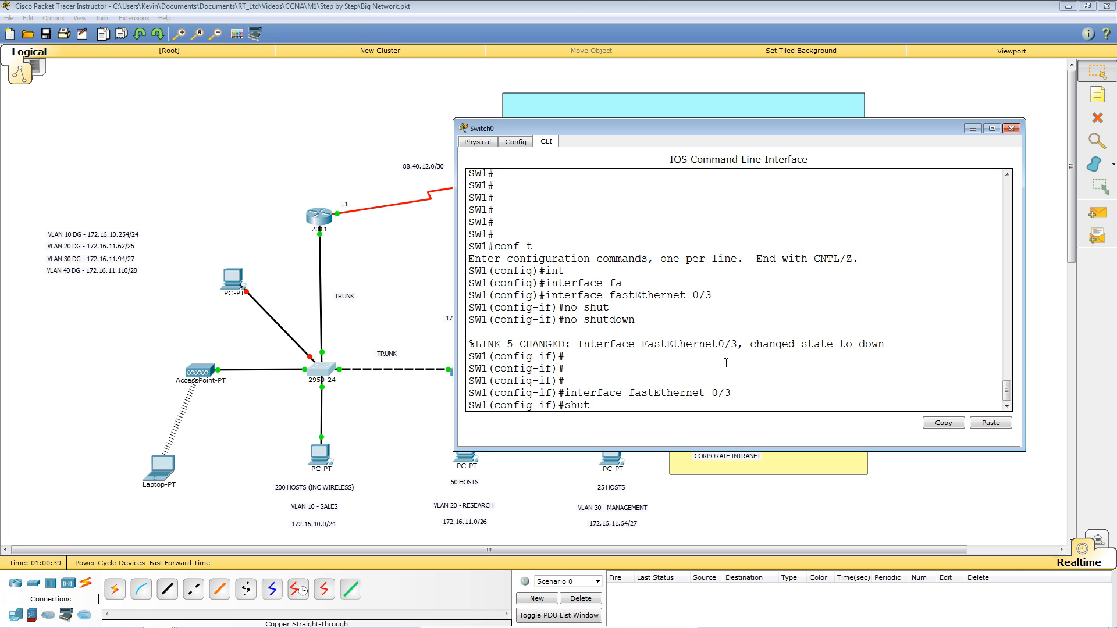
pyautogui.write('d')
pyautogui.press('Tab')
pyautogui.press('Return')
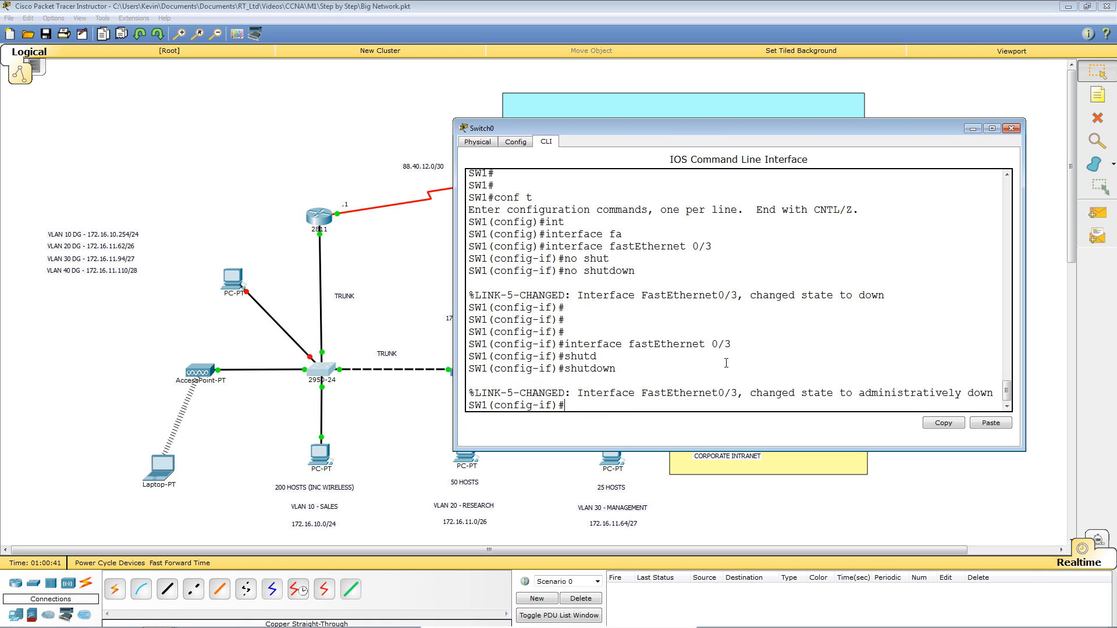
pyautogui.press('Return')
pyautogui.press('Return')
pyautogui.press('Return')
pyautogui.press('Return')
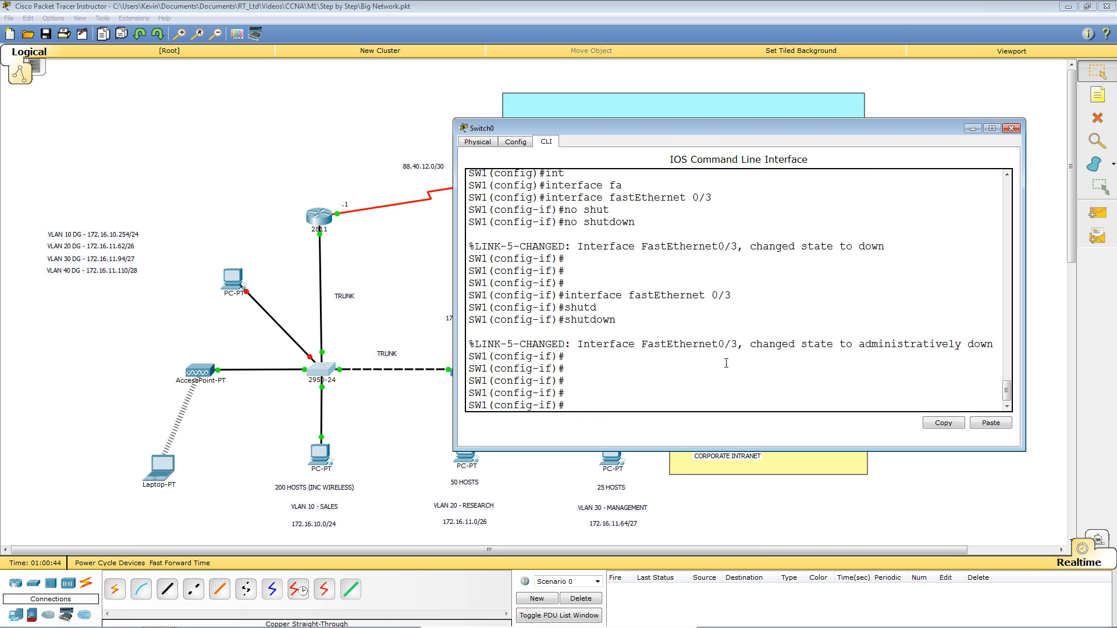
pyautogui.press('Up')
pyautogui.press('Up')
pyautogui.press('Down')
pyautogui.press('Up')
pyautogui.press('Up')
pyautogui.press('Return')
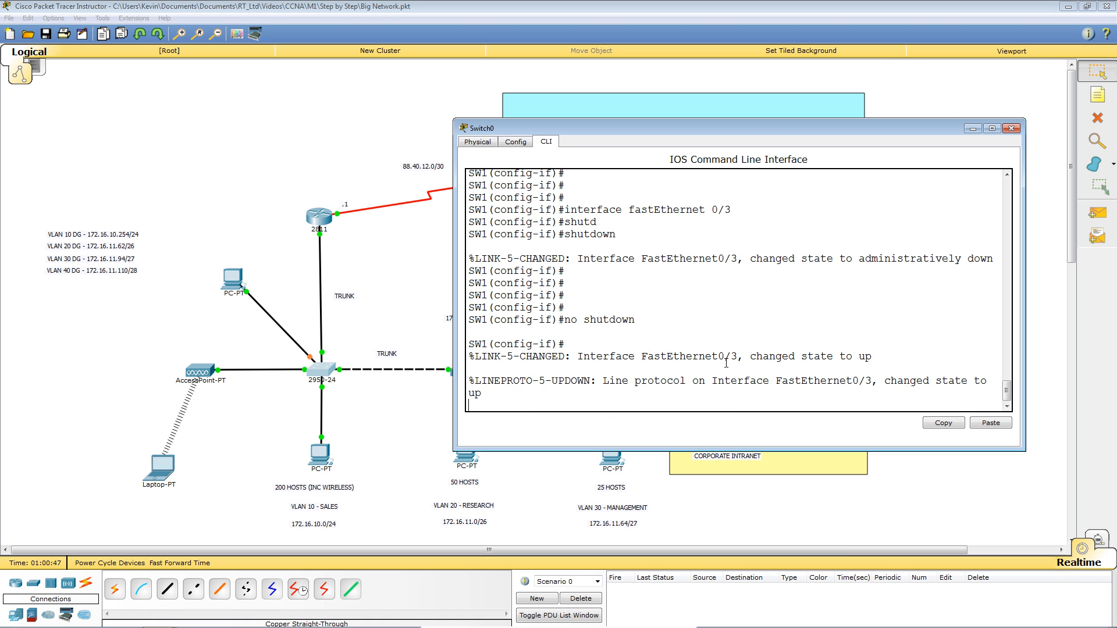
pyautogui.press('Return')
pyautogui.press('Return')
pyautogui.press('Return')
pyautogui.press('Return')
pyautogui.press('Return')
pyautogui.press('Return')
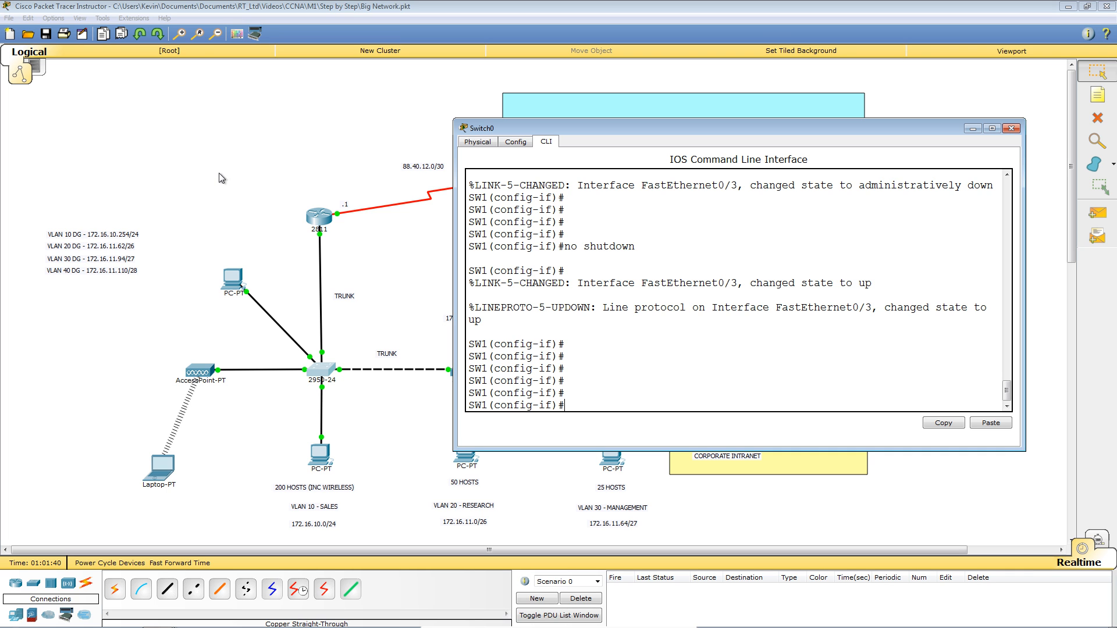
# Exit configuration mode on SW1 and save its running configuration with wr.
pyautogui.click(203, 148)
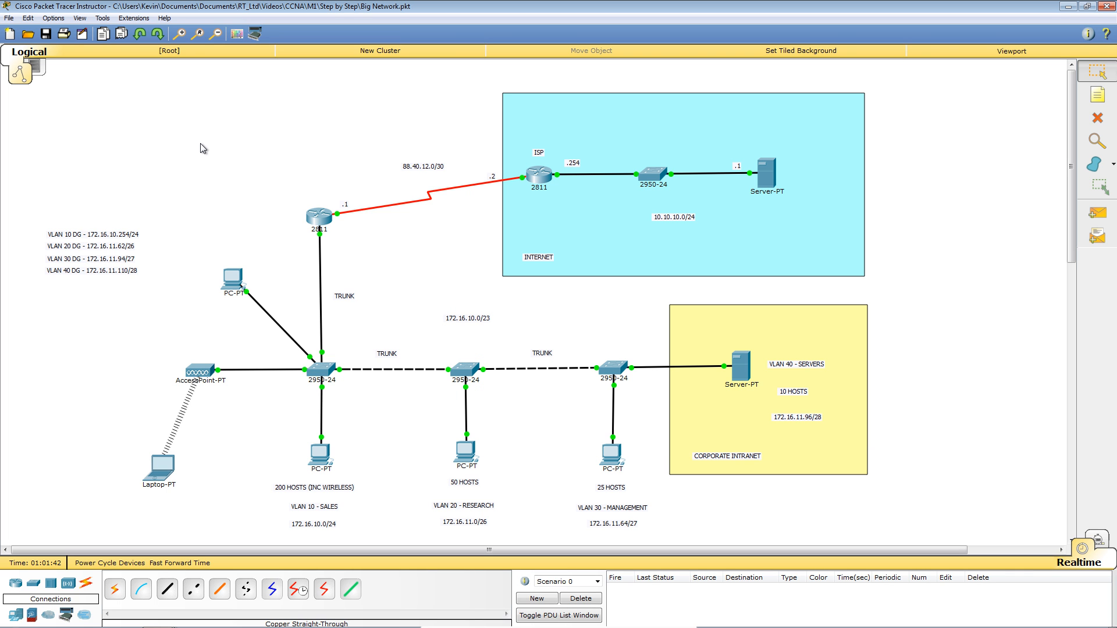
pyautogui.click(322, 377)
pyautogui.hotkey('ctrl', 'z')
pyautogui.press('Return')
pyautogui.press('Return')
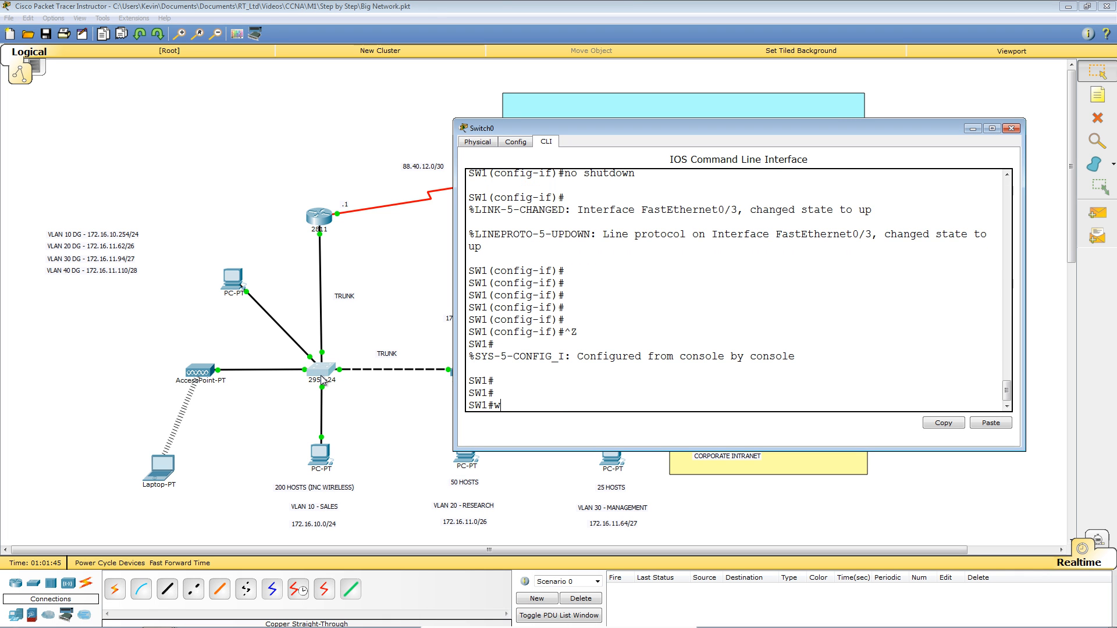
pyautogui.write('wr')
pyautogui.press('Return')
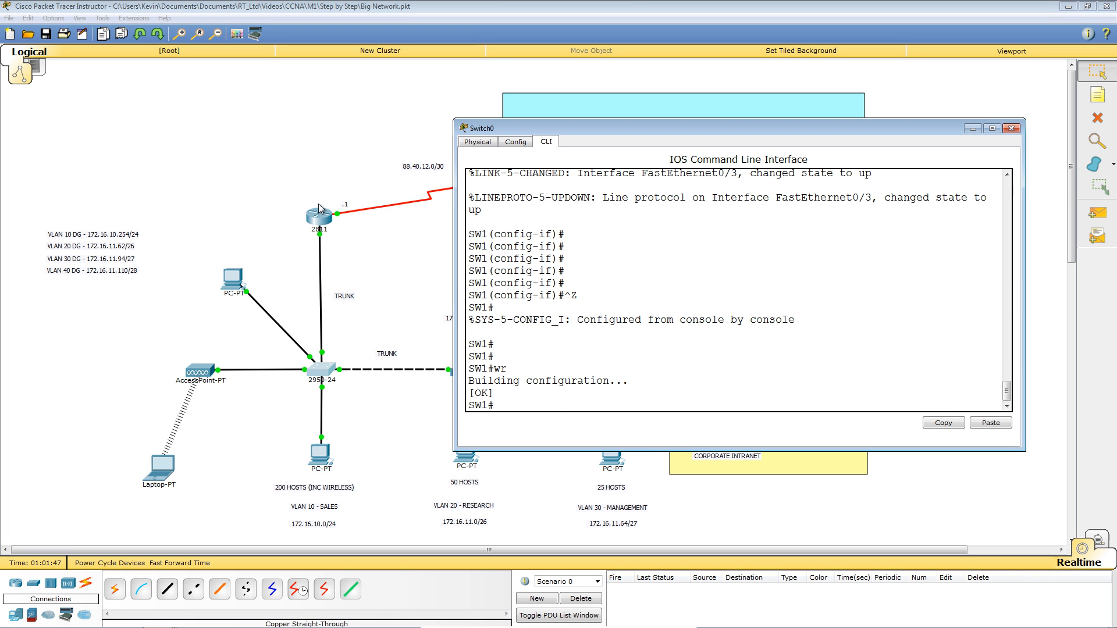
# Log into router R1 with its username and password, save its configuration with wr.
pyautogui.click(321, 217)
pyautogui.press('Return')
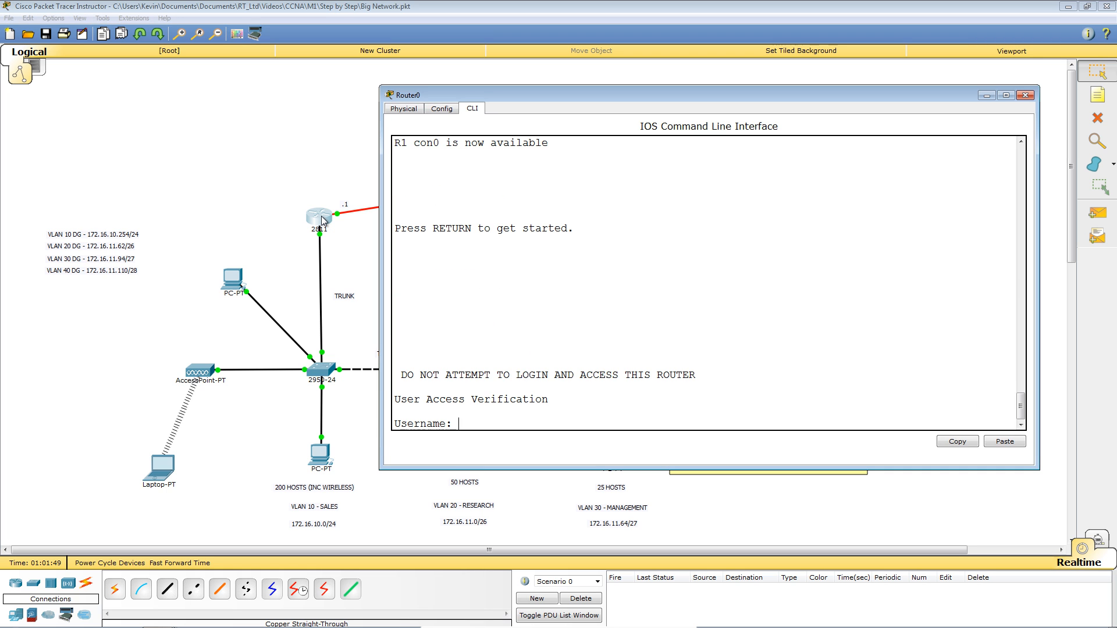
pyautogui.write('joe')
pyautogui.press('Return')
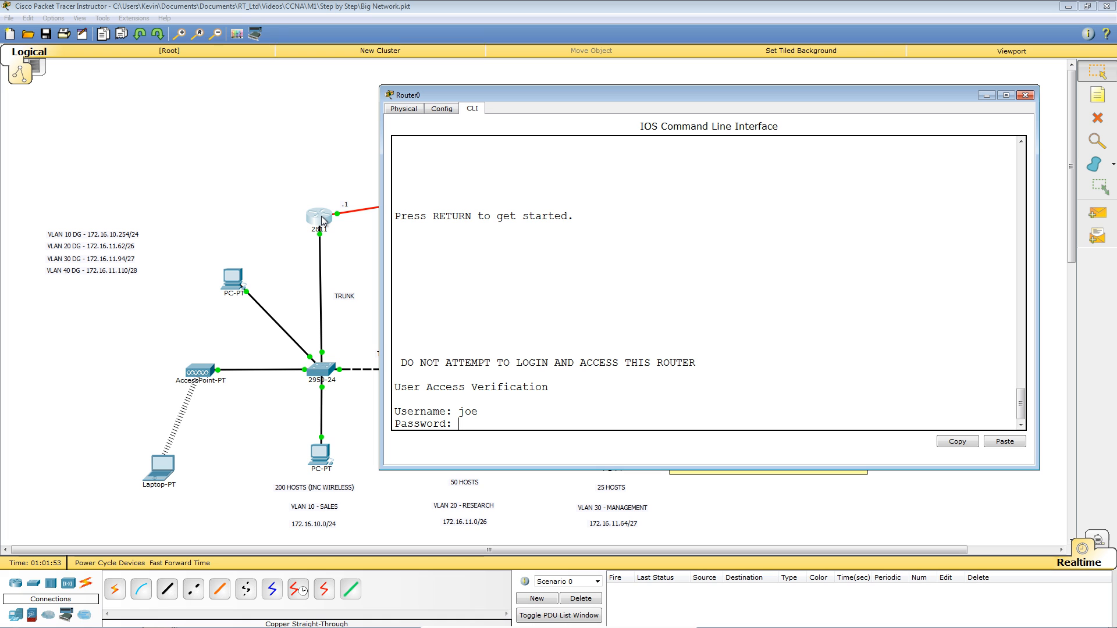
pyautogui.press('Return')
pyautogui.press('Return')
pyautogui.press('Return')
pyautogui.write('wr')
pyautogui.press('Return')
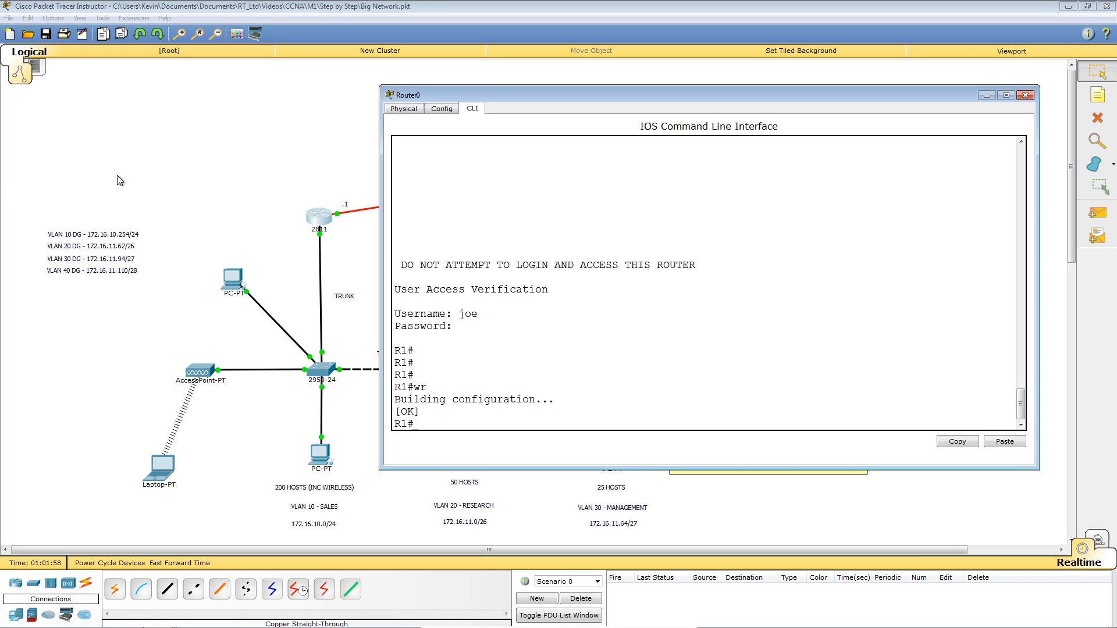
pyautogui.click(219, 172)
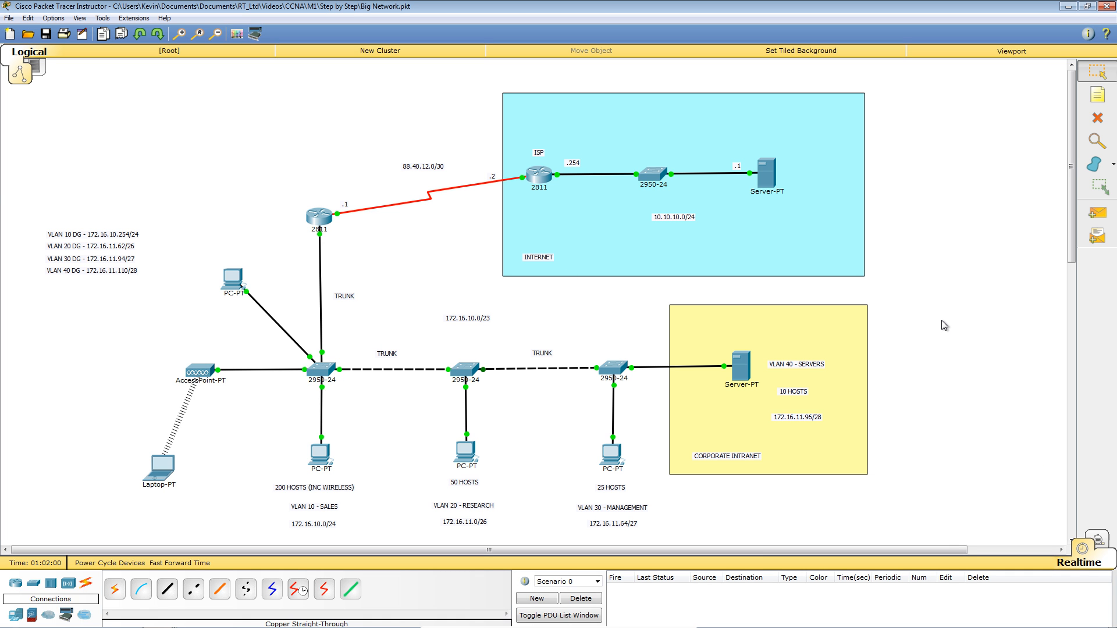